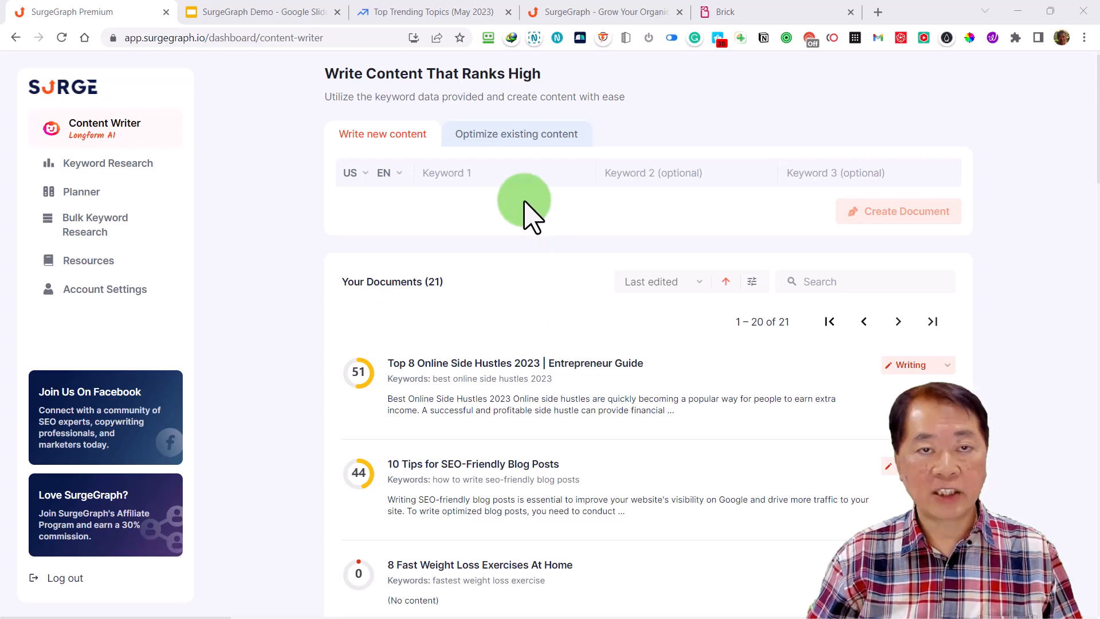
Switch to the Exploding Topics article and read through its table of the top 100 trending US topics and their search growth
left_click(422, 15)
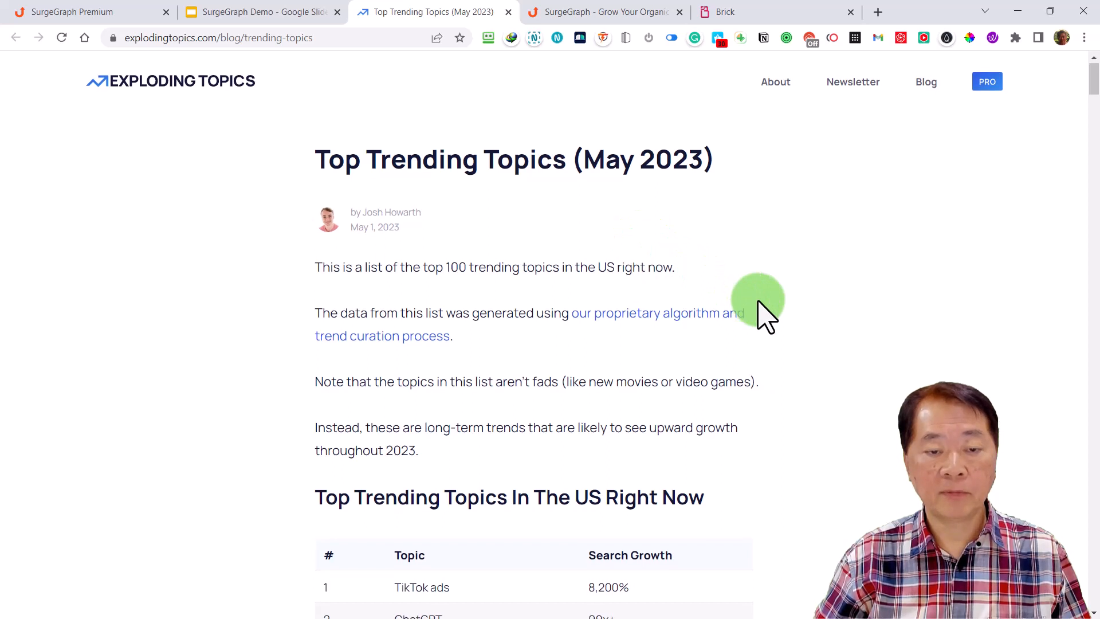
scroll(762, 314, "down", 1)
scroll(759, 302, "down", 4)
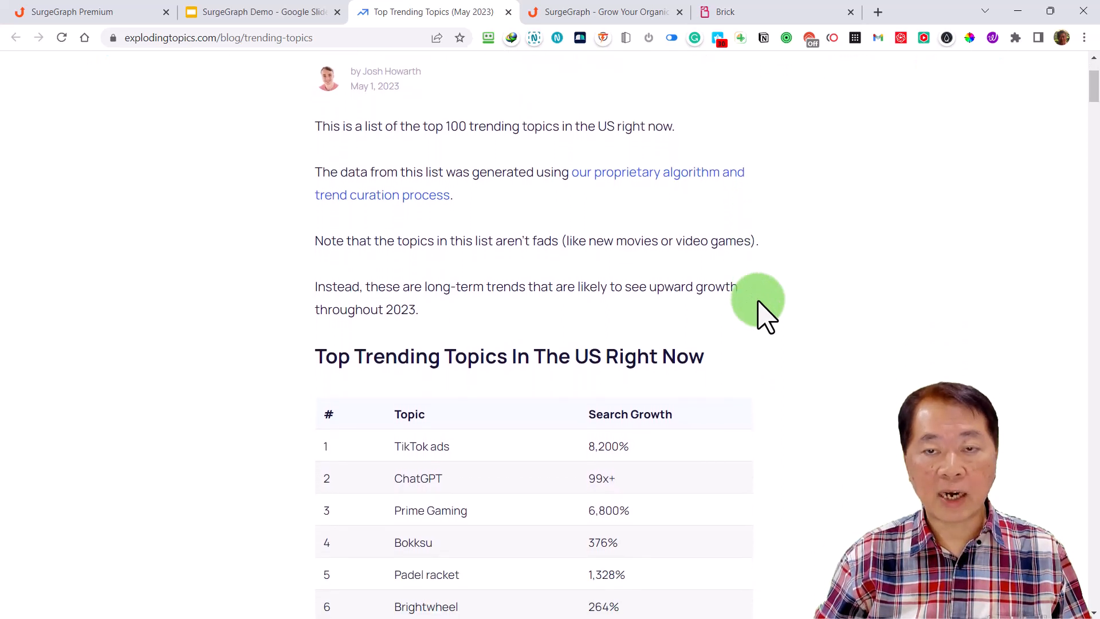
scroll(759, 301, "down", 3)
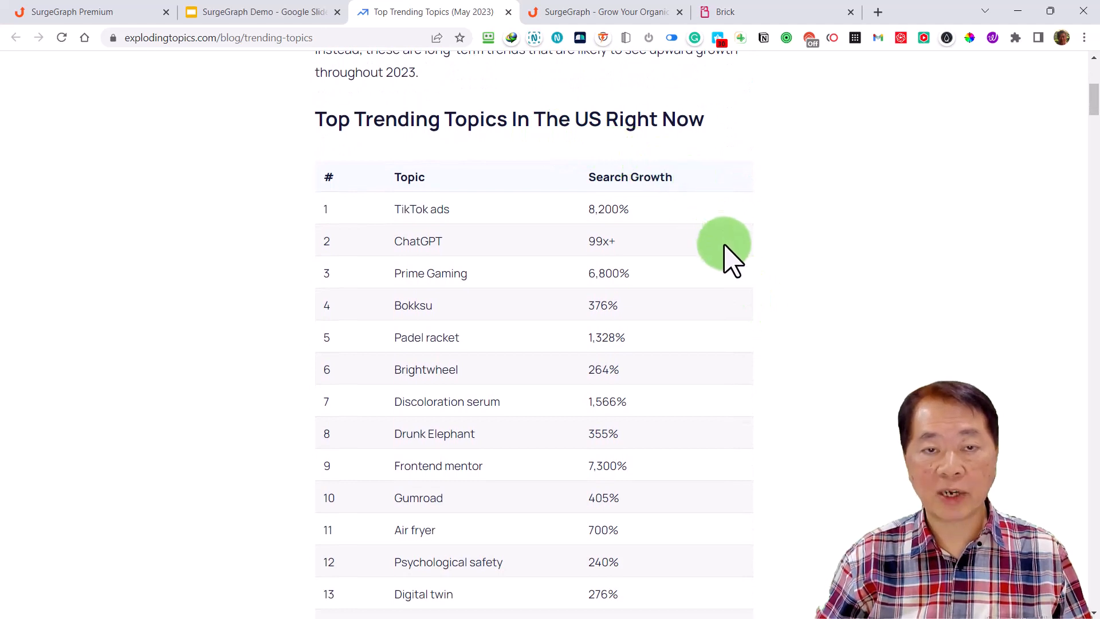
scroll(739, 272, "down", 1)
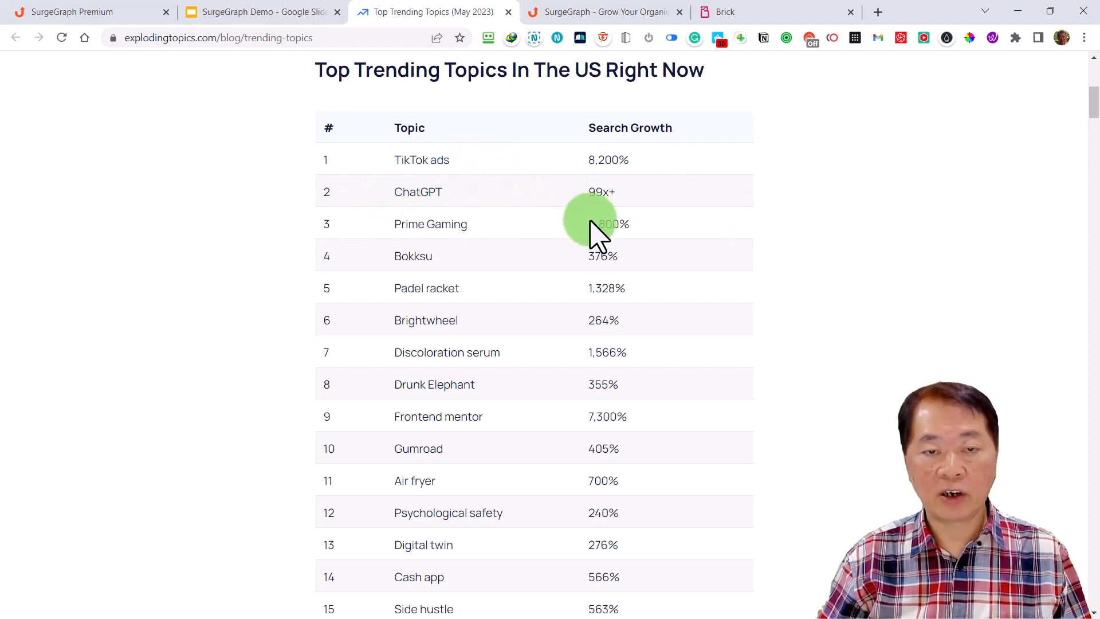
scroll(693, 253, "down", 2)
scroll(700, 263, "down", 5)
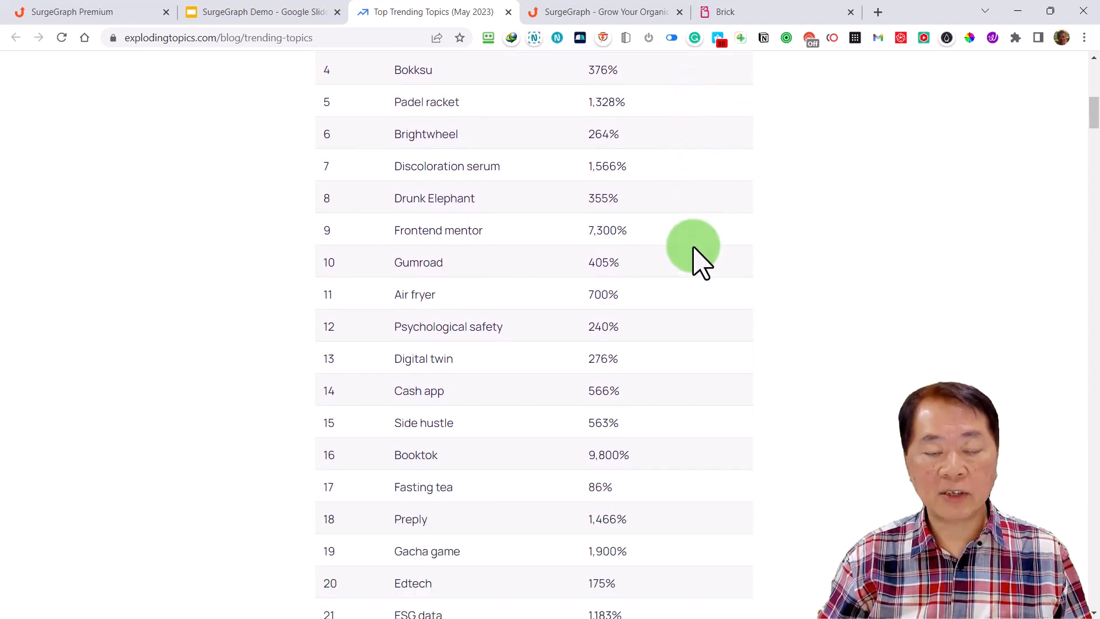
scroll(701, 262, "down", 3)
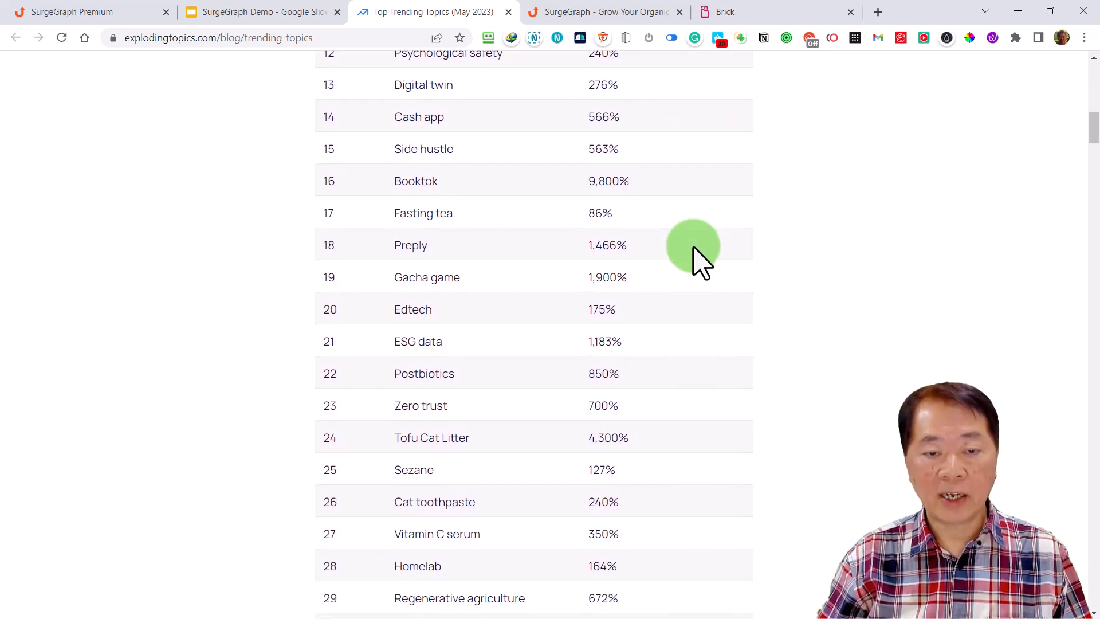
scroll(700, 257, "up", 10)
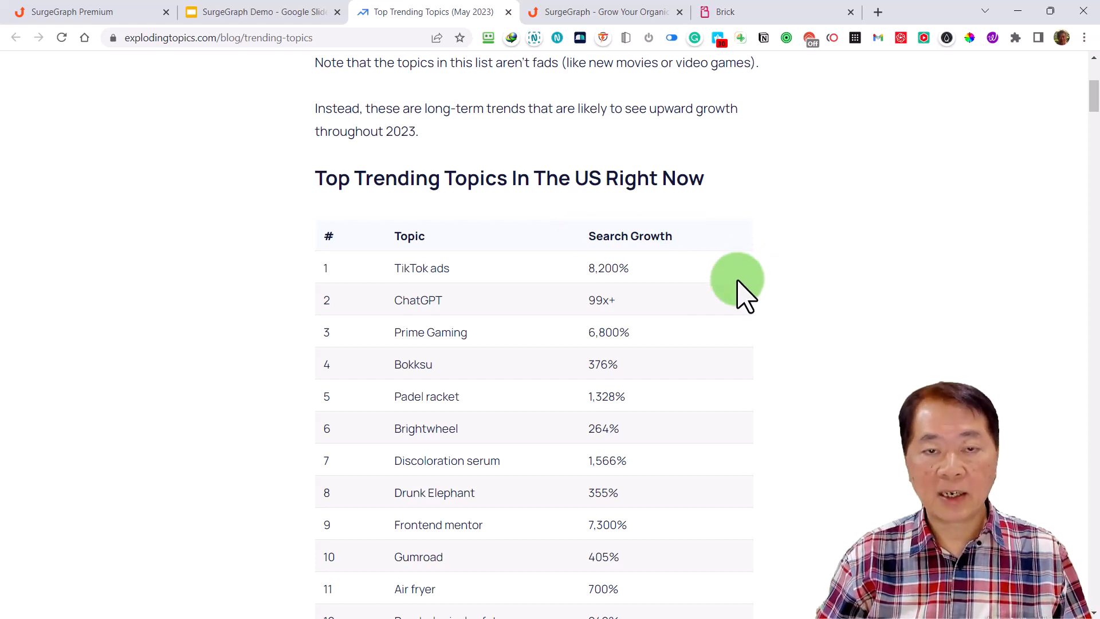
scroll(738, 281, "down", 10)
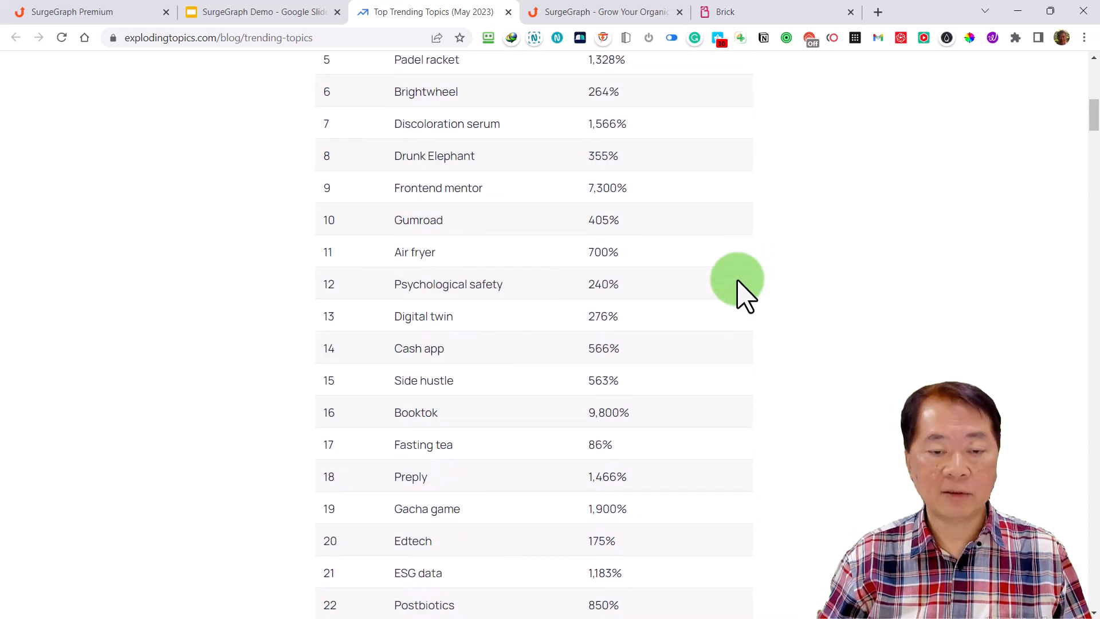
scroll(738, 281, "down", 9)
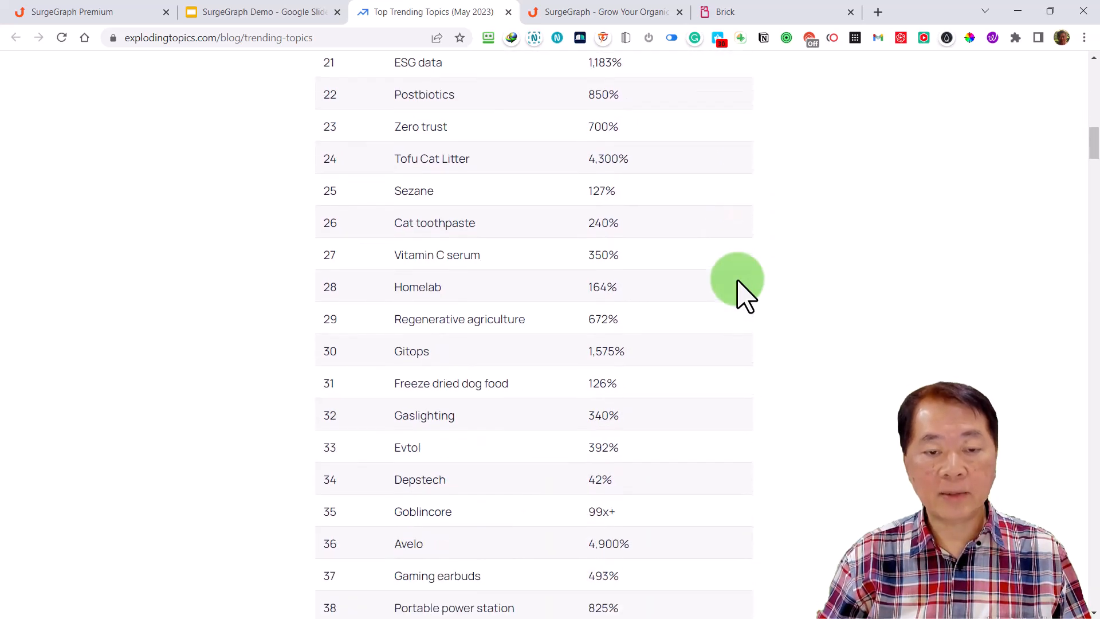
scroll(738, 281, "down", 1)
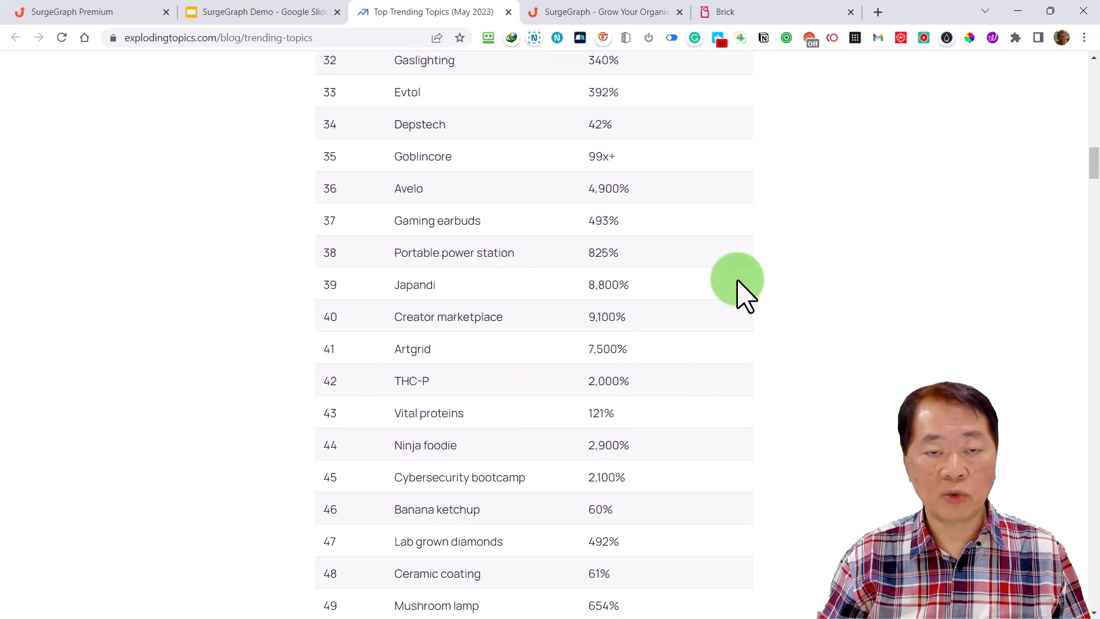
scroll(738, 282, "down", 1)
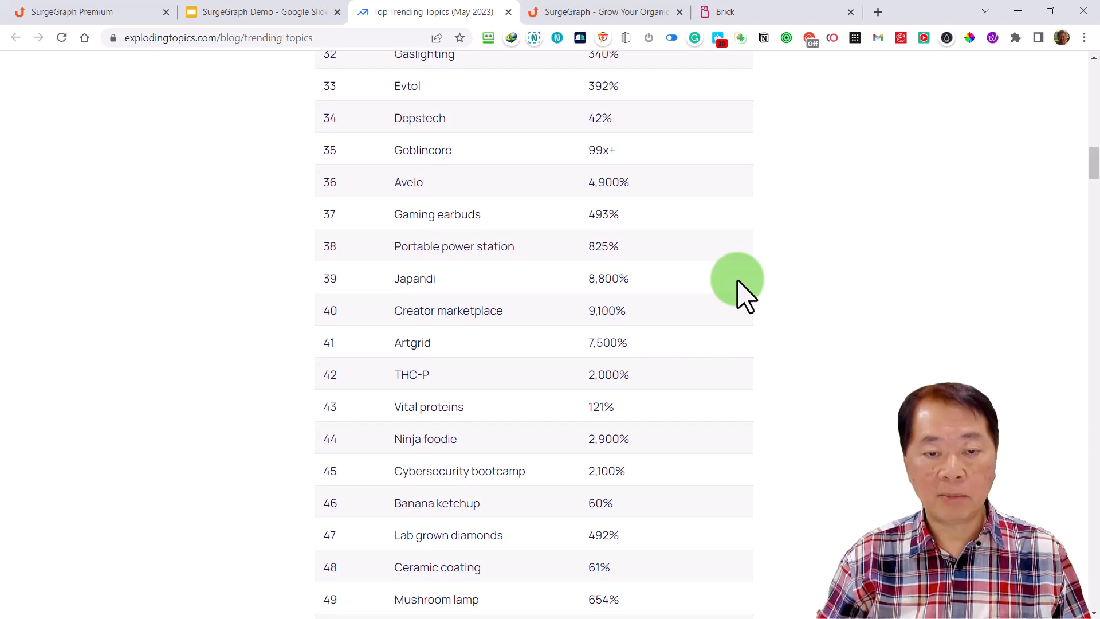
scroll(738, 281, "down", 3)
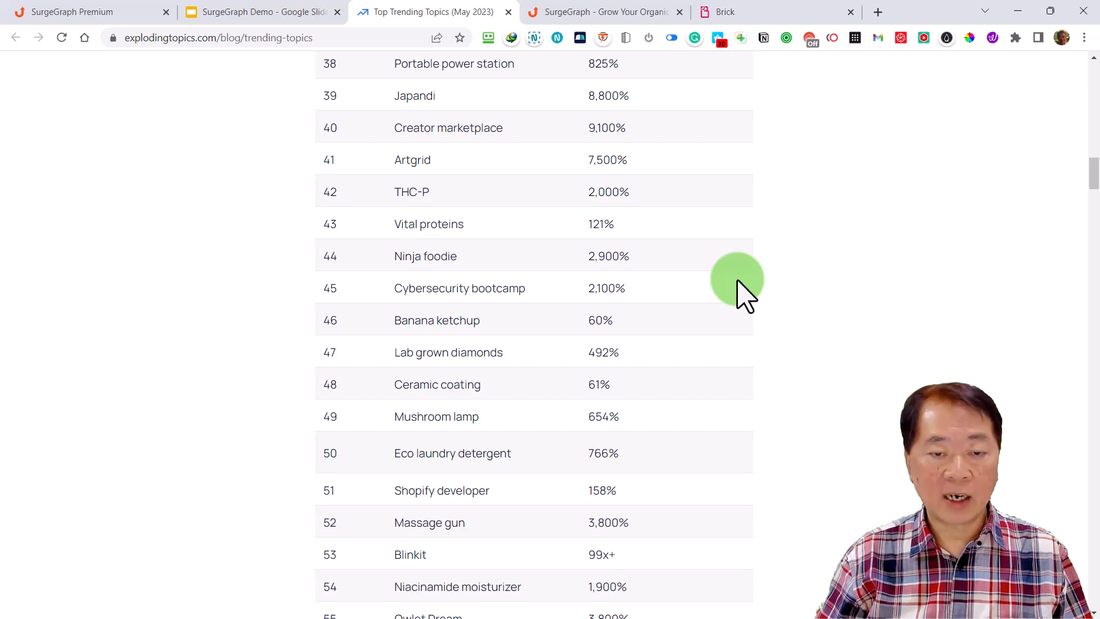
scroll(738, 281, "down", 12)
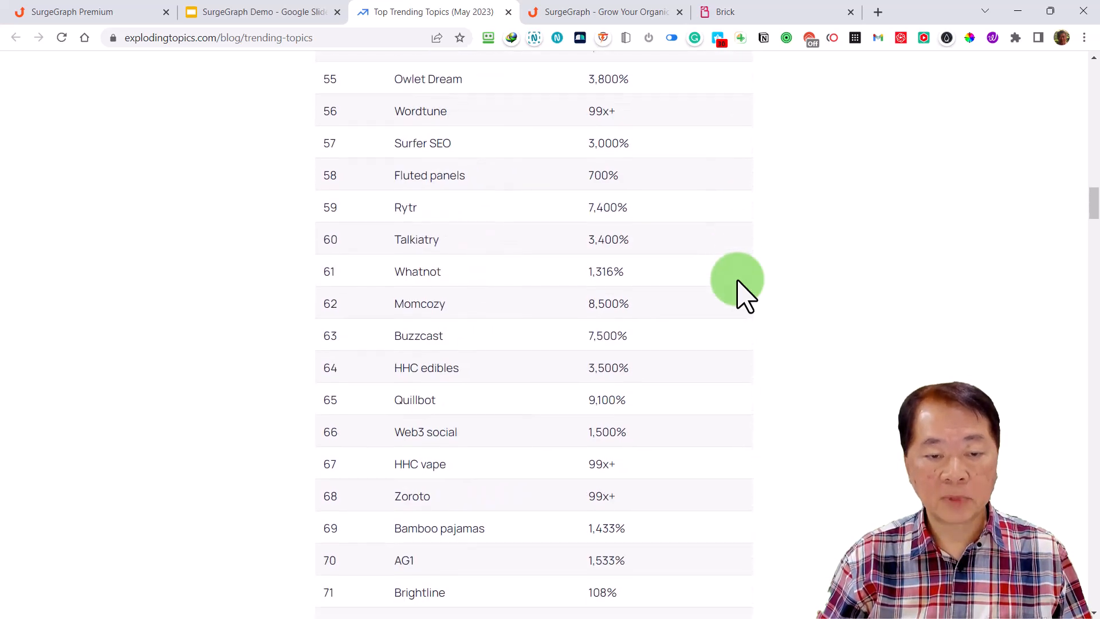
scroll(739, 281, "down", 11)
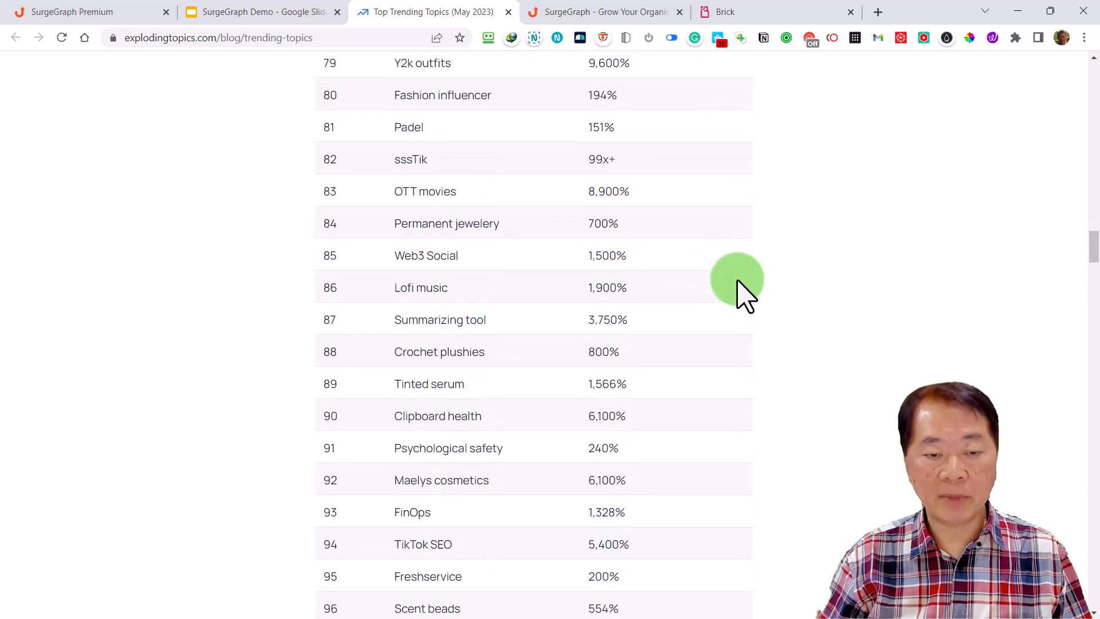
scroll(739, 281, "down", 3)
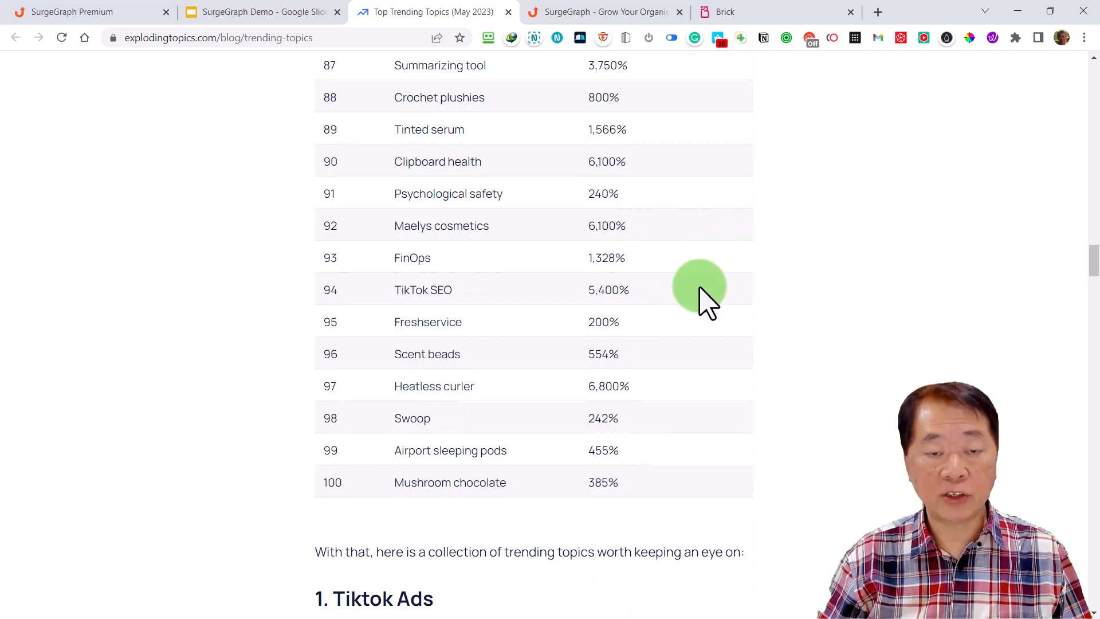
Examine the growth charts, search status and descriptions of the Tiktok Ads, Digital Twin, Side Hustle and Prime Gaming topics
scroll(702, 290, "down", 8)
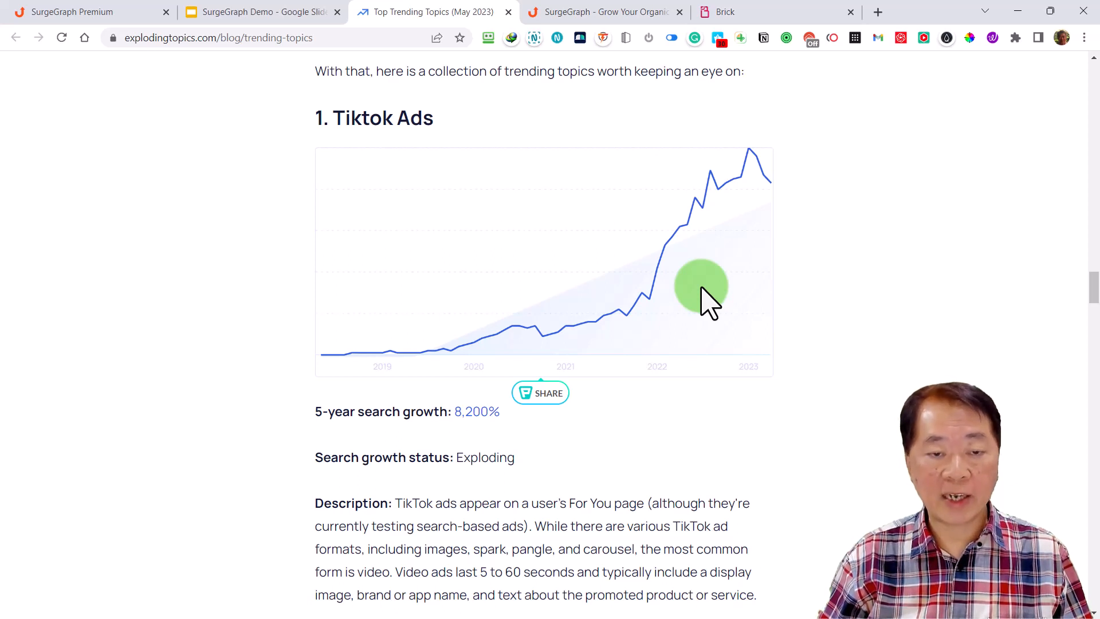
scroll(696, 300, "down", 1)
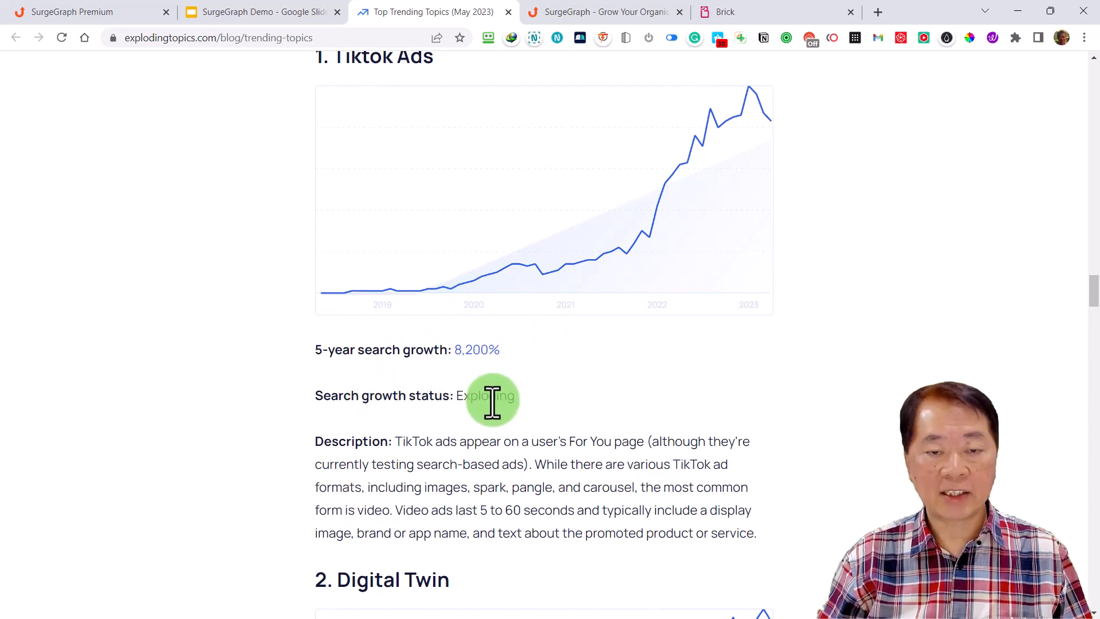
scroll(522, 396, "down", 3)
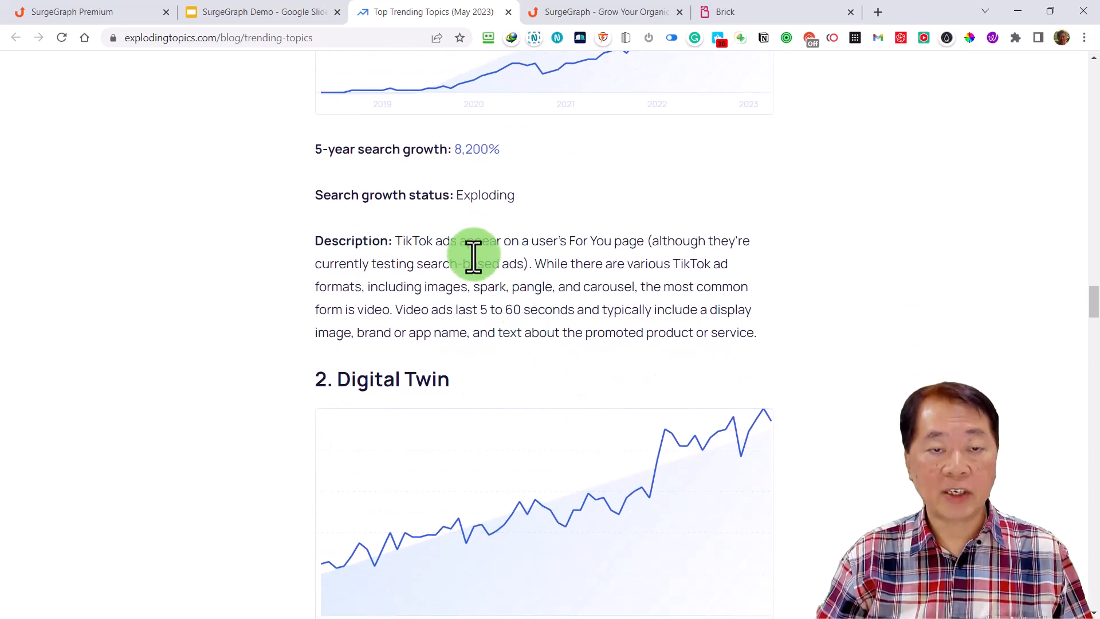
scroll(521, 289, "up", 1)
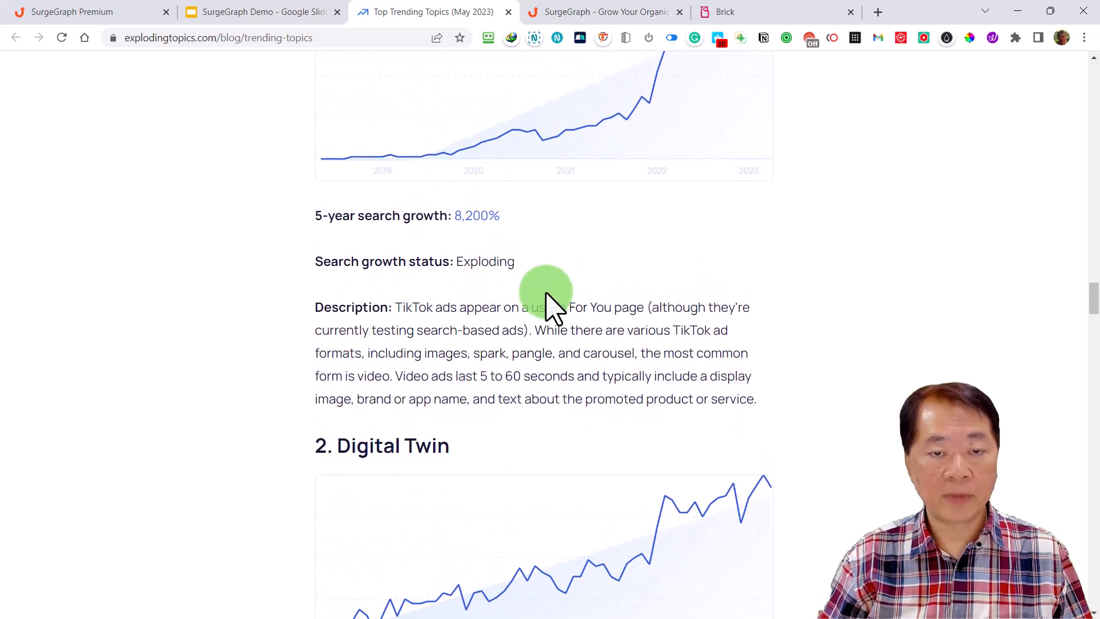
scroll(547, 295, "up", 1)
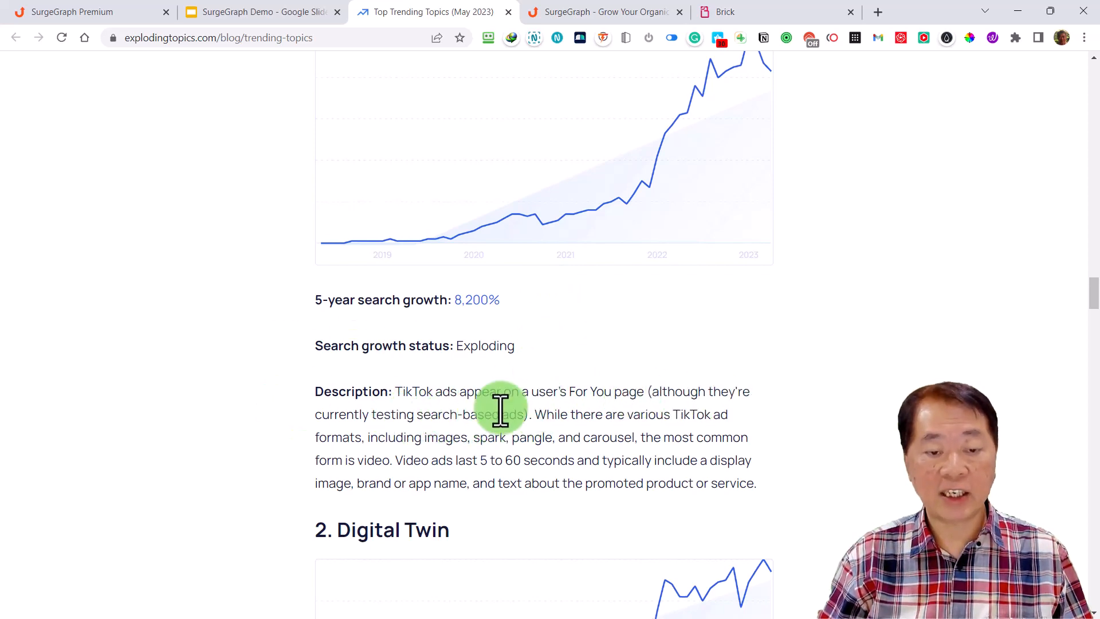
scroll(500, 412, "down", 5)
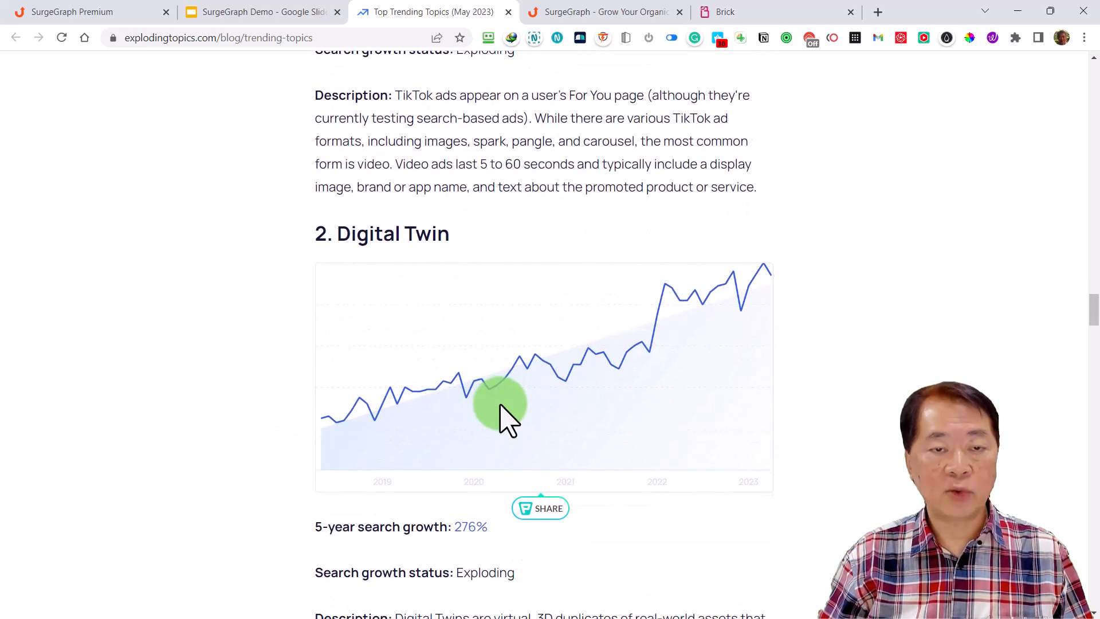
scroll(503, 419, "down", 9)
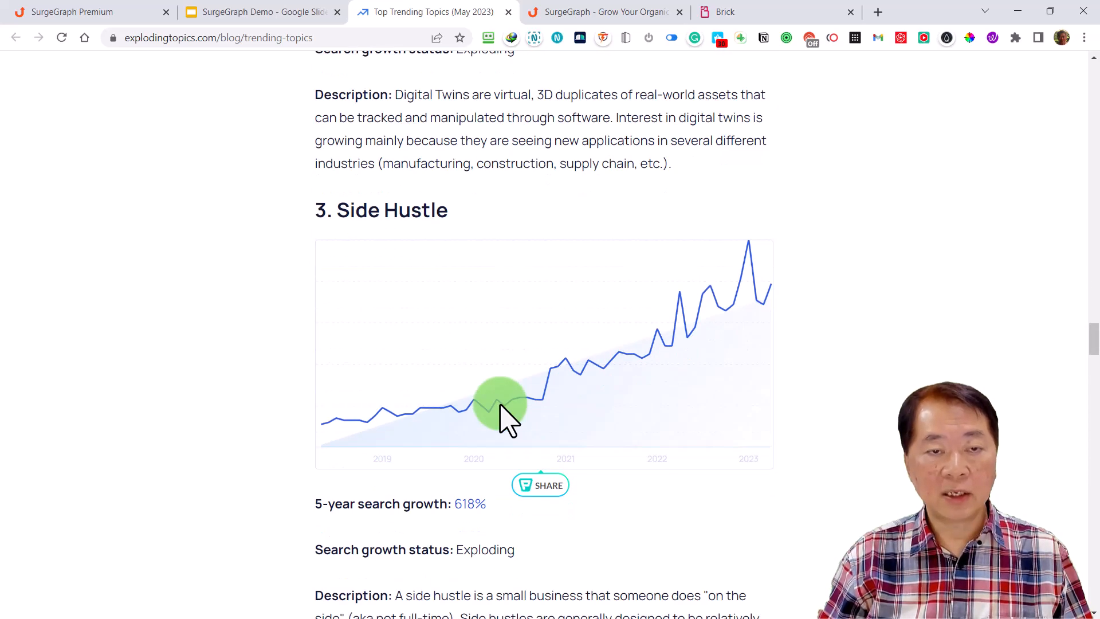
scroll(500, 408, "down", 6)
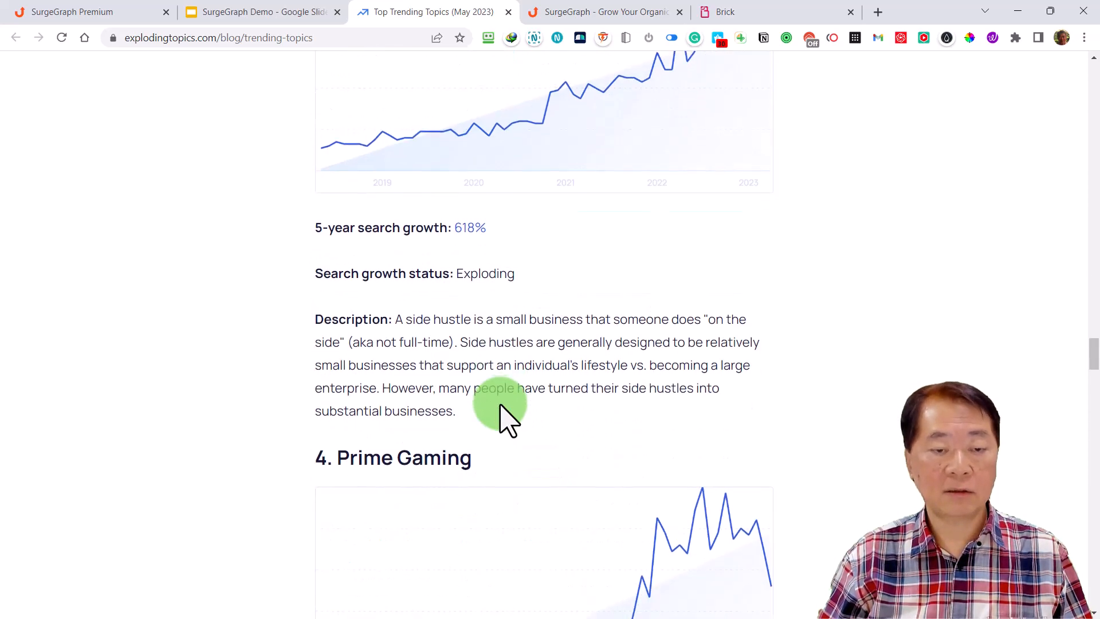
scroll(501, 406, "down", 5)
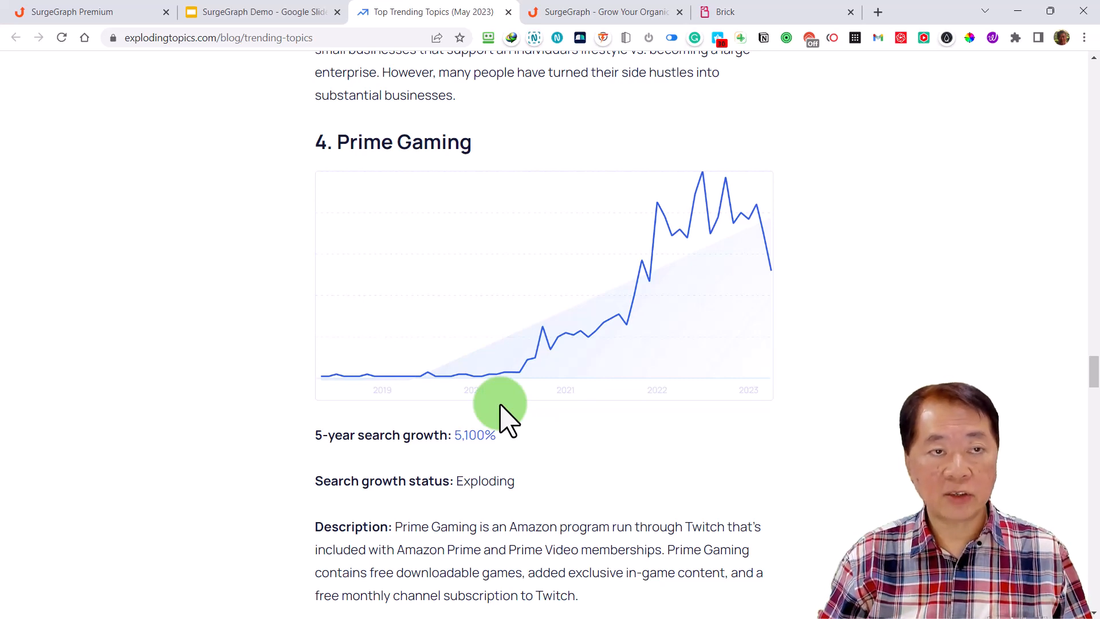
scroll(501, 408, "up", 20)
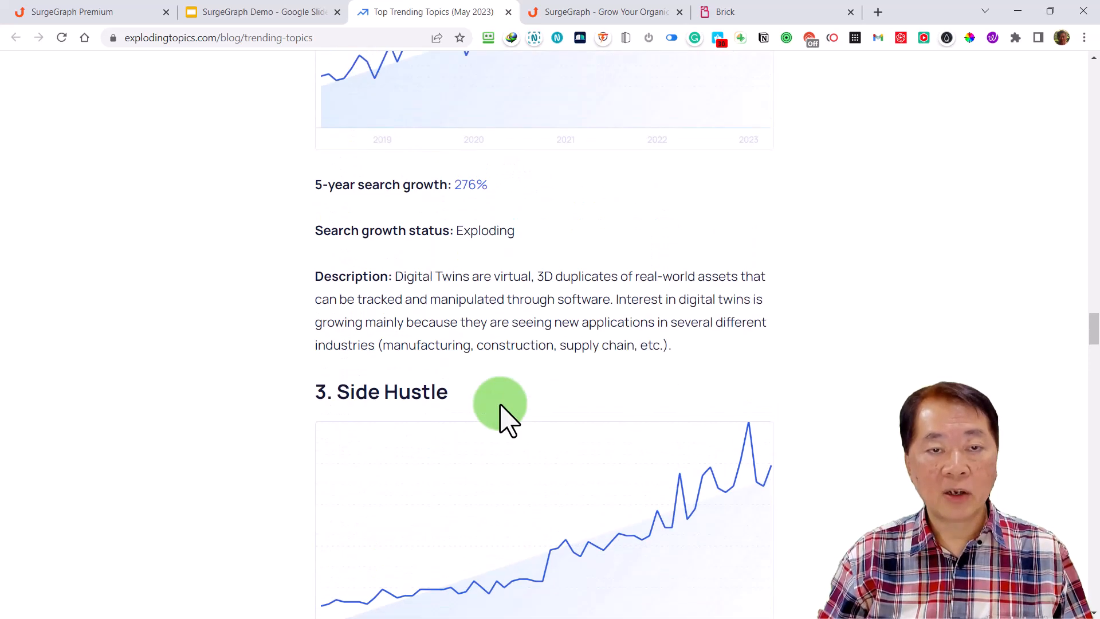
Return to the trending topics table and copy the topic Gaming earbuds from row 37
scroll(501, 408, "up", 20)
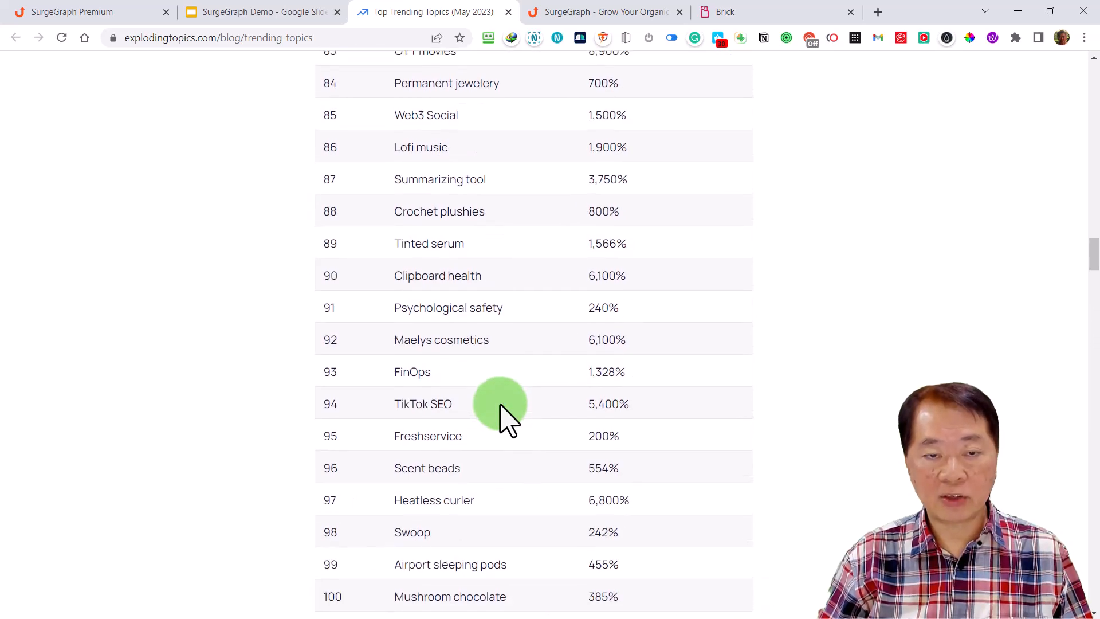
scroll(501, 407, "up", 8)
scroll(500, 408, "up", 9)
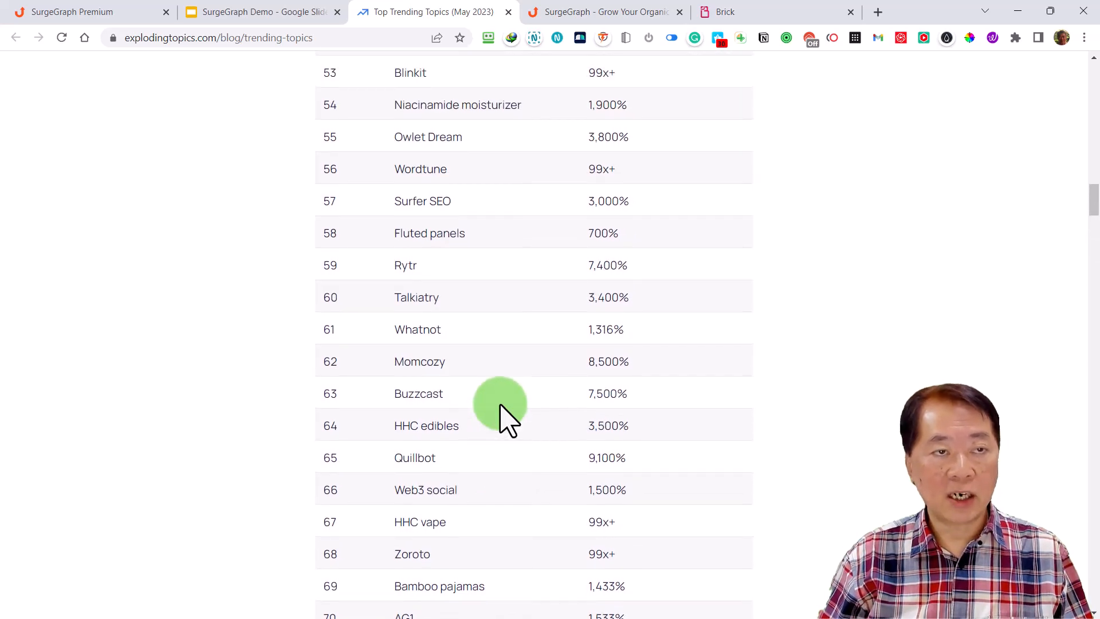
scroll(509, 420, "up", 10)
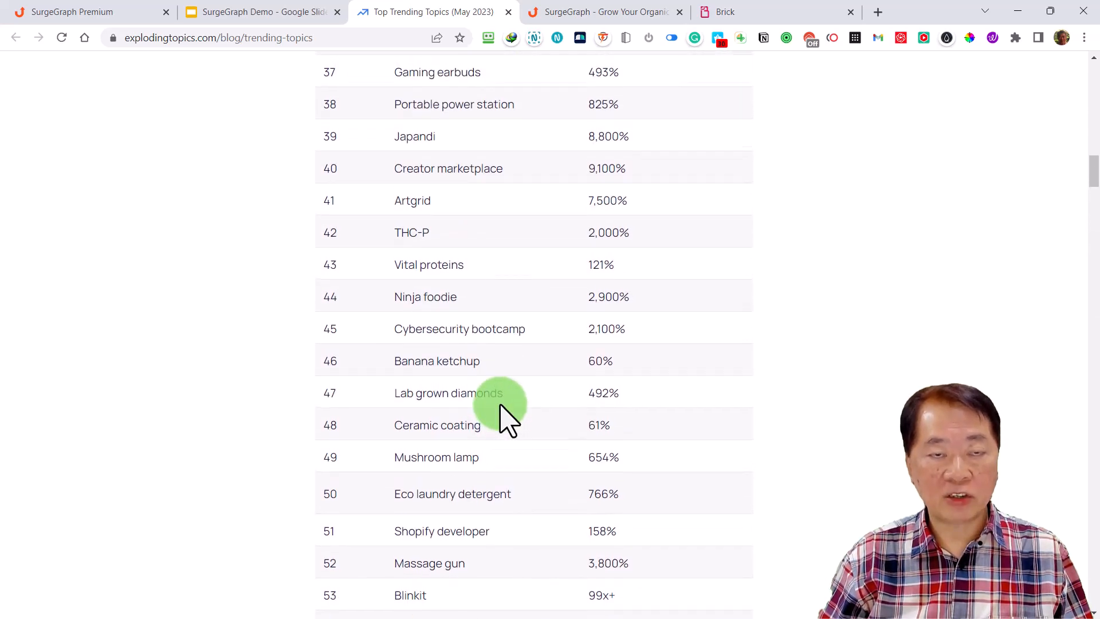
scroll(502, 405, "up", 5)
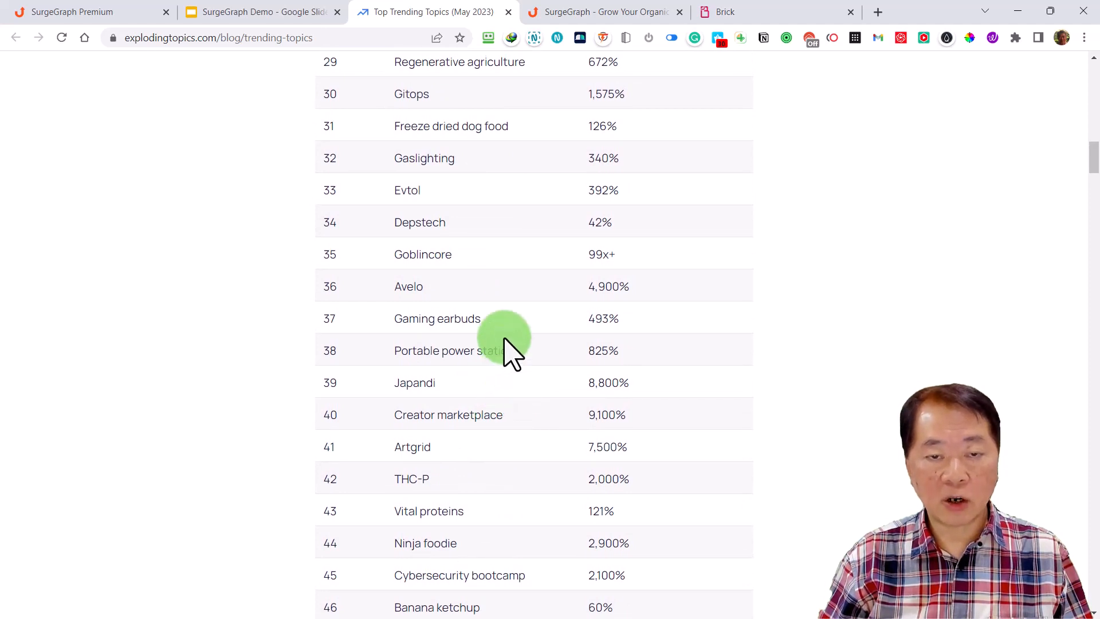
left_click_drag(328, 316, 646, 331)
left_click(646, 332)
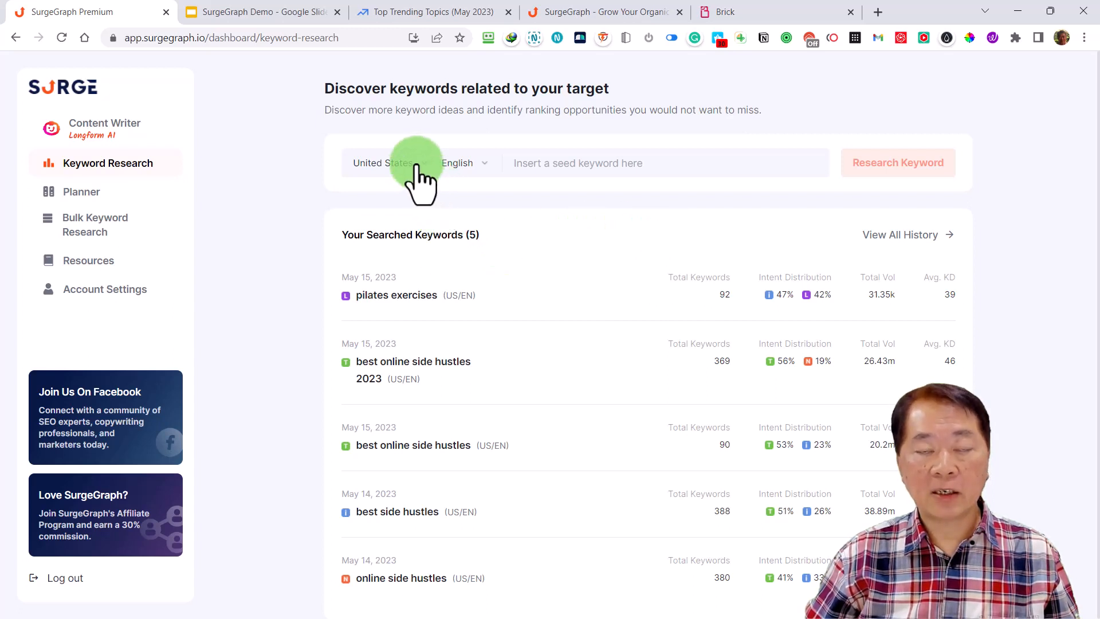
In SurgeGraph's keyword research, paste the copied topic as the seed keyword and change it to lowercase "gaming earbuds"
left_click(559, 166)
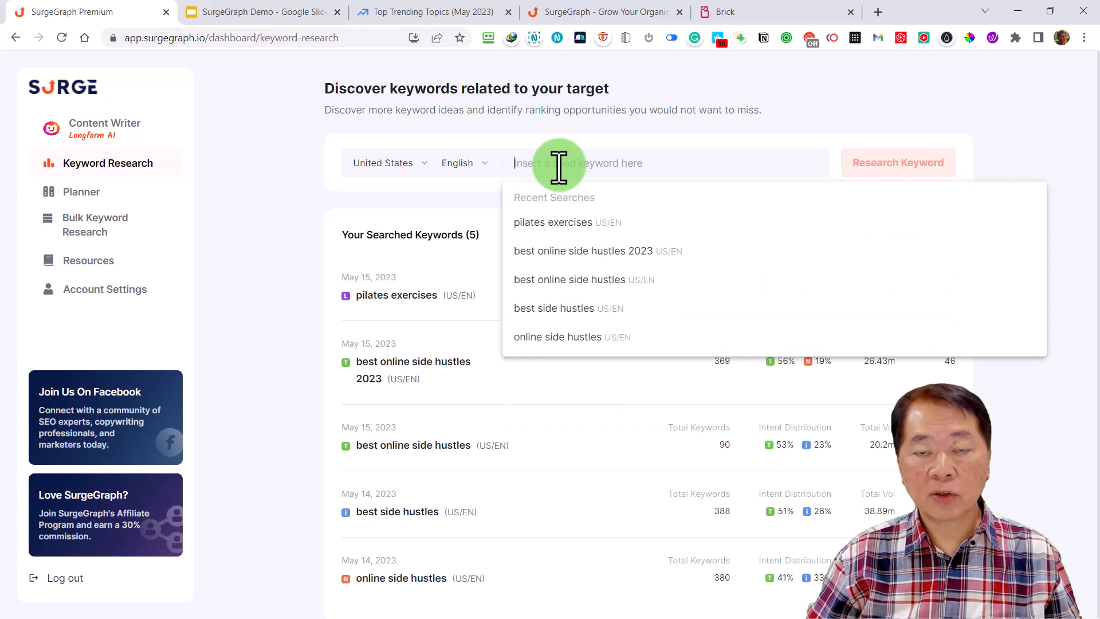
type("Gaming earbuds")
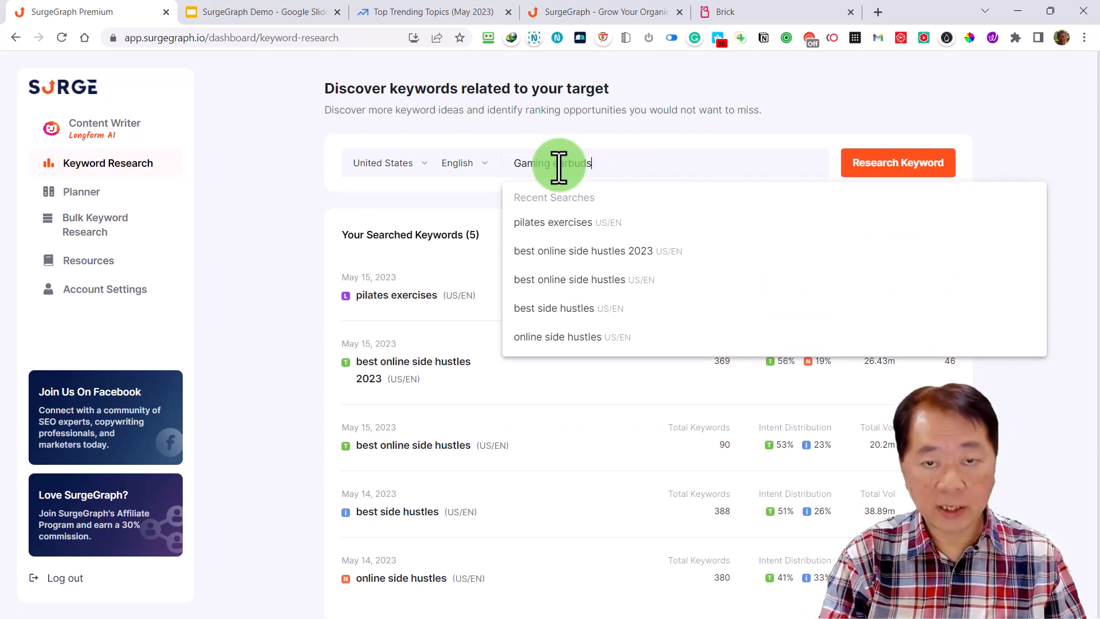
left_click(524, 165)
left_click(523, 166)
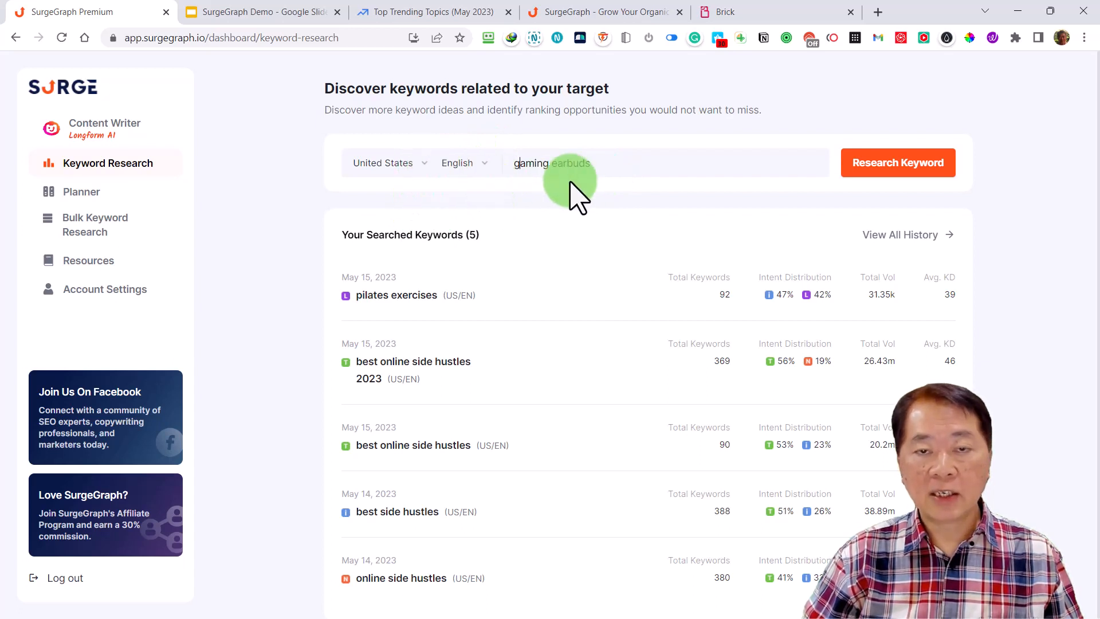
Look through the available search locations and languages, keeping United States and English for the keyword research
left_click(418, 172)
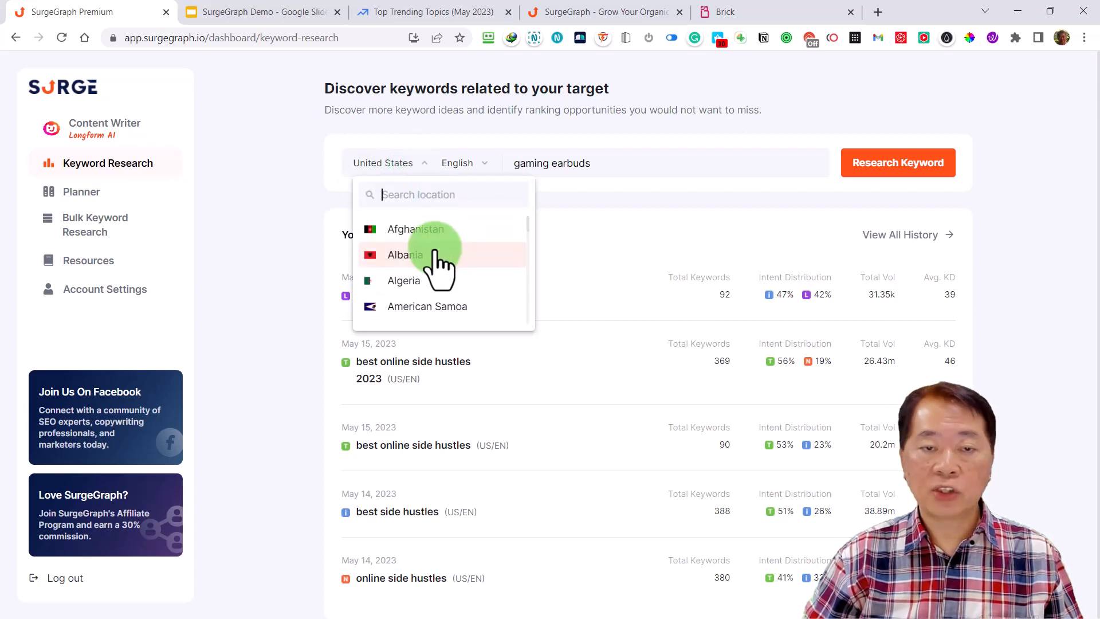
scroll(439, 264, "down", 4)
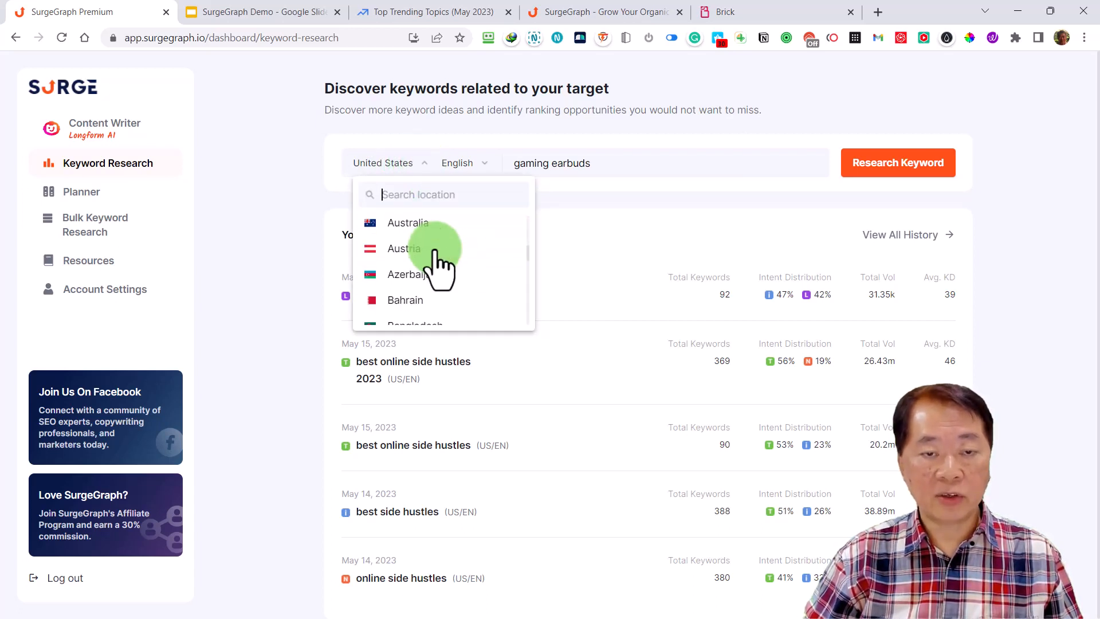
scroll(438, 263, "down", 6)
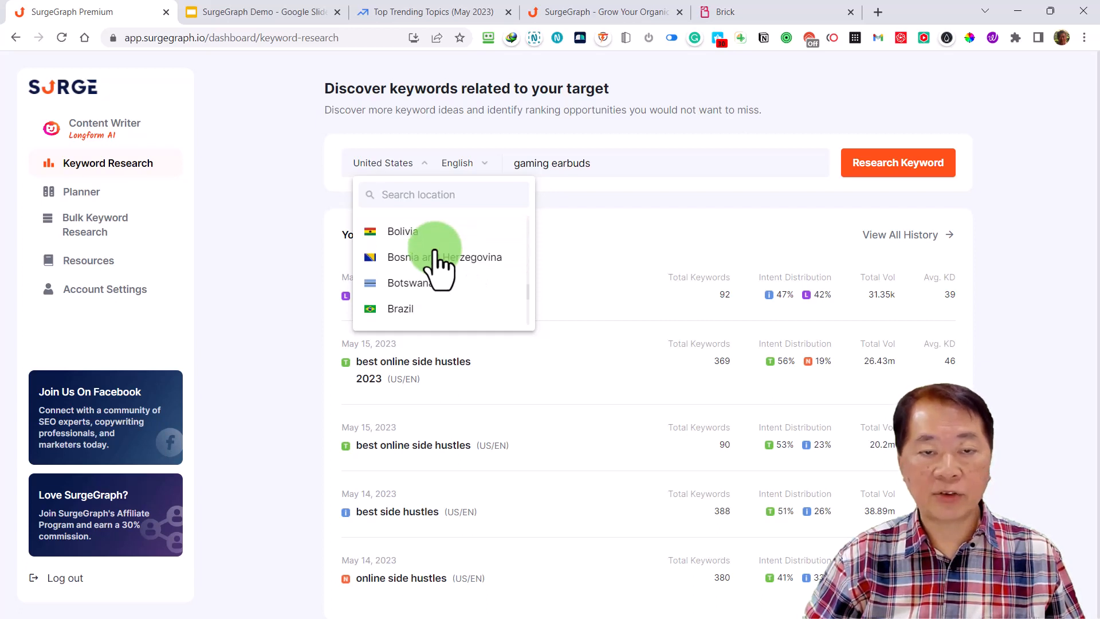
scroll(434, 252, "down", 2)
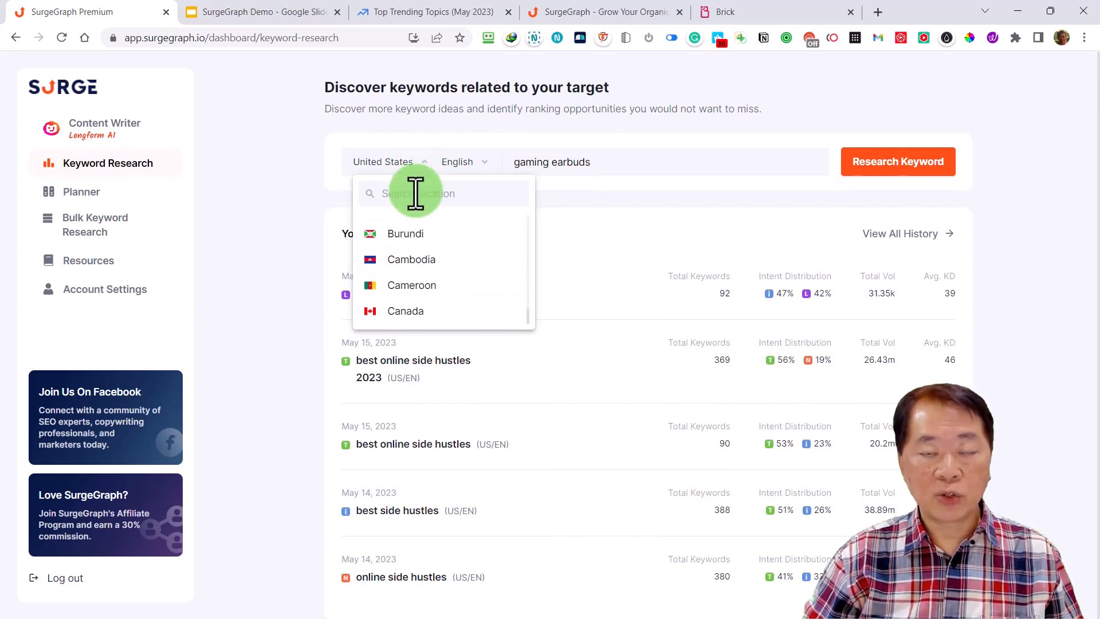
left_click(473, 172)
left_click(473, 174)
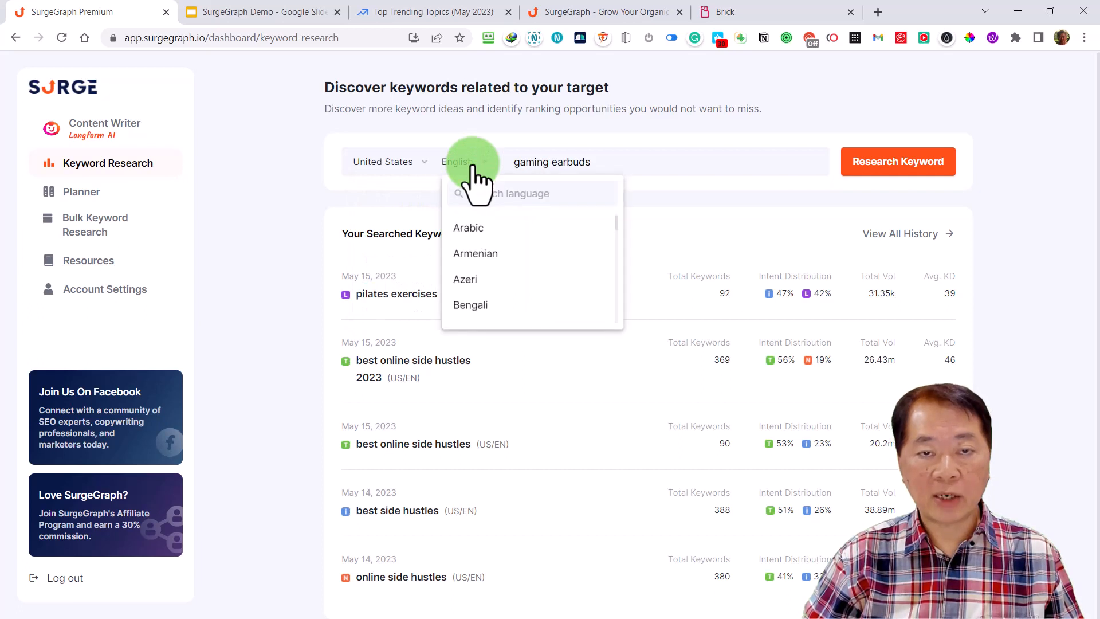
scroll(498, 287, "down", 3)
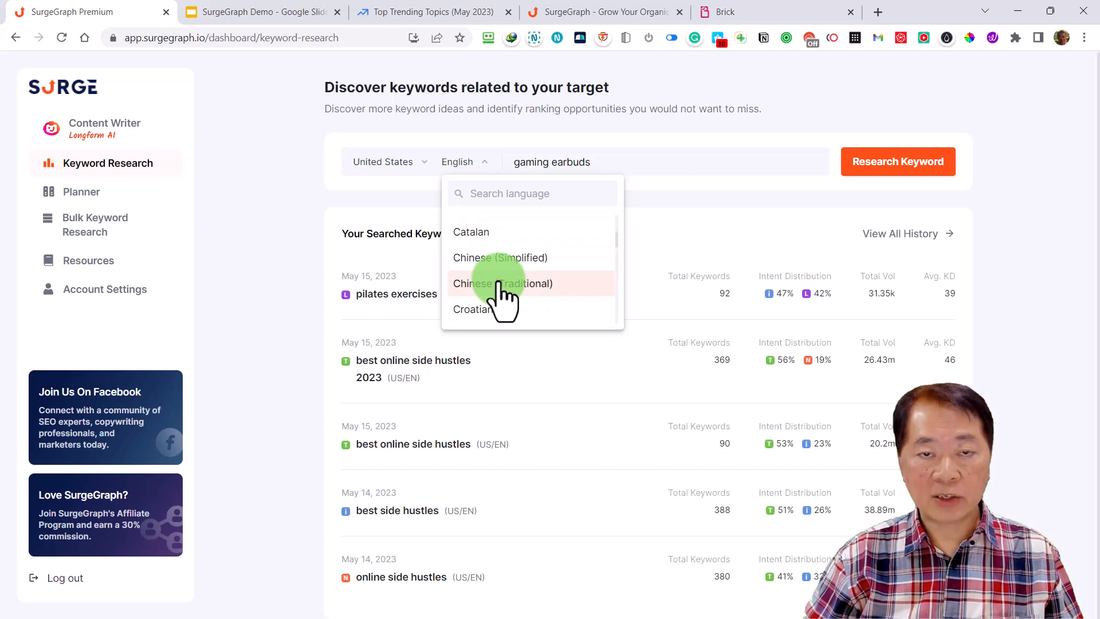
left_click(483, 164)
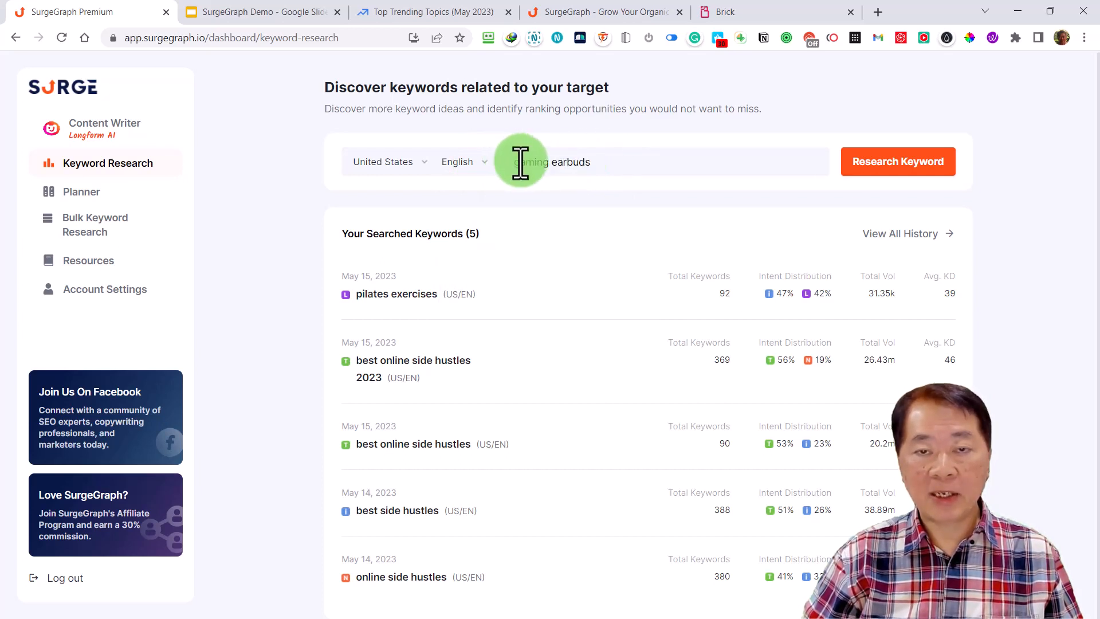
Run the keyword research for "gaming earbuds" and look over the related keyword list
left_click(872, 168)
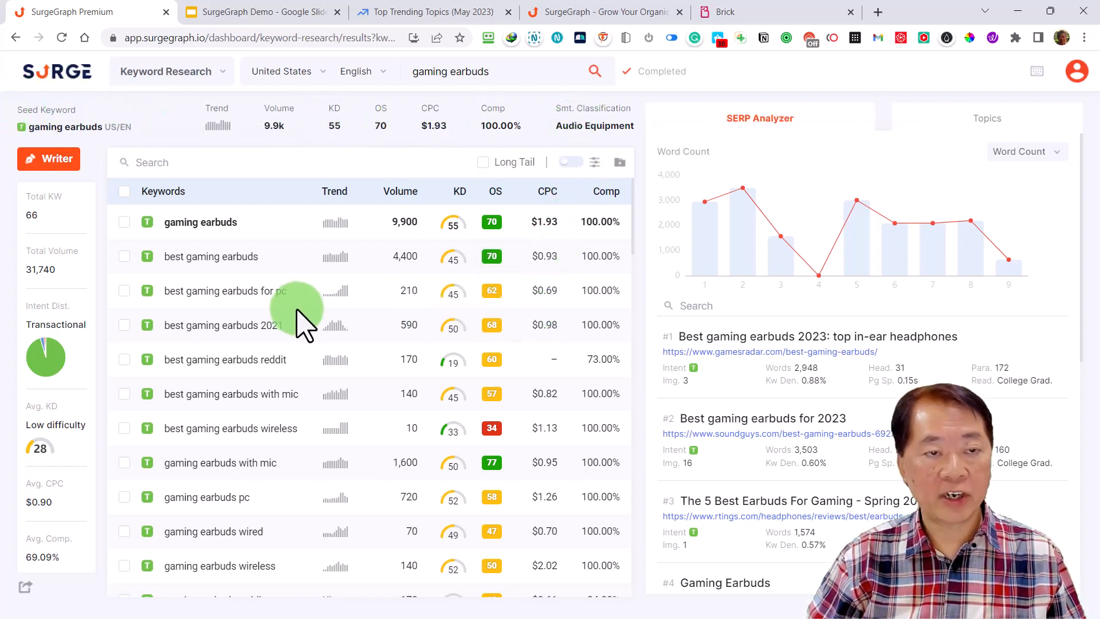
mouse_move(223, 231)
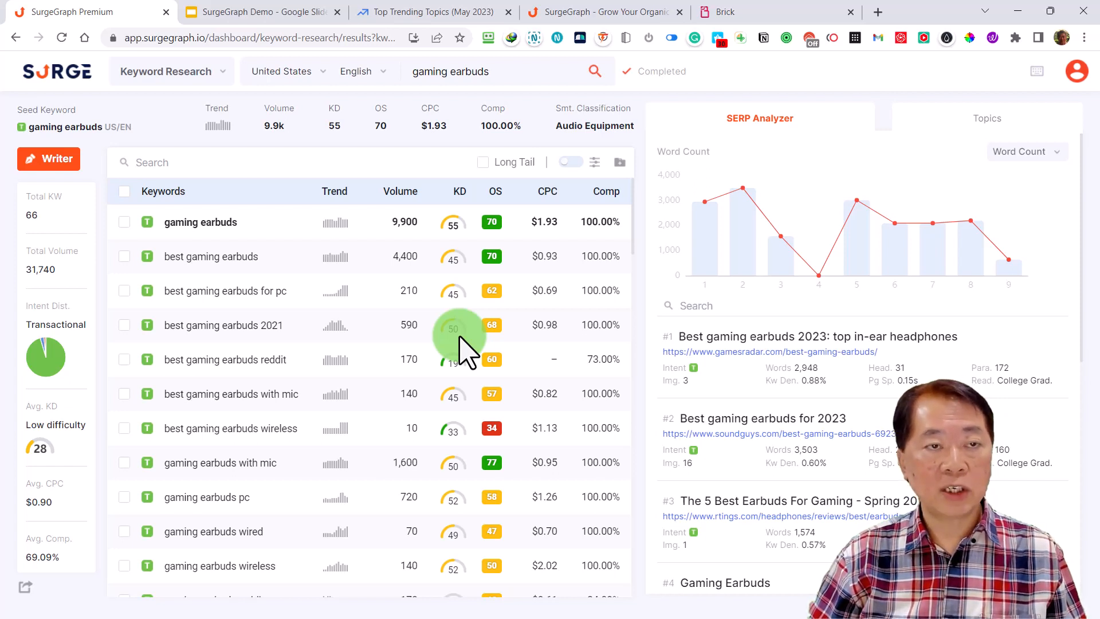
Examine the SERP Analyzer's word count chart and read through the ranking pages for gaming earbuds
mouse_move(974, 275)
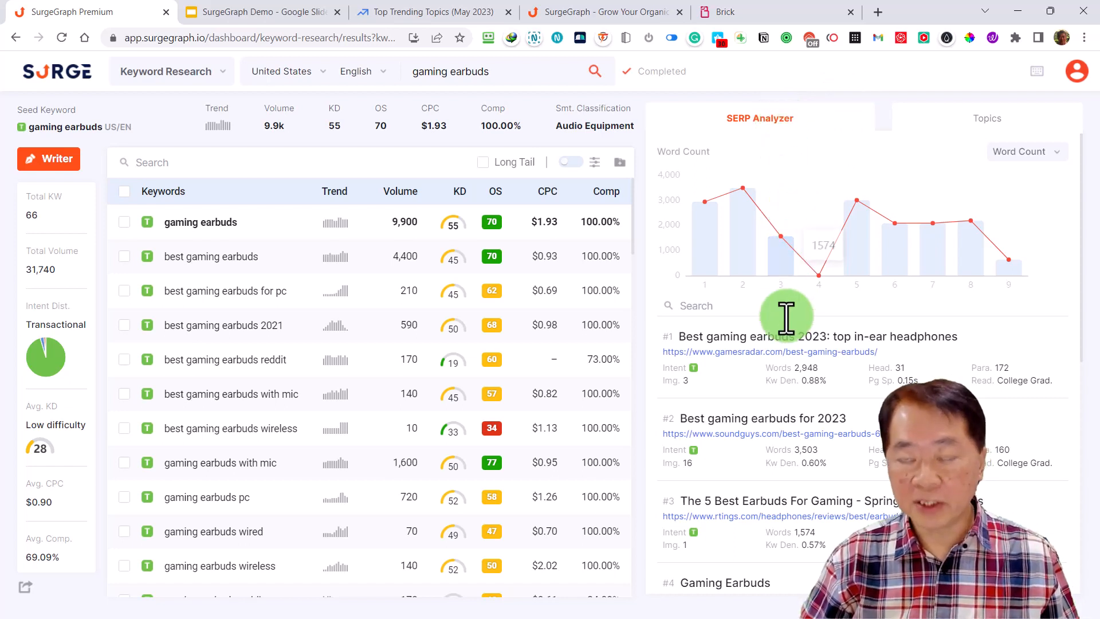
scroll(781, 317, "down", 1)
scroll(573, 308, "down", 1)
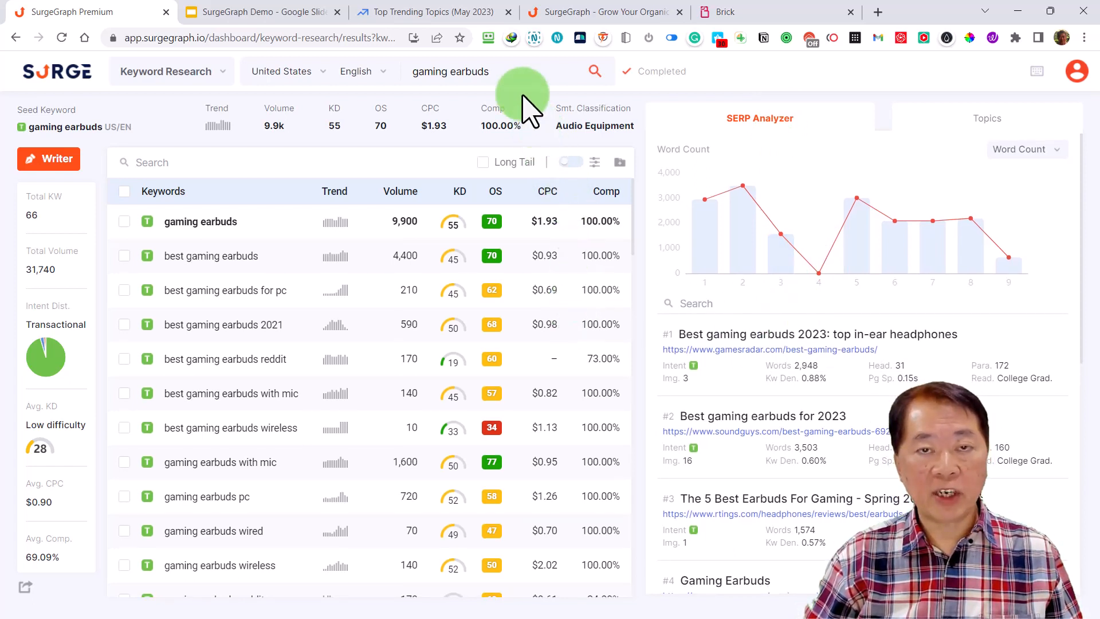
scroll(797, 303, "down", 5)
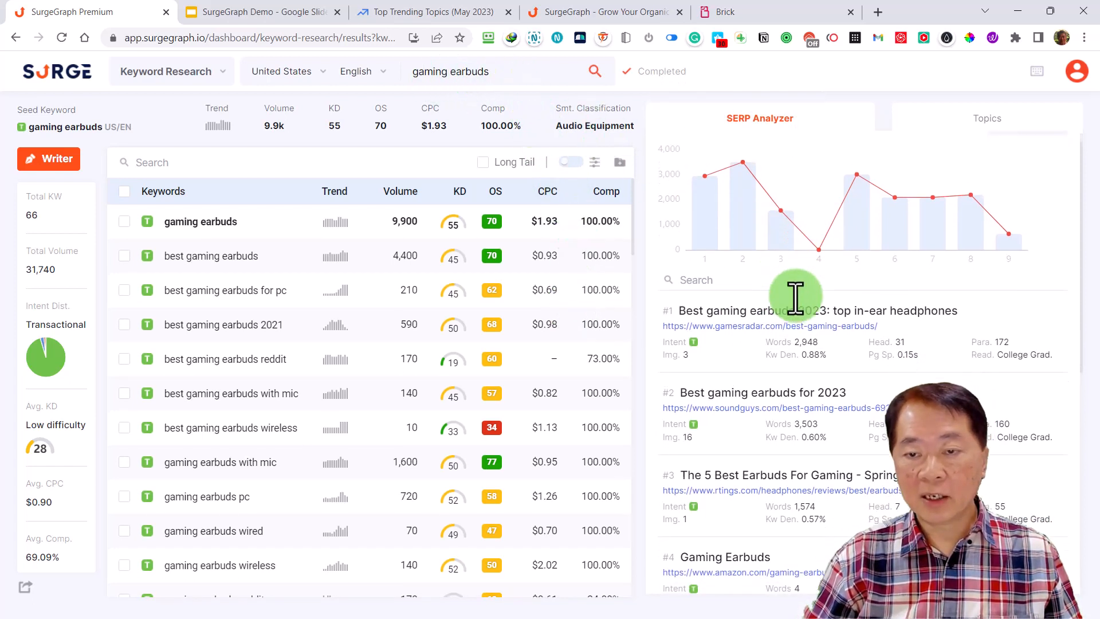
scroll(819, 329, "down", 2)
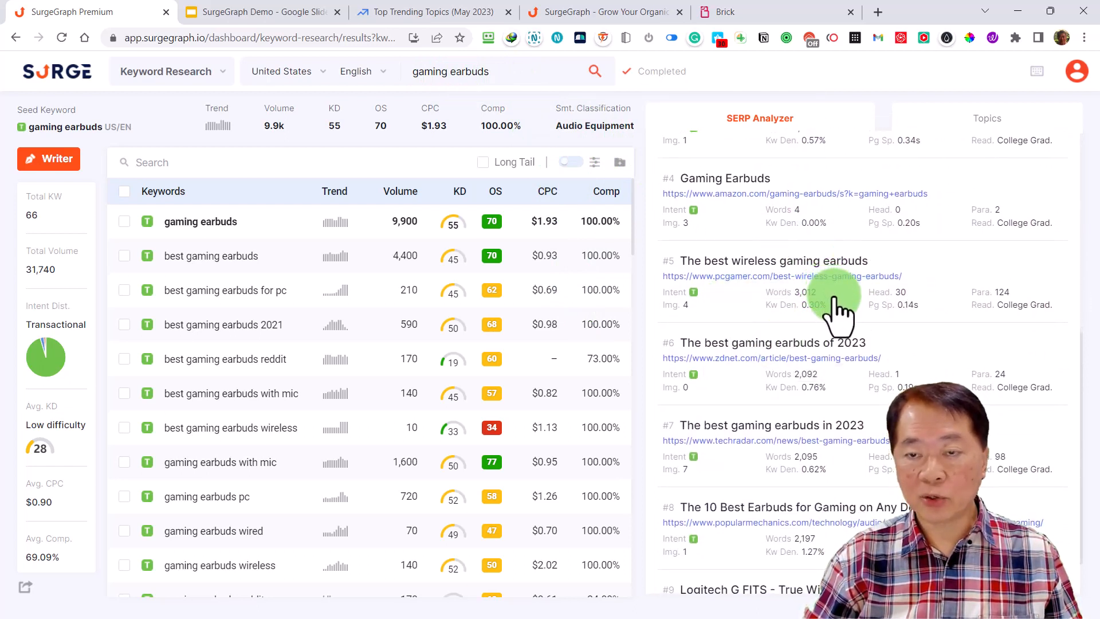
scroll(841, 312, "down", 1)
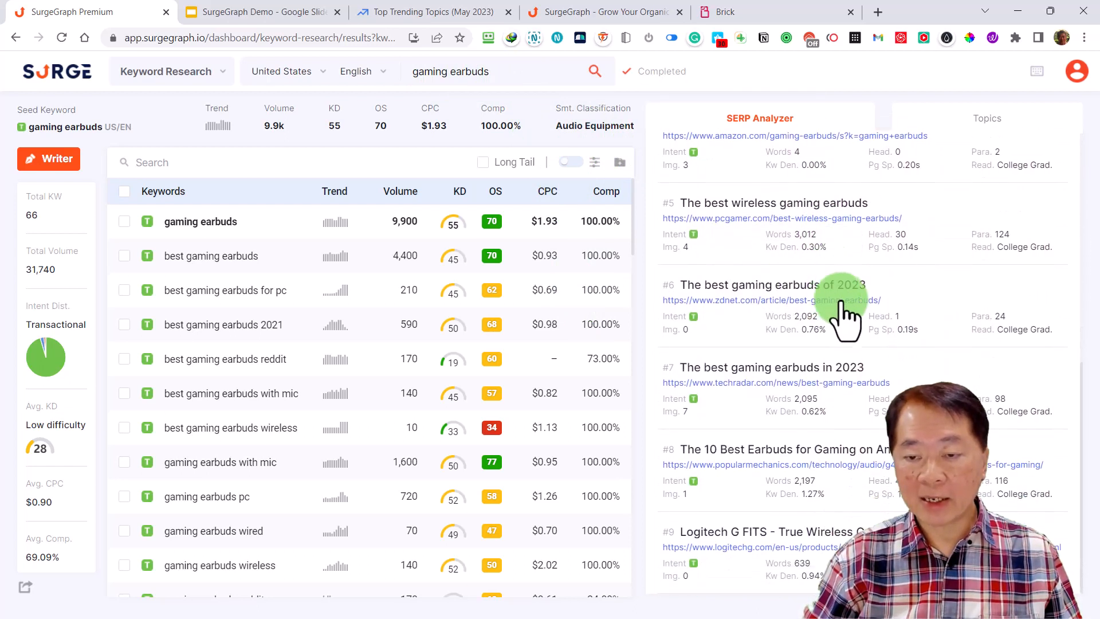
scroll(846, 315, "up", 8)
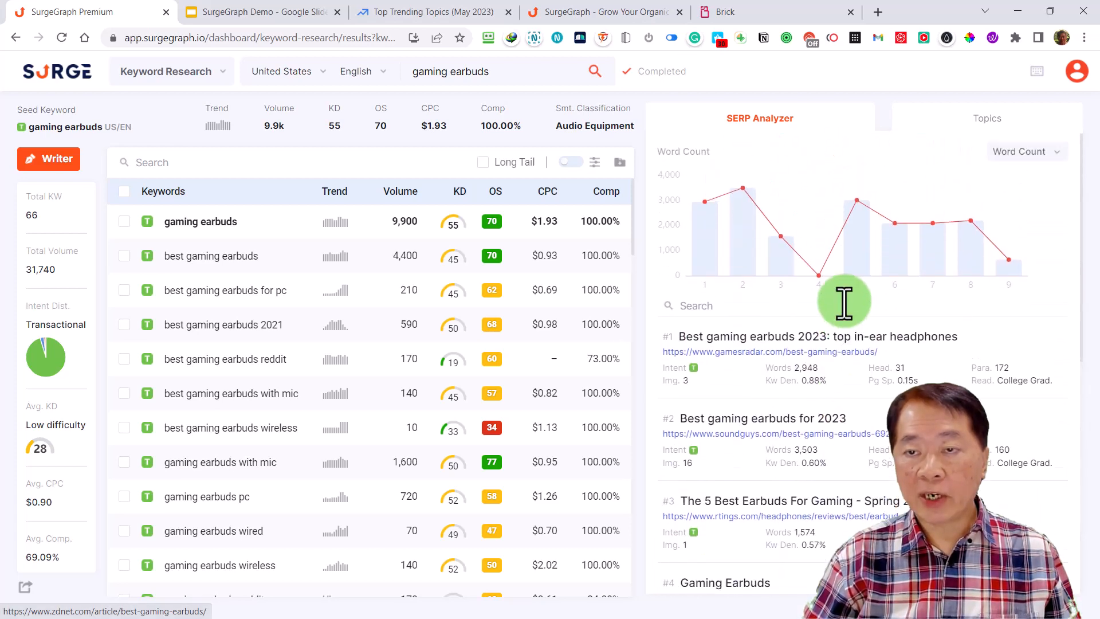
View the content brief of the #1 result, "Best gaming earbuds 2023: top in-ear headphones", and return to the results list
left_click(758, 338)
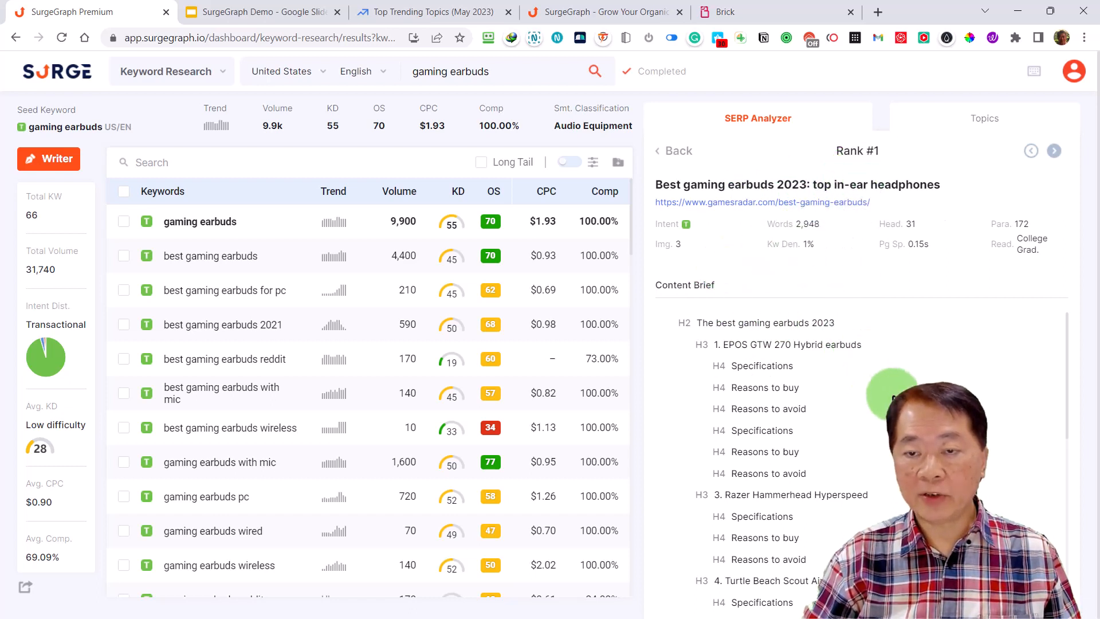
scroll(893, 398, "down", 2)
scroll(894, 398, "up", 2)
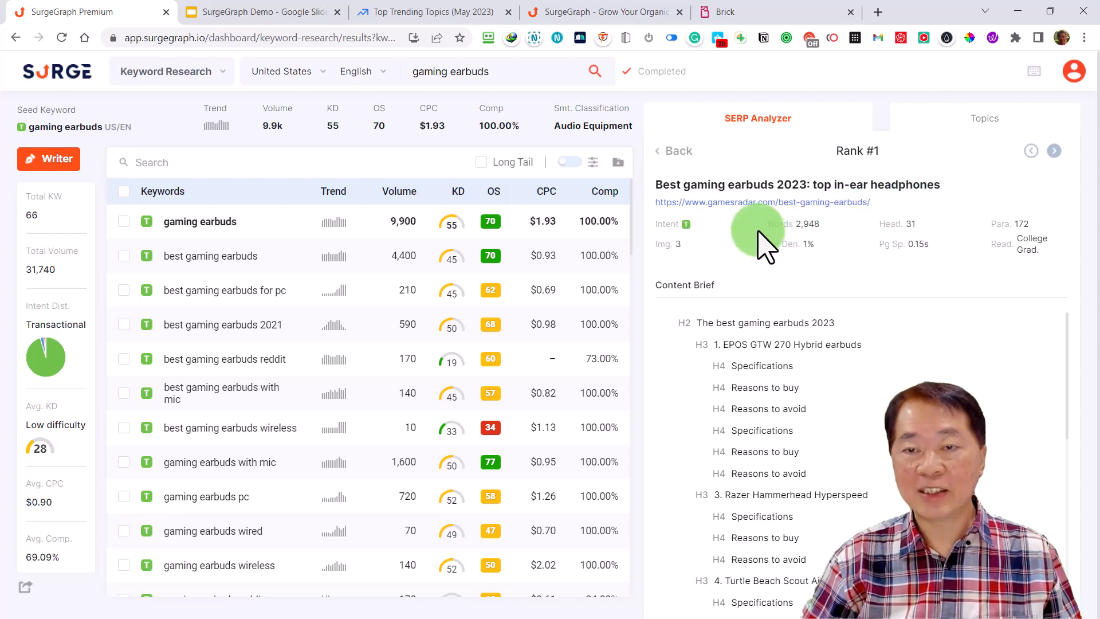
left_click(671, 152)
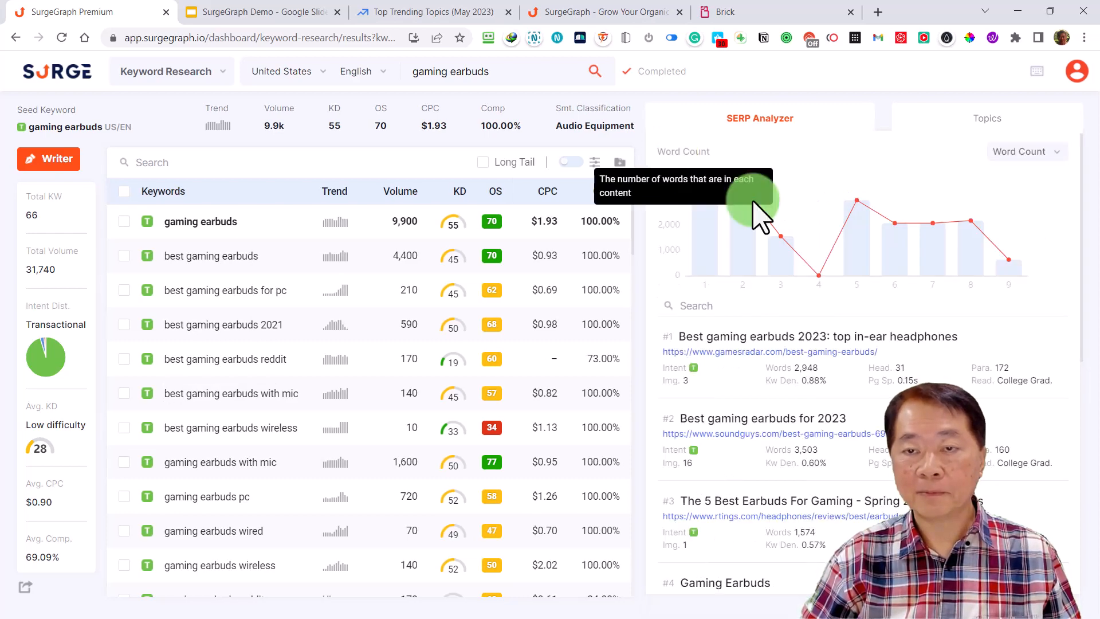
Compare the lower-ranked pages with the word count chart and locate the #4 result, "Gaming Earbuds"
scroll(798, 406, "down", 3)
scroll(798, 424, "down", 5)
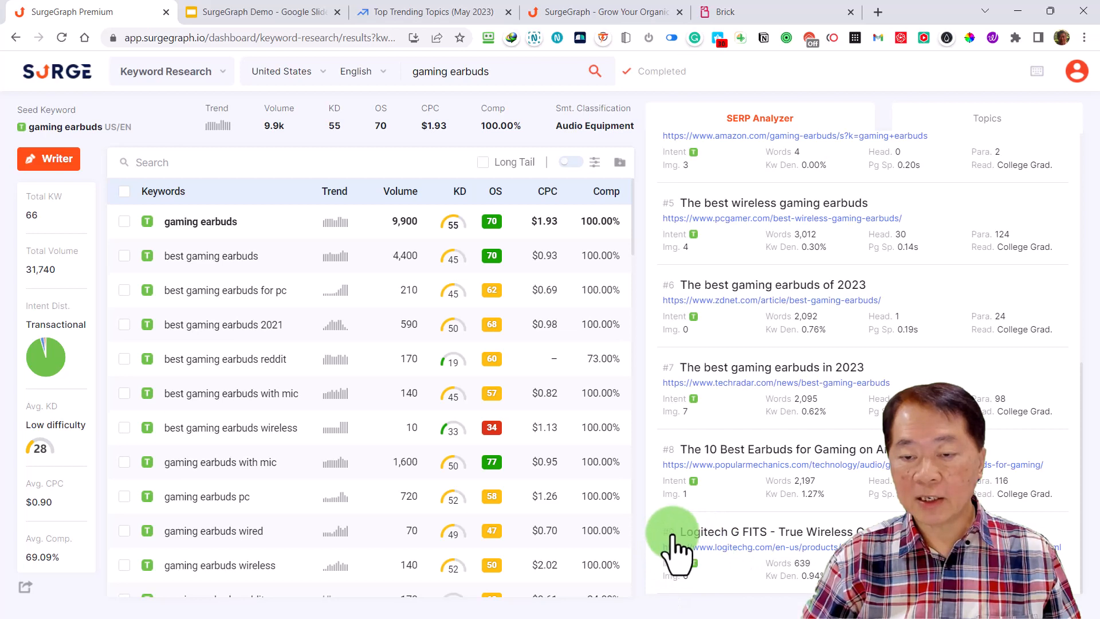
scroll(836, 508, "up", 10)
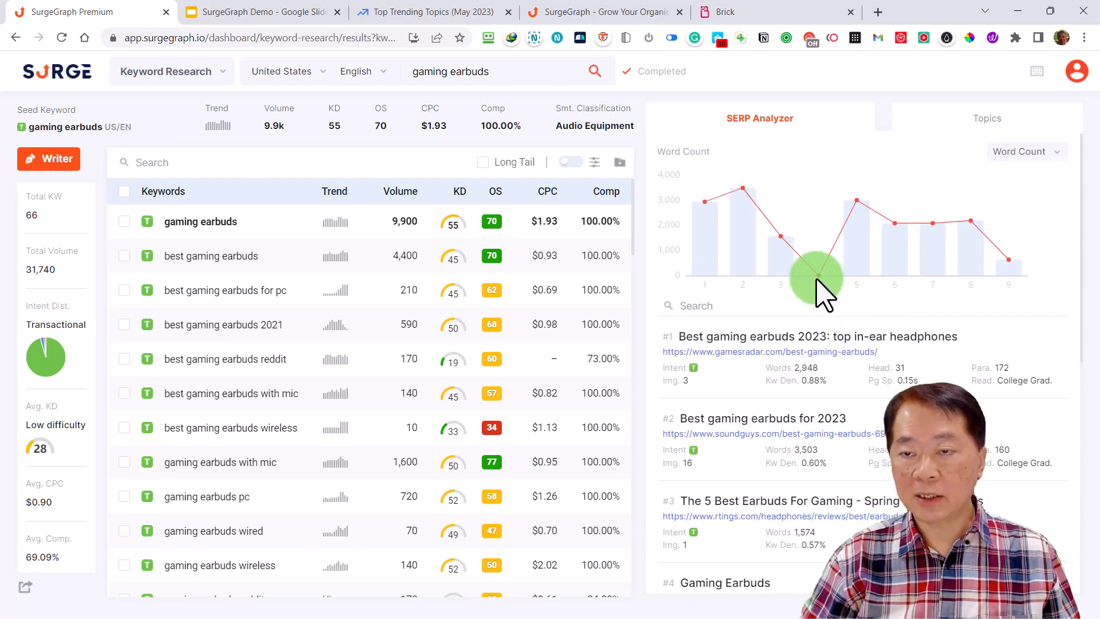
scroll(819, 393, "down", 3)
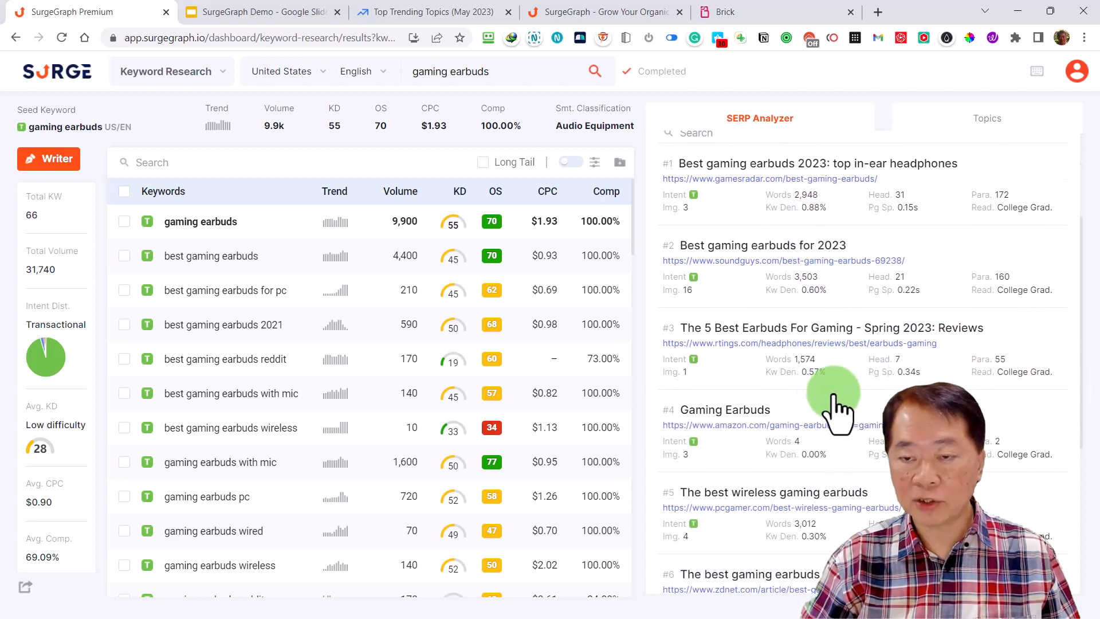
Open the #4 result's Amazon page, look through its gaming earbuds listings, and switch back to SurgeGraph
left_click(759, 424)
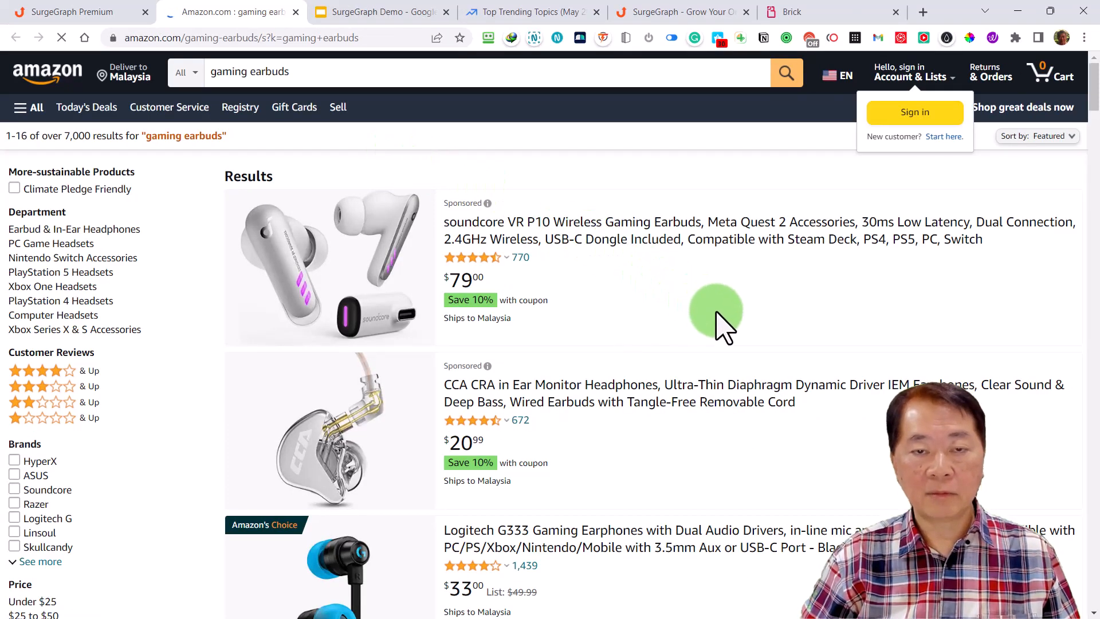
scroll(708, 367, "down", 10)
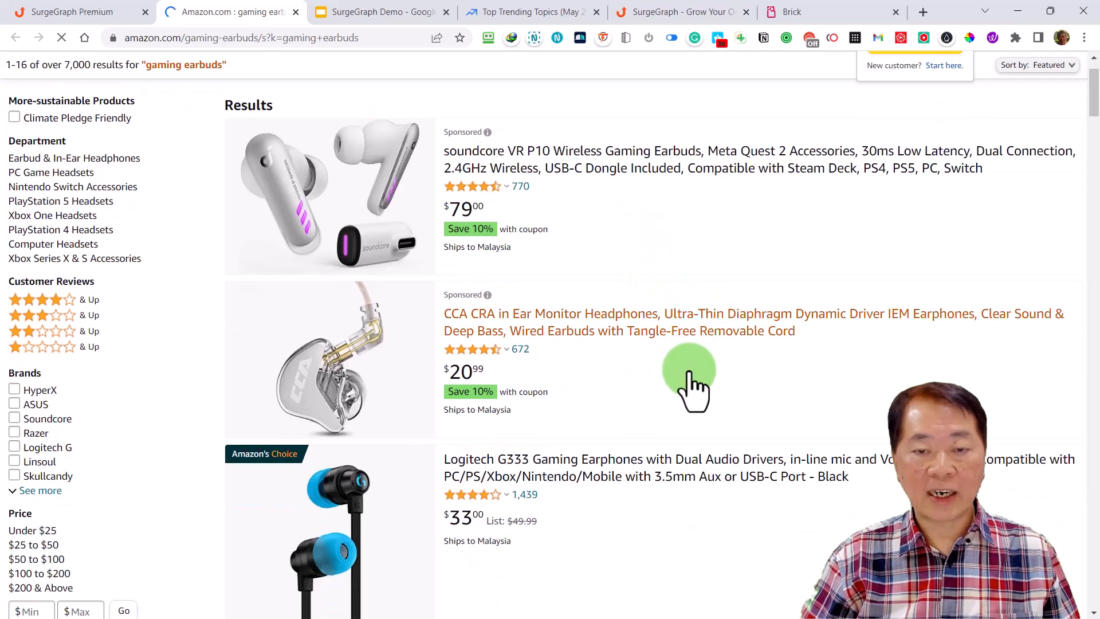
scroll(694, 384, "down", 14)
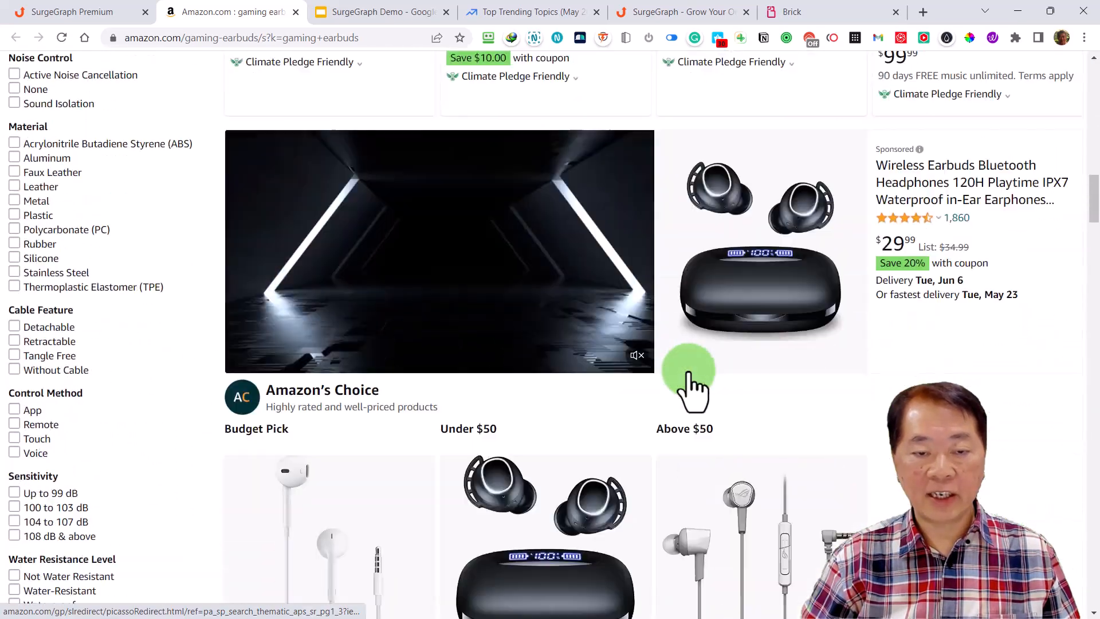
scroll(683, 369, "up", 12)
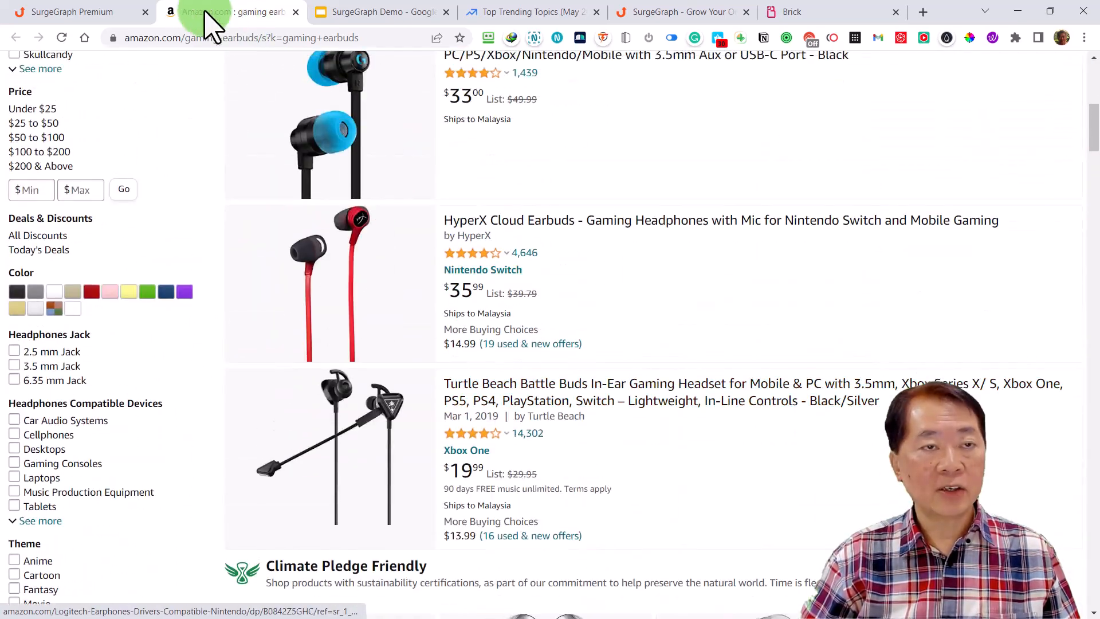
left_click(110, 13)
Review the metrics of the ranking pages, including words, headings, paragraphs and keyword density, against the word count chart
left_click(857, 428)
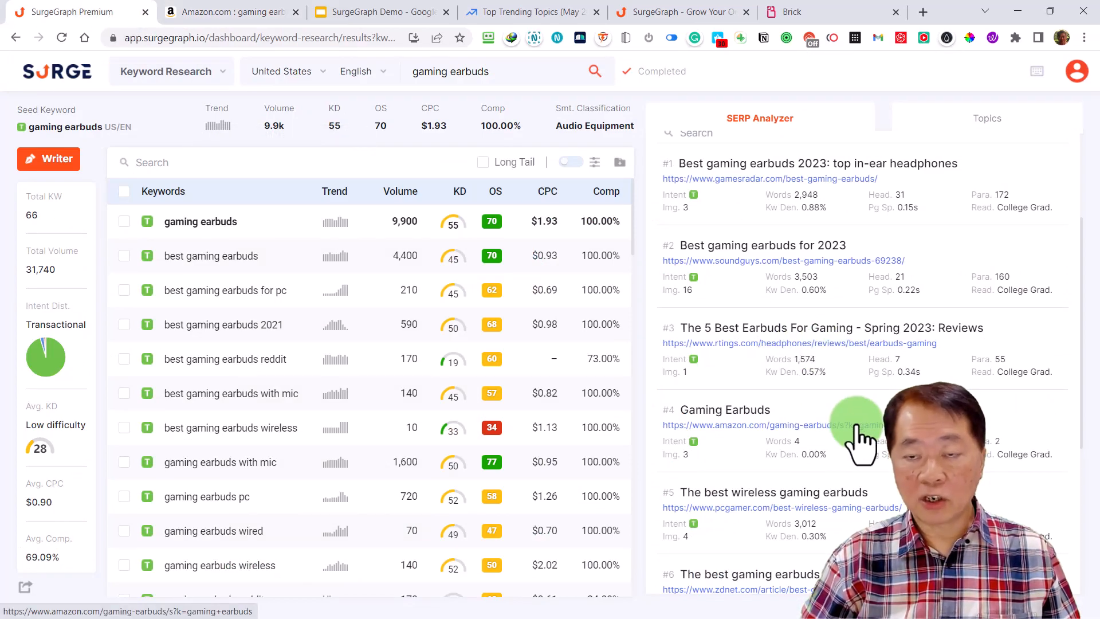
scroll(858, 428, "down", 1)
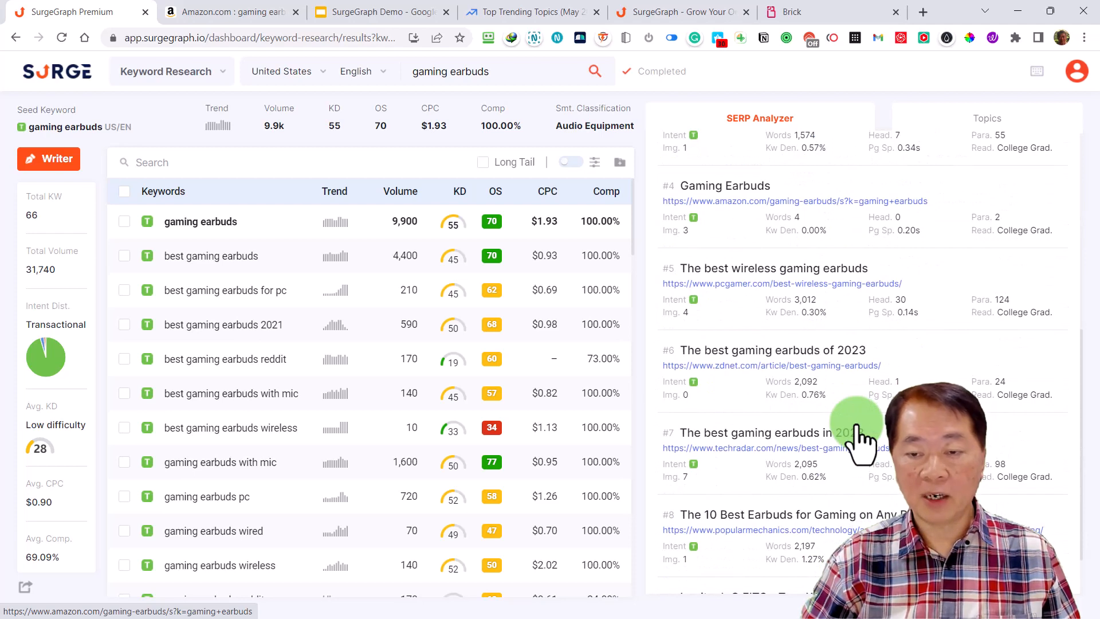
scroll(860, 438, "up", 7)
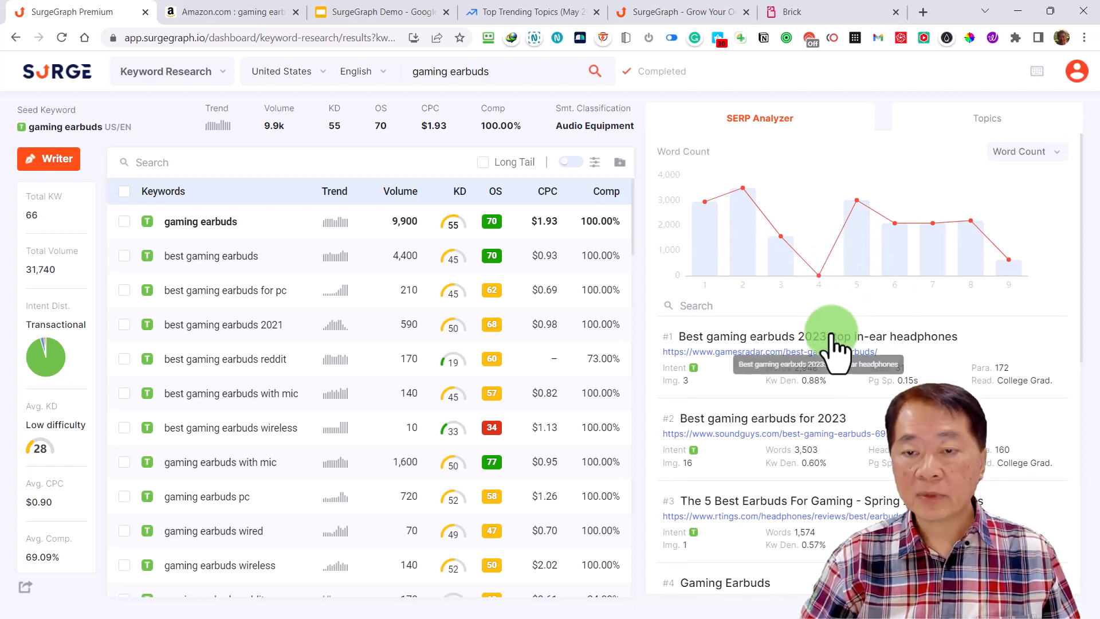
scroll(837, 344, "down", 3)
scroll(811, 355, "up", 3)
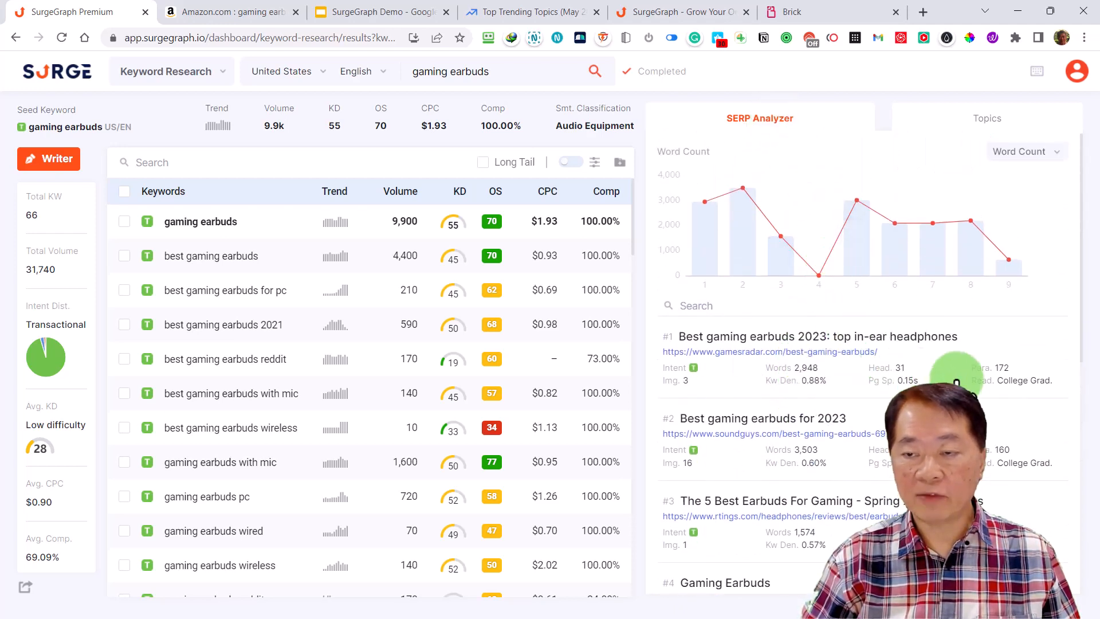
scroll(956, 381, "down", 2)
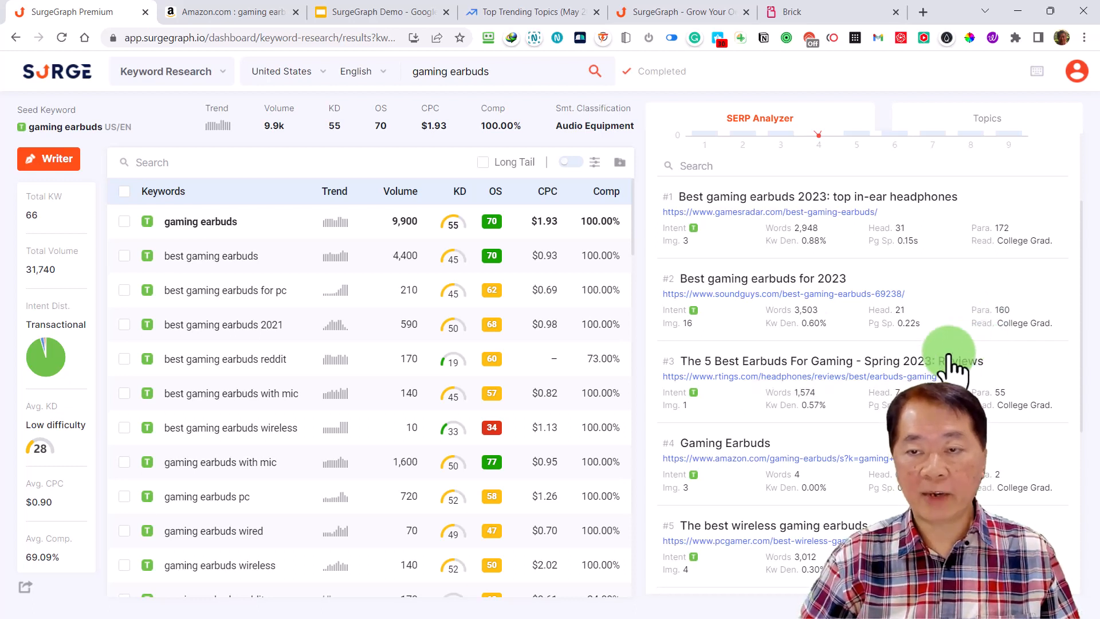
scroll(938, 370, "down", 1)
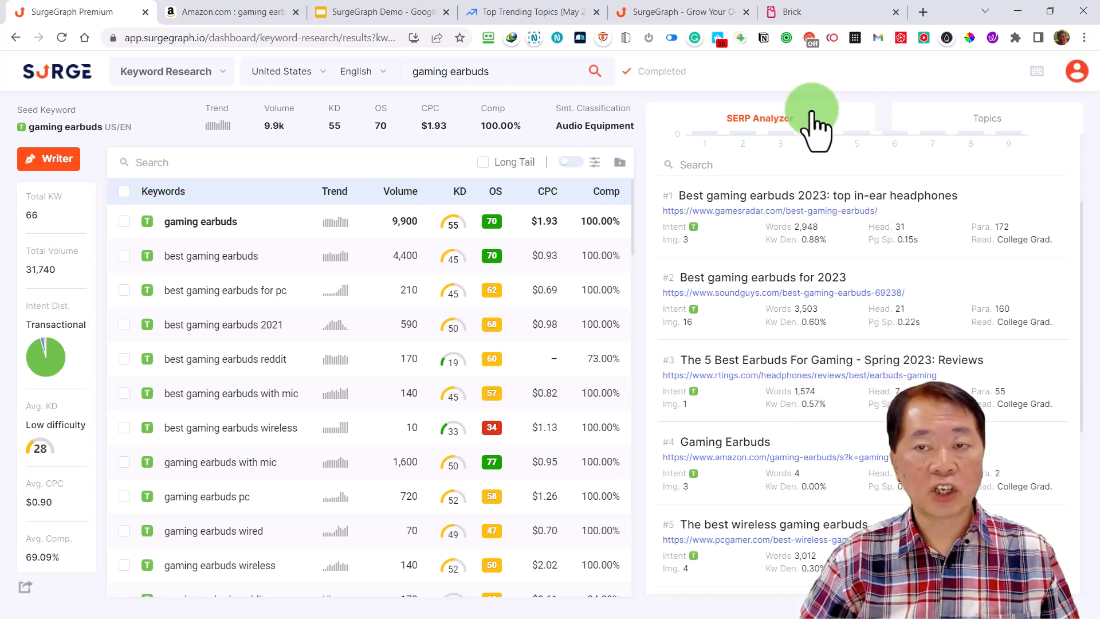
scroll(921, 310, "up", 3)
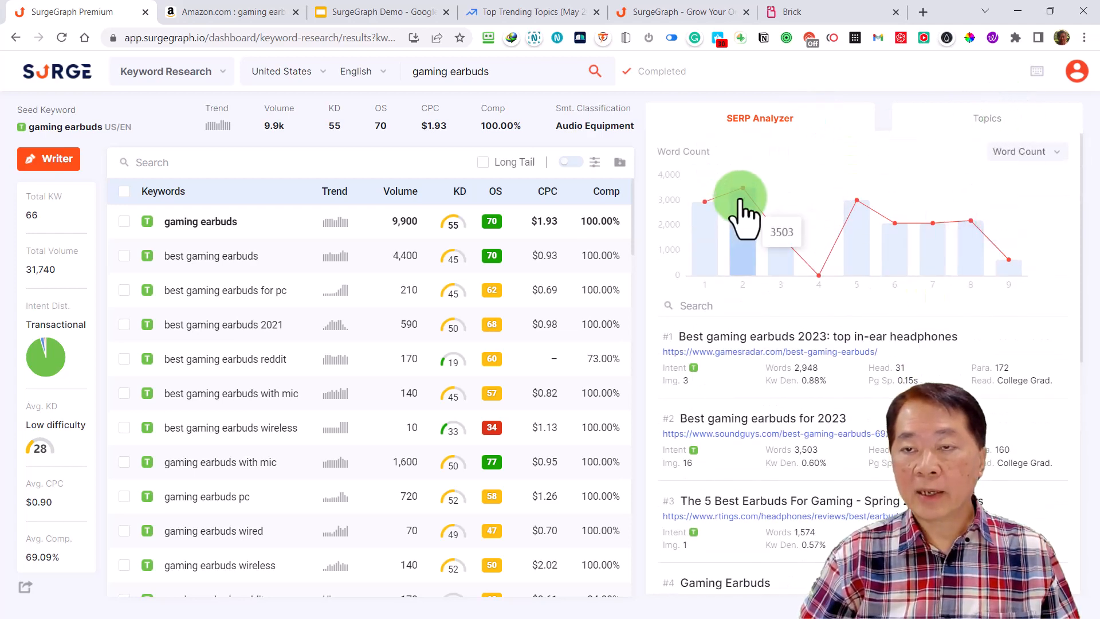
Show the topics for the seed keyword and sort them by number of keywords, largest first
left_click(987, 120)
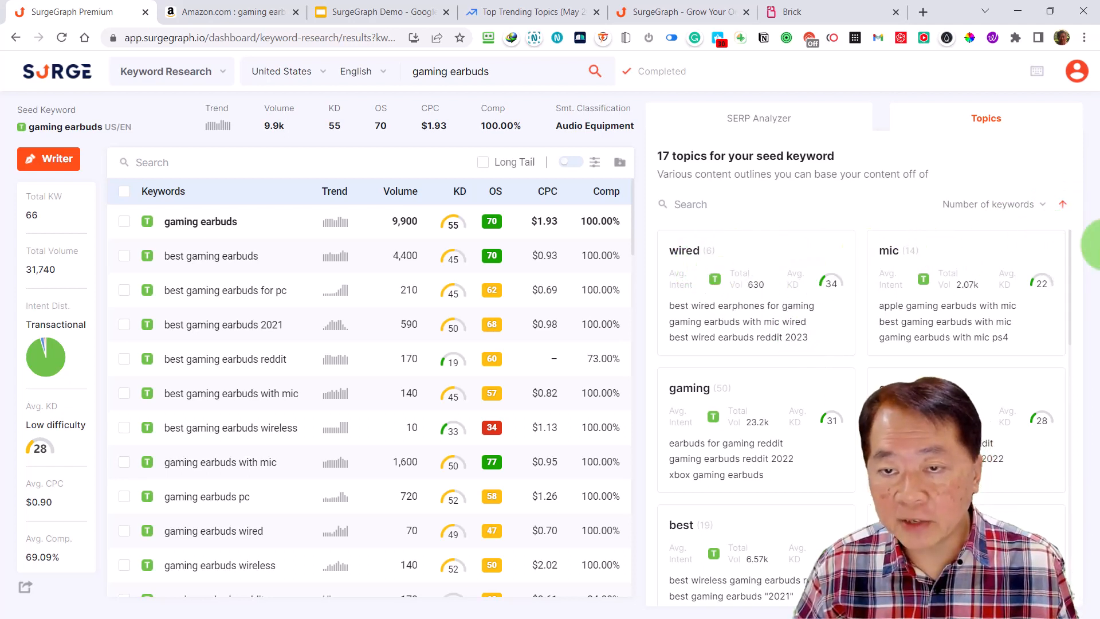
left_click(1066, 206)
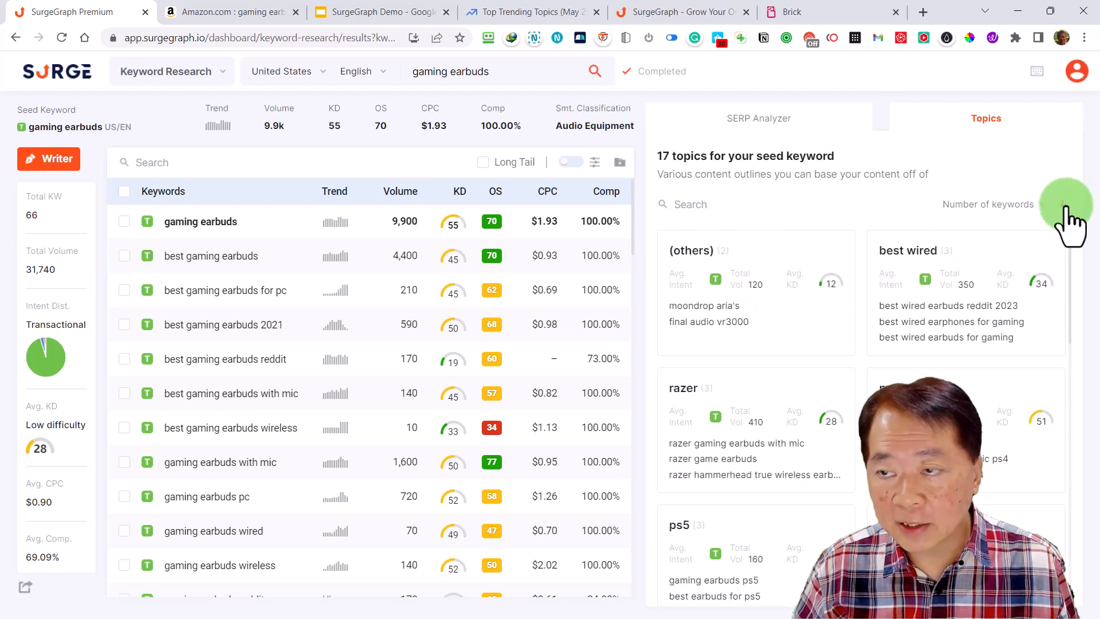
left_click(1066, 207)
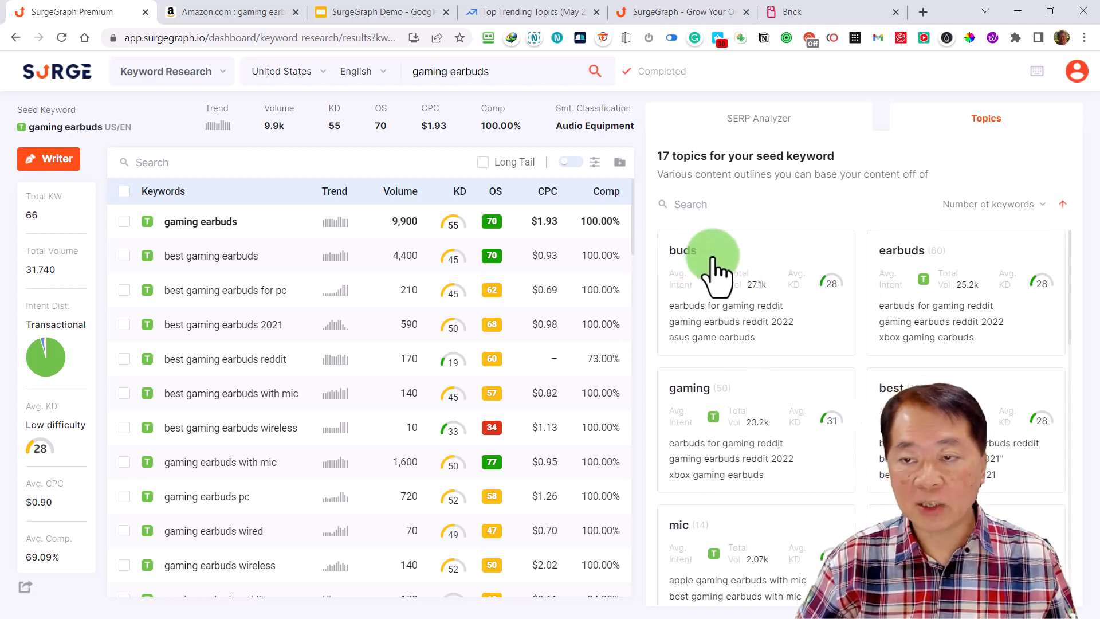
Browse the topic outlines for the seed keyword, open the "best" topic to view its keywords, and return to the topics overview
scroll(739, 418, "down", 2)
scroll(739, 419, "down", 2)
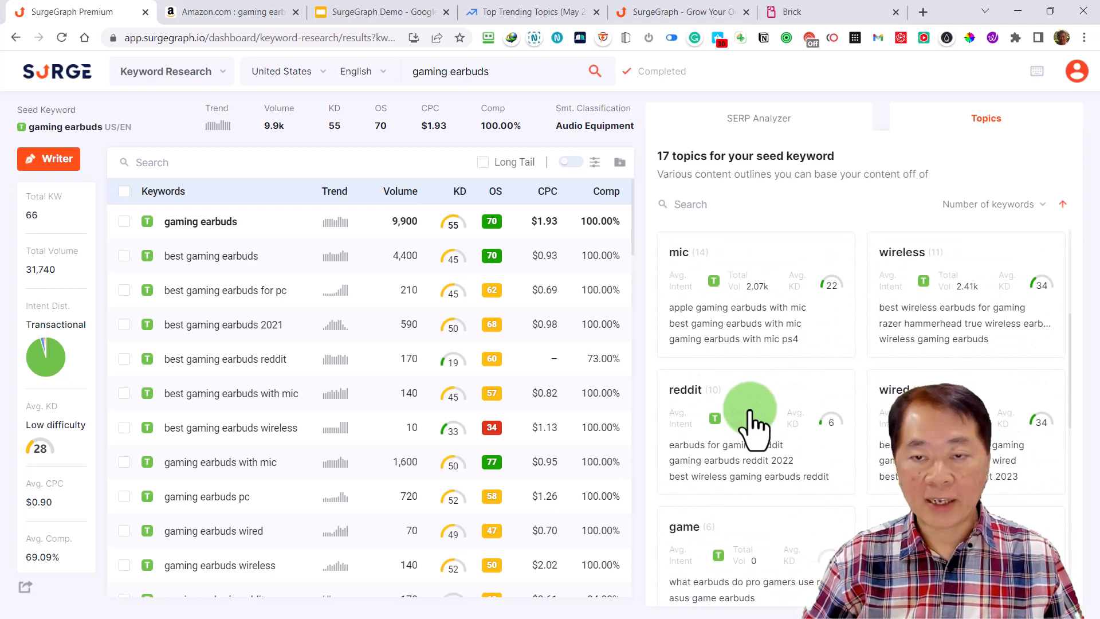
scroll(751, 424, "up", 4)
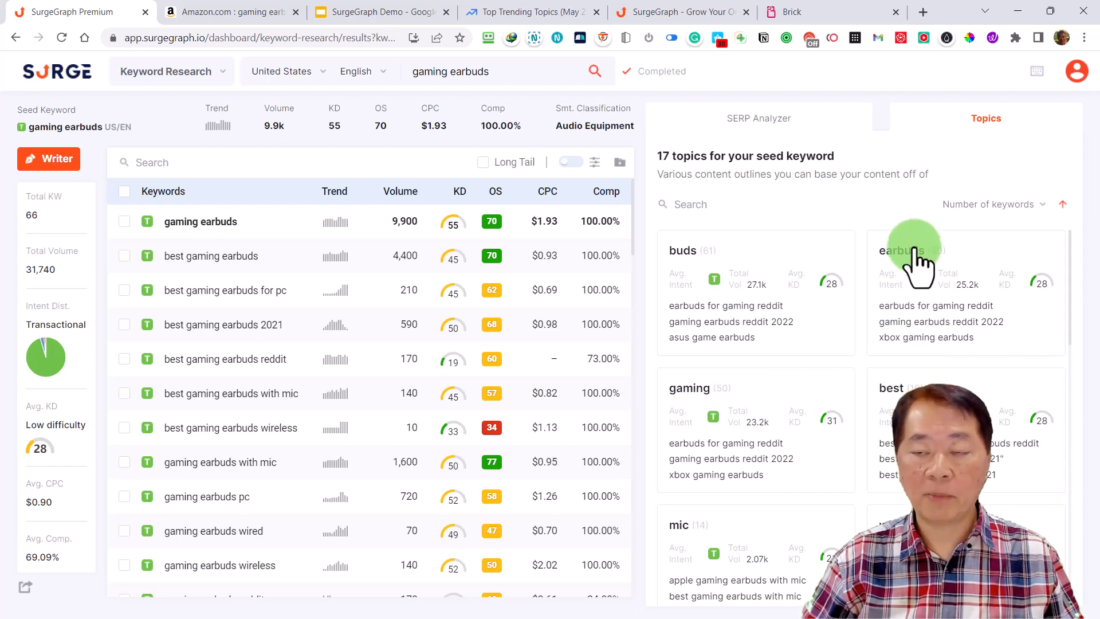
scroll(1039, 452, "down", 2)
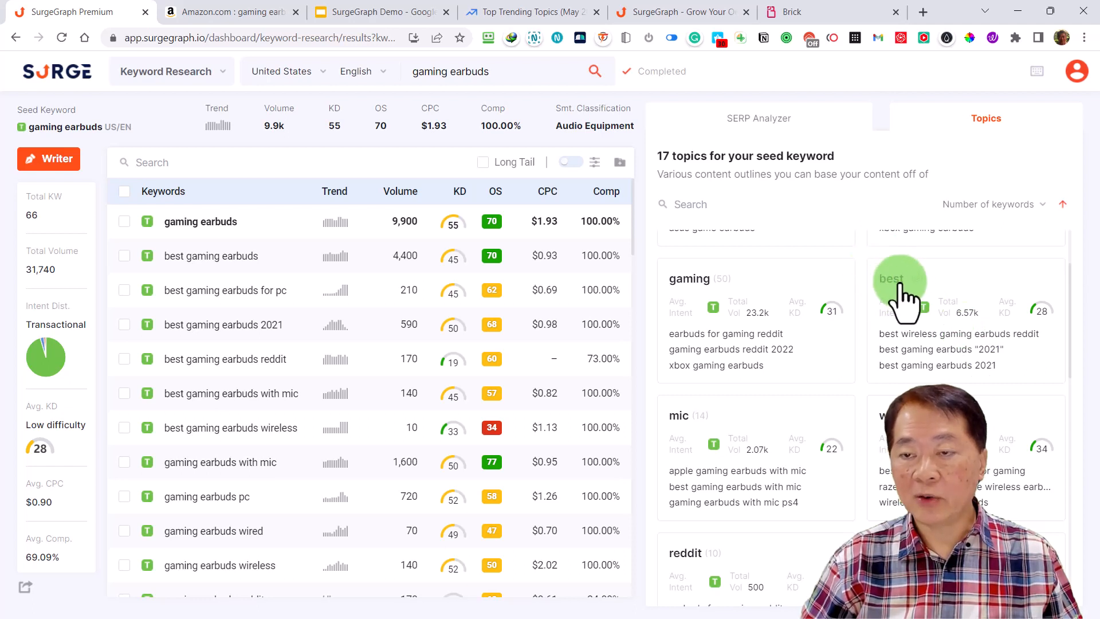
left_click(948, 351)
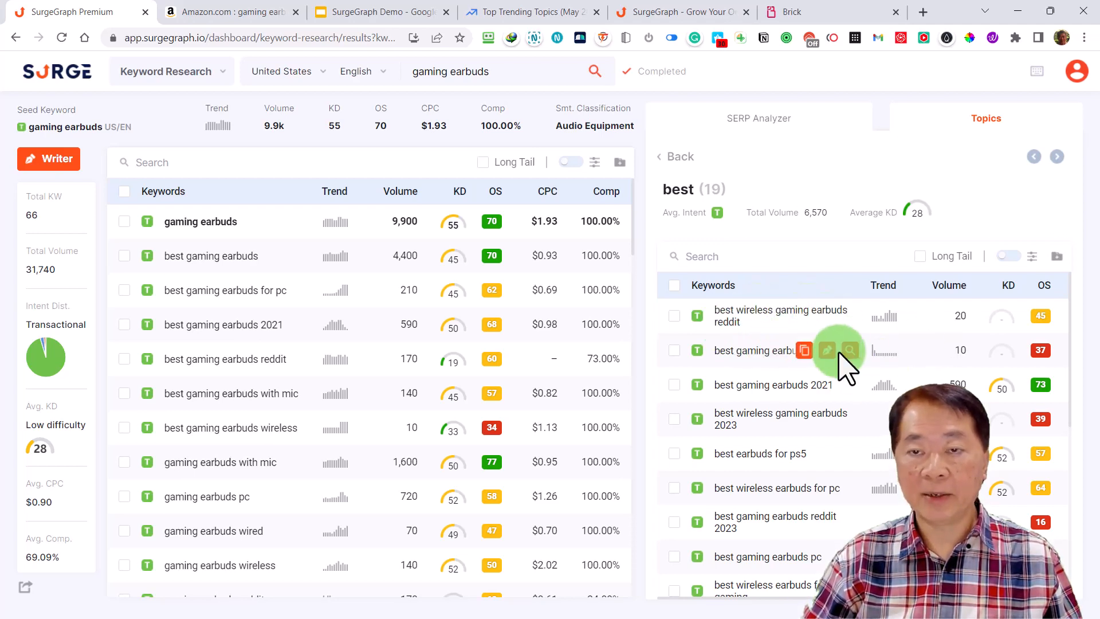
left_click(659, 155)
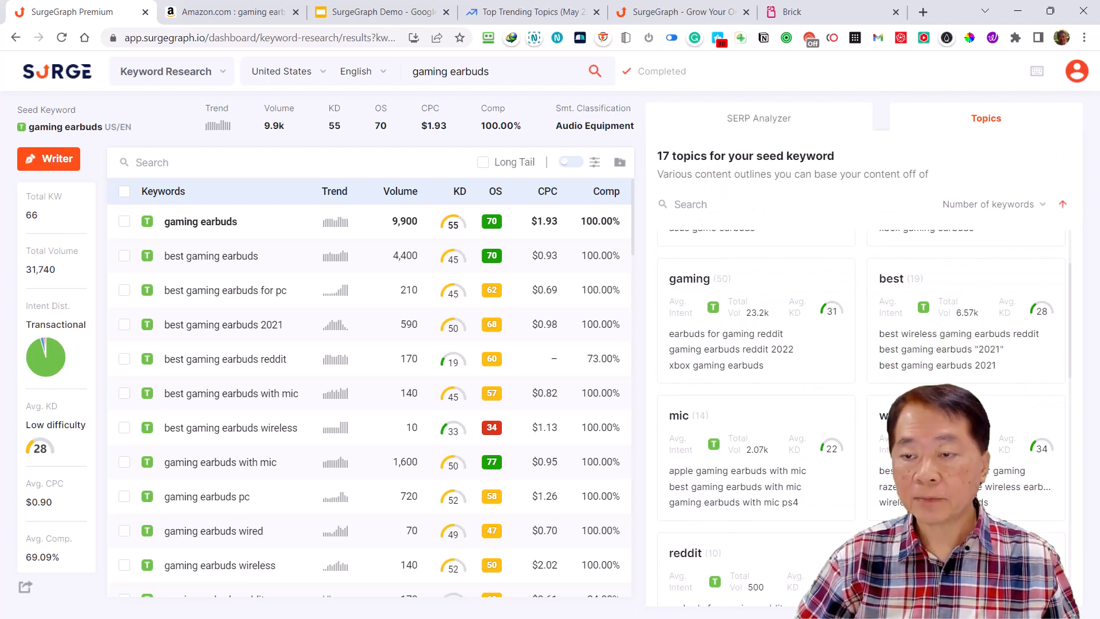
Open the "wireless" topic, review its keywords with their volume and difficulty, and return to the topics overview
scroll(982, 467, "down", 2)
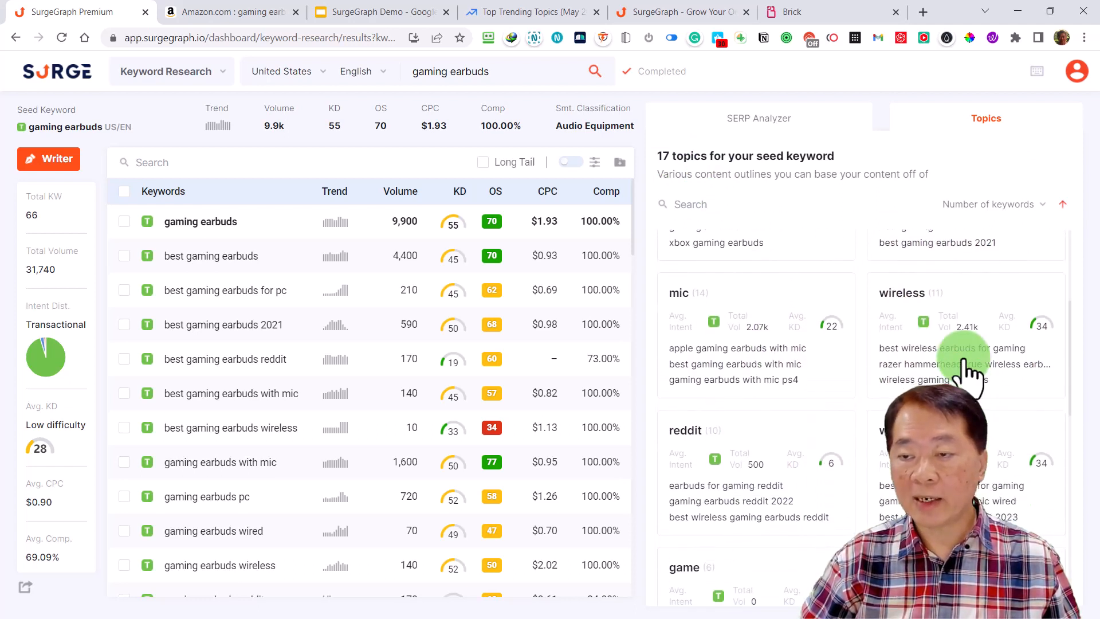
left_click(968, 368)
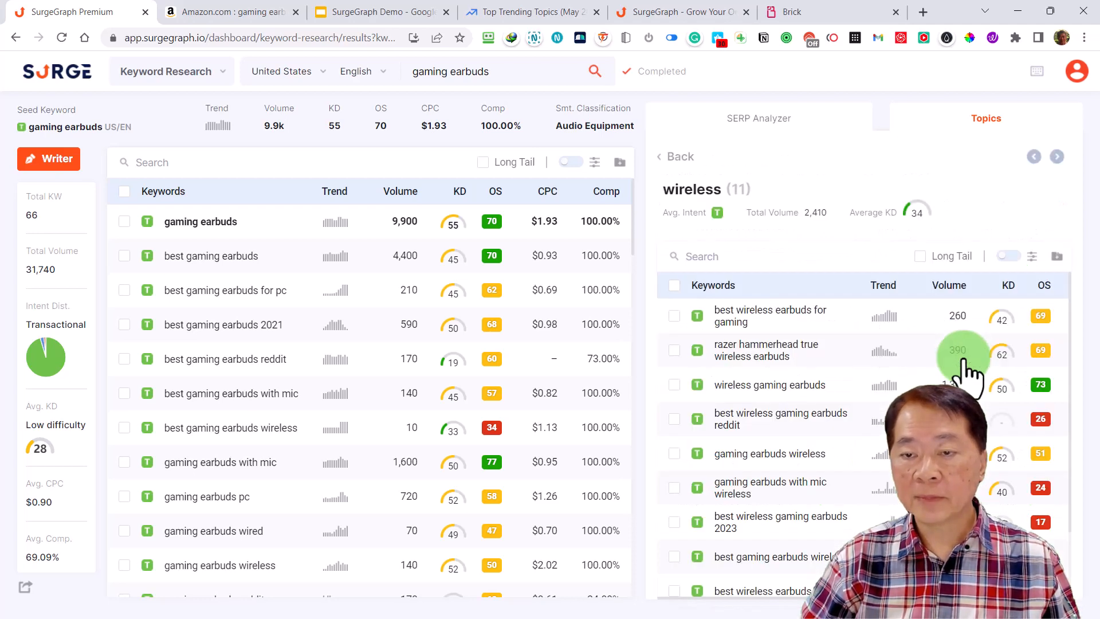
mouse_move(820, 347)
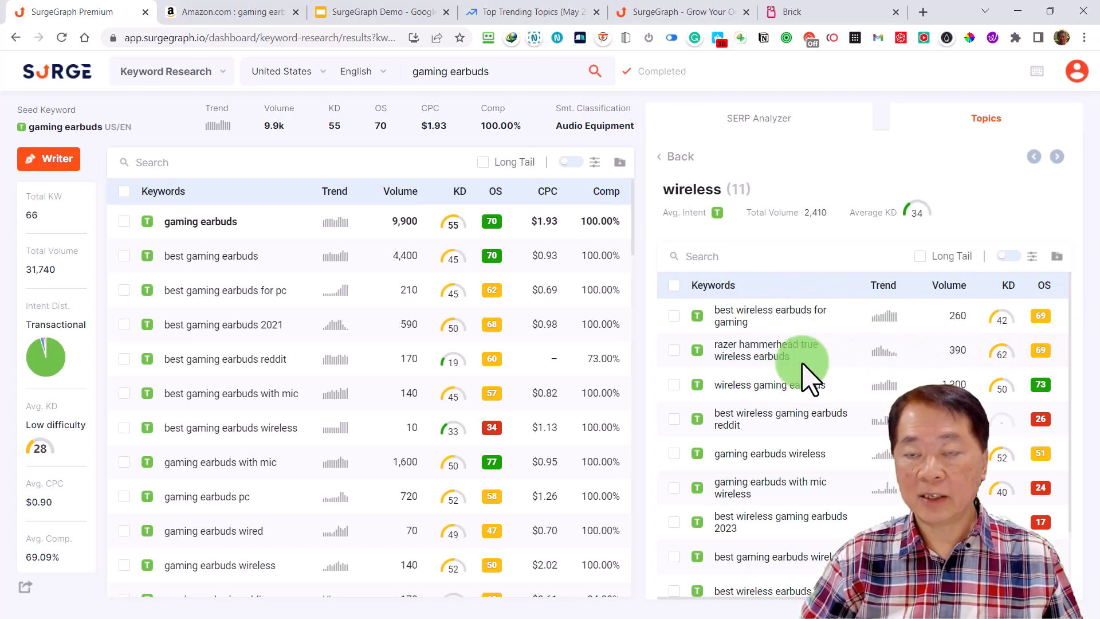
left_click(679, 160)
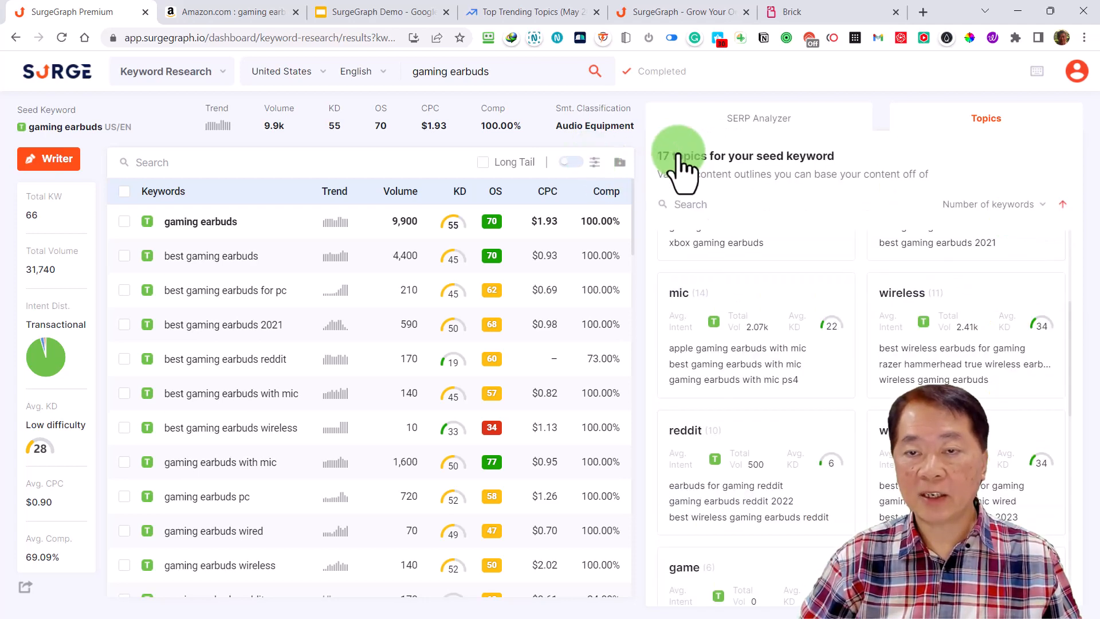
Check the topics' sorting options, keep Number of keywords, and return to the SERP Analyzer
left_click(981, 206)
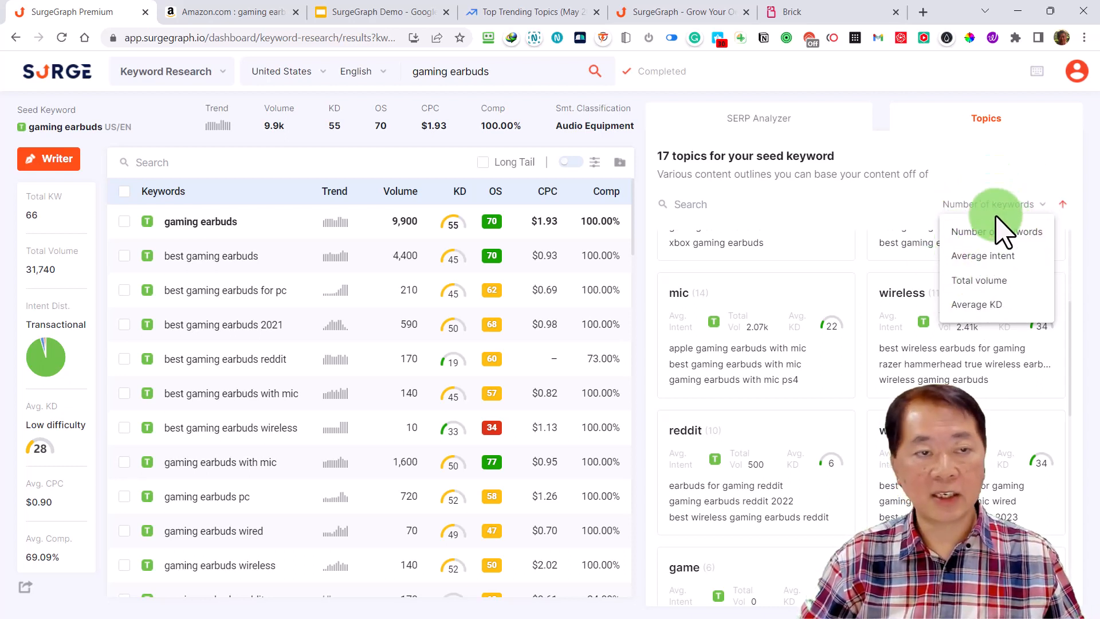
left_click(1005, 230)
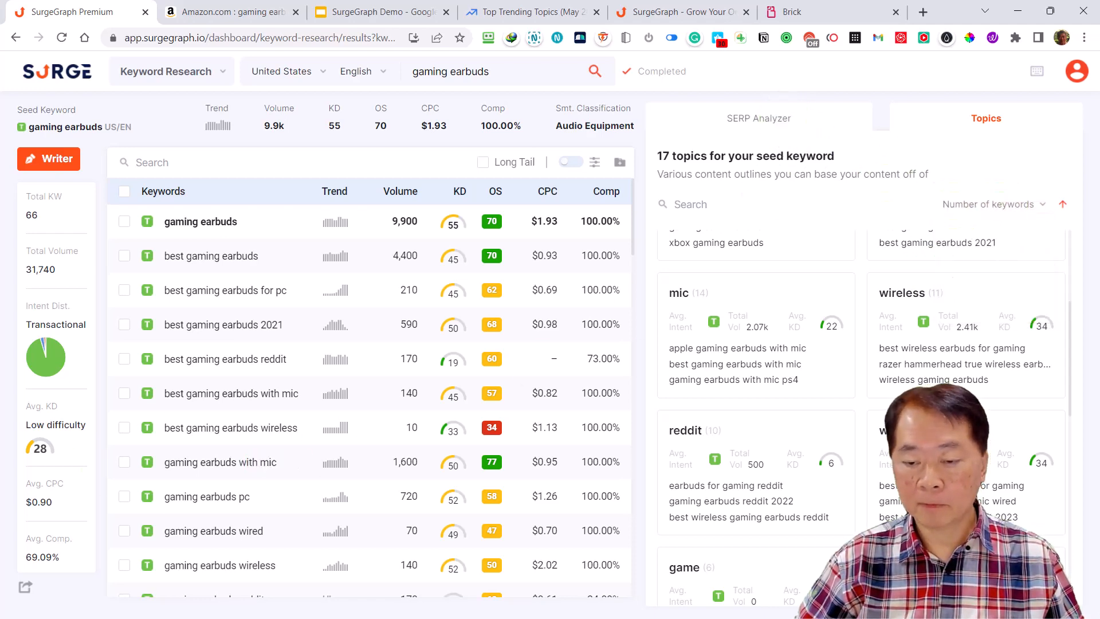
left_click(759, 119)
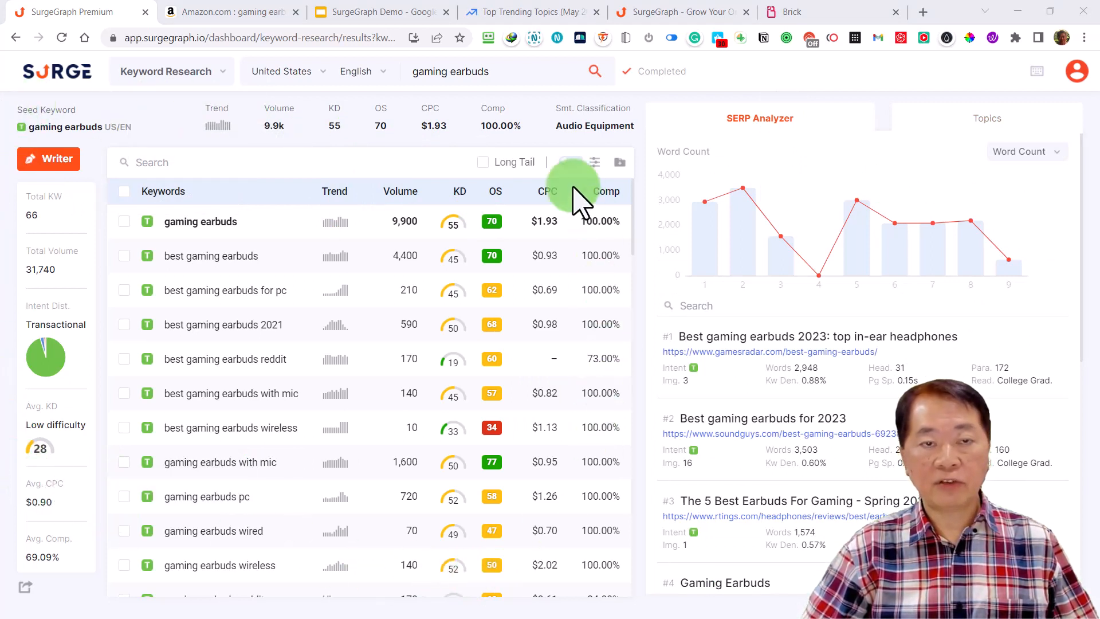
Review the seed keyword's metrics, including volume, CPC, competition and semantic classification
mouse_move(592, 126)
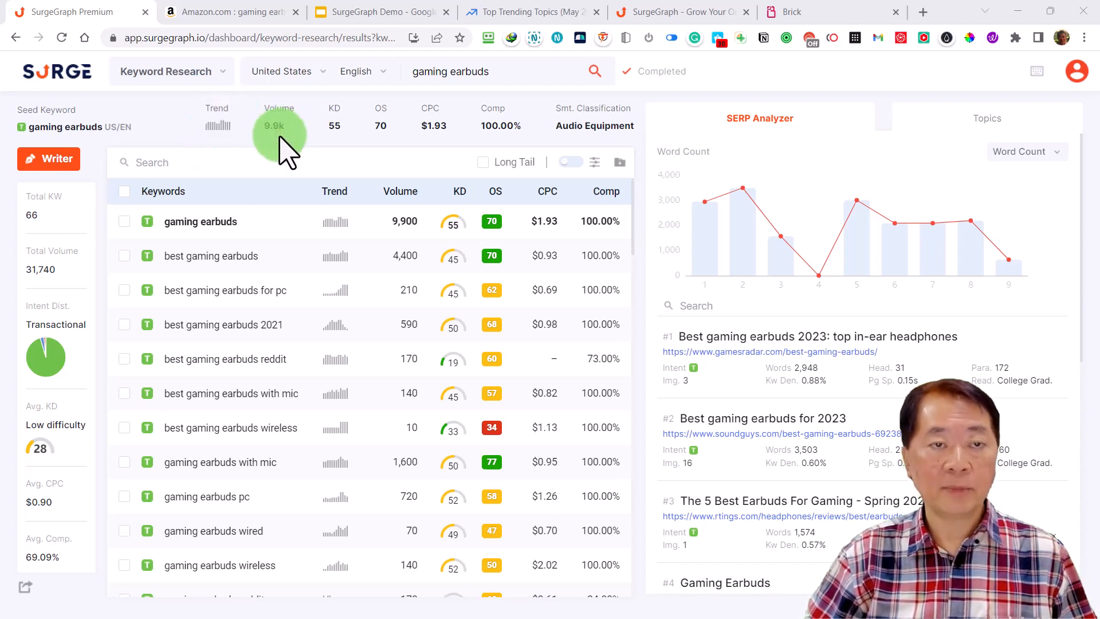
mouse_move(258, 123)
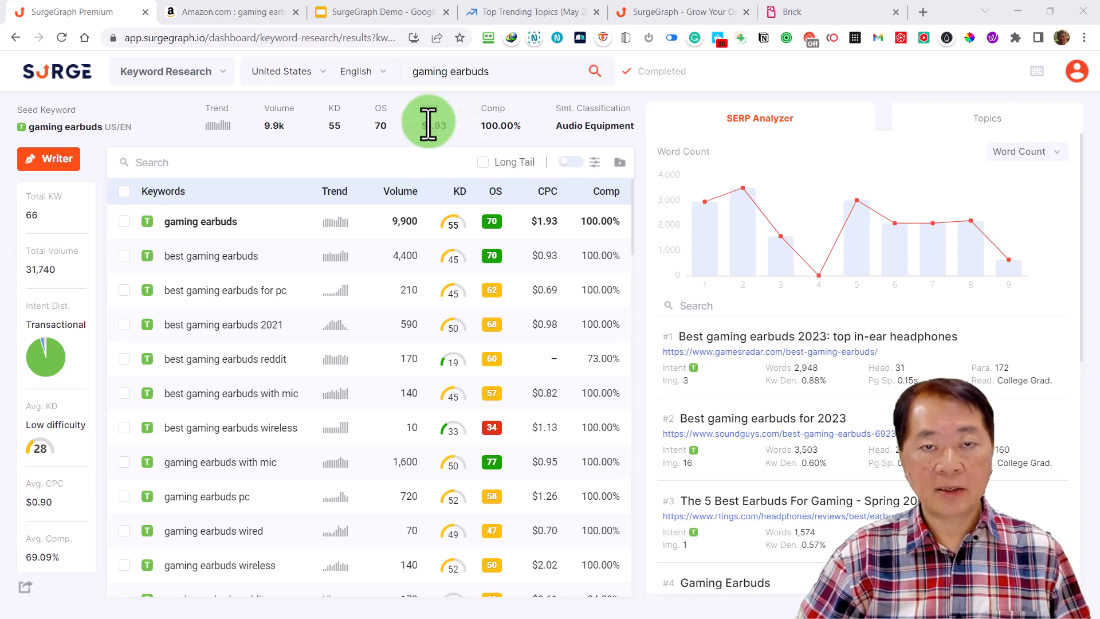
mouse_move(436, 111)
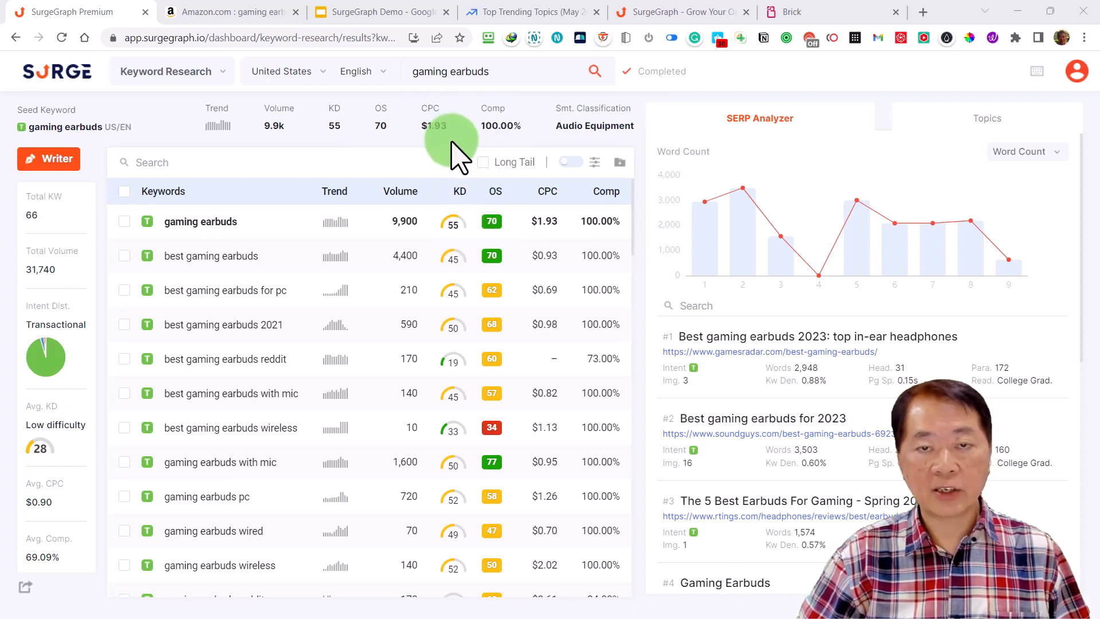
mouse_move(499, 112)
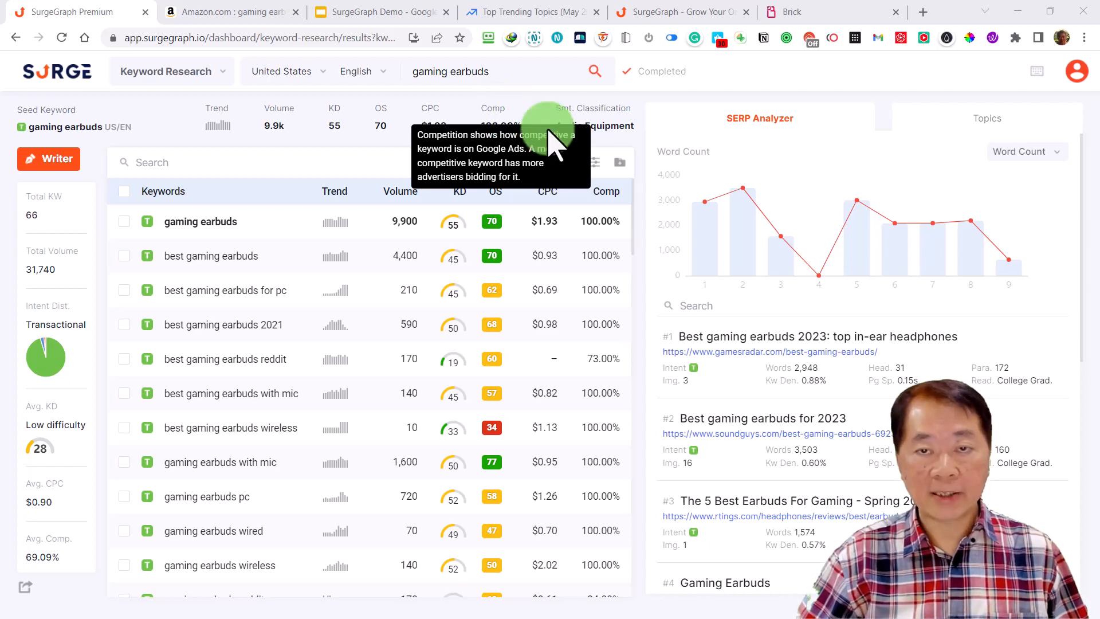
mouse_move(594, 127)
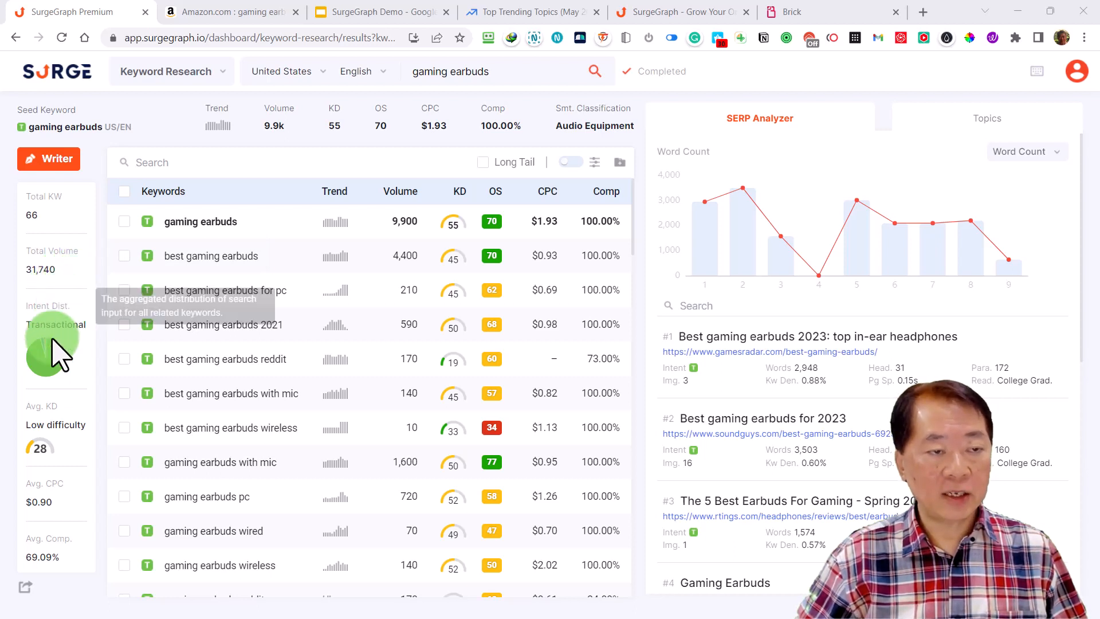
Examine the search intent distribution and compare the intent markers of individual keywords throughout the keyword list
mouse_move(56, 344)
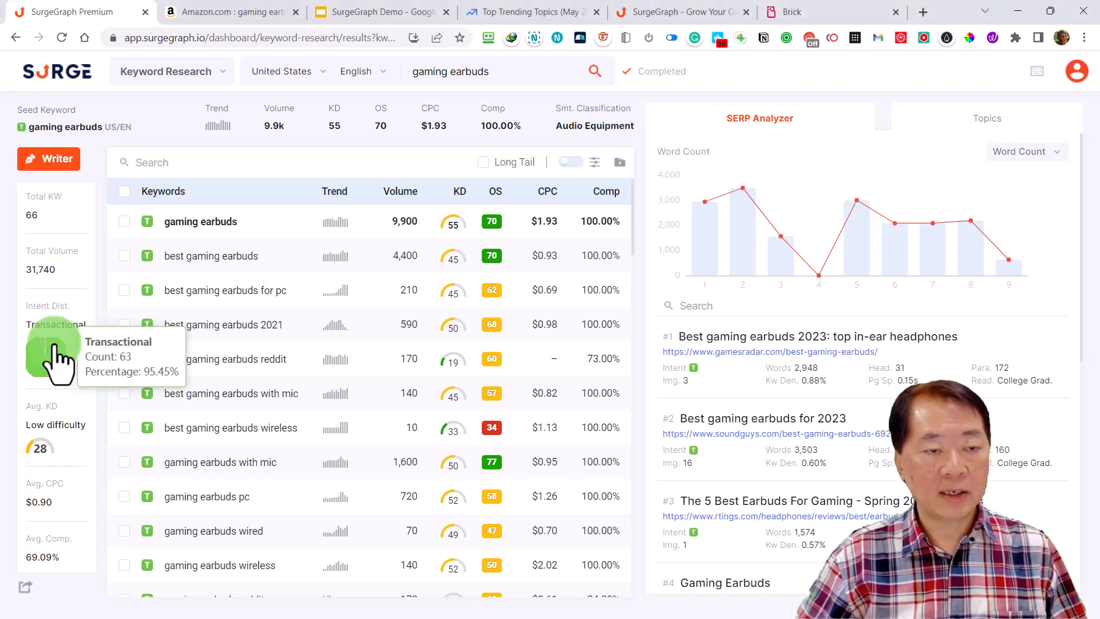
mouse_move(146, 225)
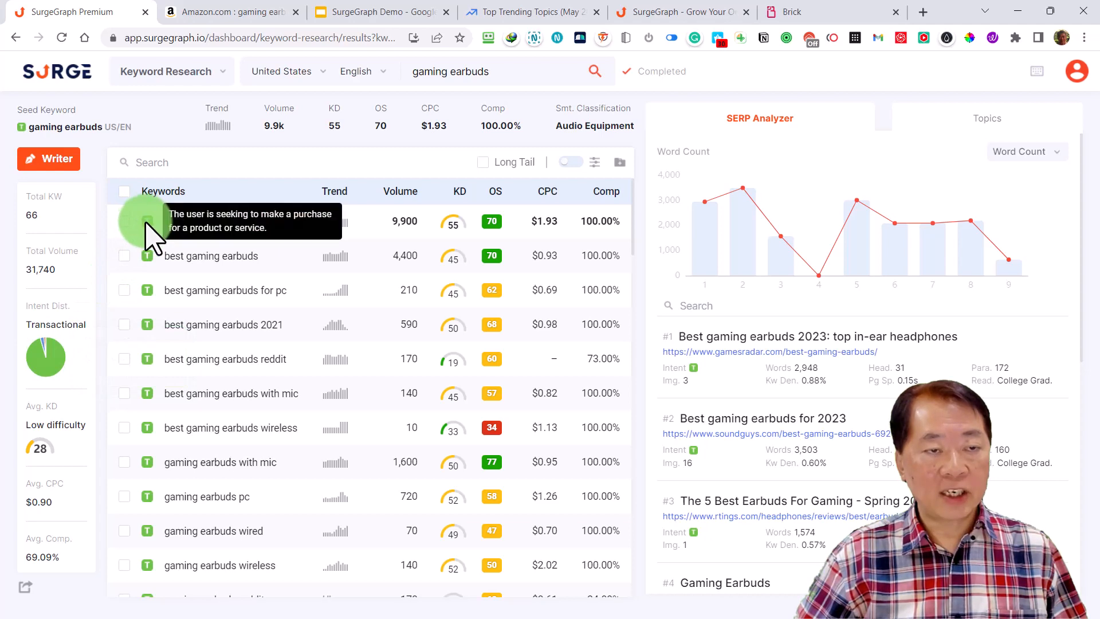
scroll(160, 324, "down", 15)
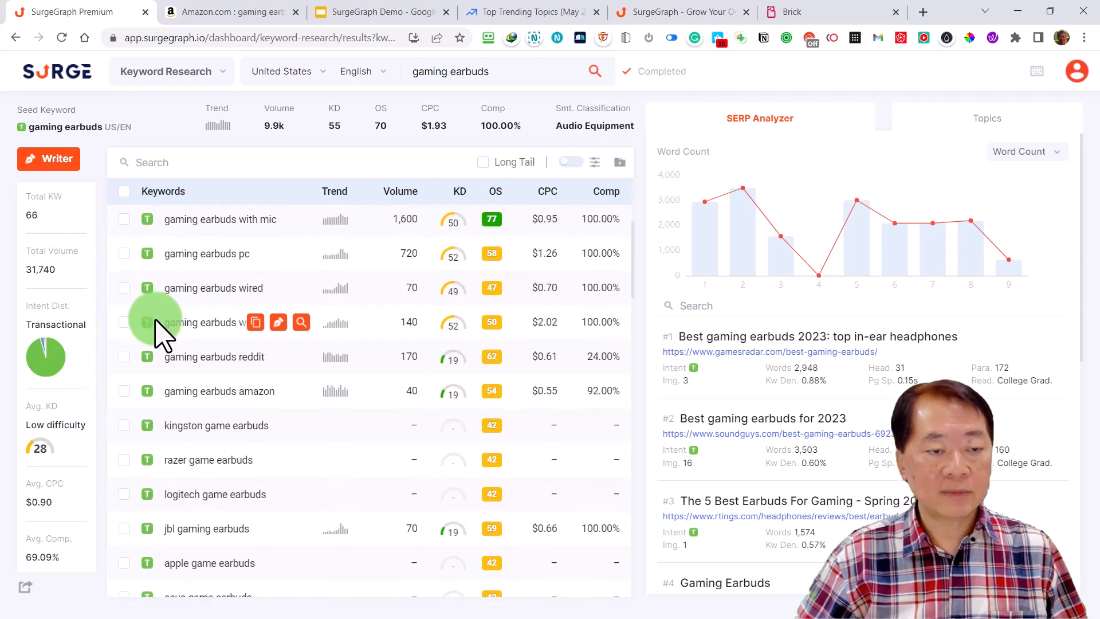
scroll(156, 322, "down", 10)
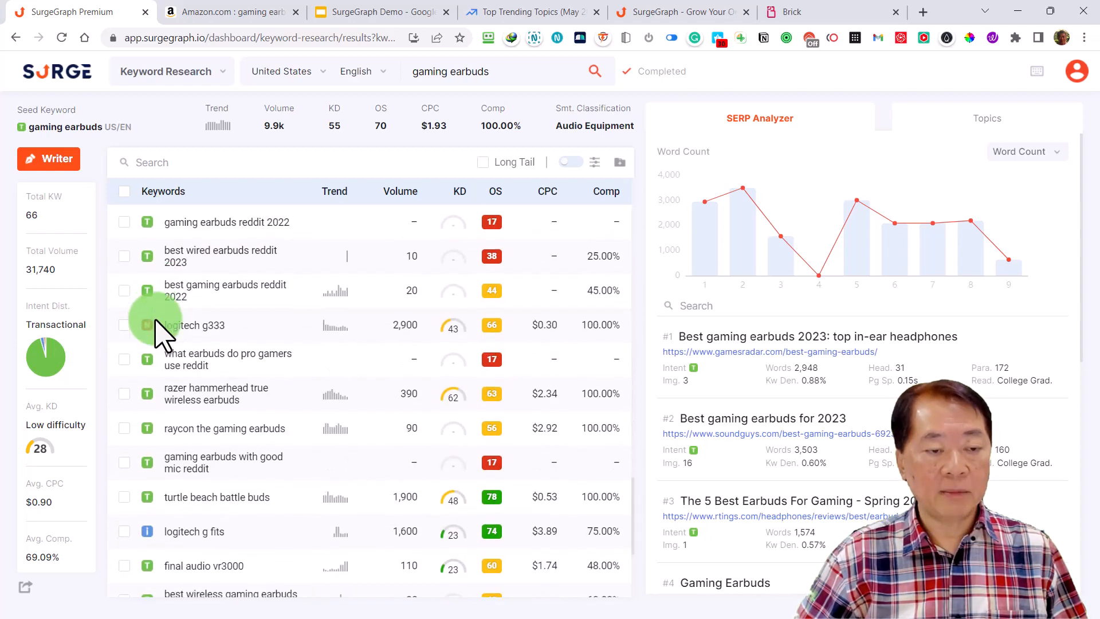
mouse_move(144, 304)
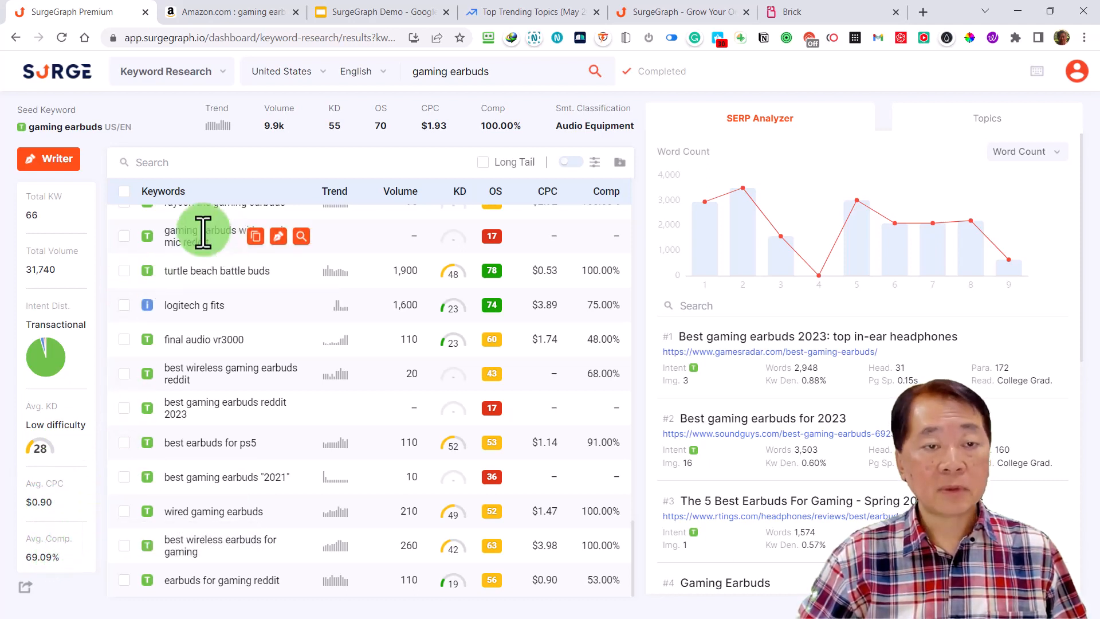
scroll(396, 241, "up", 3)
scroll(401, 240, "up", 15)
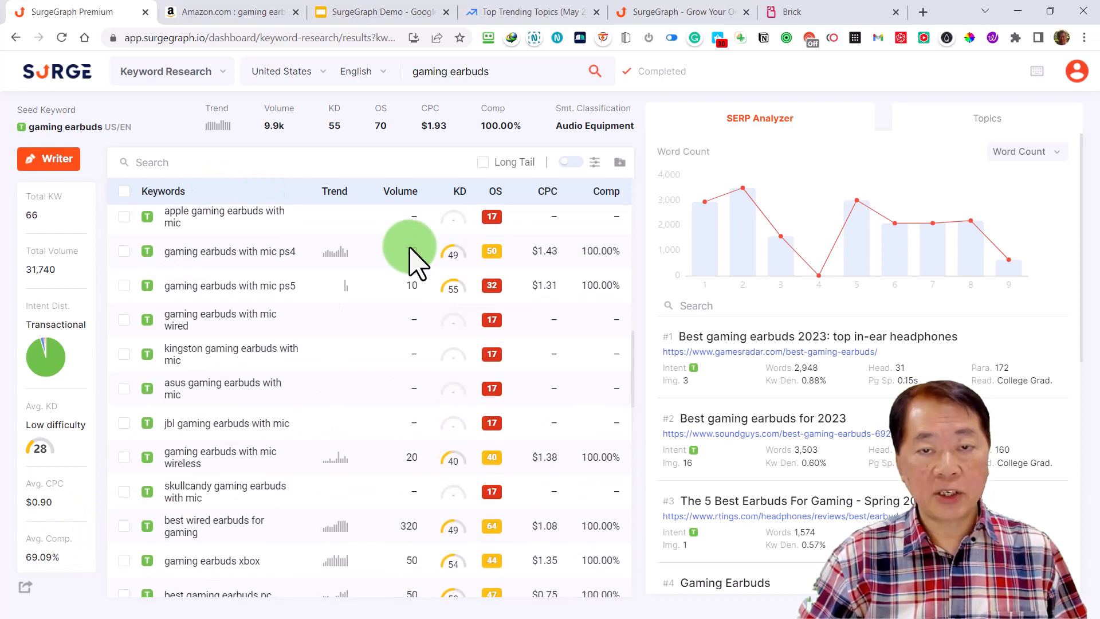
scroll(417, 265, "up", 2)
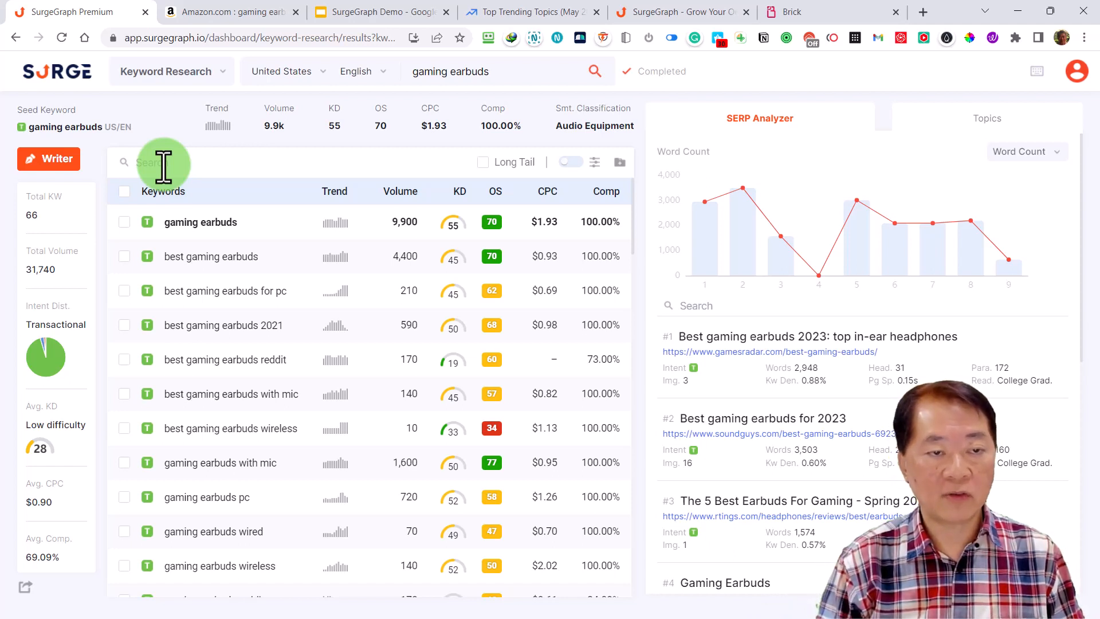
Filter the keyword list by "best" and look through the matching keywords
type("best")
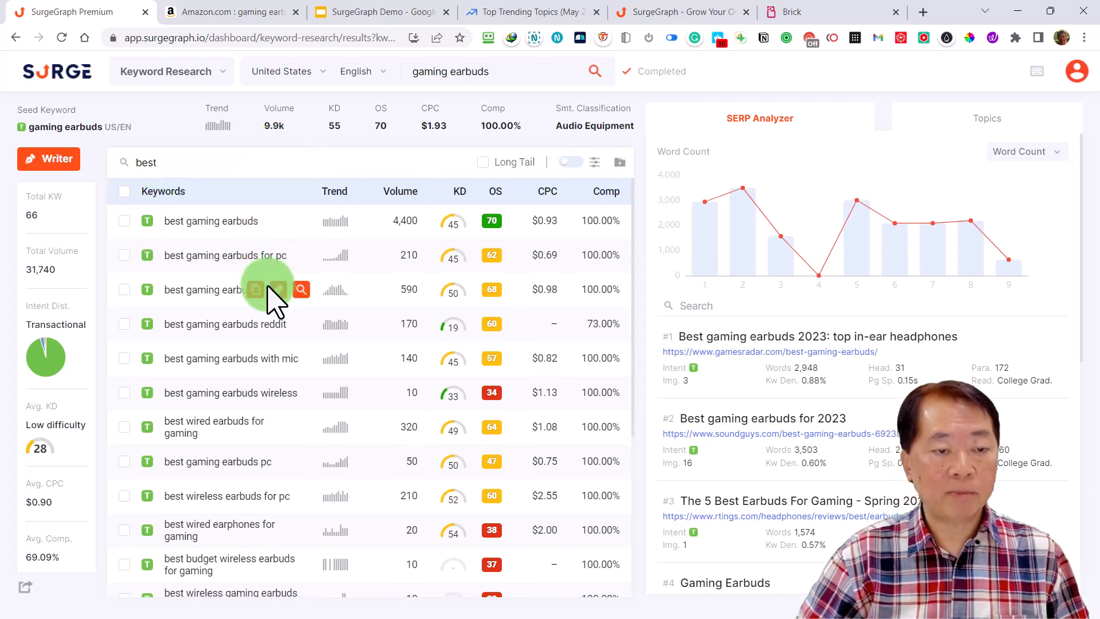
scroll(273, 301, "down", 5)
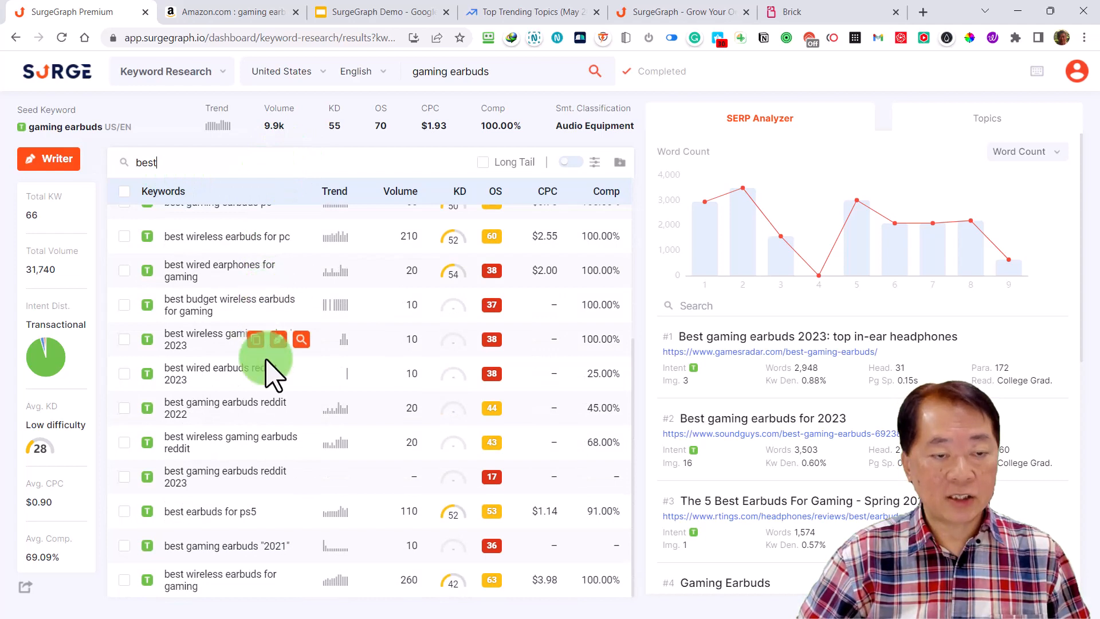
scroll(275, 386, "up", 5)
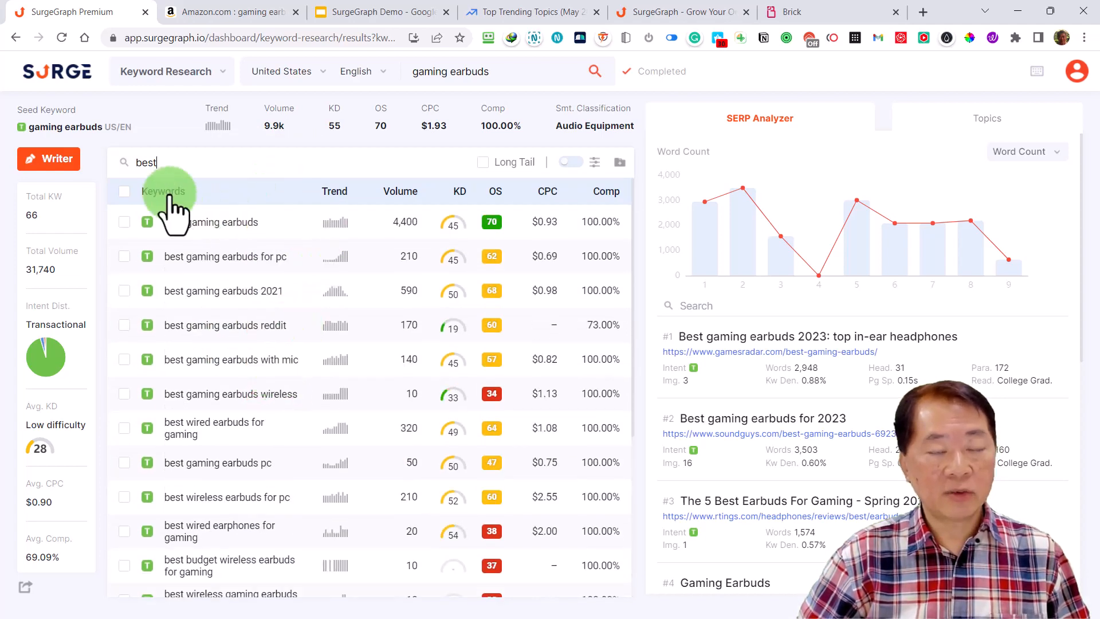
Try adding "best gaming earbuds" and "best gaming earbuds for pc" to a new project, cancel, and clear the keyword selection
left_click(124, 192)
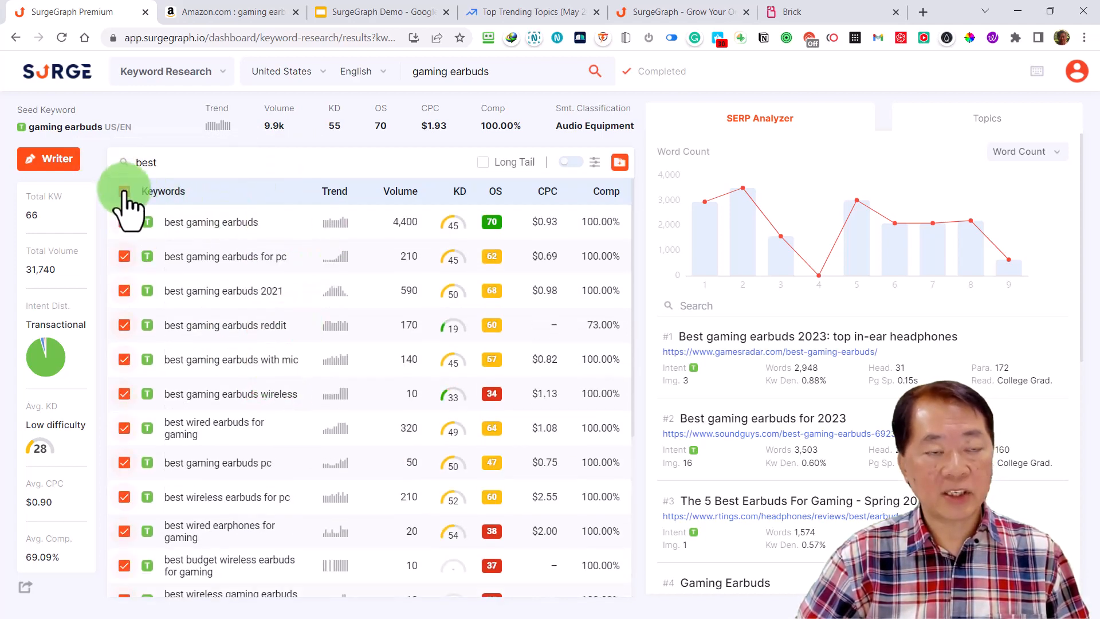
left_click(125, 191)
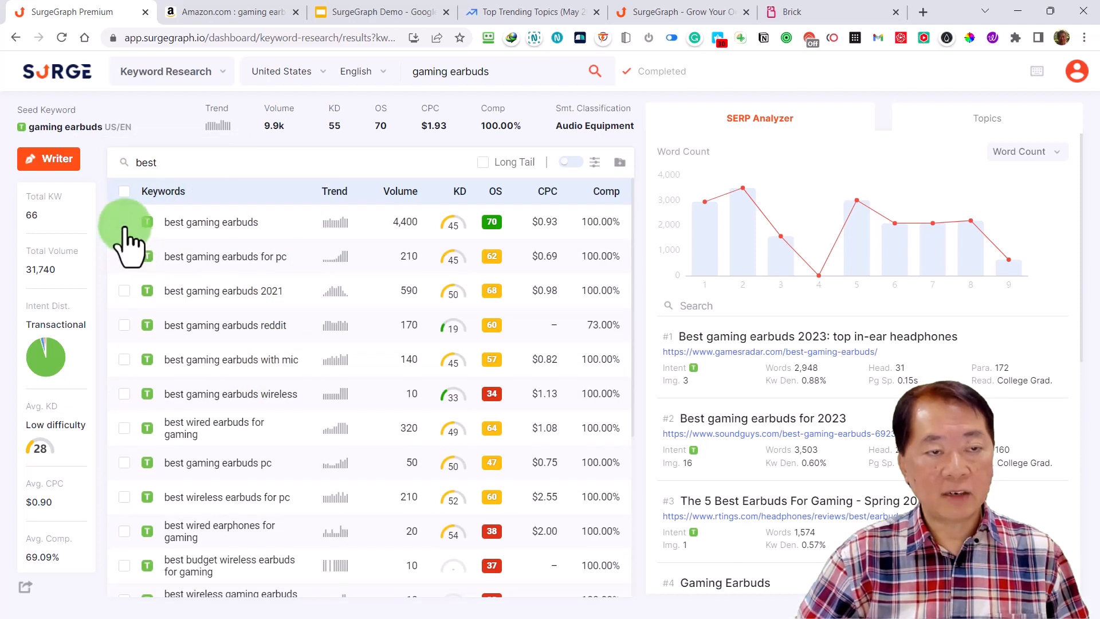
left_click(124, 222)
left_click(619, 162)
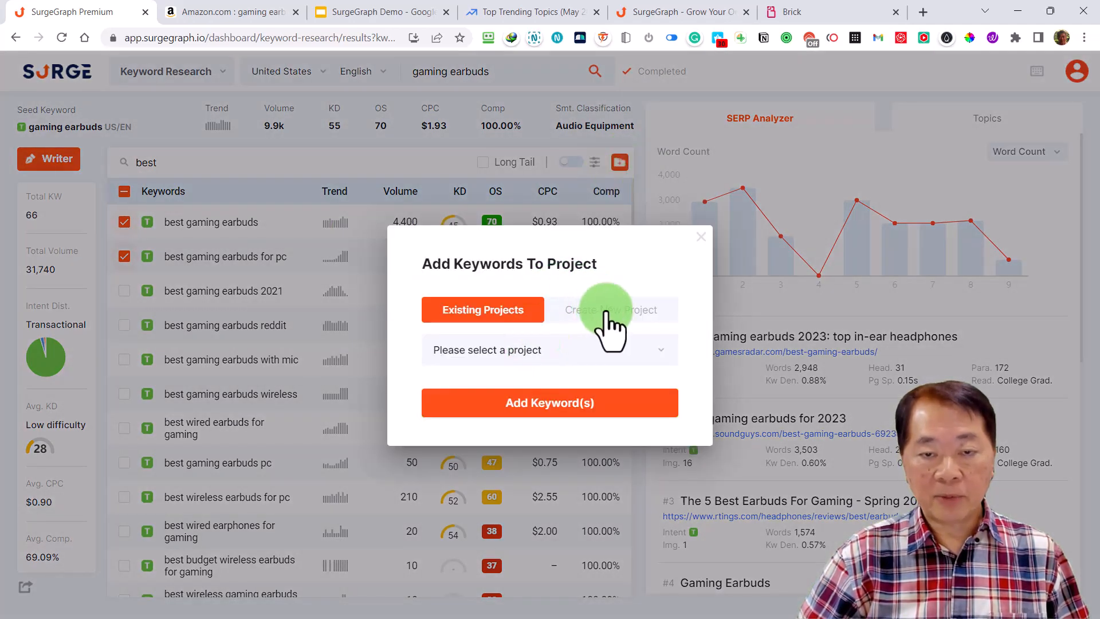
left_click(606, 312)
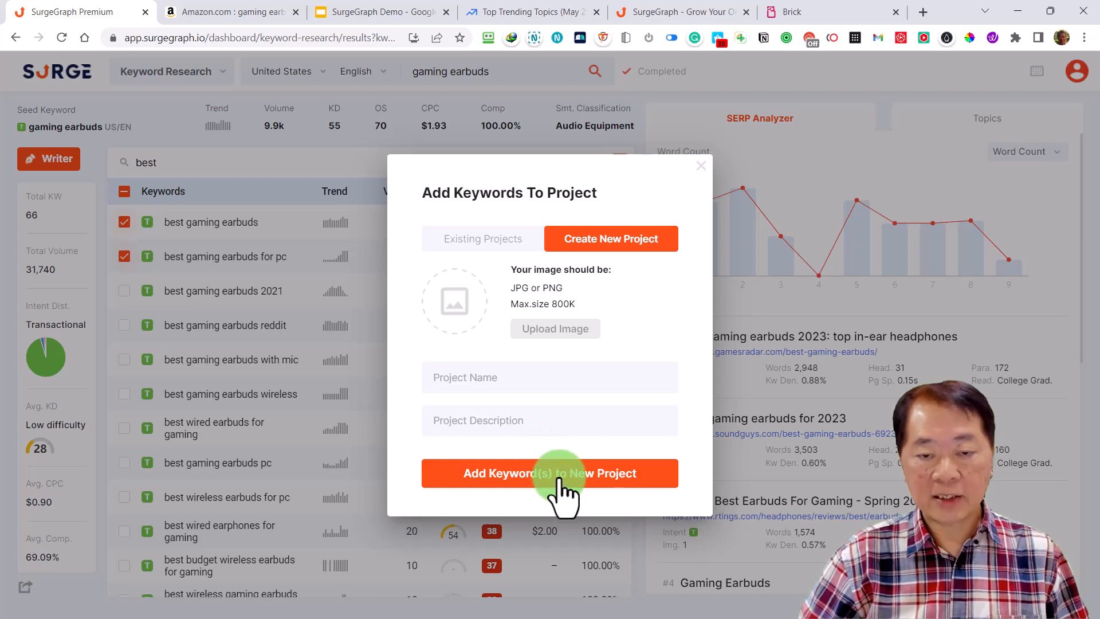
left_click(702, 179)
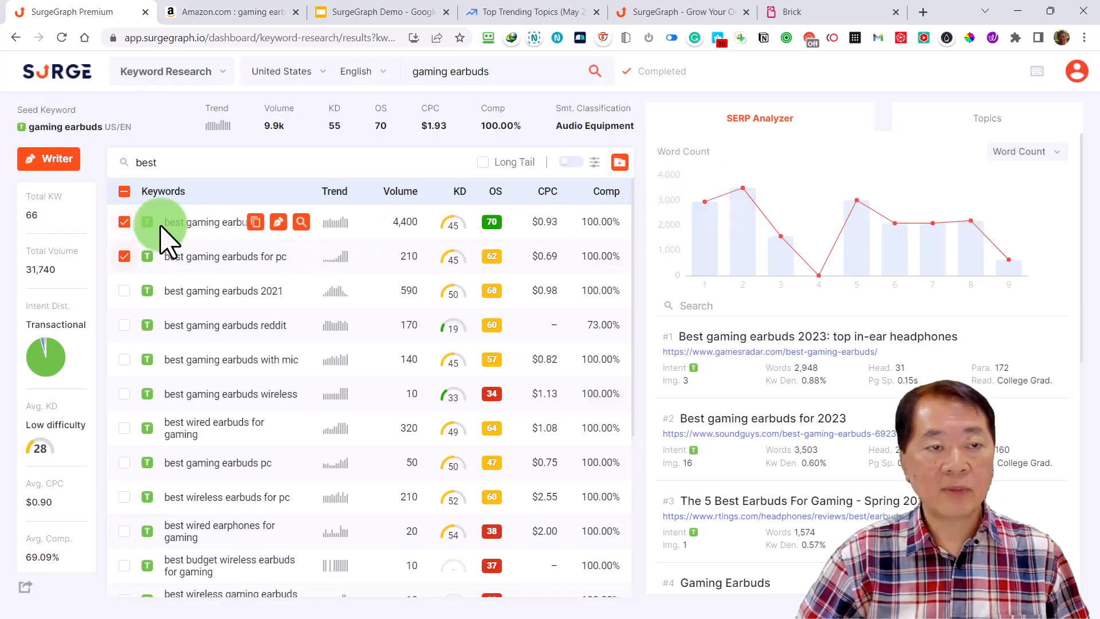
left_click(124, 192)
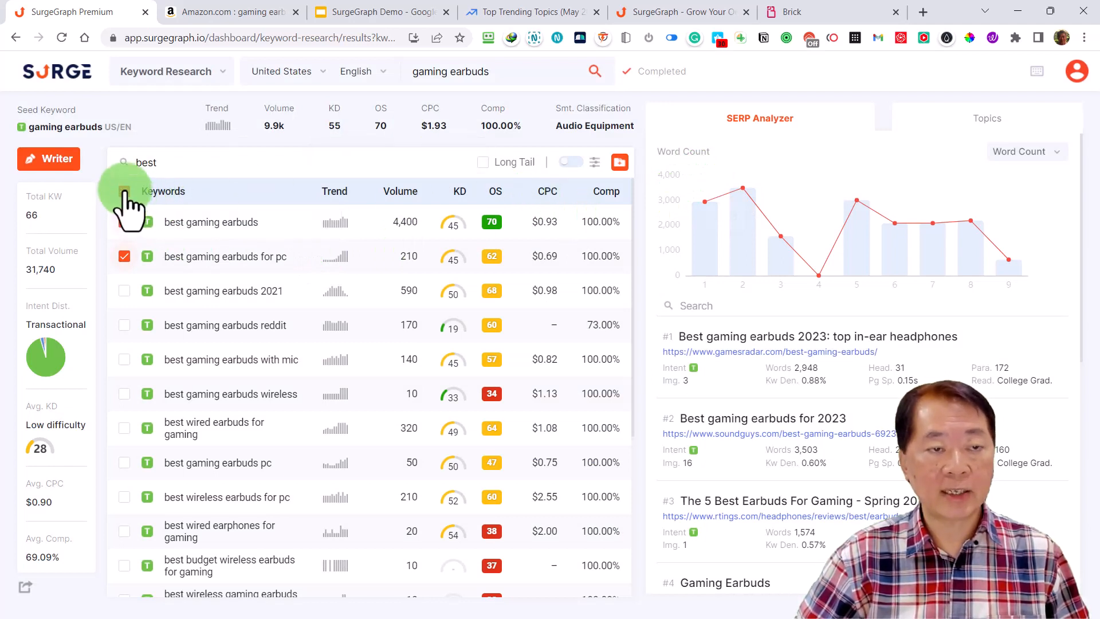
left_click(124, 192)
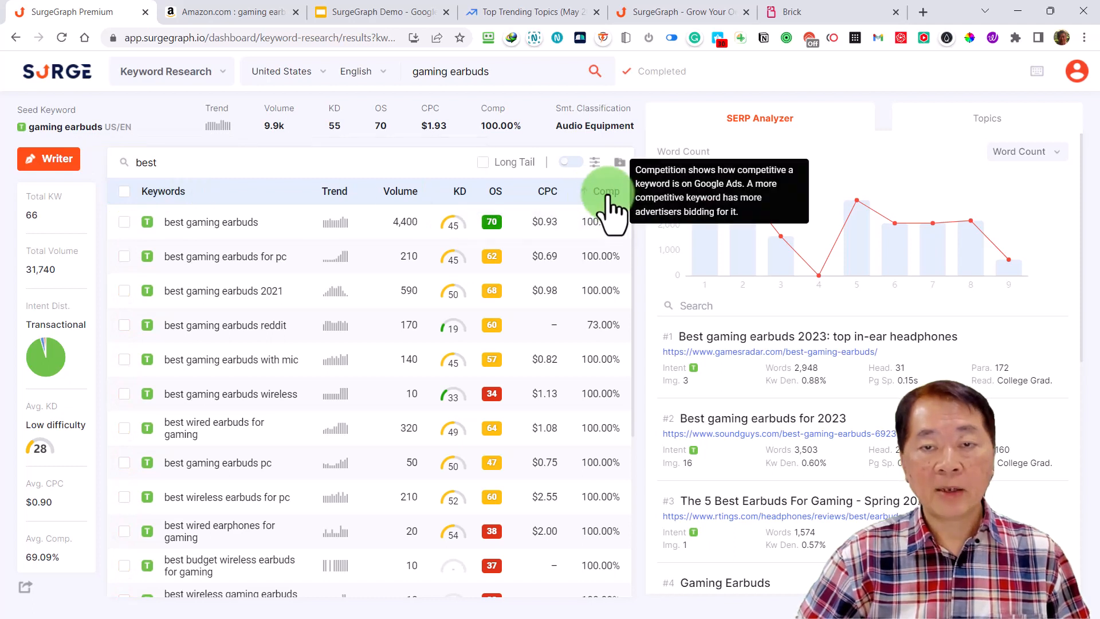
Review the keyword filter options for search intent, volume, difficulty, opportunity score and included or excluded terms, without applying any
left_click(596, 162)
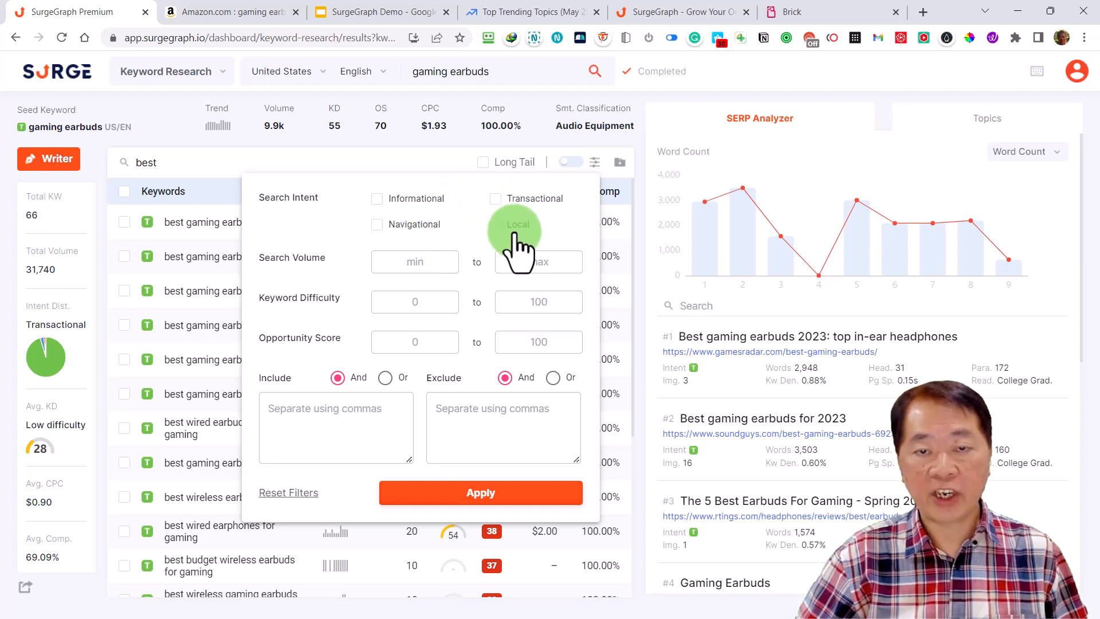
left_click(416, 262)
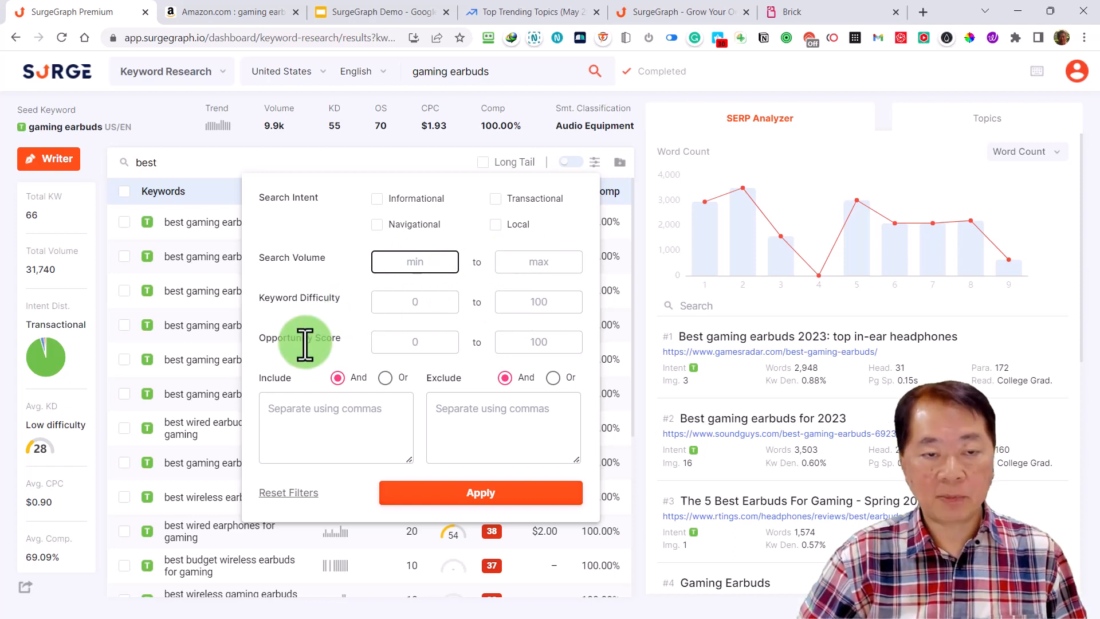
left_click(305, 342)
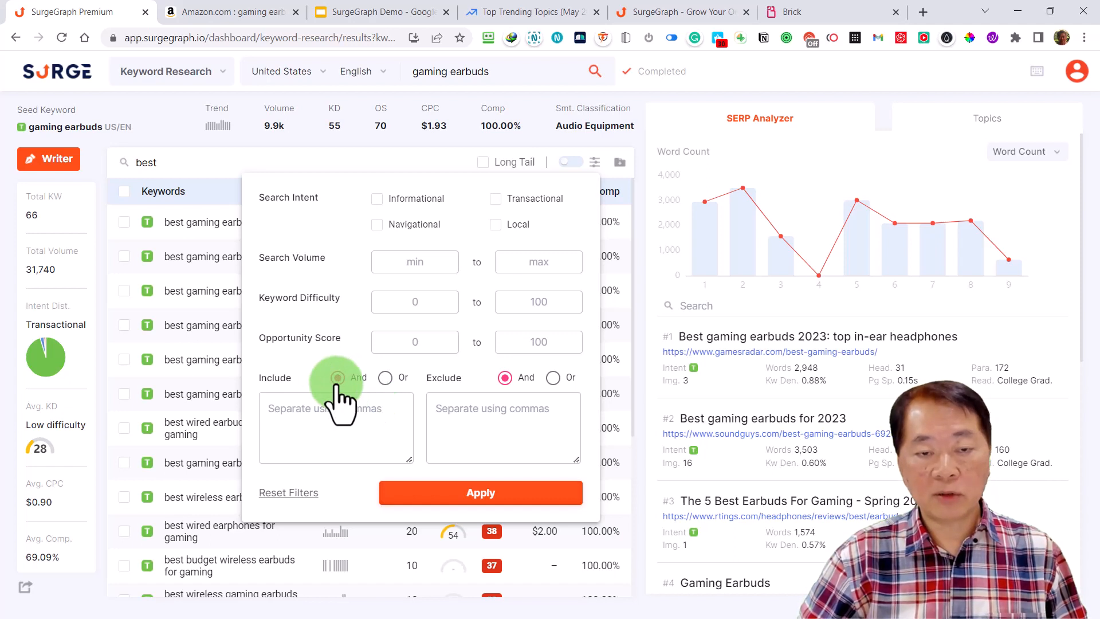
left_click(385, 378)
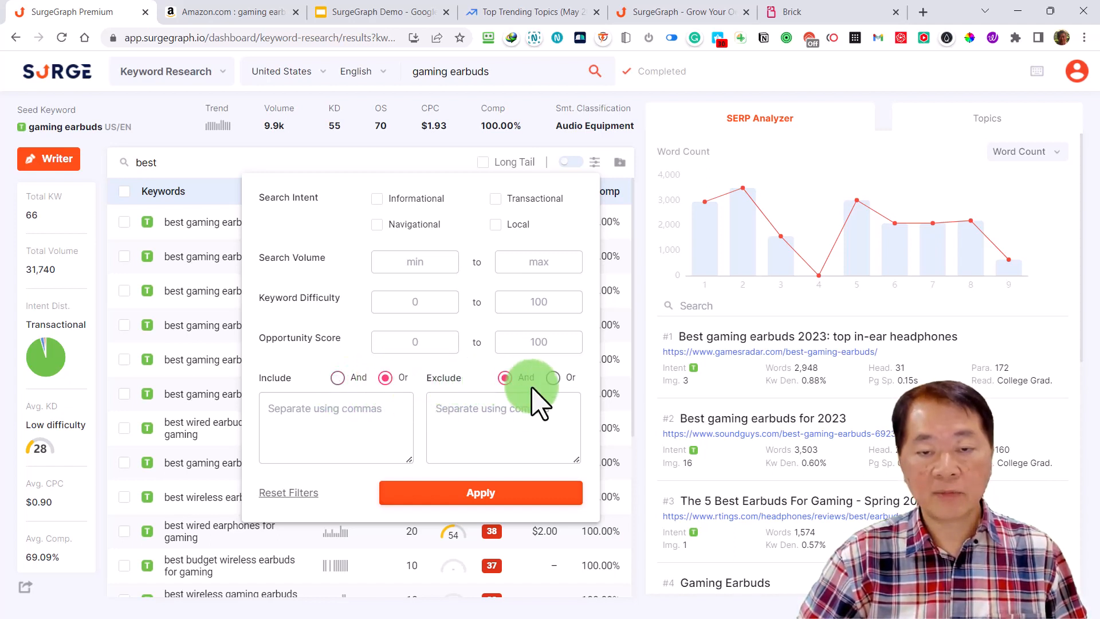
left_click(338, 378)
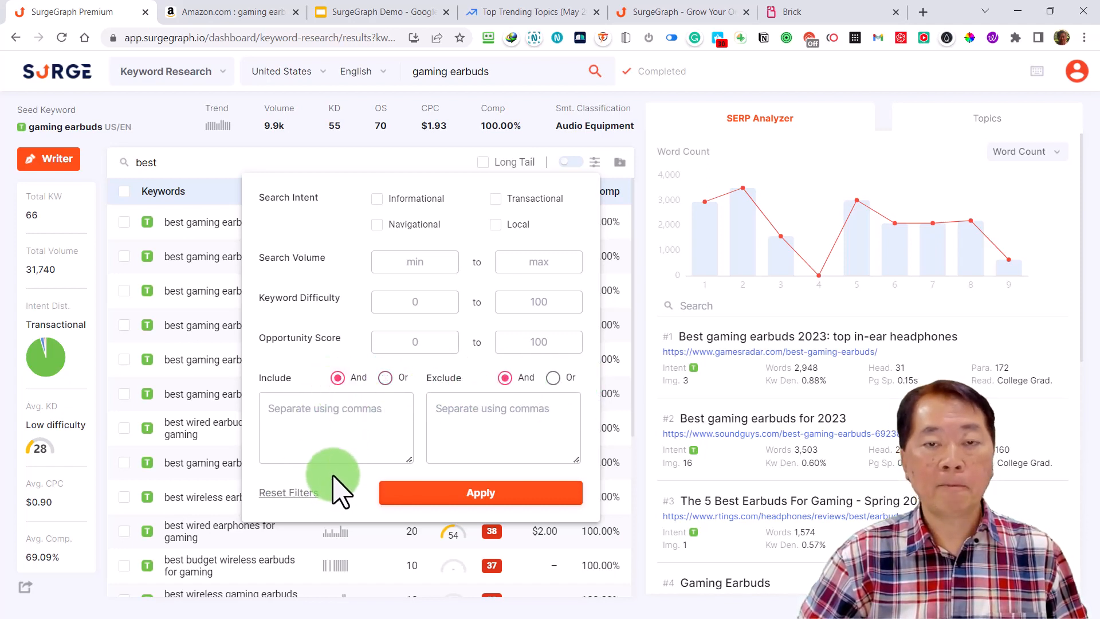
left_click(596, 164)
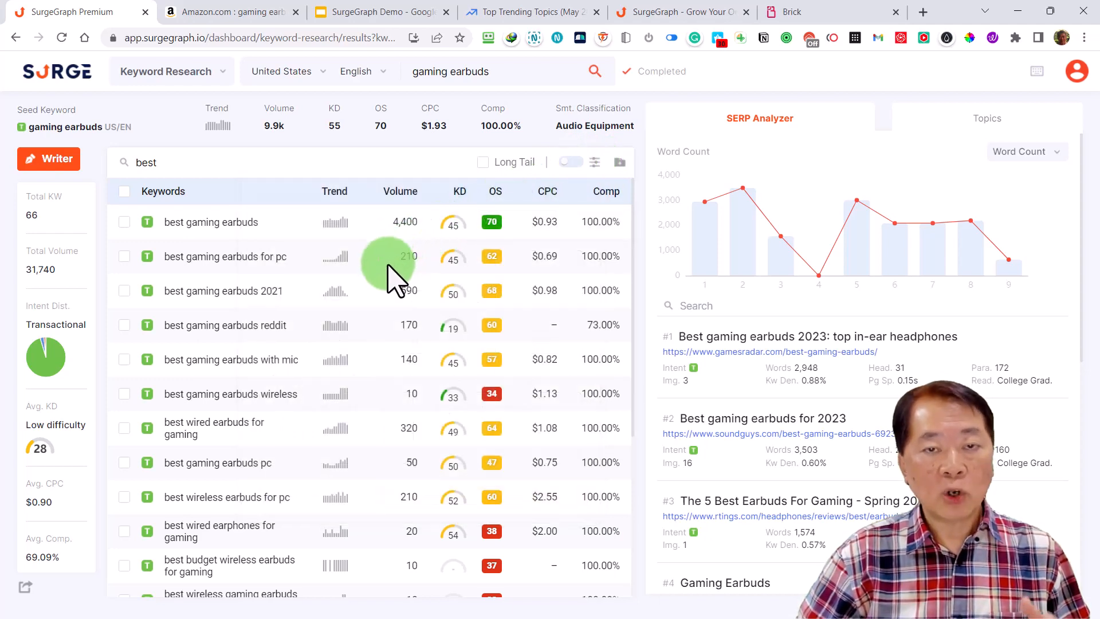
Clear the "best" search term from the keyword list
key("BackSpace")
key("BackSpace")
key("BackSpace")
key("BackSpace")
Limit the keyword list to long-tail keywords, look through them, and turn the long-tail filter off again
left_click(483, 163)
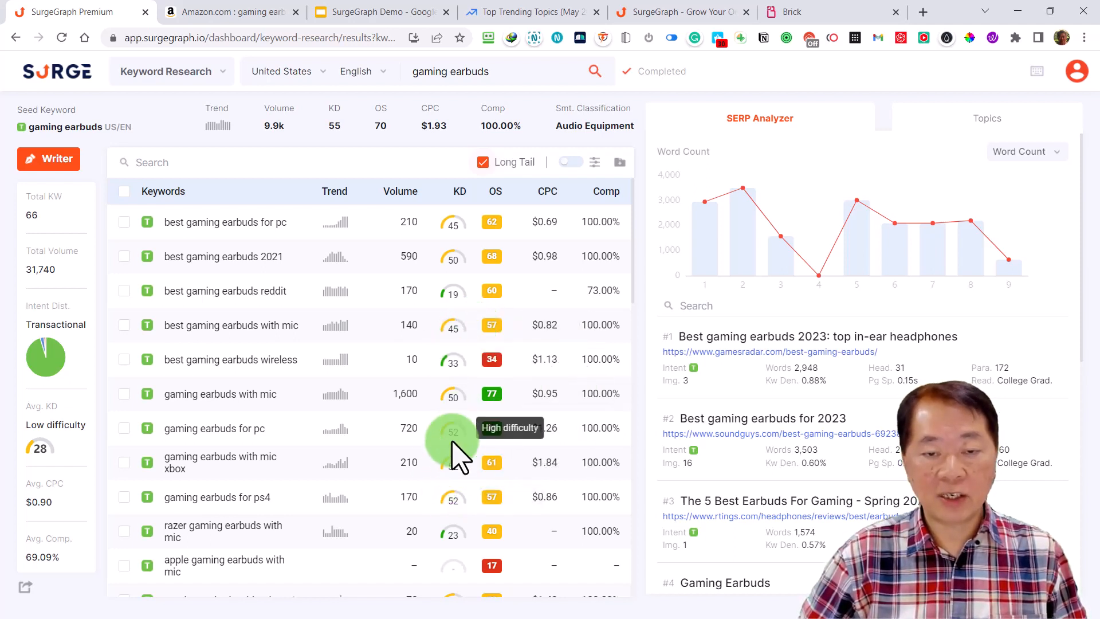
scroll(451, 456, "down", 2)
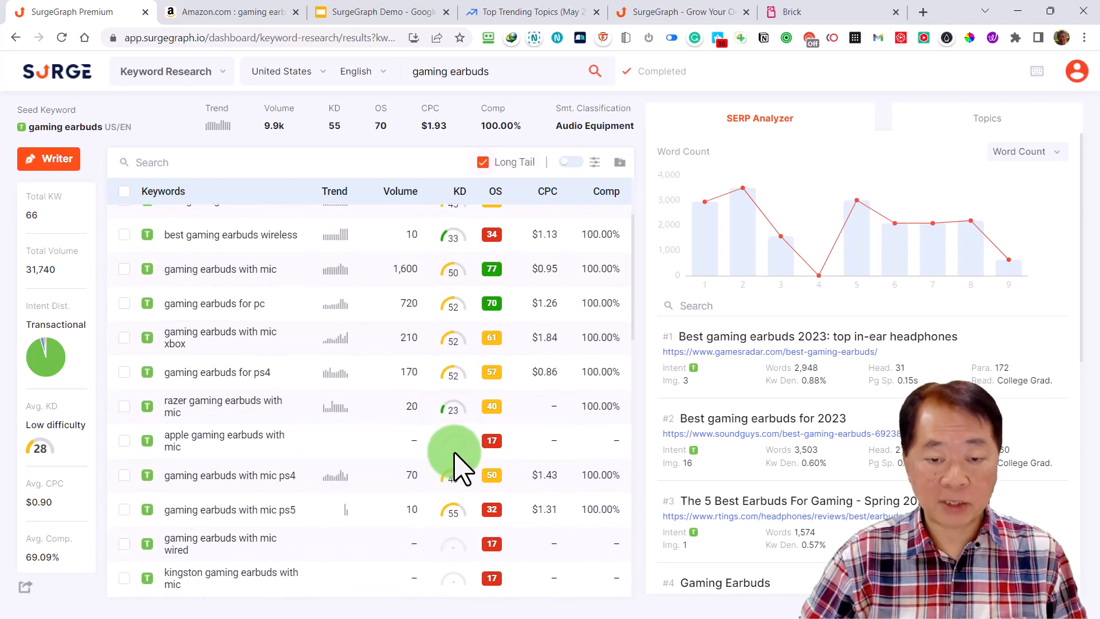
scroll(457, 468, "up", 2)
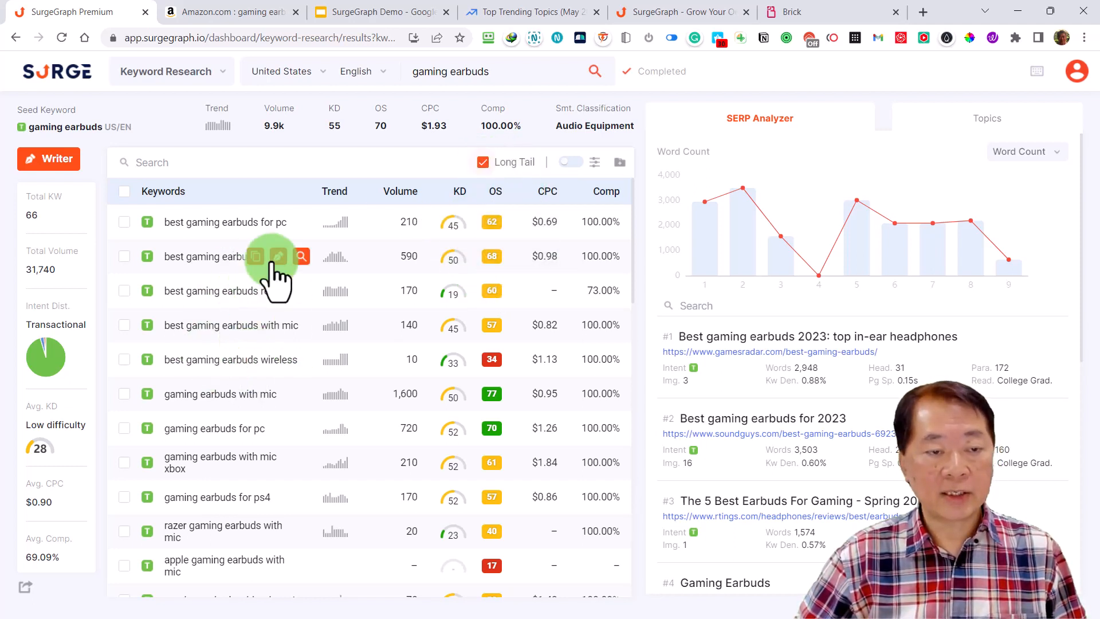
scroll(266, 313, "down", 10)
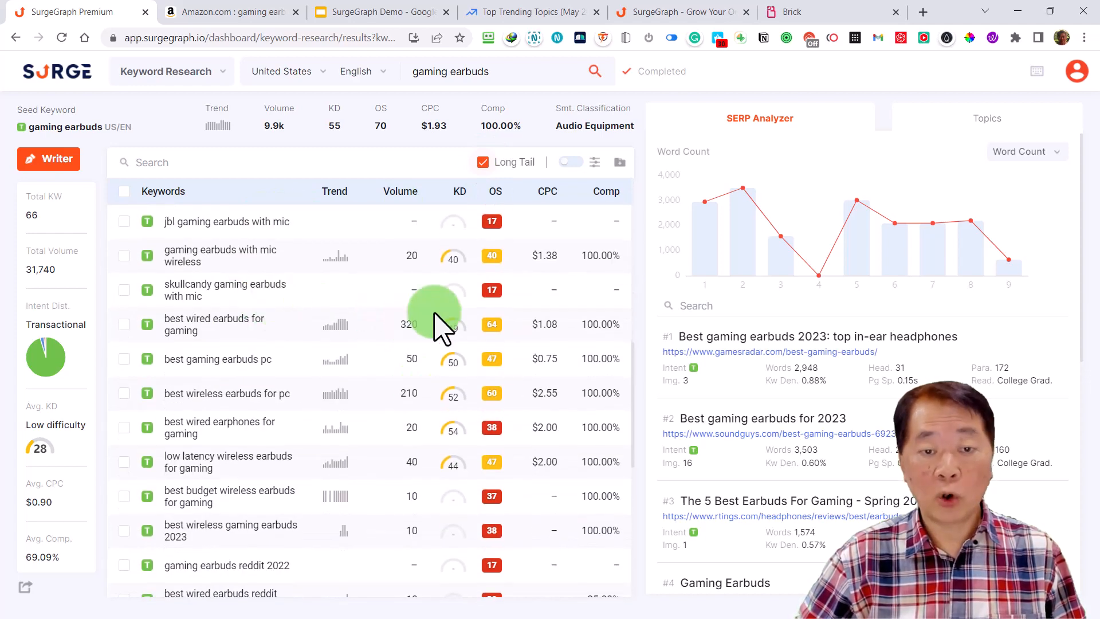
scroll(412, 291, "up", 1)
scroll(413, 291, "up", 5)
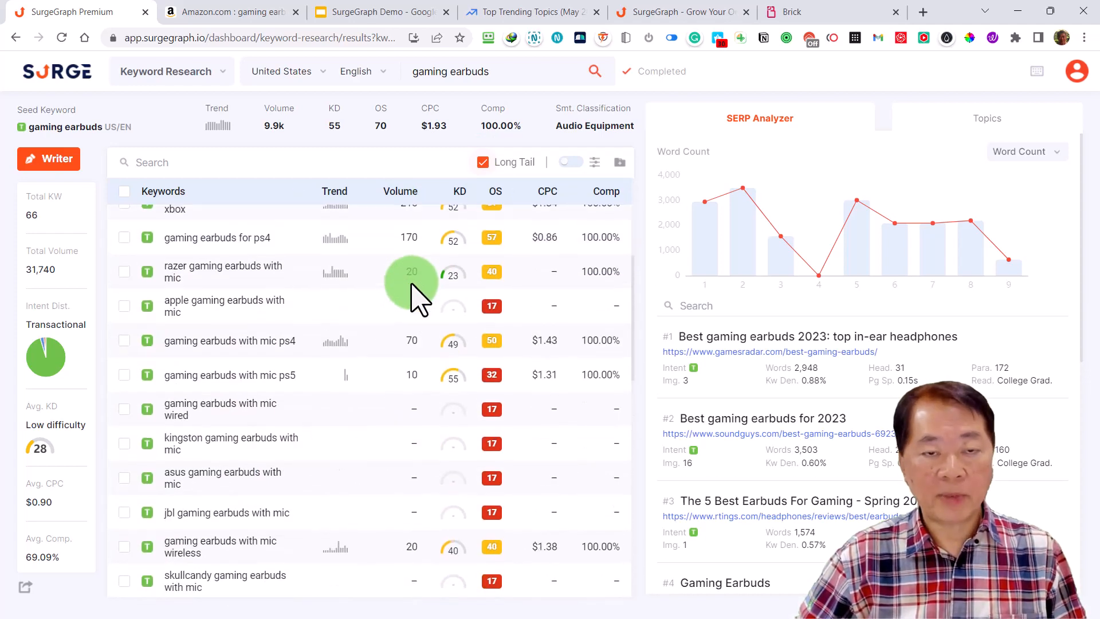
left_click(481, 162)
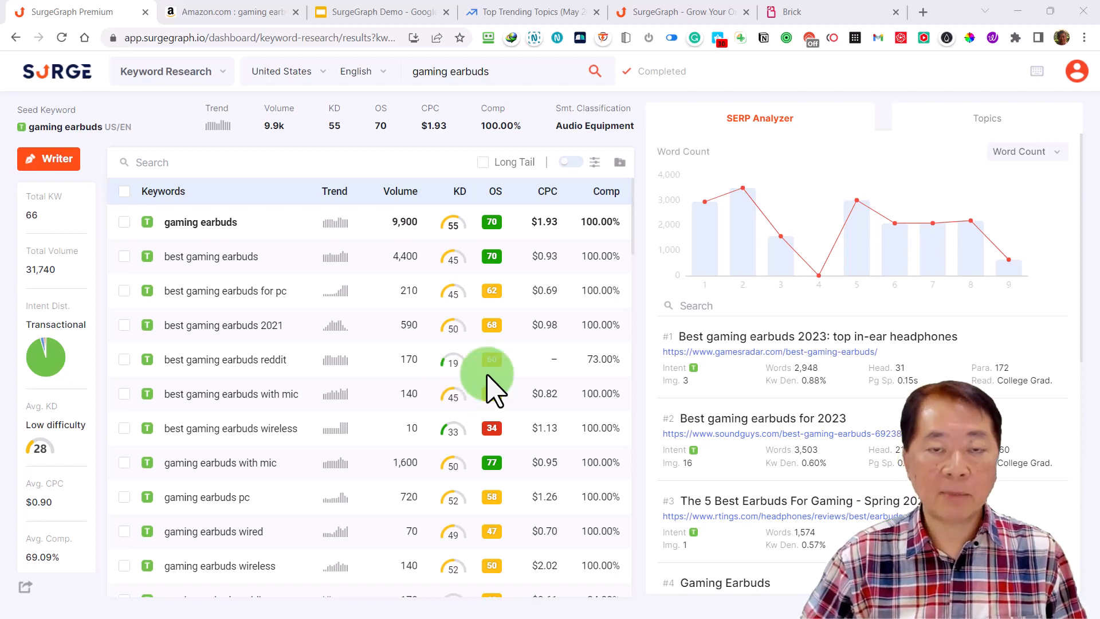
Examine the keywords sorted by opportunity score in ascending and descending order, and return the list to its default order
mouse_move(729, 282)
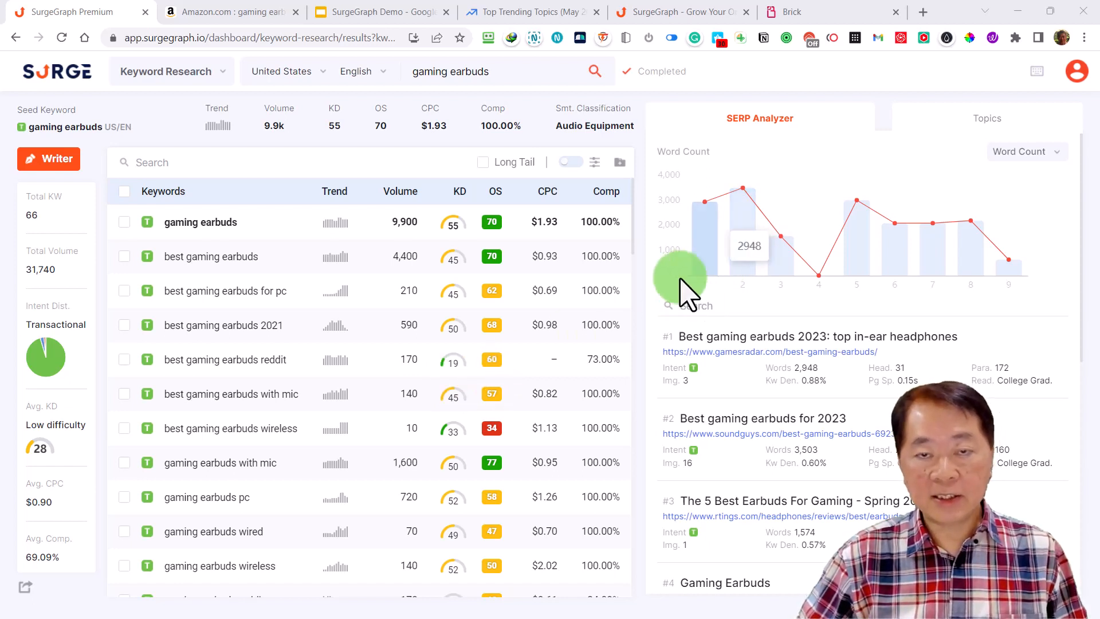
mouse_move(496, 196)
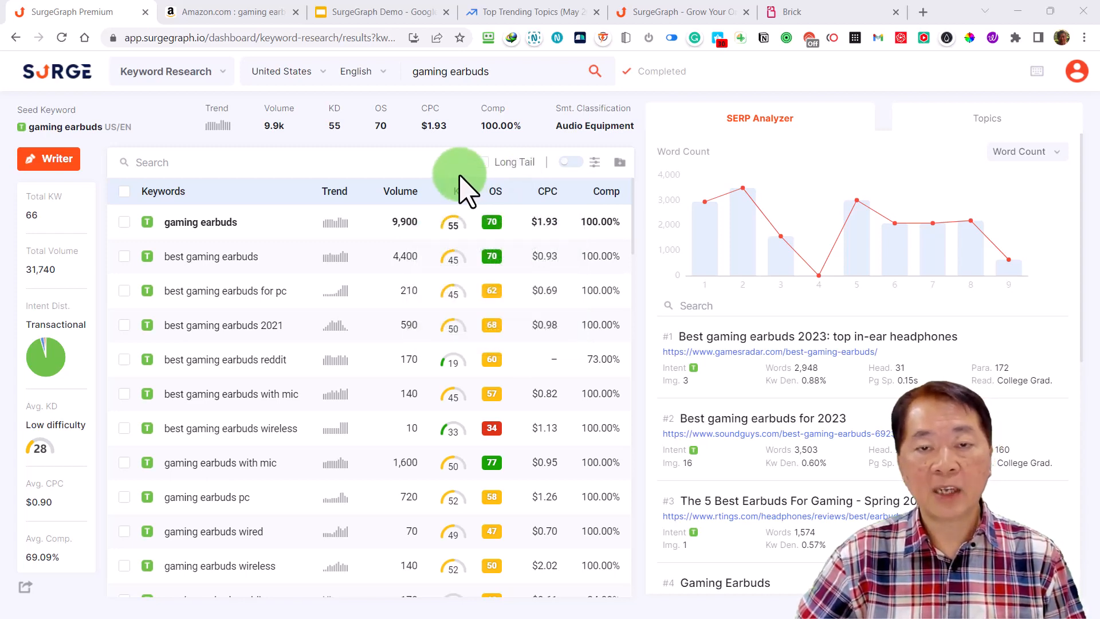
mouse_move(492, 227)
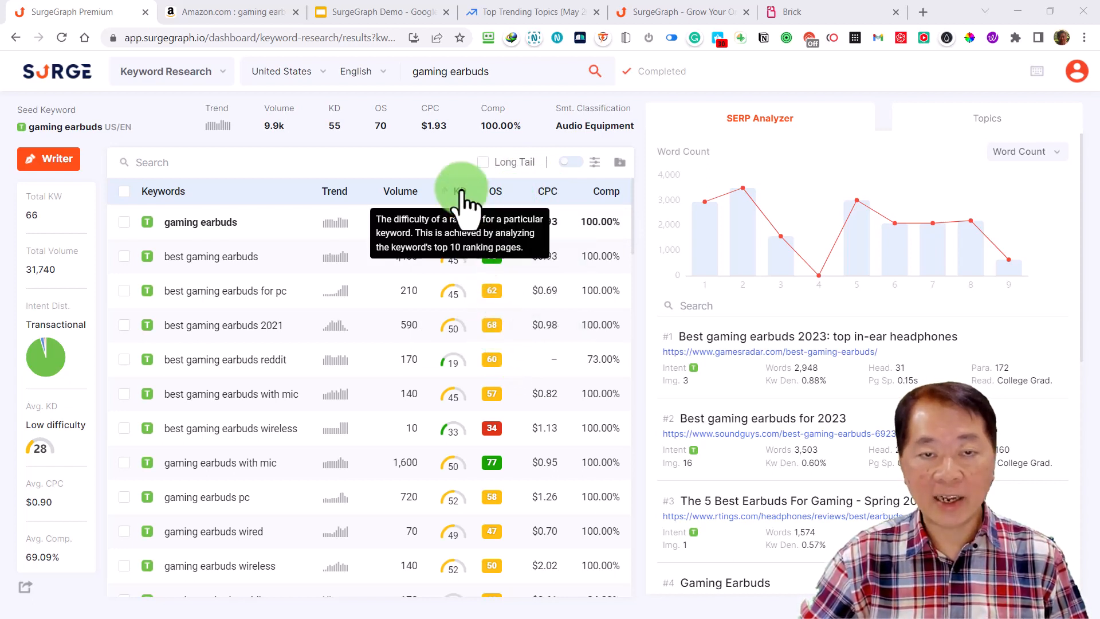
mouse_move(496, 196)
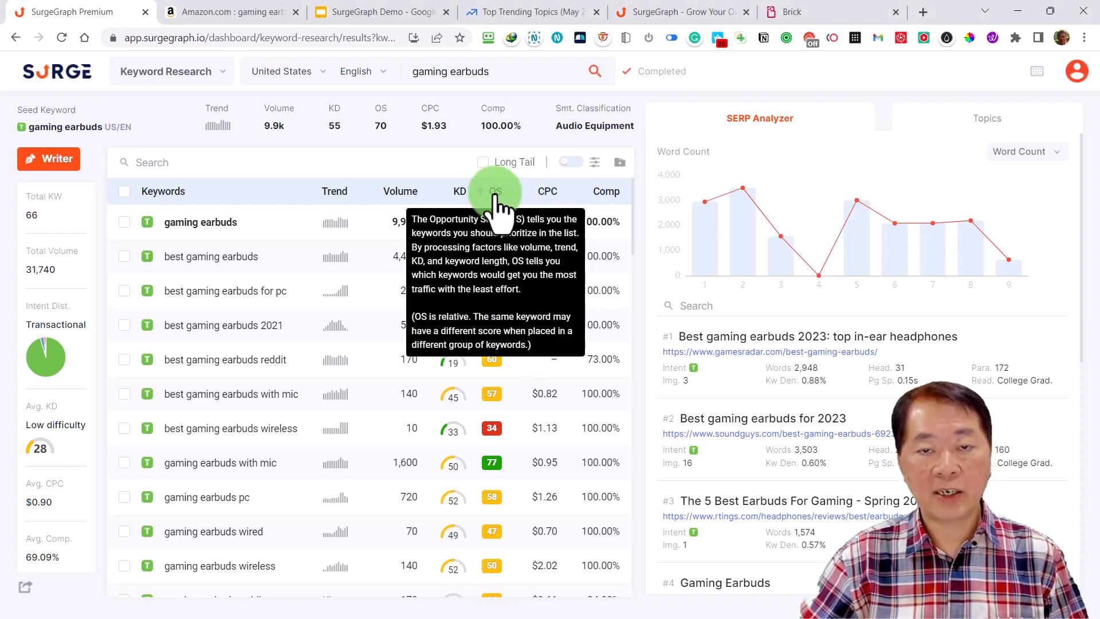
left_click(495, 193)
scroll(491, 363, "down", 5)
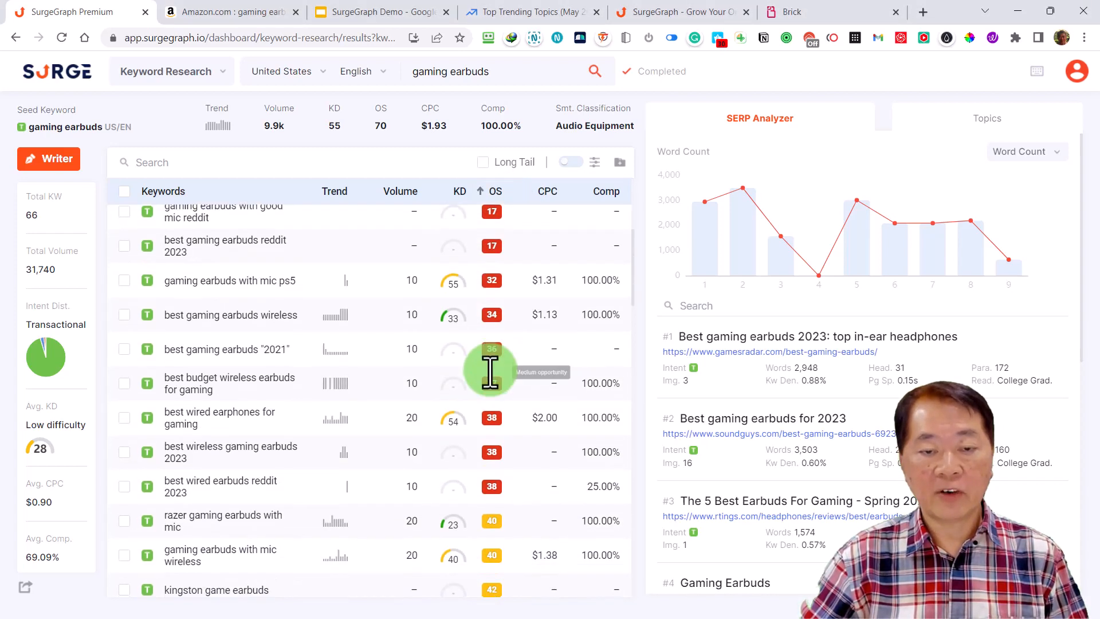
scroll(490, 372, "down", 1)
scroll(491, 371, "up", 2)
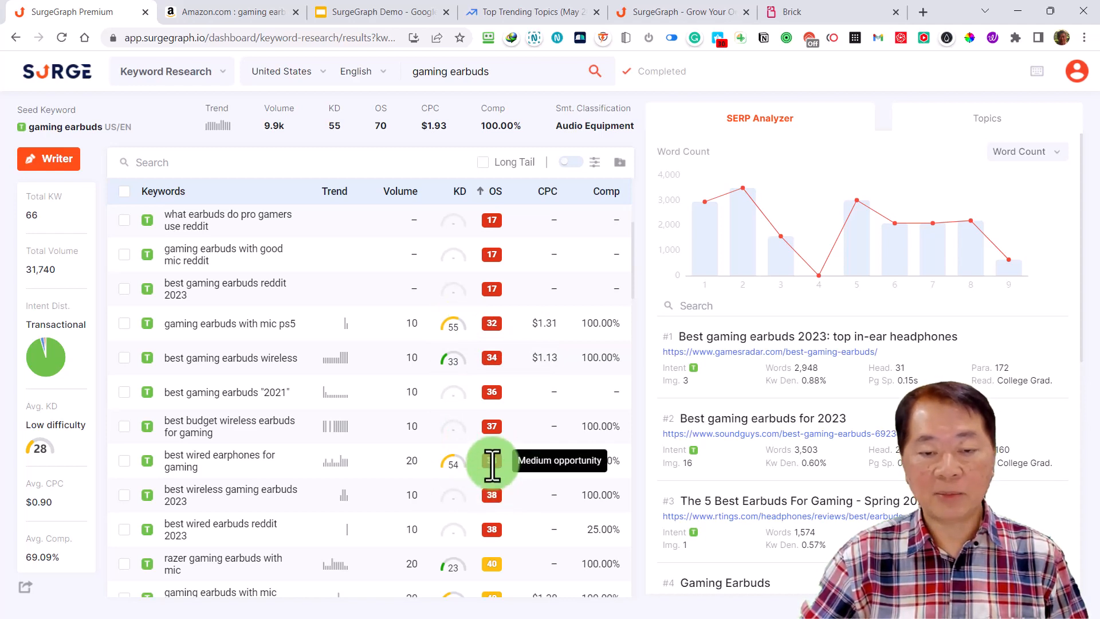
scroll(491, 461, "down", 3)
scroll(491, 461, "up", 7)
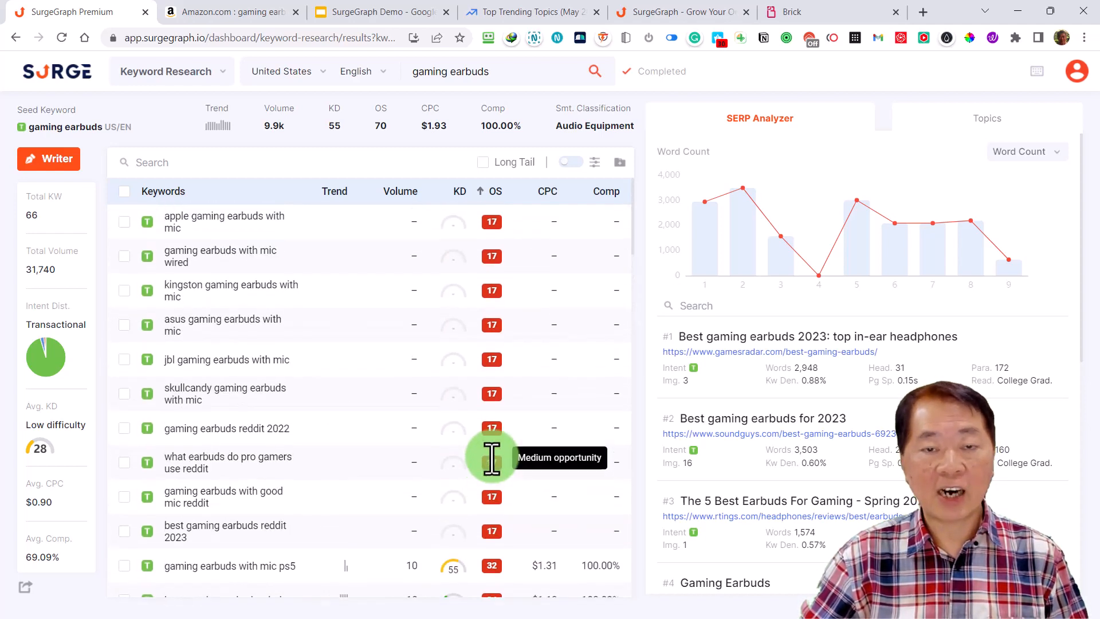
left_click(496, 194)
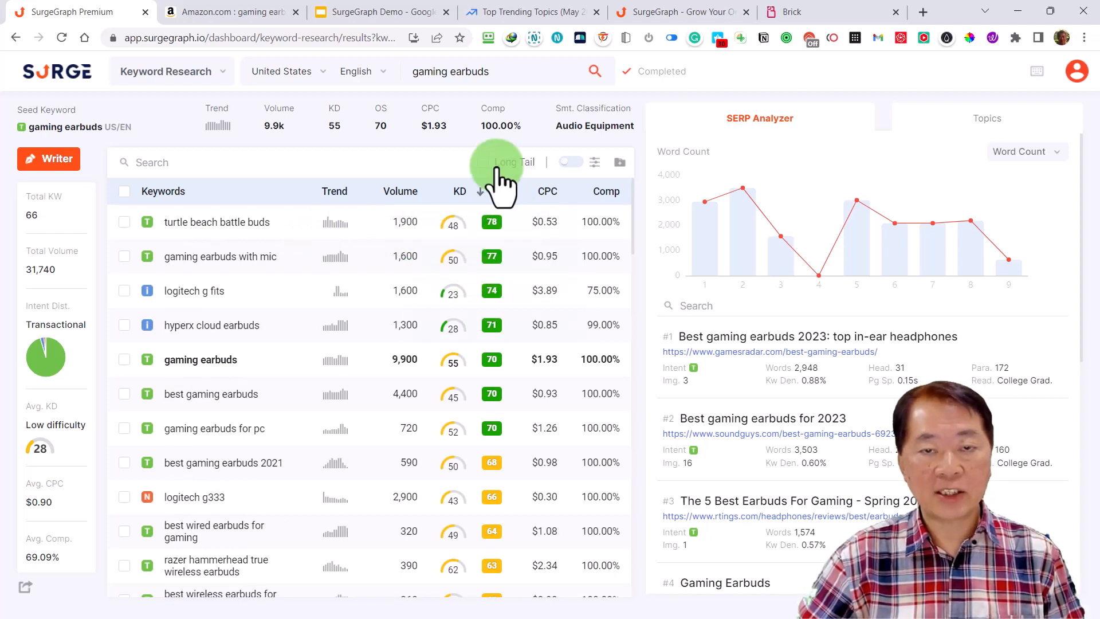
left_click(498, 195)
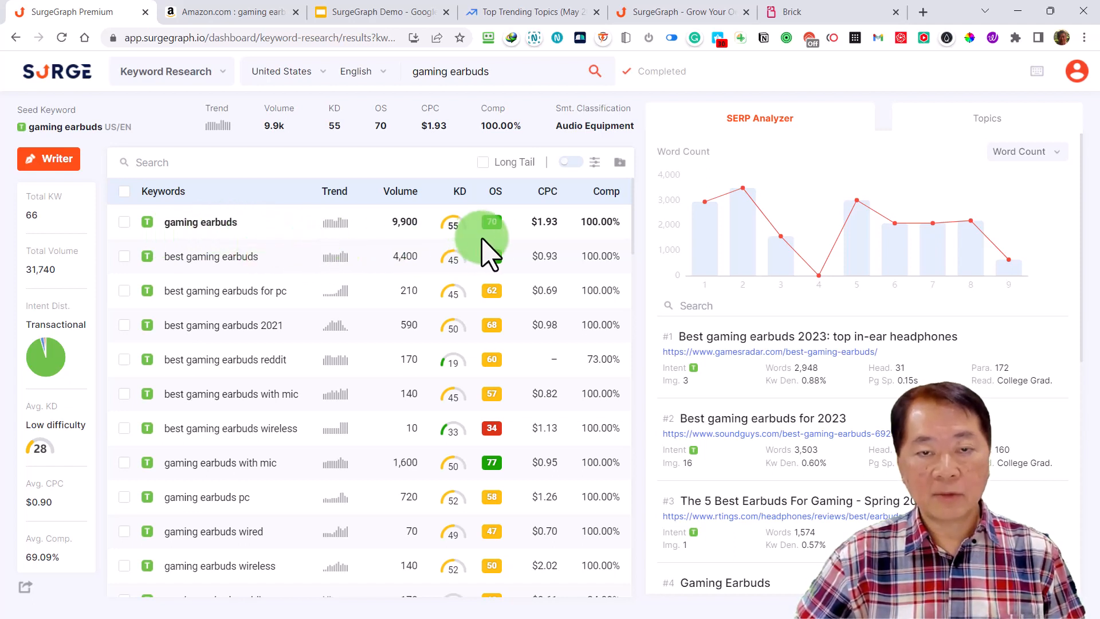
mouse_move(240, 240)
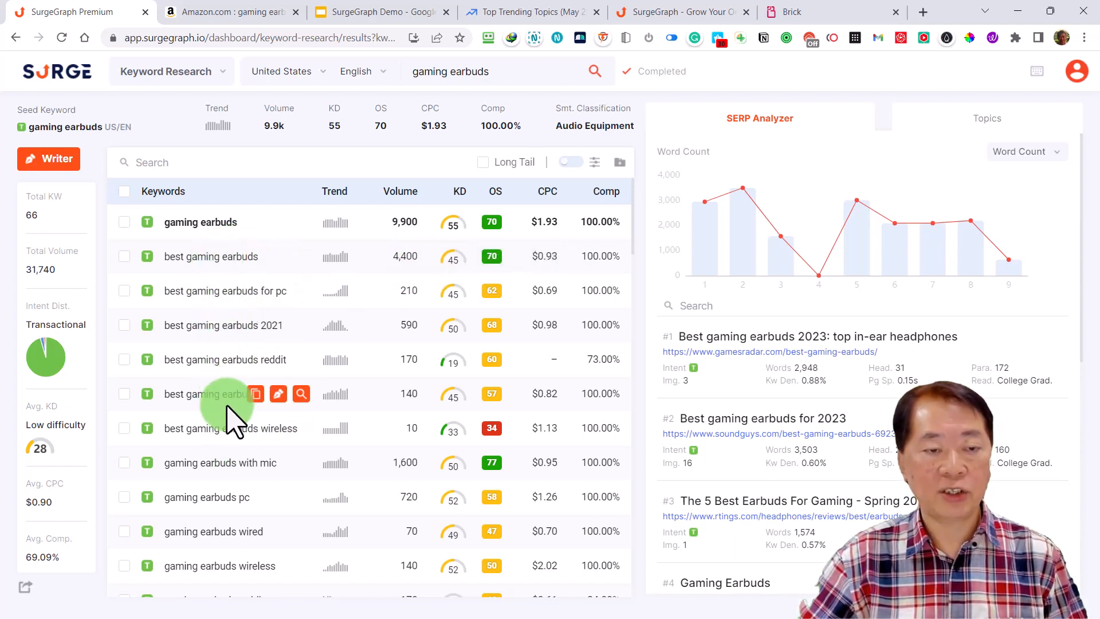
left_click(594, 163)
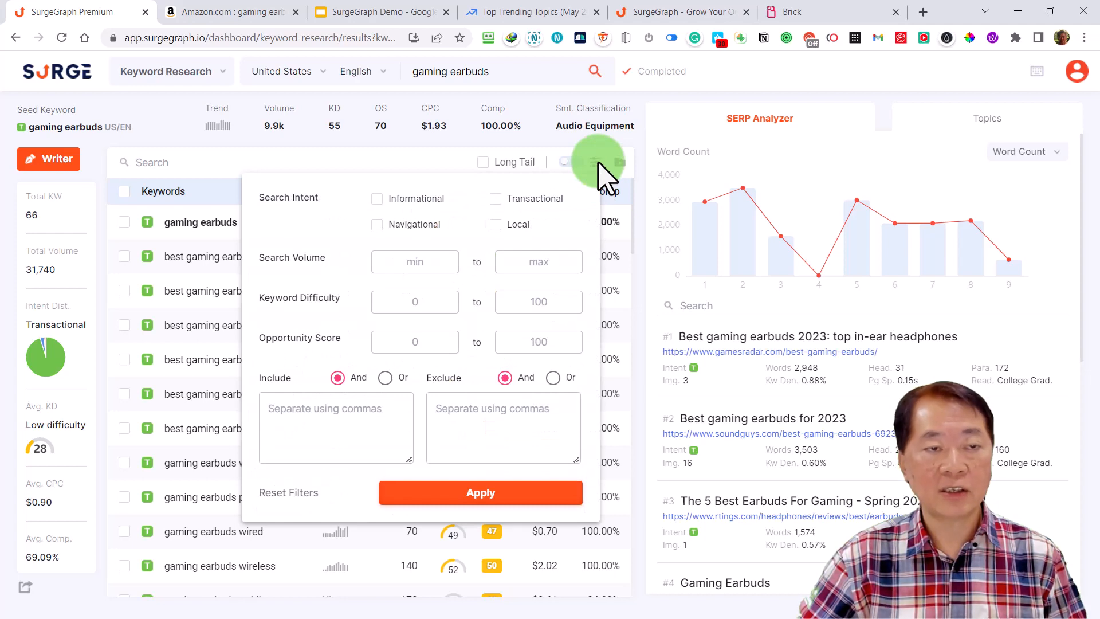
left_click(599, 162)
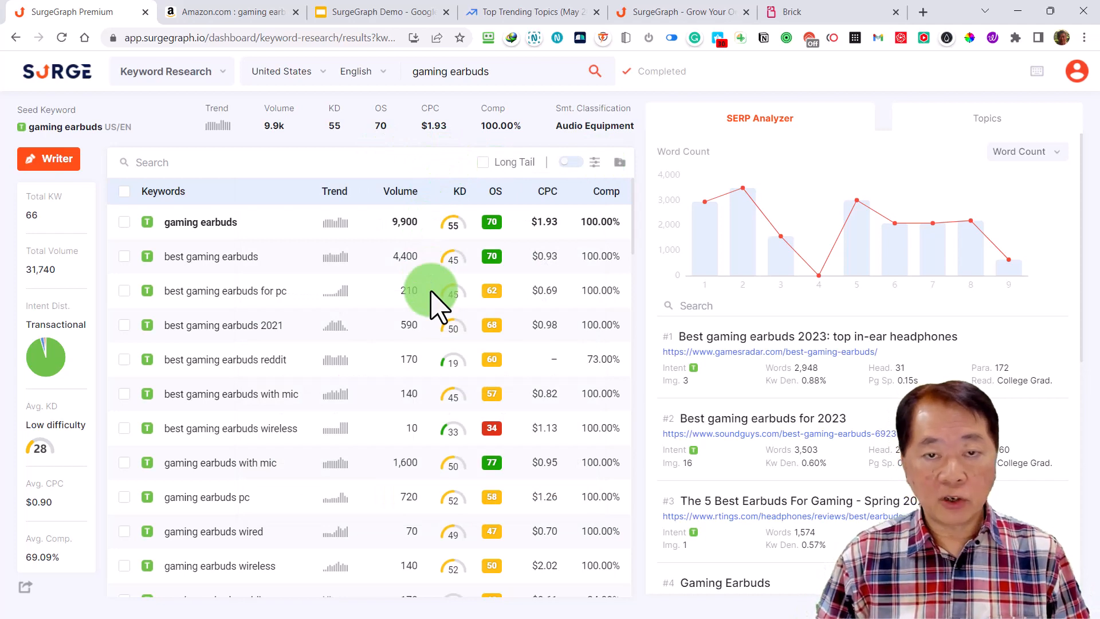
Sort the keyword list by opportunity score from highest to lowest
left_click(493, 192)
left_click(495, 192)
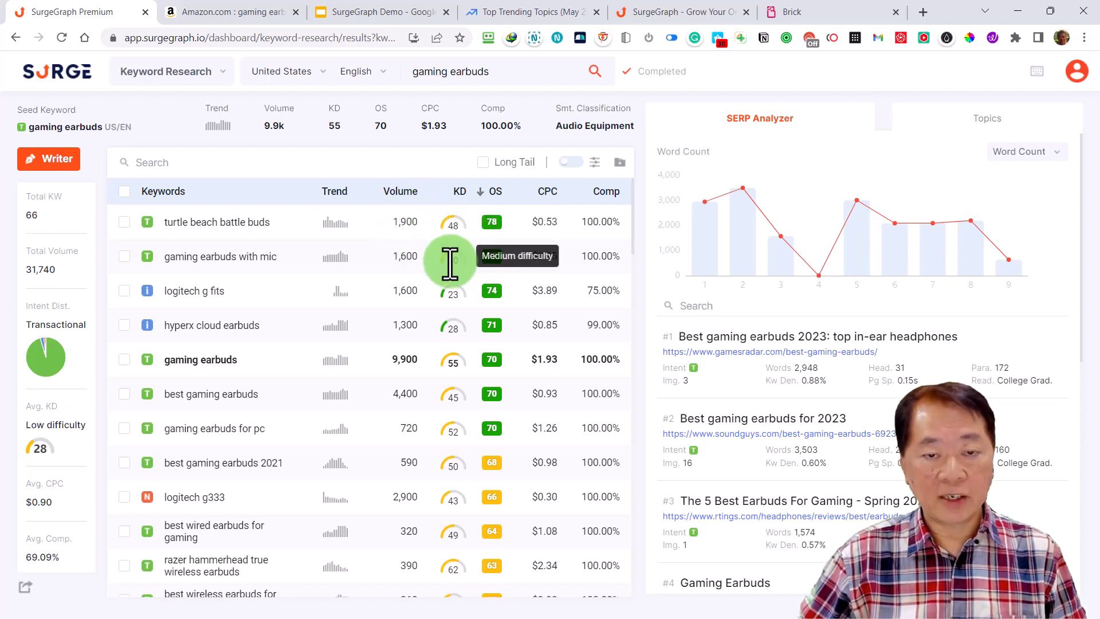
mouse_move(462, 211)
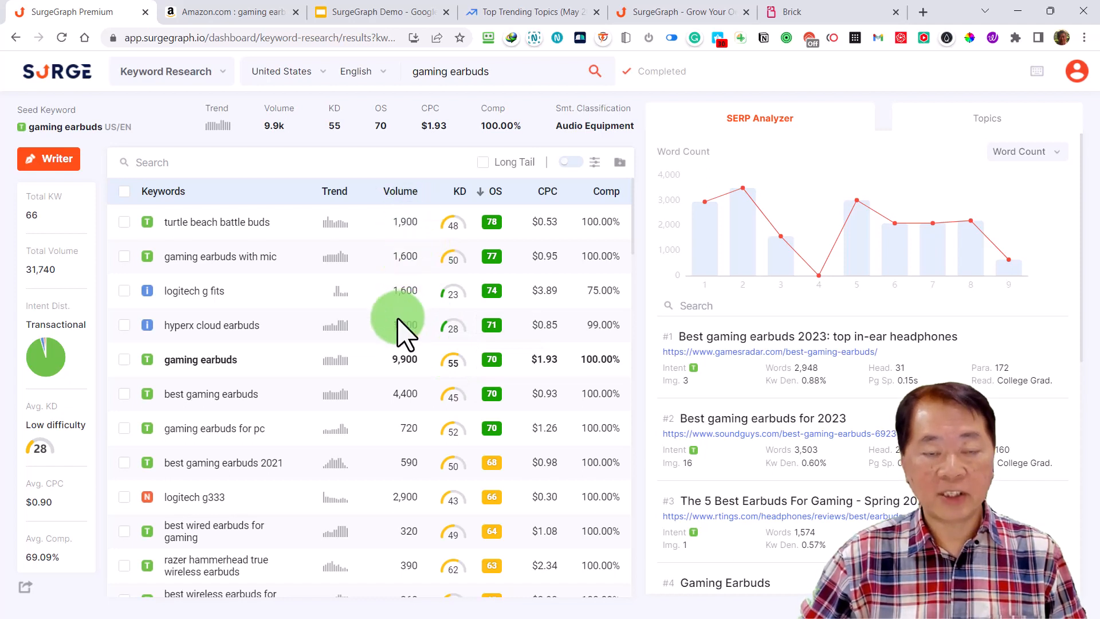
Look through the sorted keywords, comparing their volume, difficulty, opportunity score and search intent to judge which to target
scroll(401, 329, "down", 2)
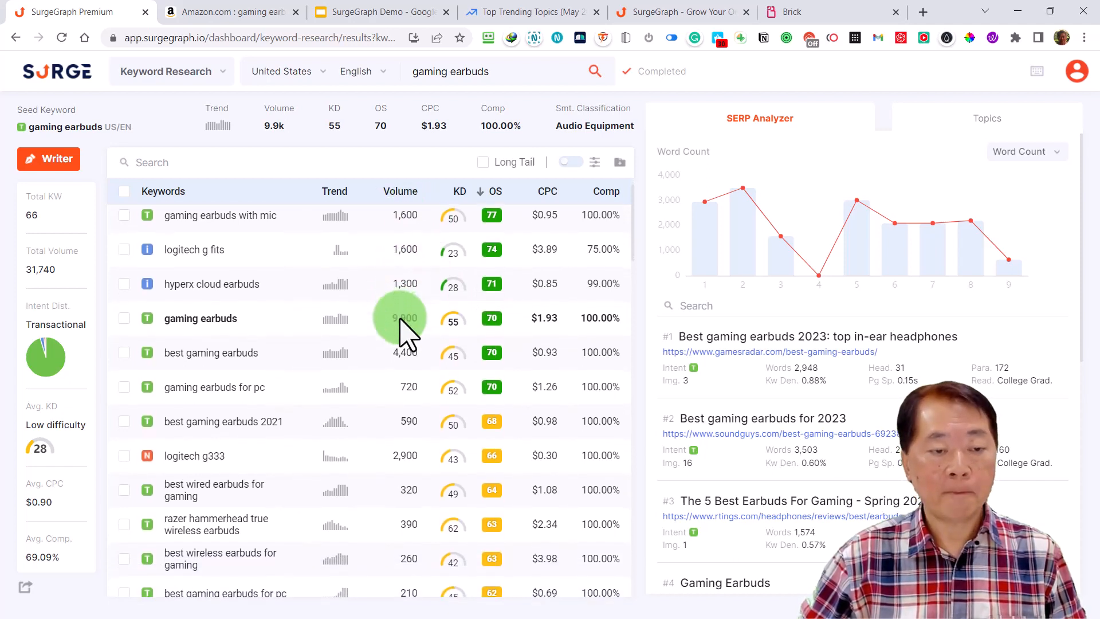
scroll(408, 336, "down", 5)
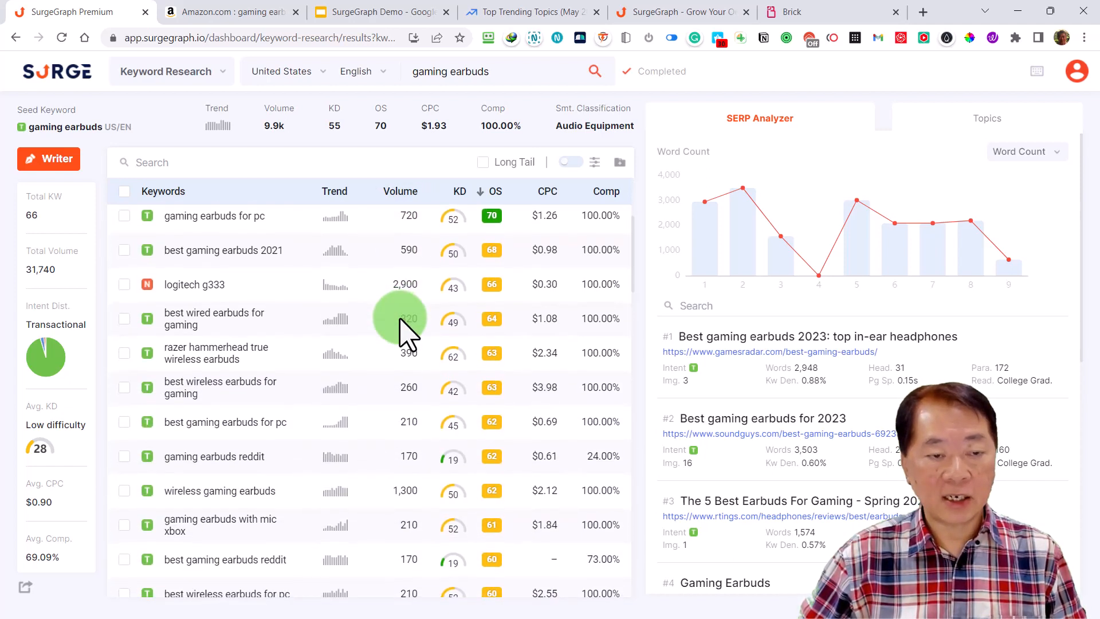
scroll(408, 335, "down", 2)
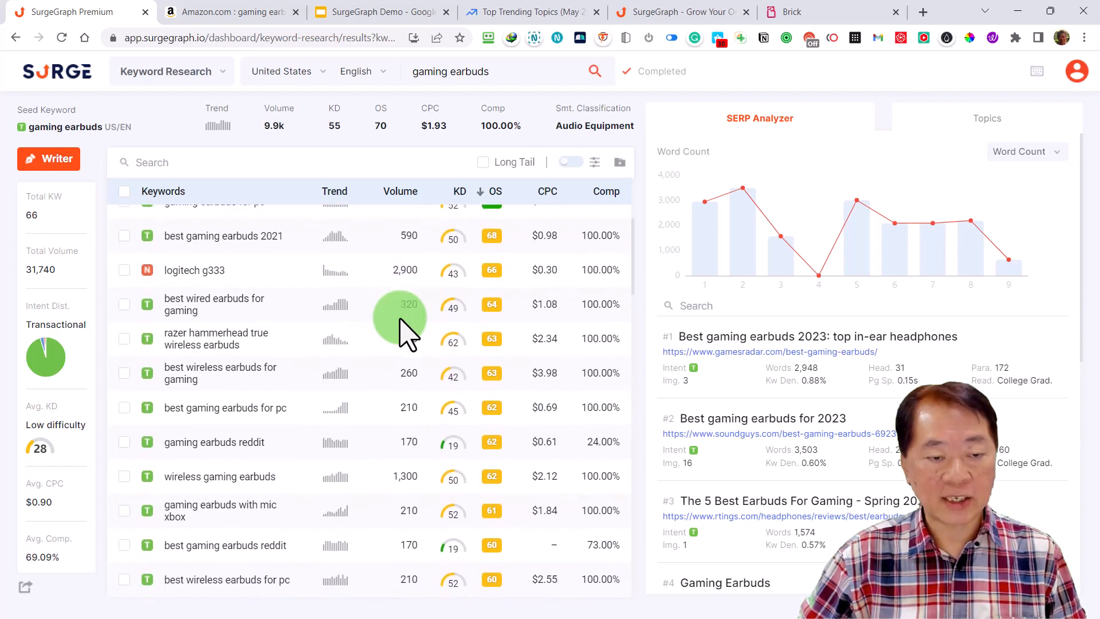
scroll(408, 335, "down", 7)
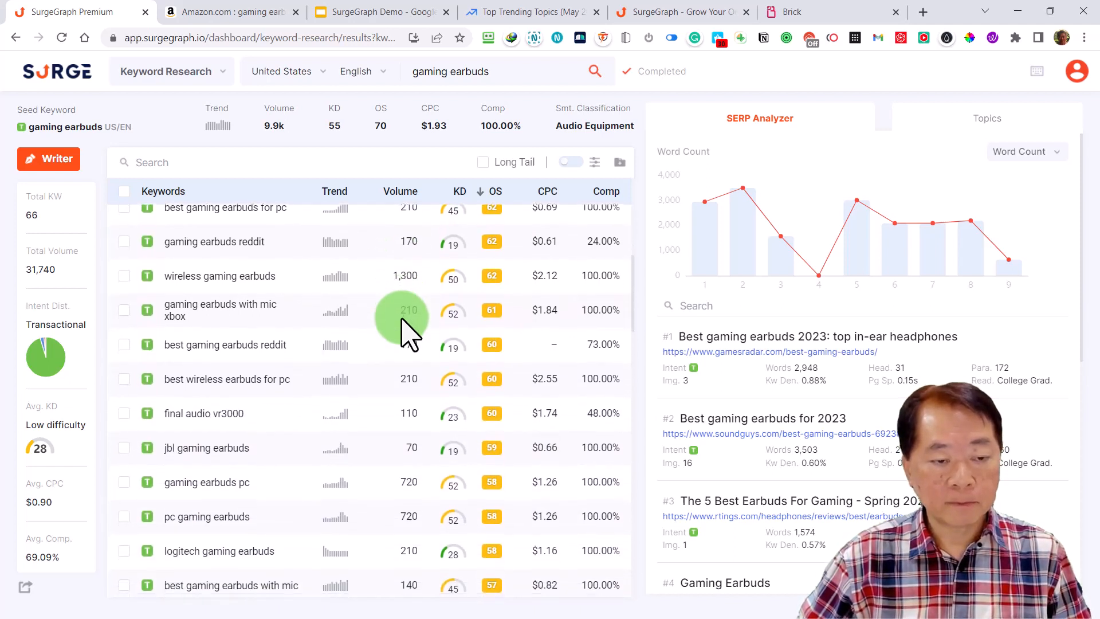
scroll(407, 333, "down", 4)
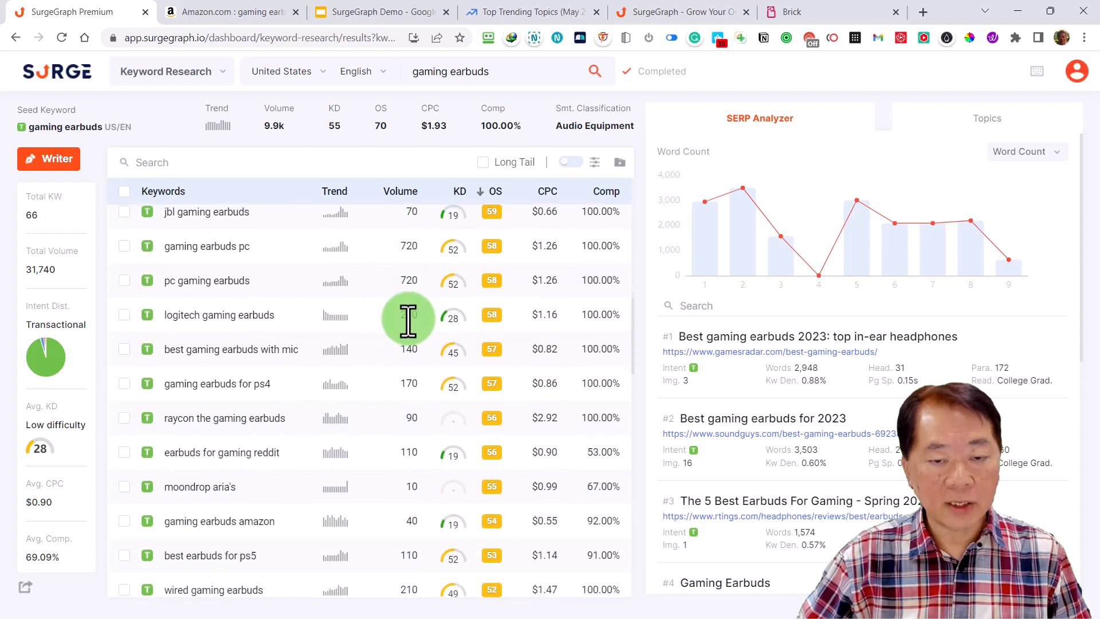
scroll(407, 319, "up", 9)
scroll(408, 319, "up", 10)
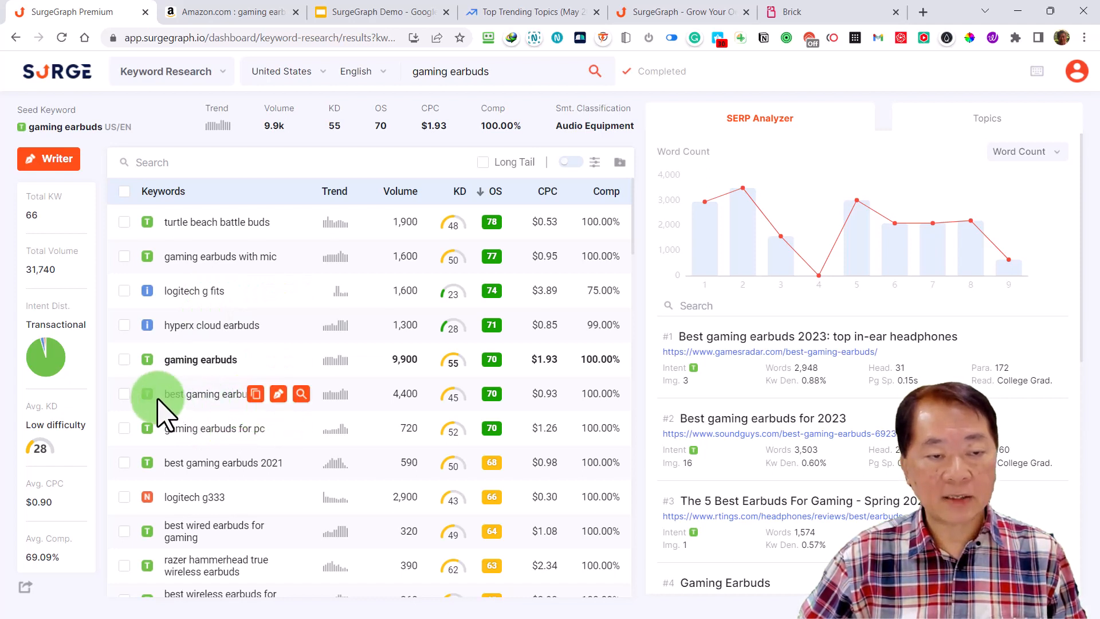
mouse_move(149, 394)
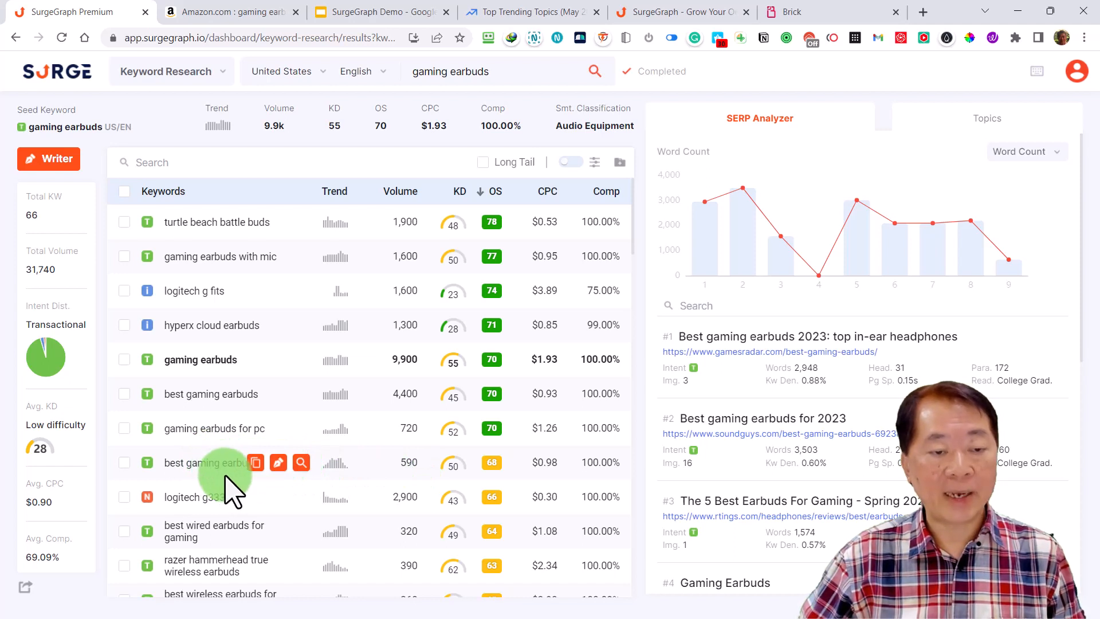
scroll(281, 461, "down", 1)
scroll(281, 467, "down", 1)
scroll(281, 467, "up", 2)
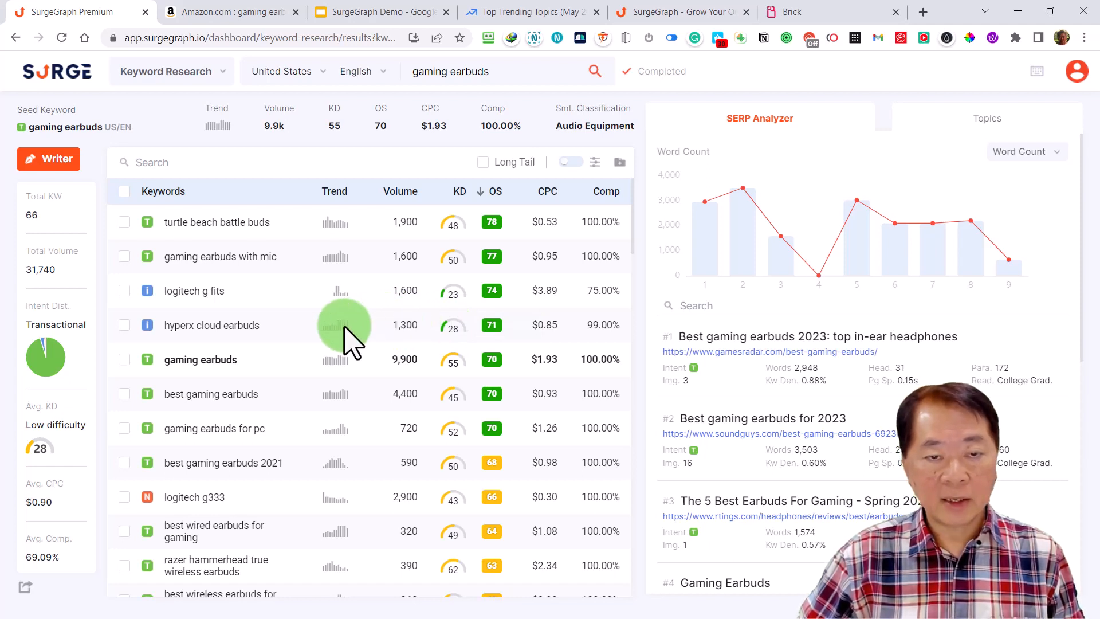
mouse_move(247, 332)
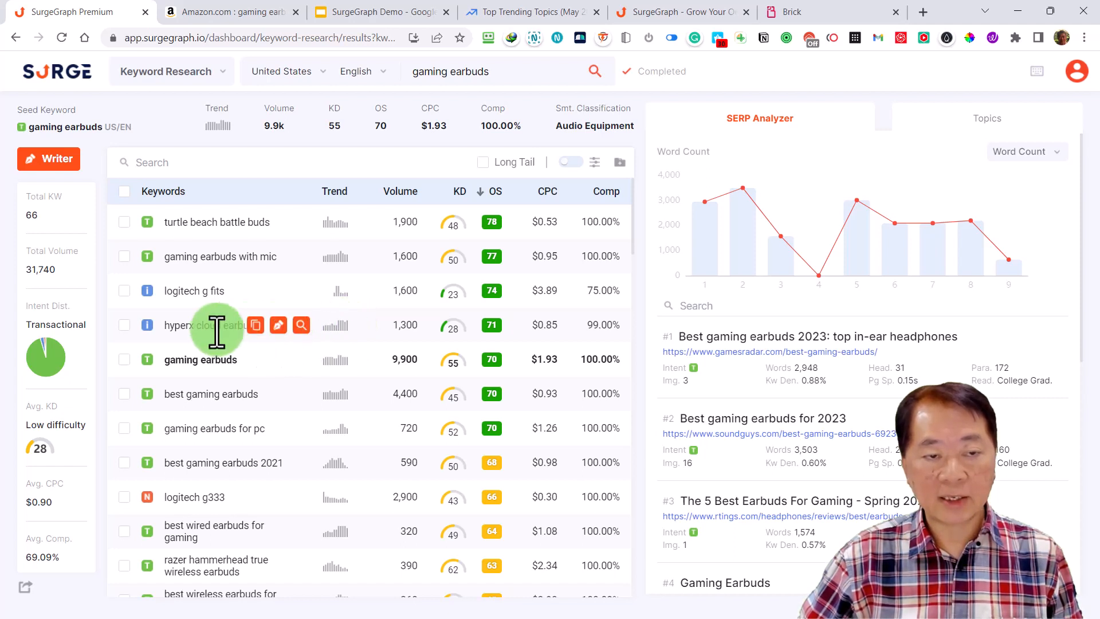
Research the keyword "hyperx cloud earbuds" and sort its keyword list by opportunity score from highest to lowest
mouse_move(208, 321)
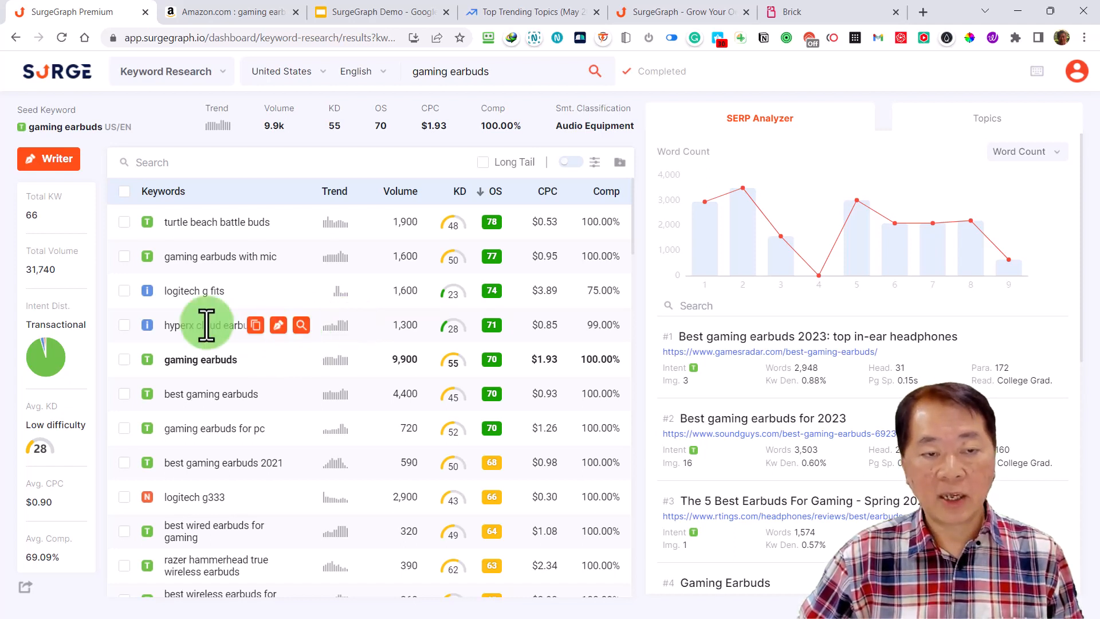
left_click(301, 325)
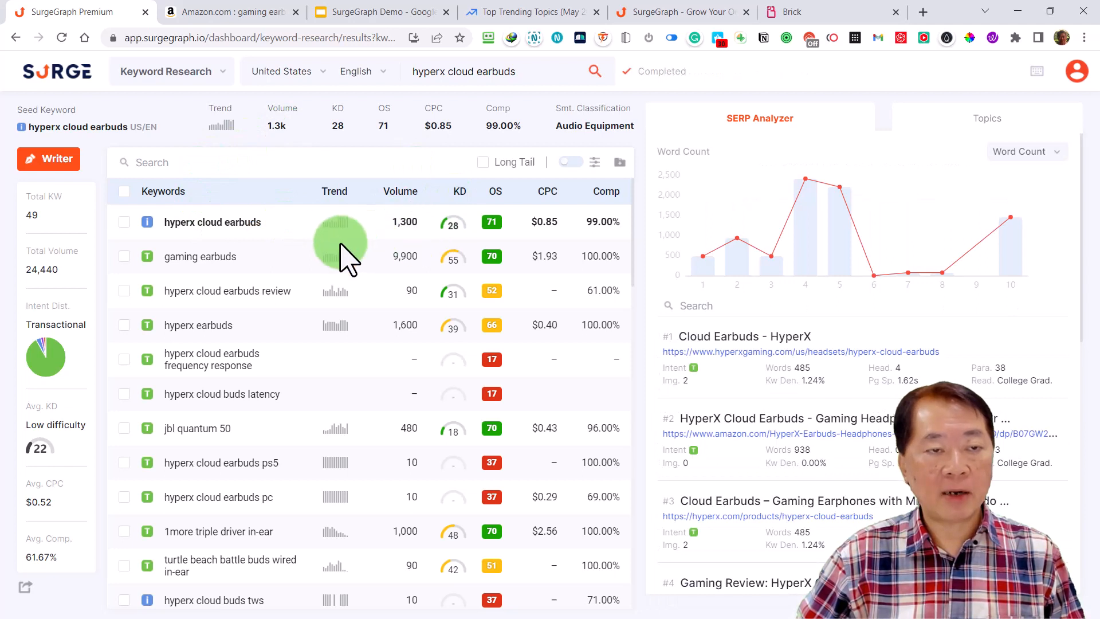
mouse_move(259, 234)
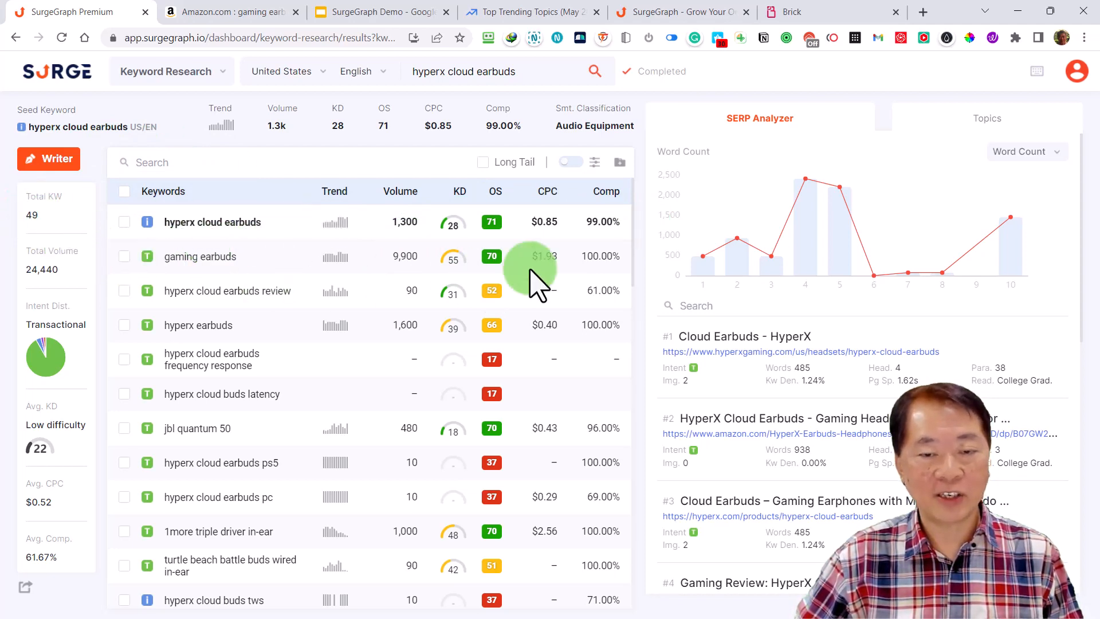
left_click(494, 192)
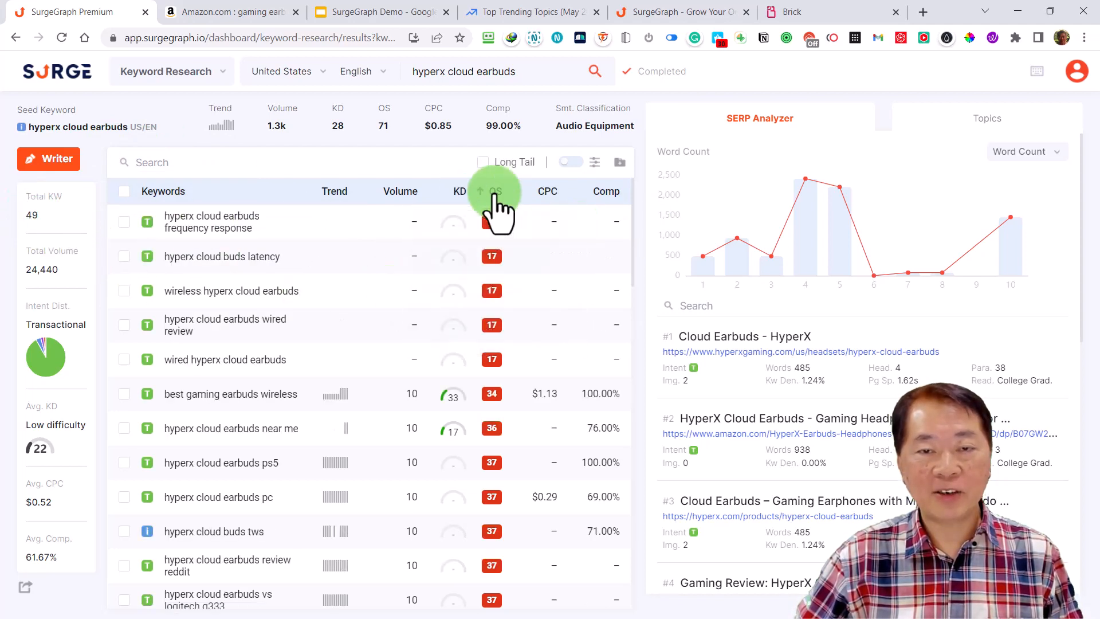
left_click(495, 193)
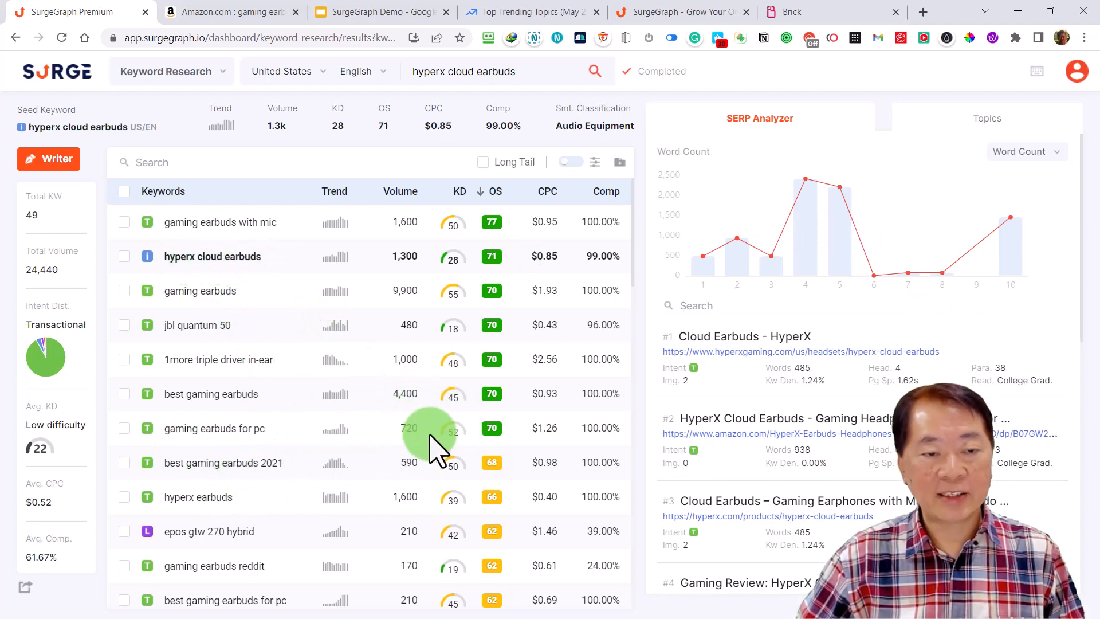
Compare the opportunity score, keyword difficulty and search volume of the top keywords in the sorted list
mouse_move(494, 431)
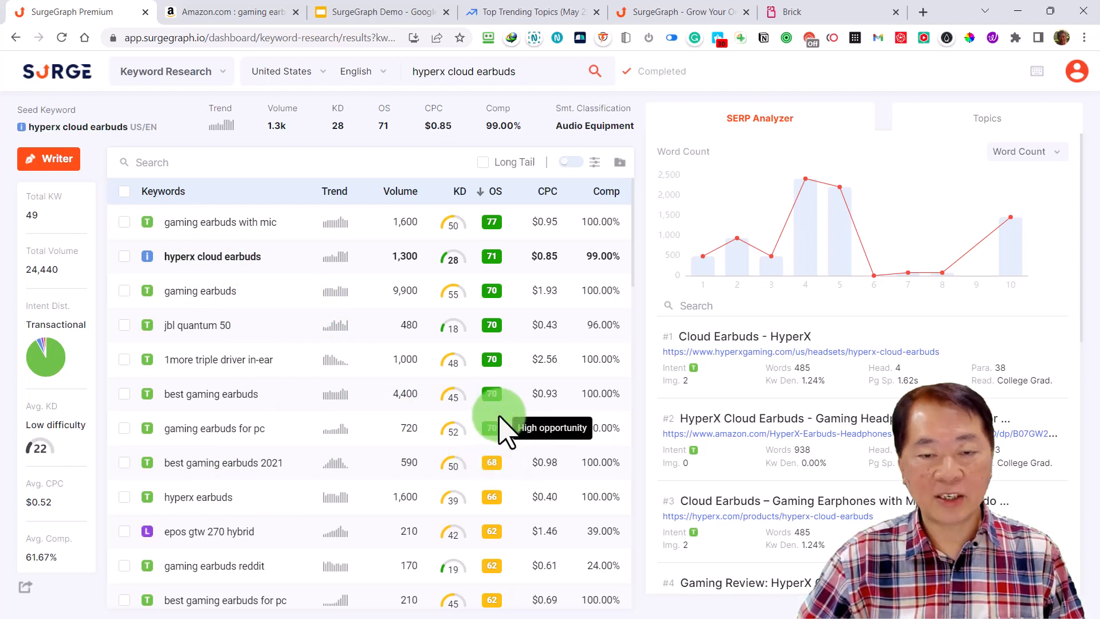
mouse_move(492, 222)
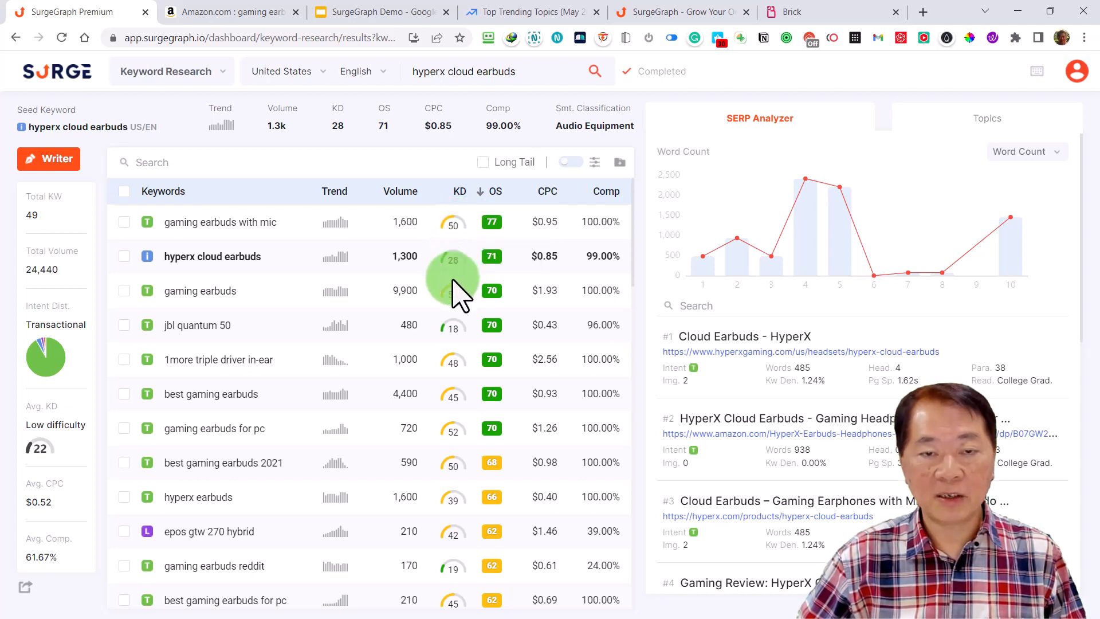
mouse_move(452, 293)
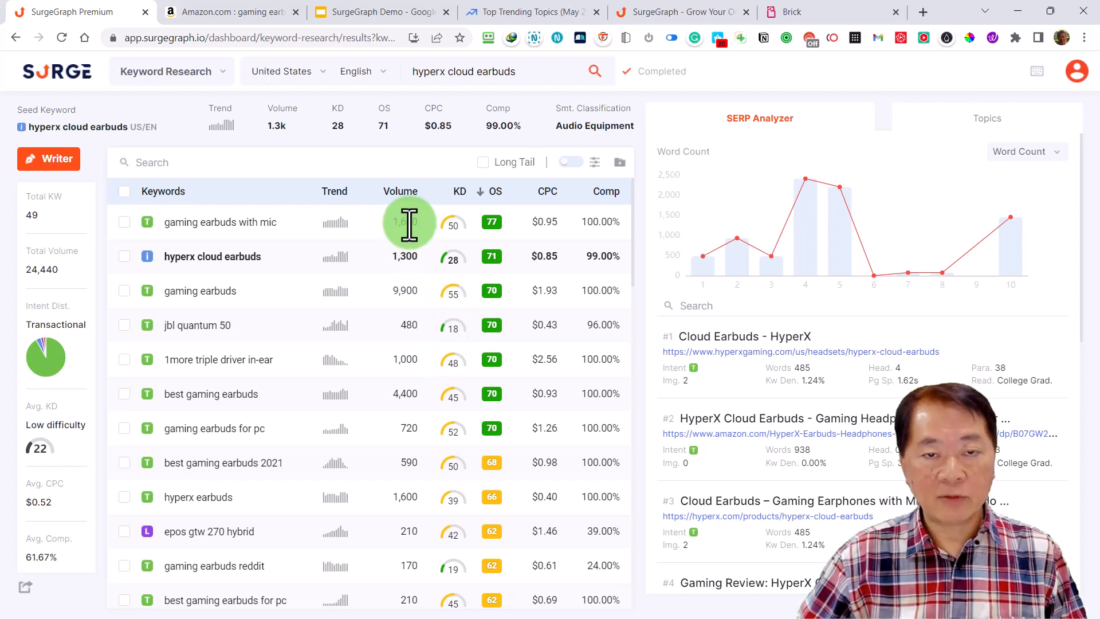
mouse_move(259, 268)
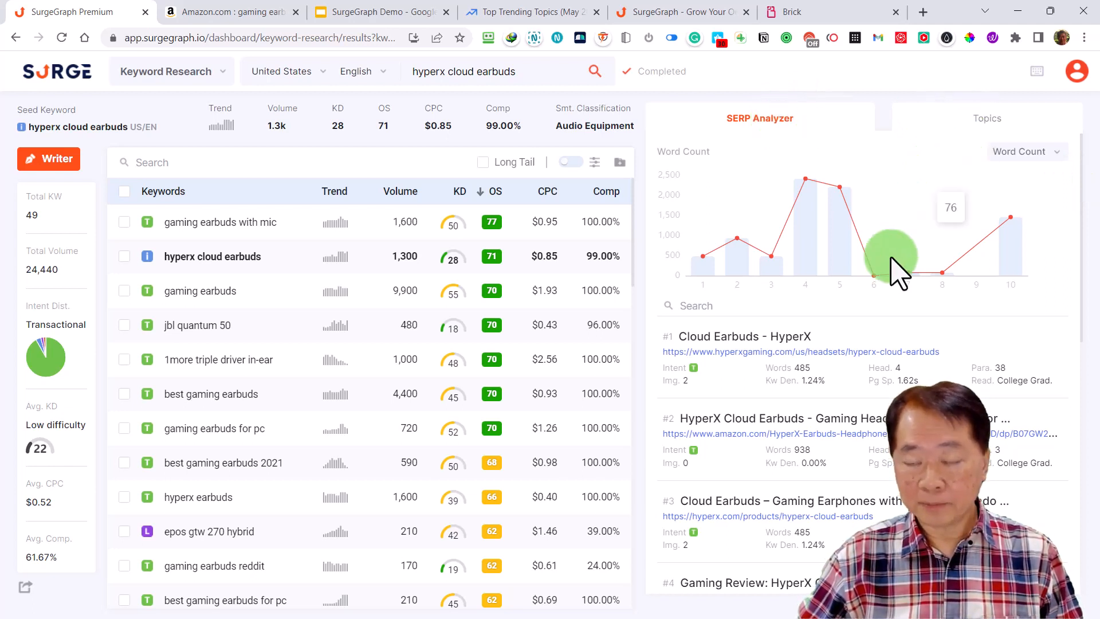
Examine the word-count chart and the ranking pages for "hyperx cloud earbuds", comparing their word counts, headings and search intent
scroll(902, 363, "down", 1)
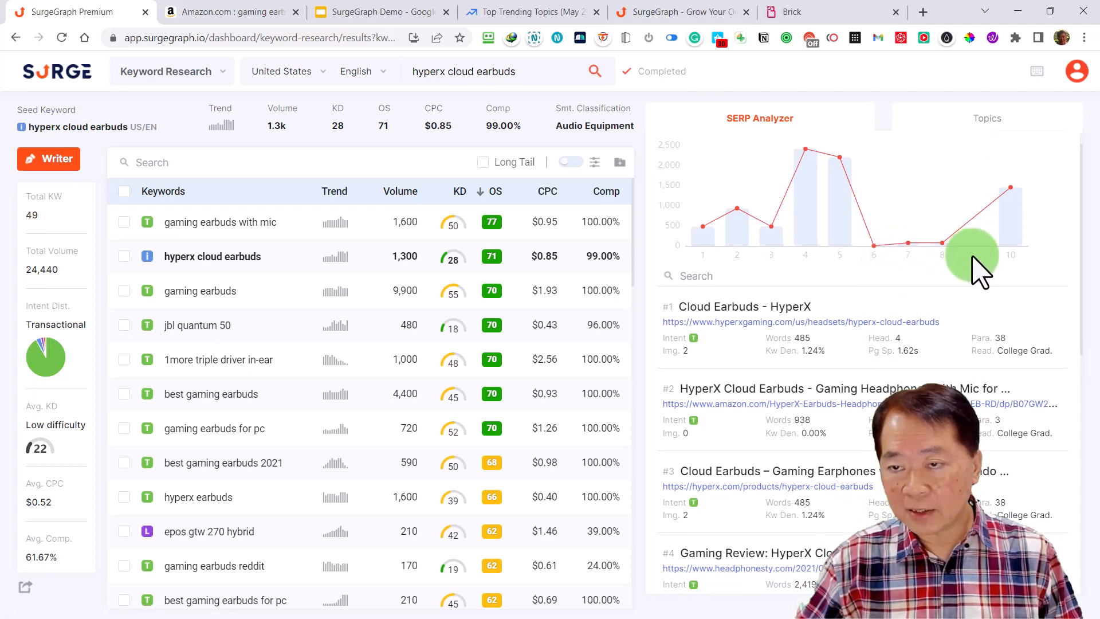
scroll(825, 361, "down", 9)
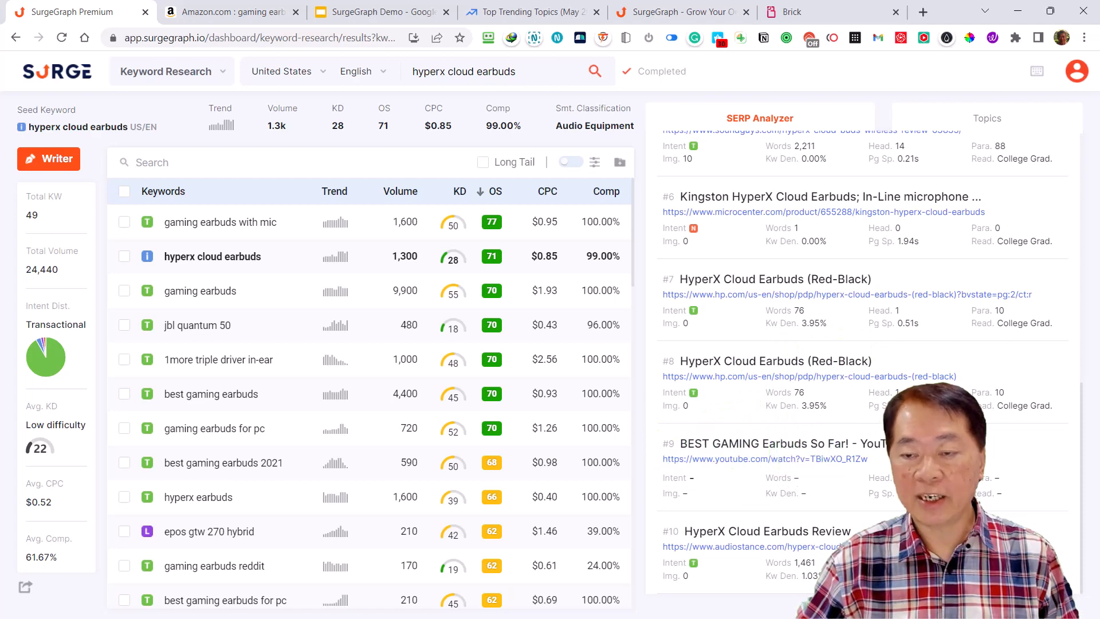
scroll(859, 361, "up", 6)
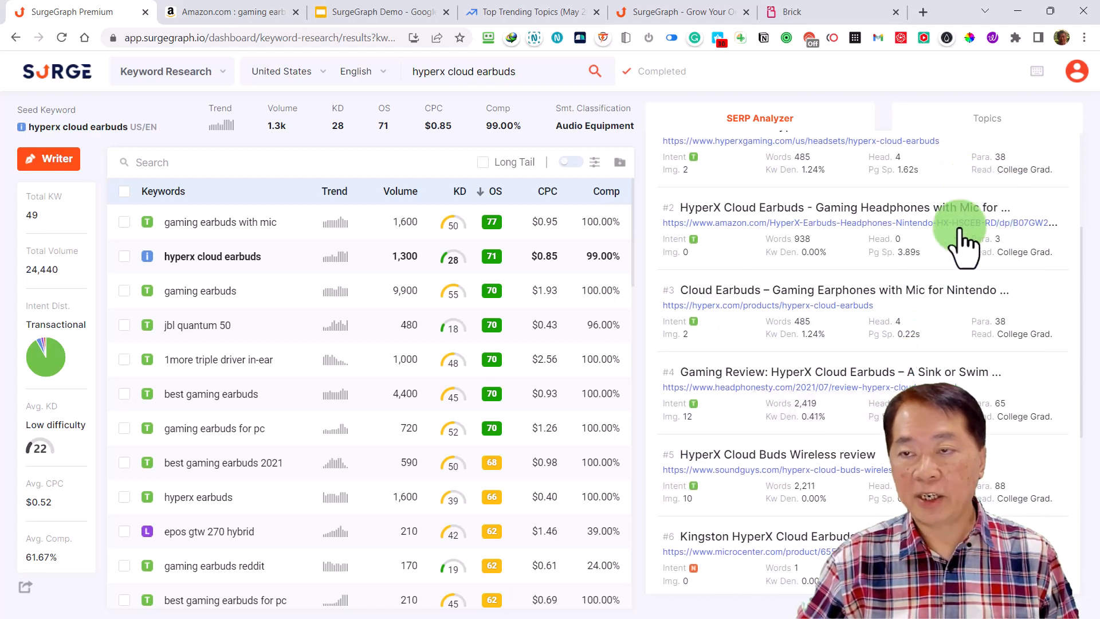
scroll(951, 270, "up", 4)
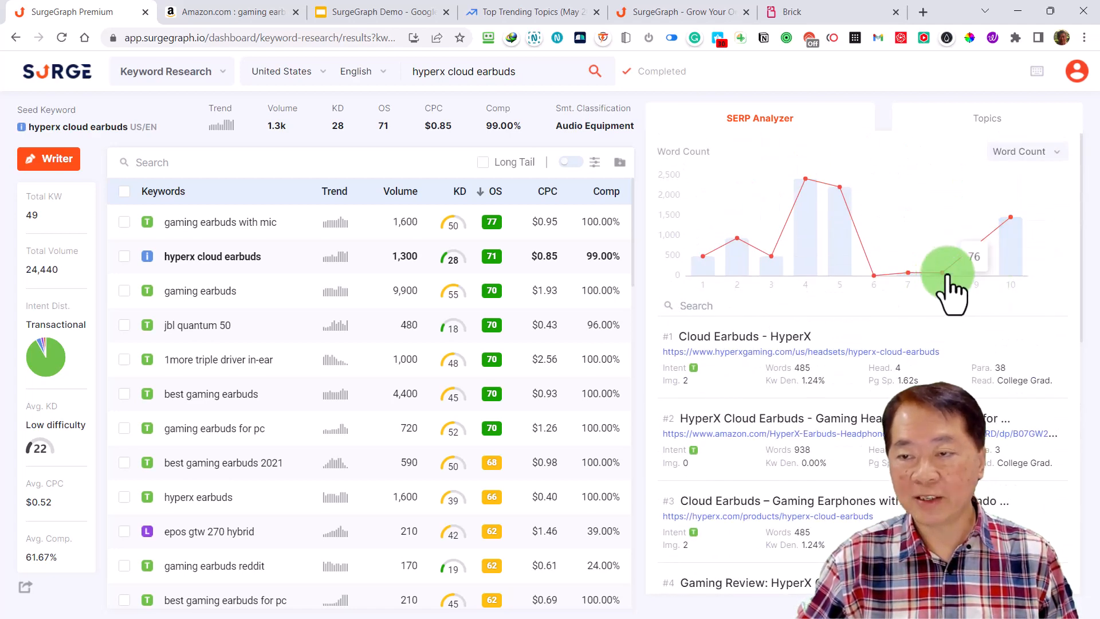
scroll(893, 395, "down", 10)
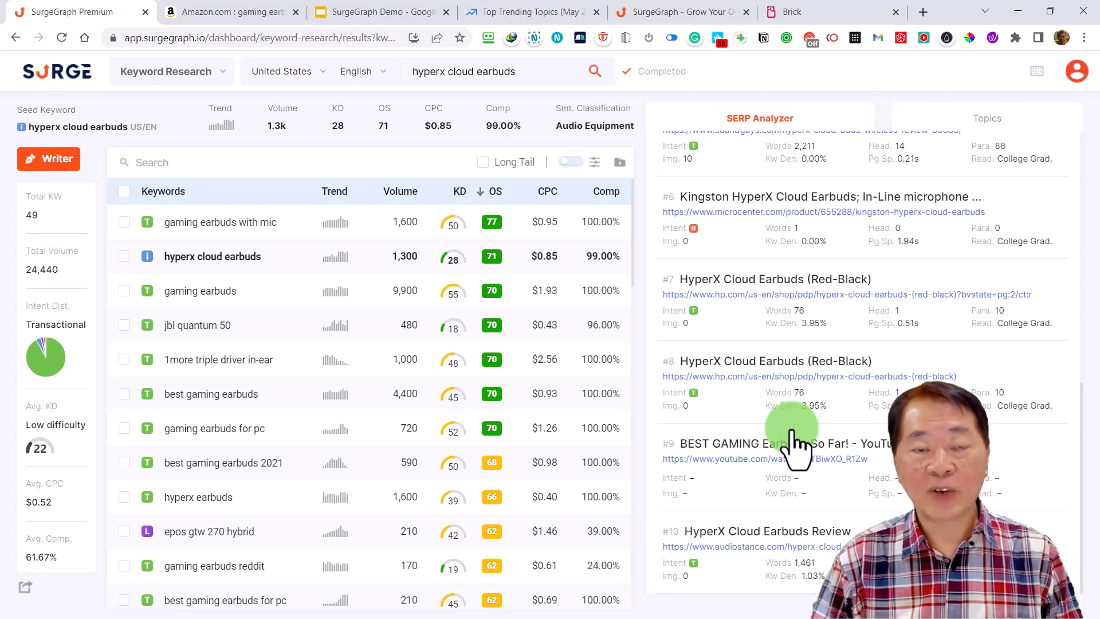
scroll(793, 444, "up", 9)
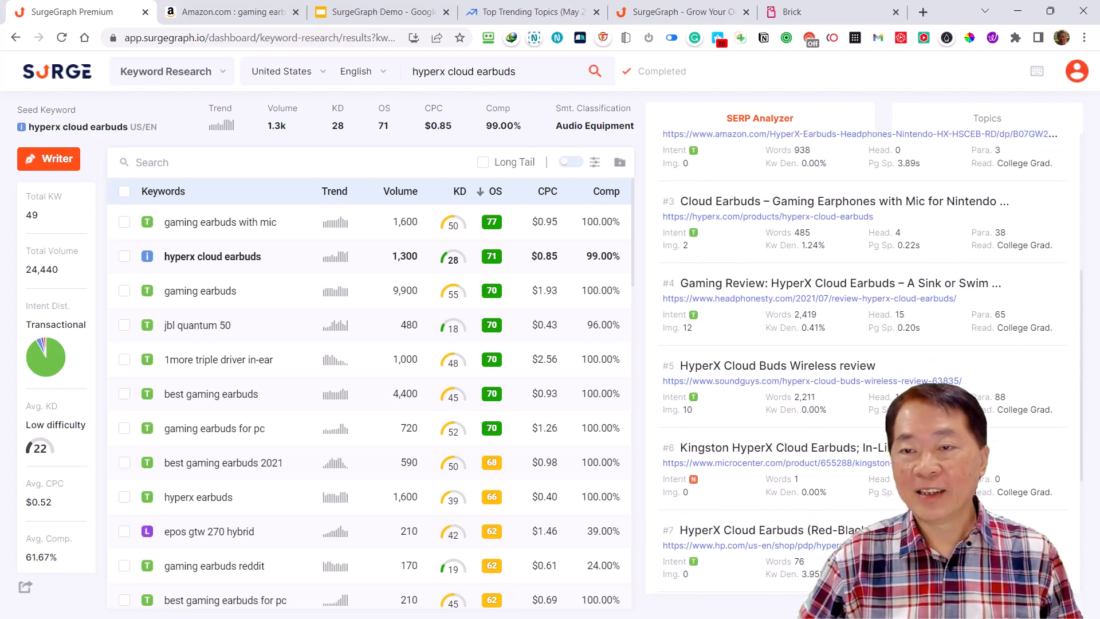
scroll(792, 444, "up", 1)
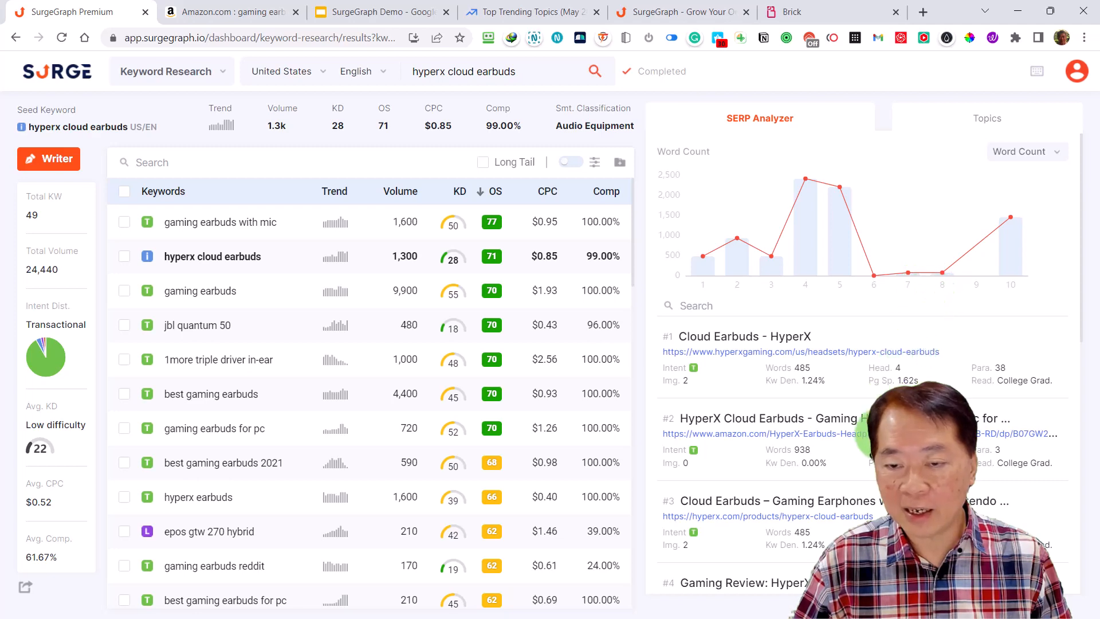
scroll(868, 424, "down", 5)
scroll(872, 489, "down", 2)
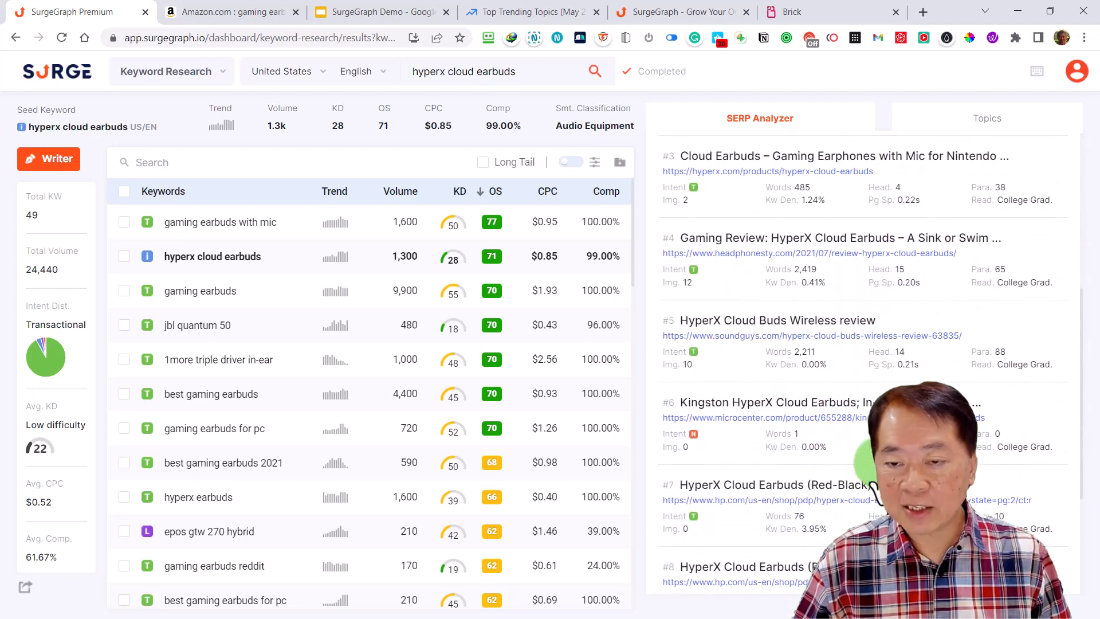
scroll(865, 361, "down", 1)
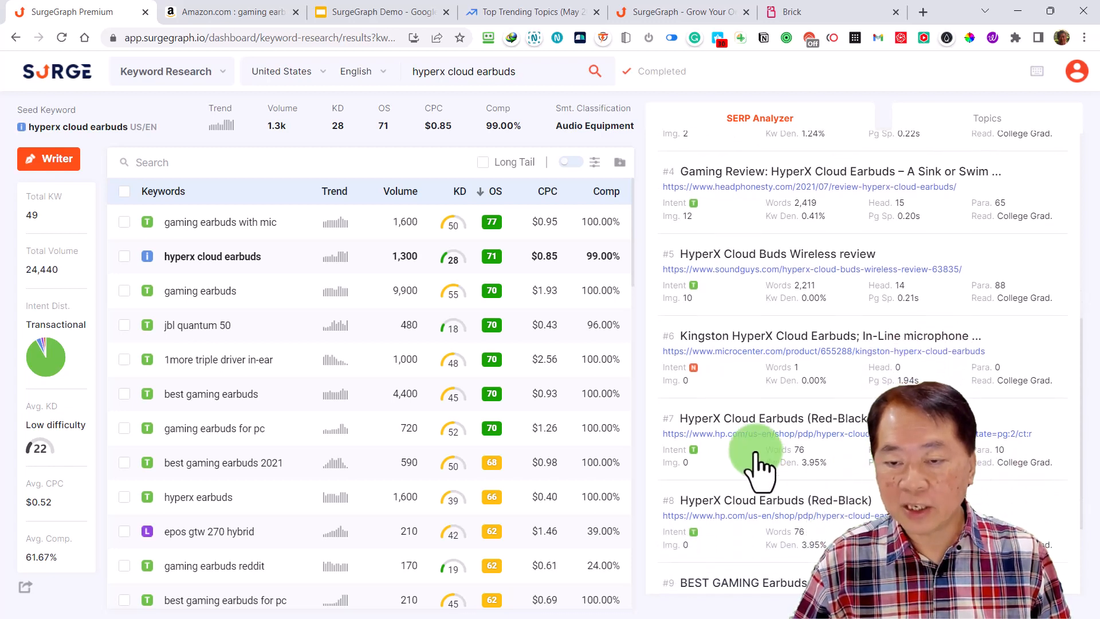
Open the HP product page ranked #8 for HyperX Cloud Earbuds, read through its content, and return to SurgeGraph
left_click(782, 530)
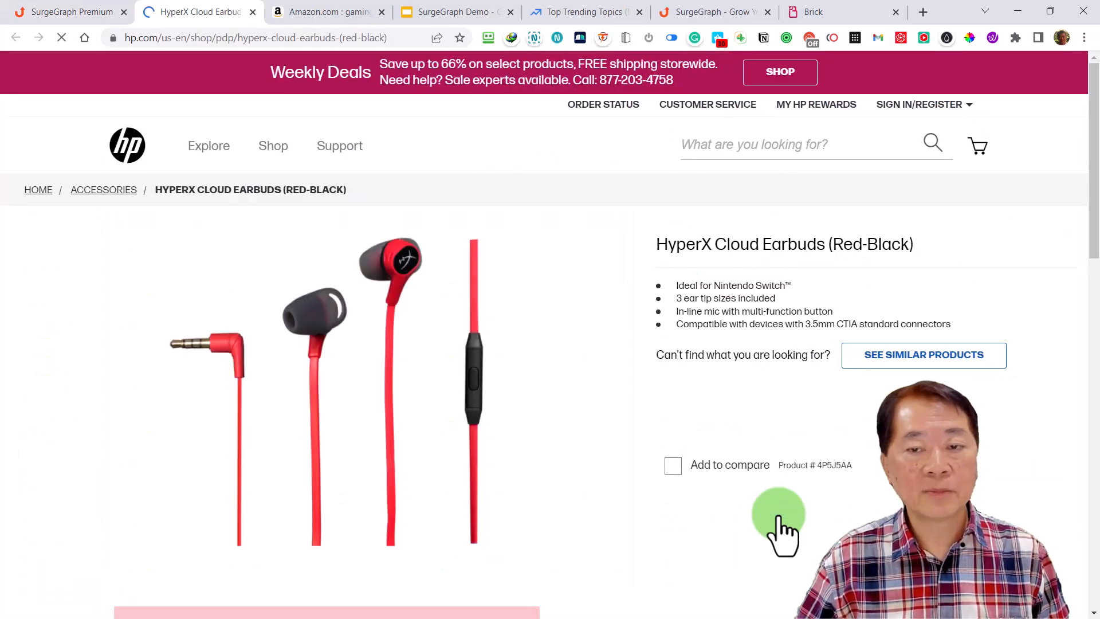
scroll(816, 434, "down", 7)
scroll(818, 441, "up", 7)
scroll(819, 448, "down", 9)
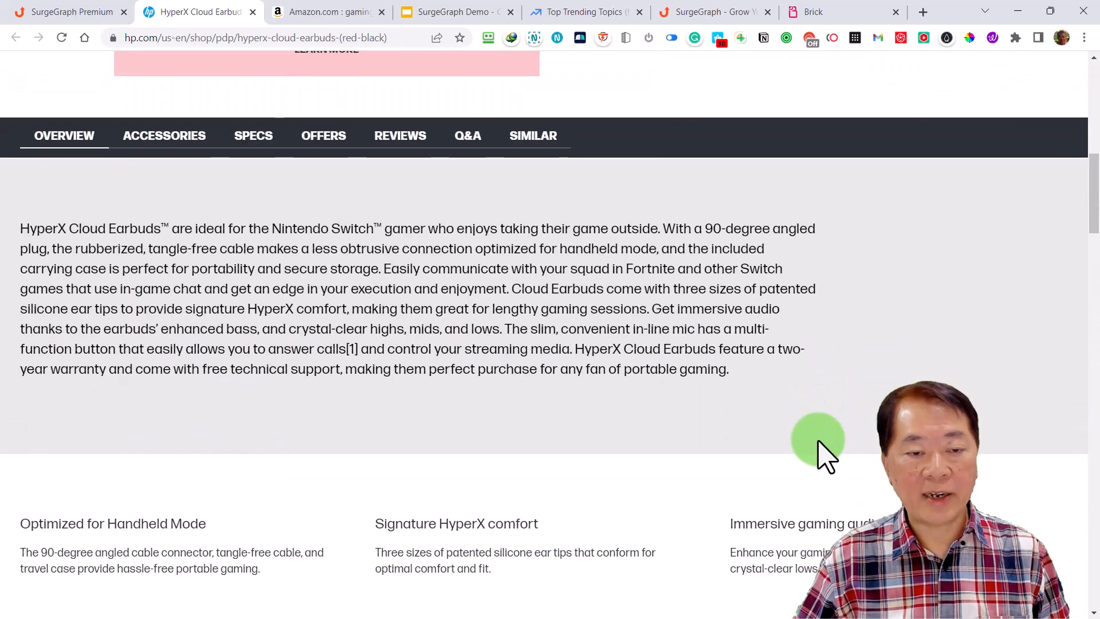
scroll(825, 455, "down", 4)
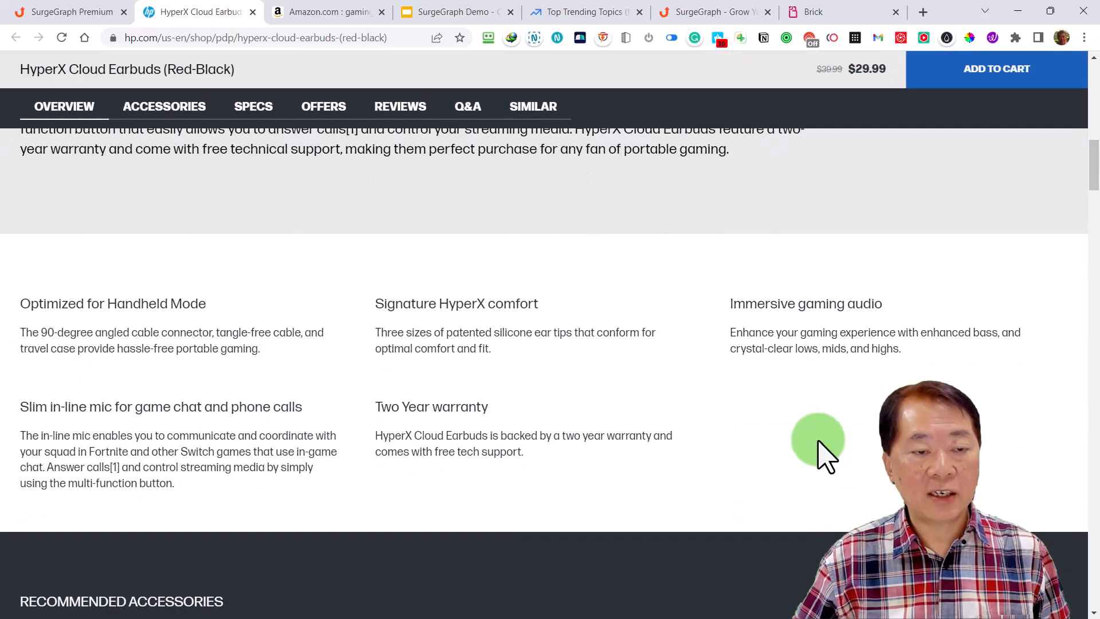
scroll(824, 455, "up", 5)
scroll(824, 455, "up", 10)
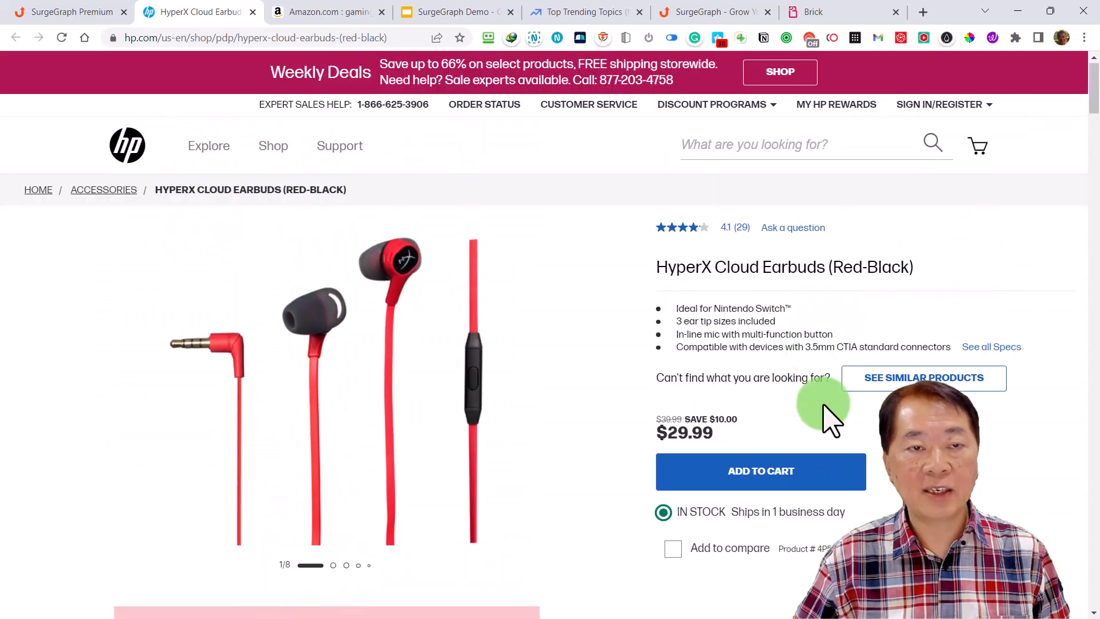
left_click(83, 13)
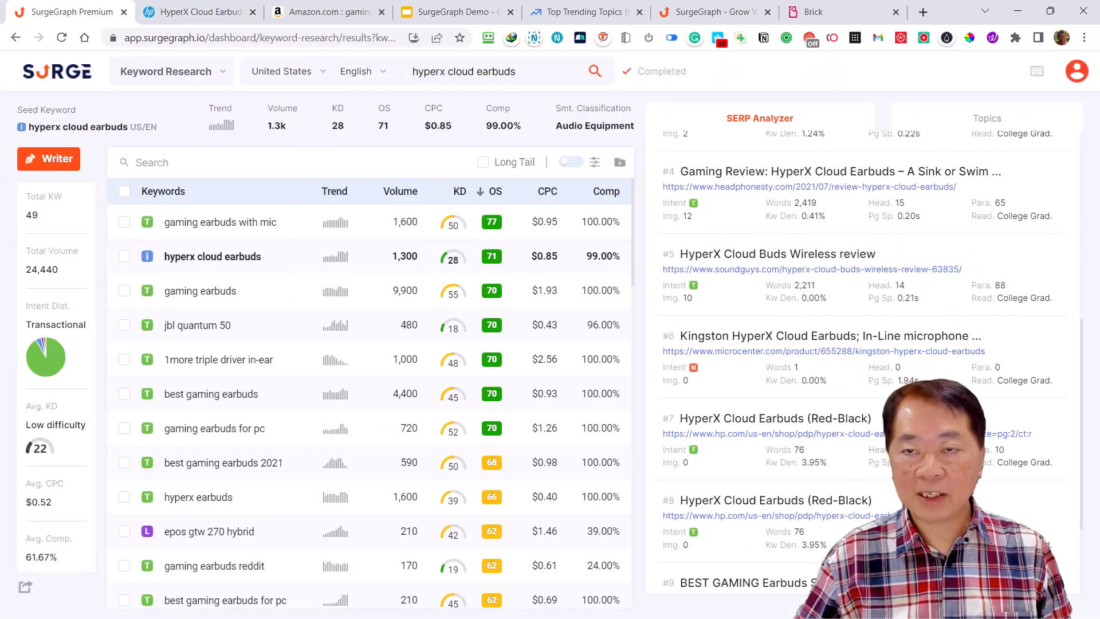
Check the word-count chart against the lower-ranking pages to judge how much content competing pages contain
scroll(974, 311, "down", 3)
scroll(946, 361, "up", 10)
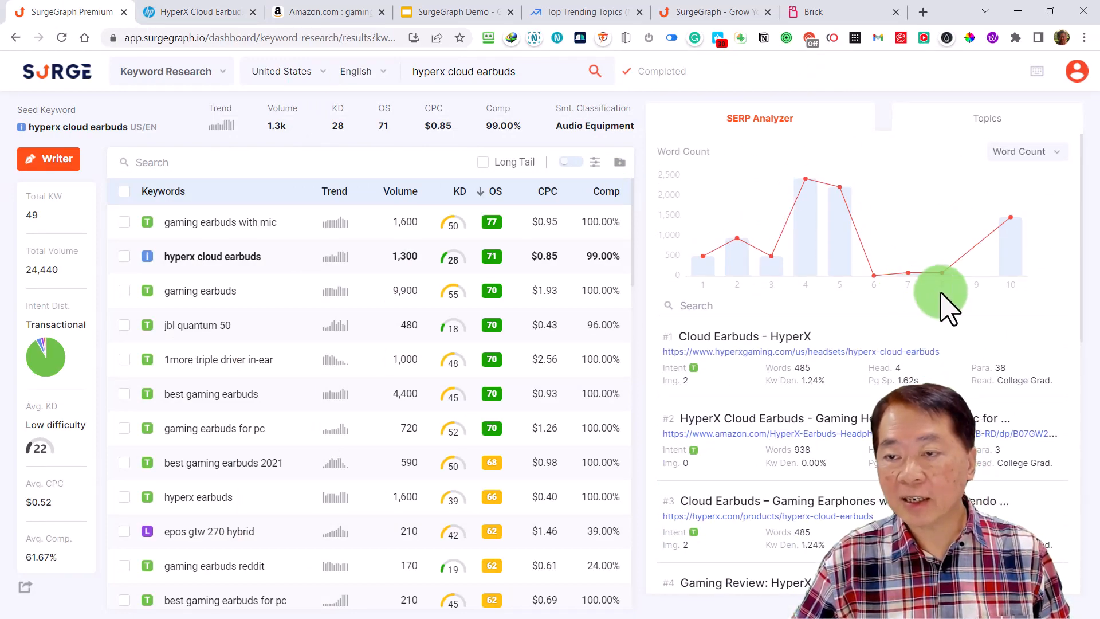
scroll(945, 298, "down", 5)
scroll(874, 444, "down", 3)
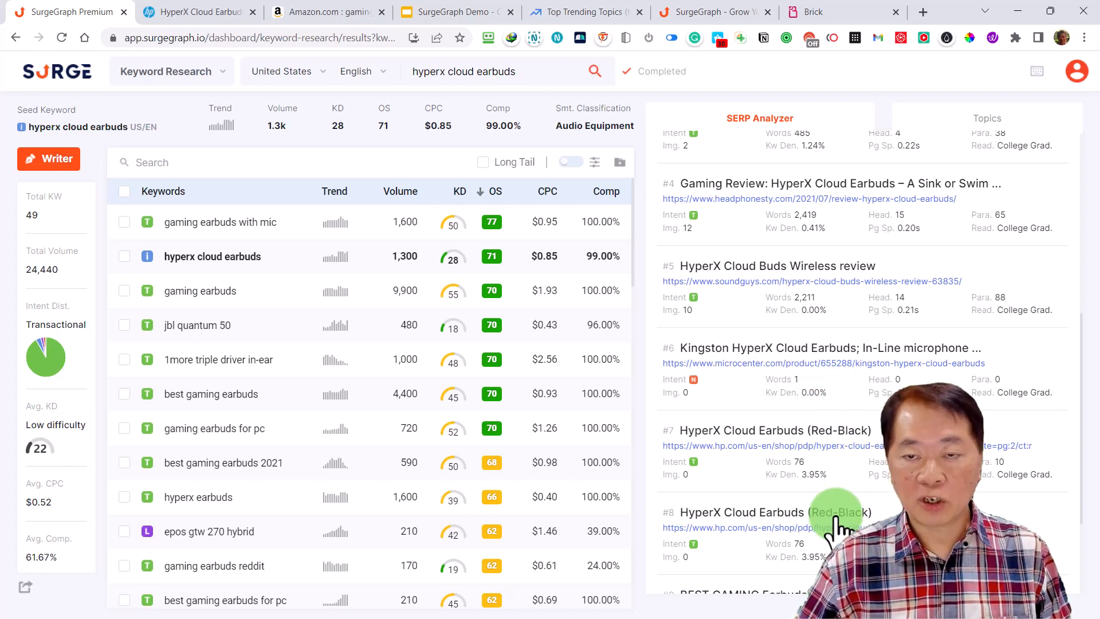
scroll(838, 525, "up", 7)
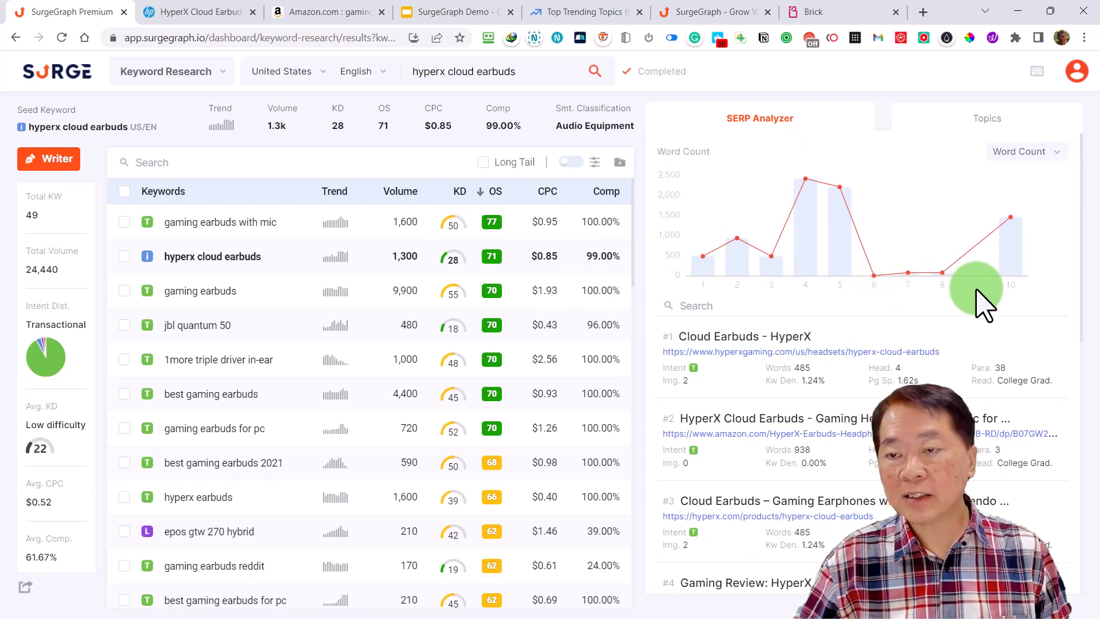
mouse_move(903, 269)
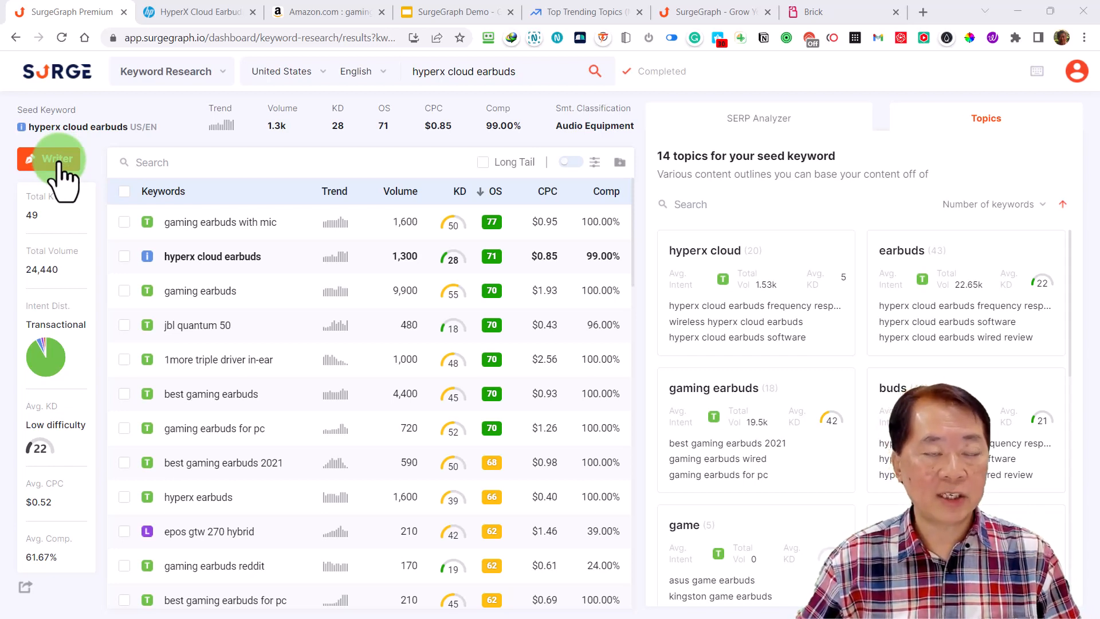
Open the Content Writer and examine its setup fields for writing new content and for optimizing existing content
mouse_move(216, 254)
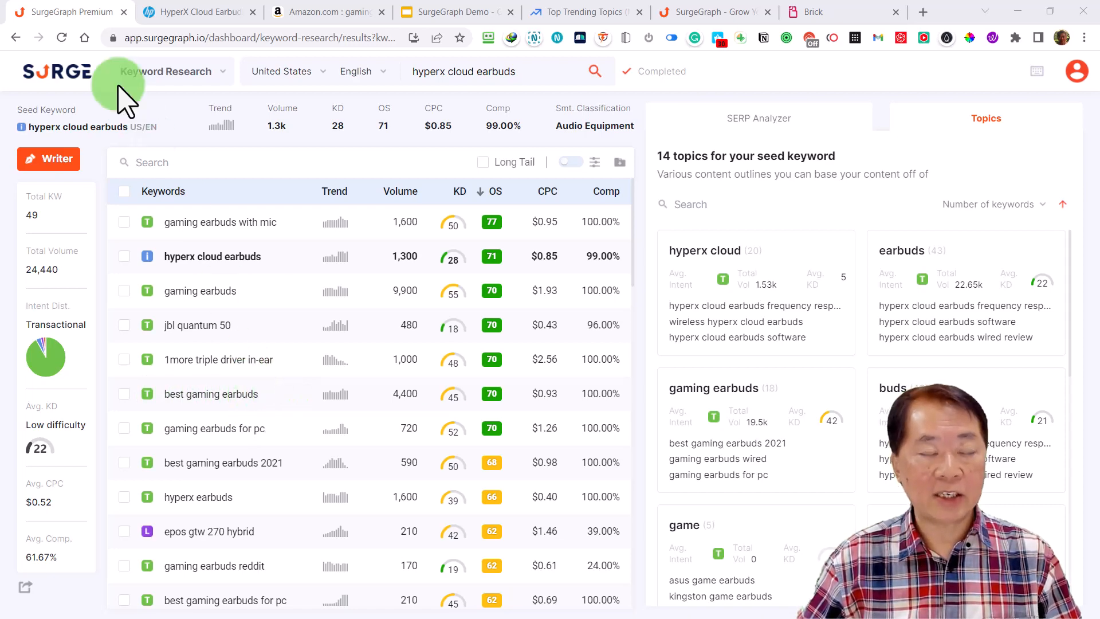
left_click(68, 74)
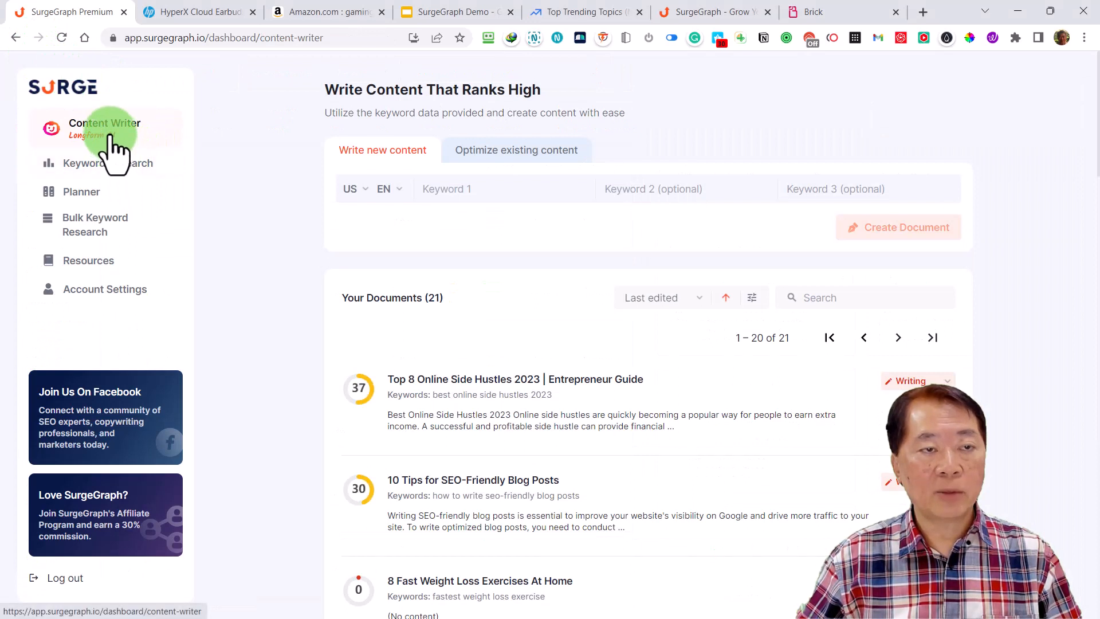
left_click(439, 192)
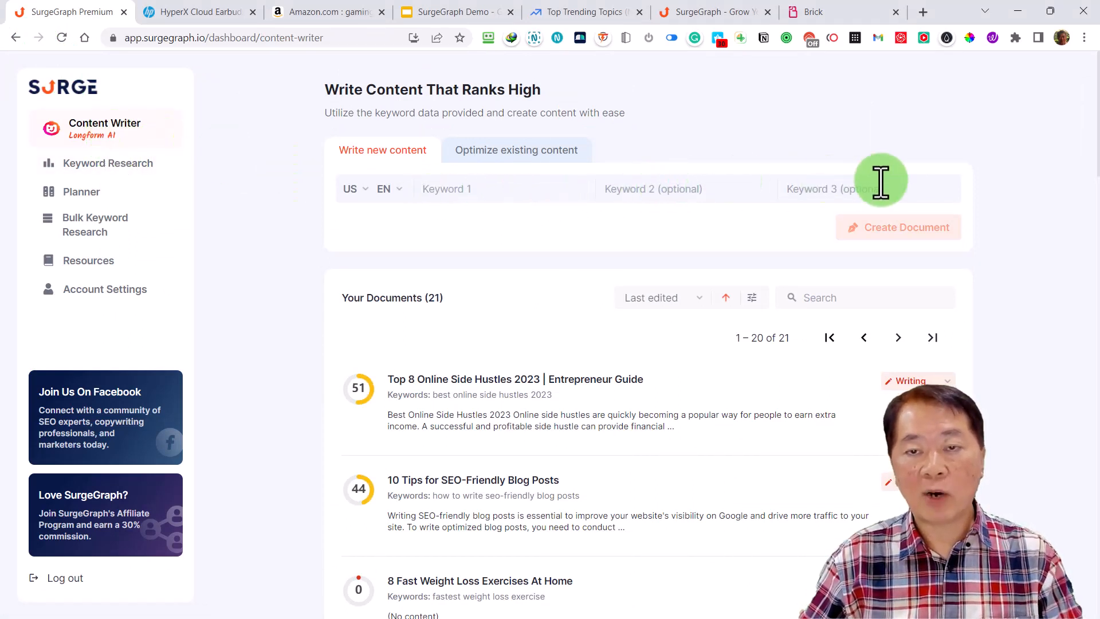
left_click(352, 195)
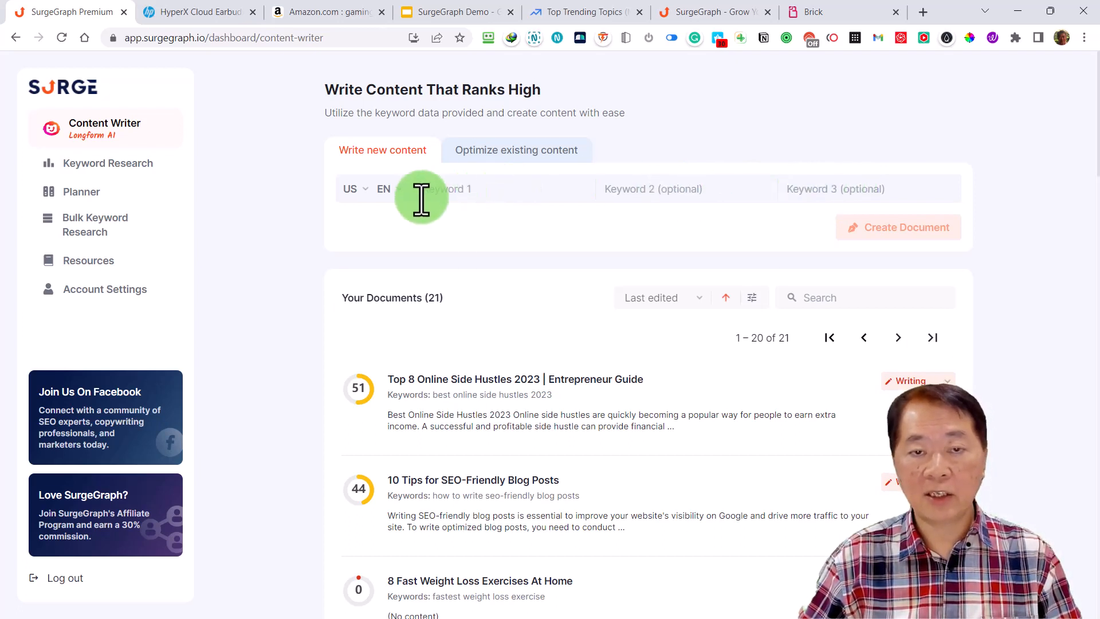
left_click(493, 188)
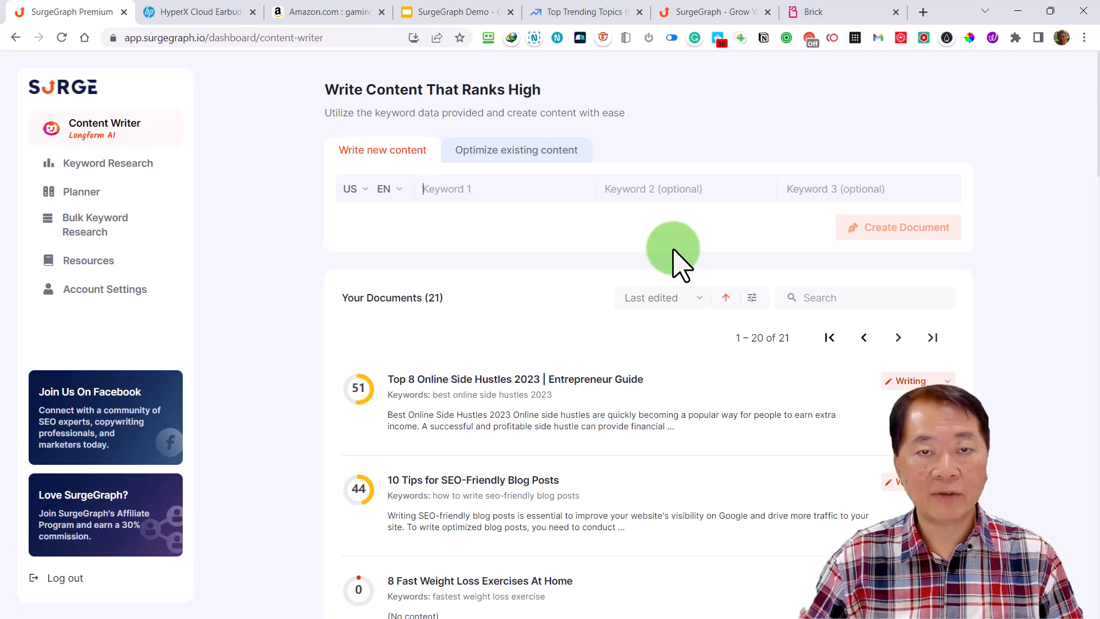
left_click(523, 161)
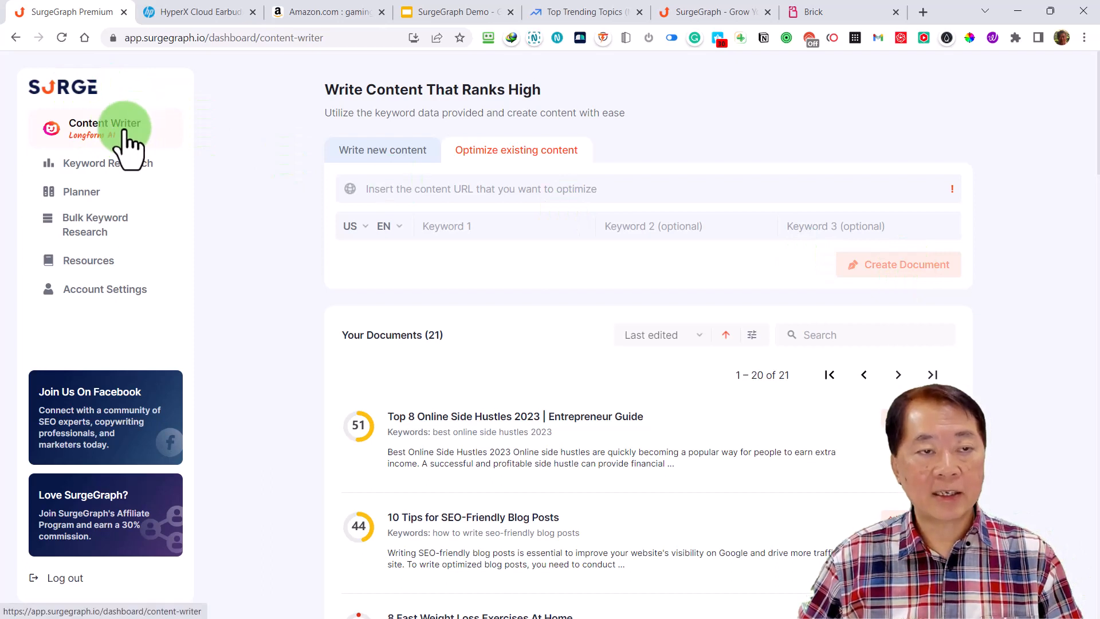
left_click(411, 160)
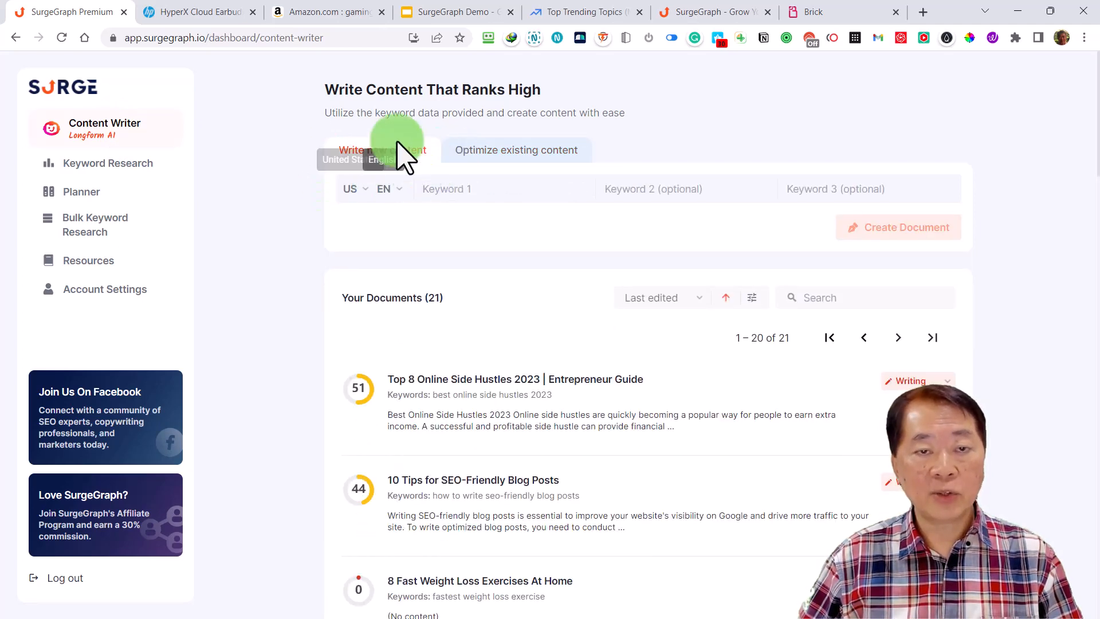
Return to Keyword Research, reopen the saved "hyperx cloud earbuds" search, and show its related topics
left_click(117, 167)
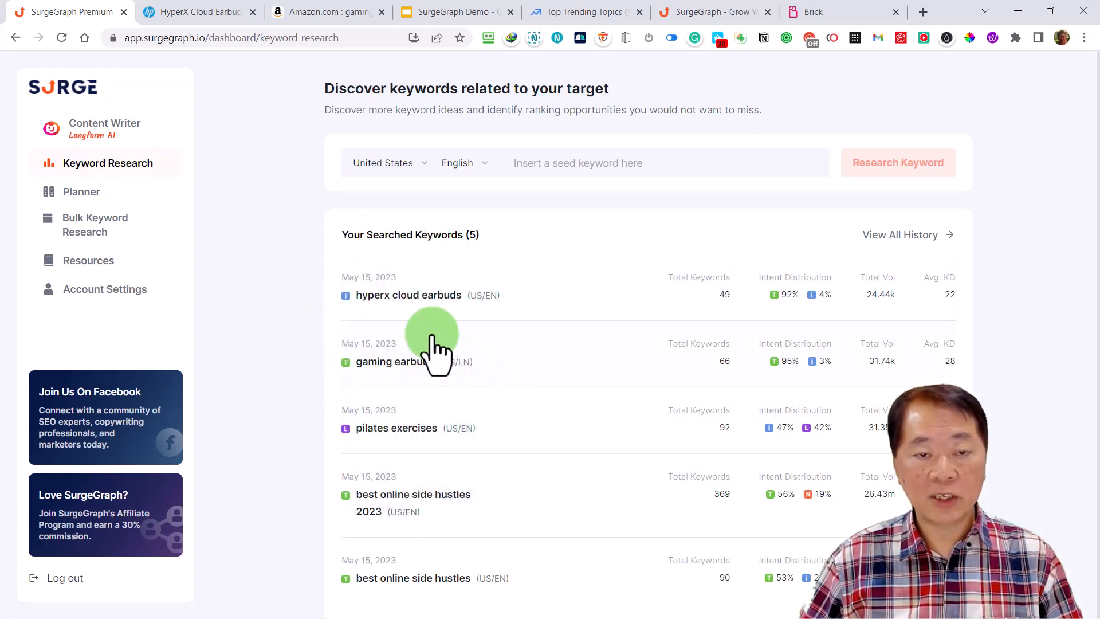
left_click(416, 296)
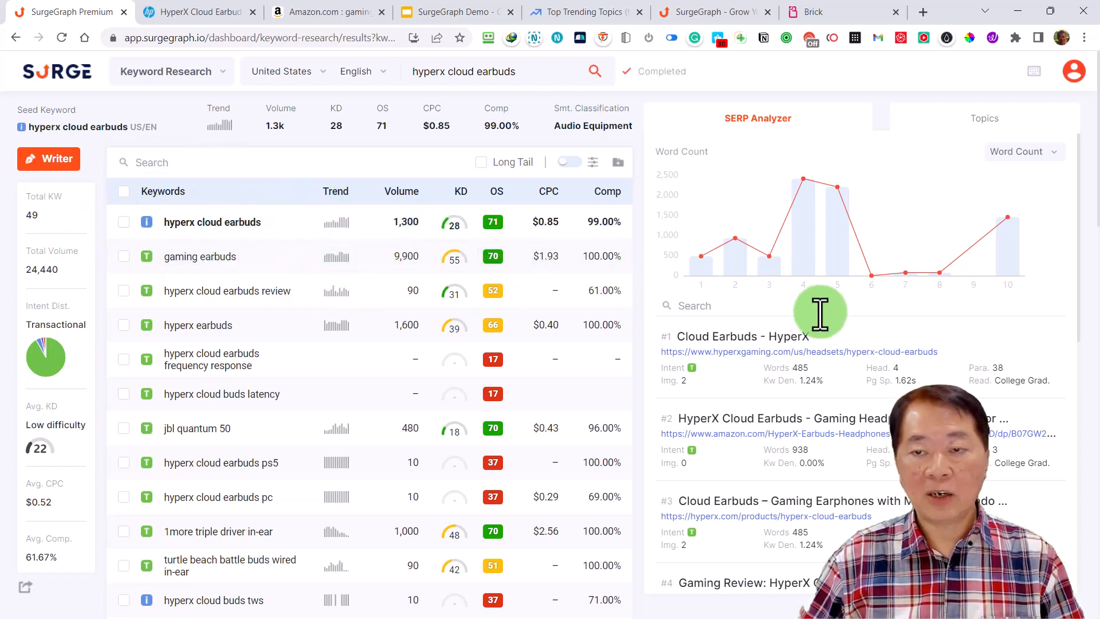
left_click(988, 122)
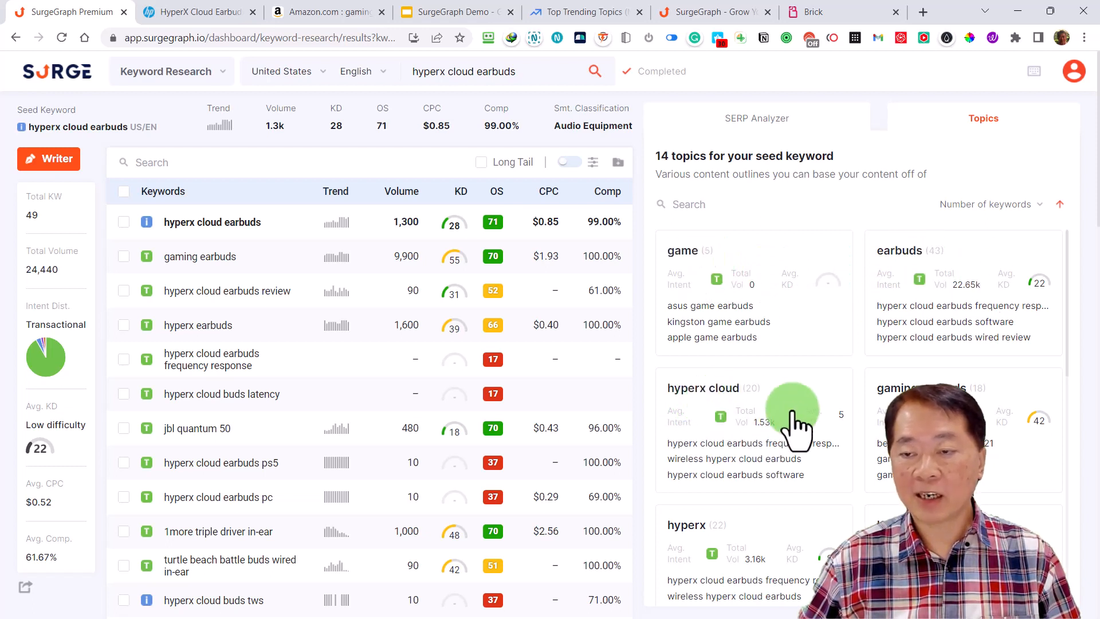
Review the topic groups for "hyperx cloud earbuds", inspect the keywords in the "mic" topic, and return to the topic overview
scroll(782, 421, "down", 3)
scroll(888, 444, "down", 5)
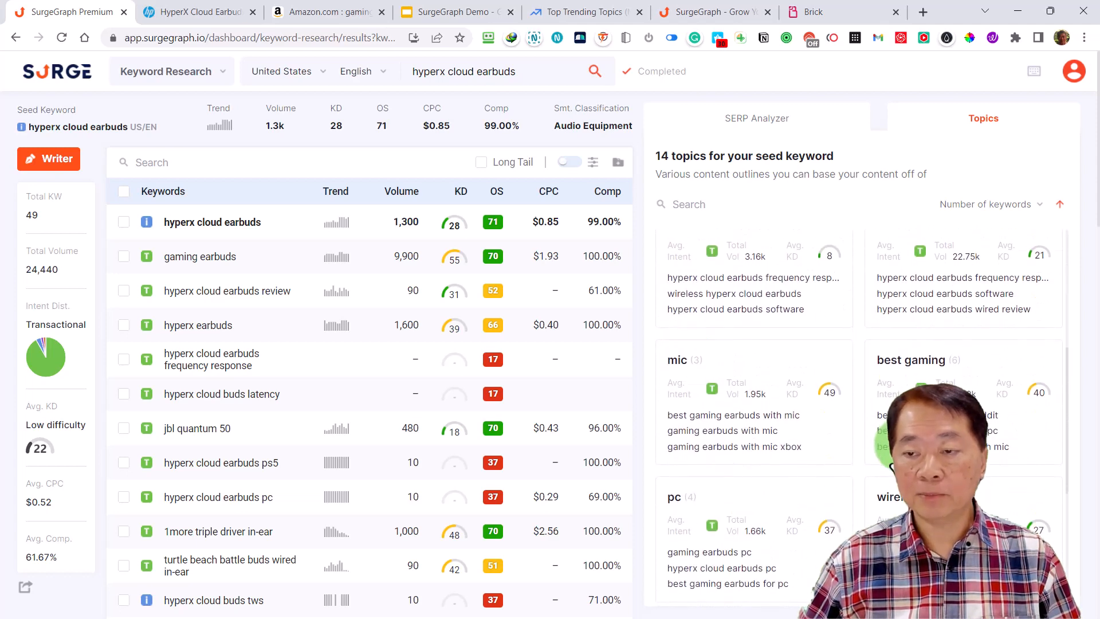
scroll(890, 459, "down", 3)
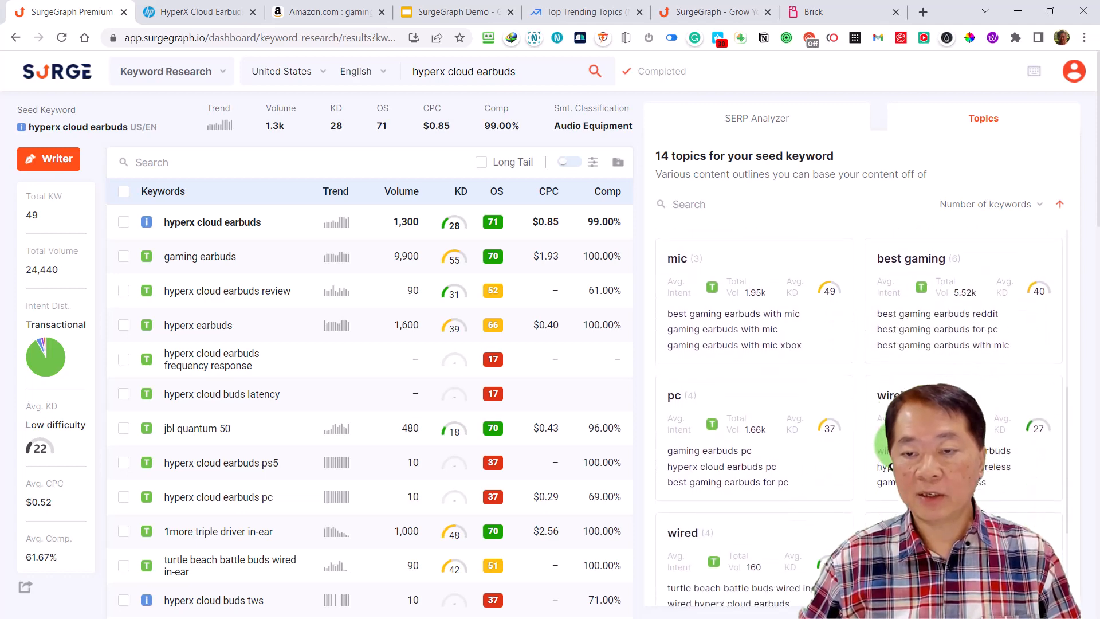
left_click(768, 344)
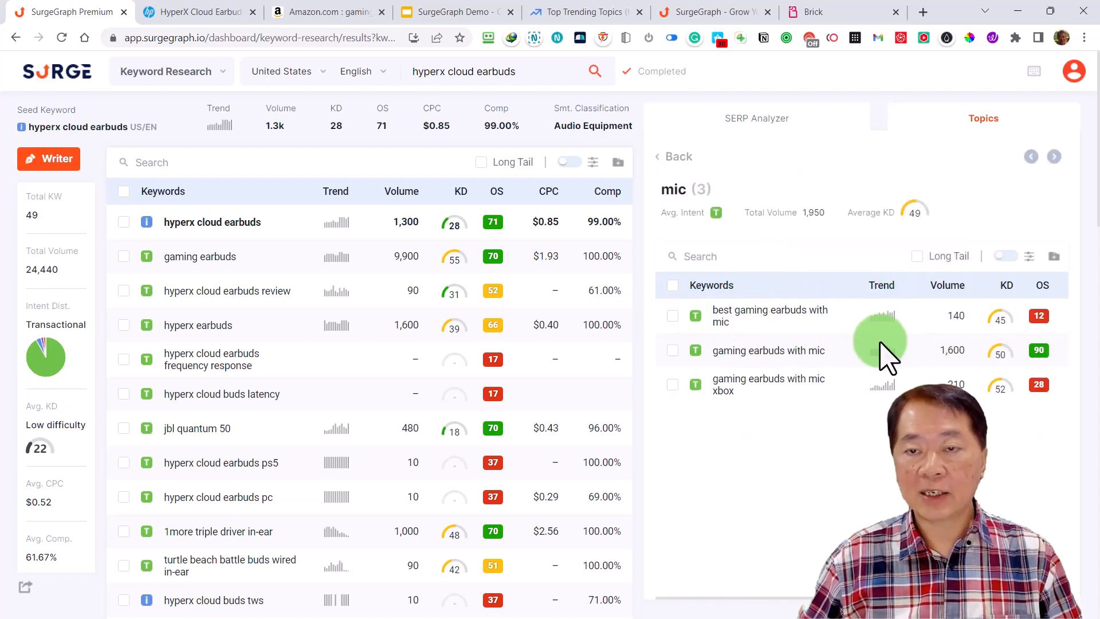
left_click(676, 157)
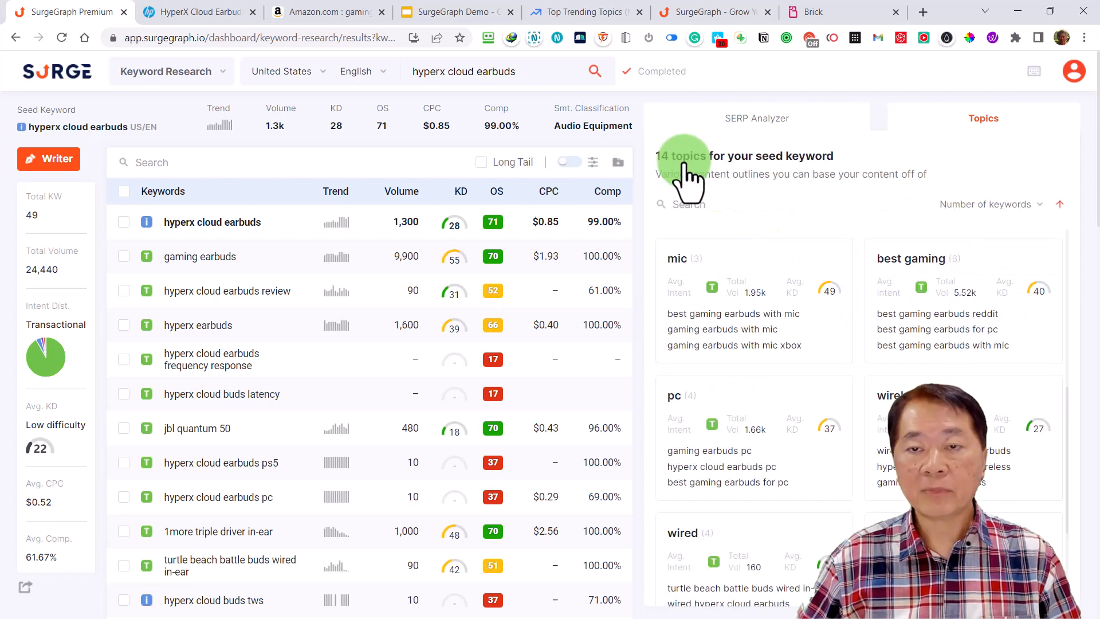
Create a new Content Writer document for the keyword "hyperx cloud earbuds" and open its outline
mouse_move(281, 224)
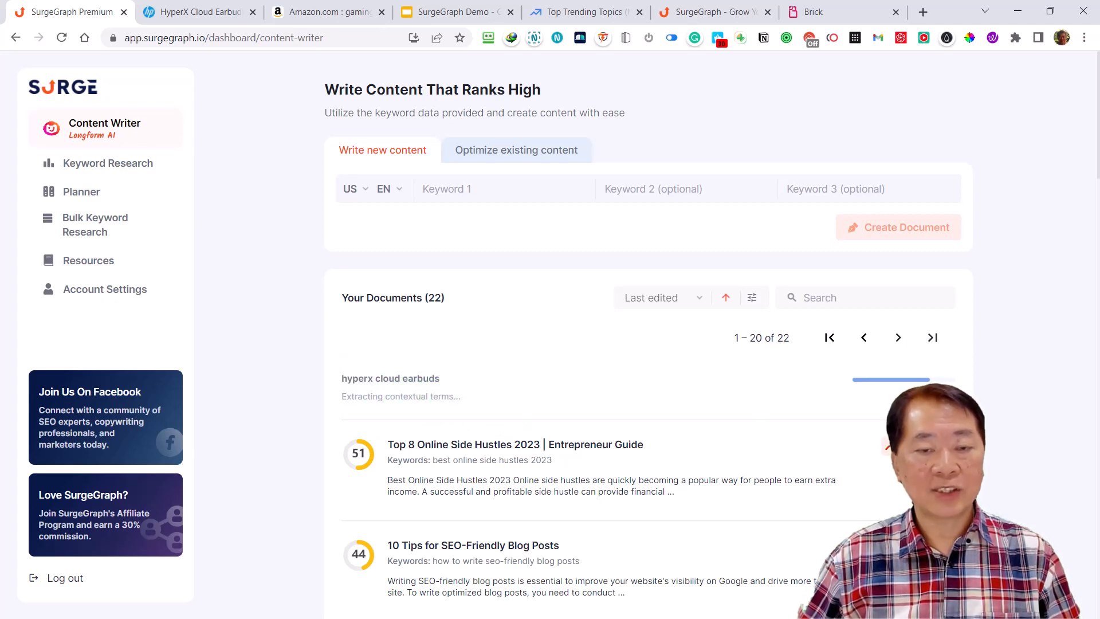
scroll(339, 177, "down", 3)
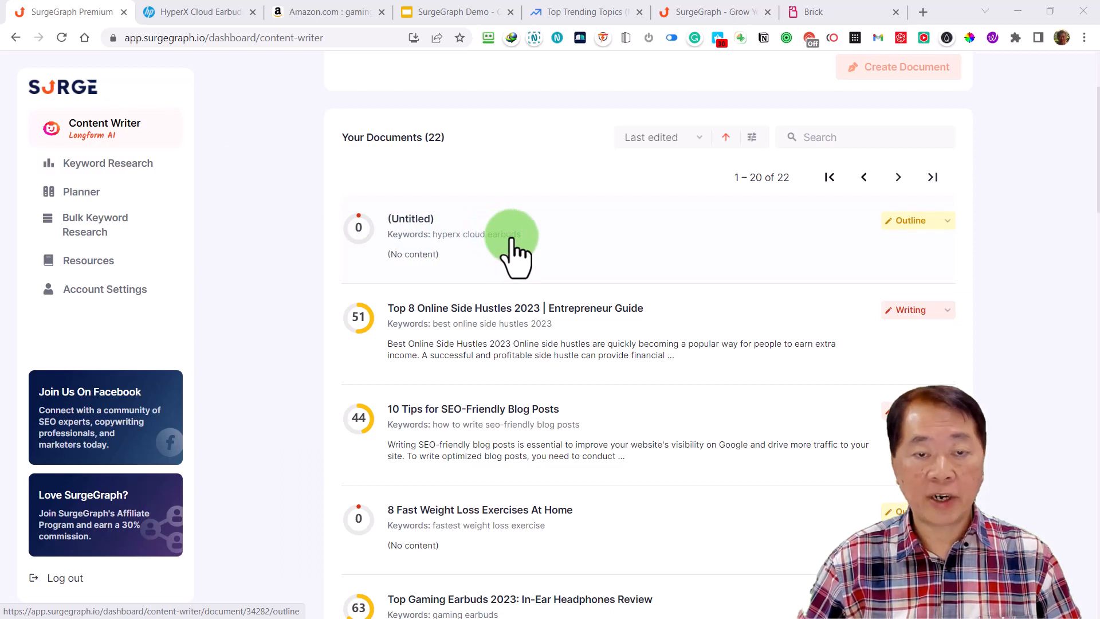
left_click(442, 238)
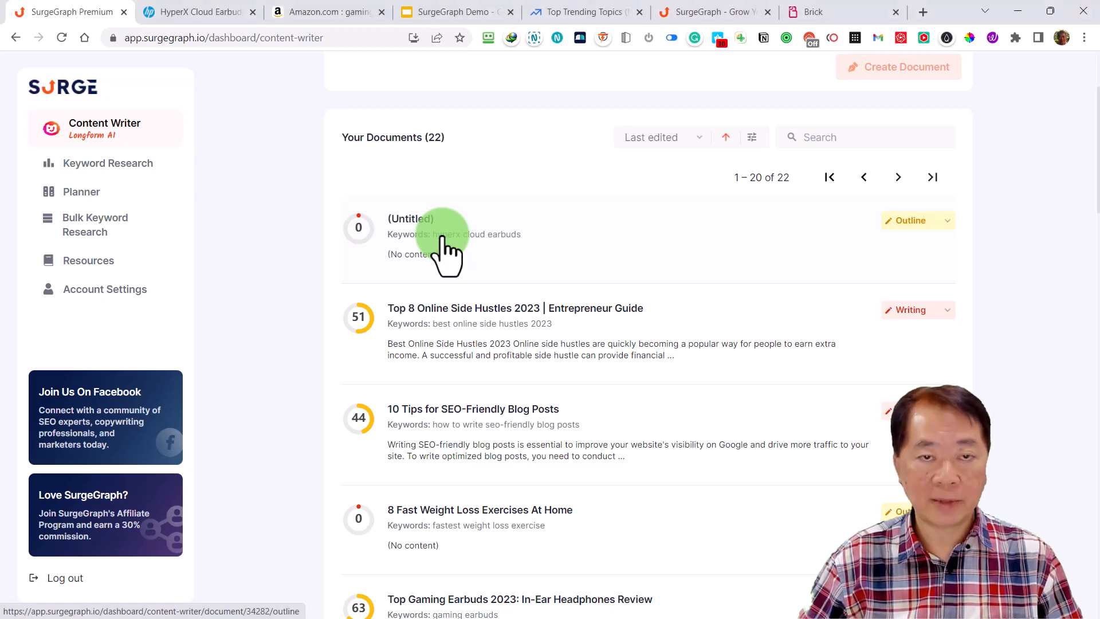
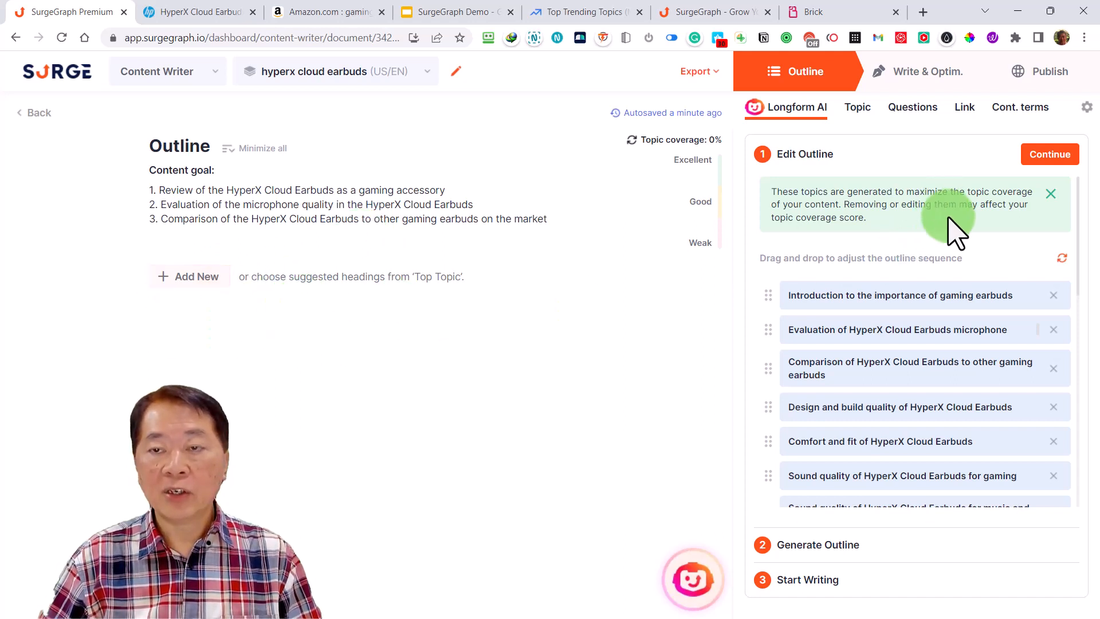
Preview the Write & Optim. stage without skipping the outline, and examine the SERP settings for competitors
scroll(965, 321, "down", 1)
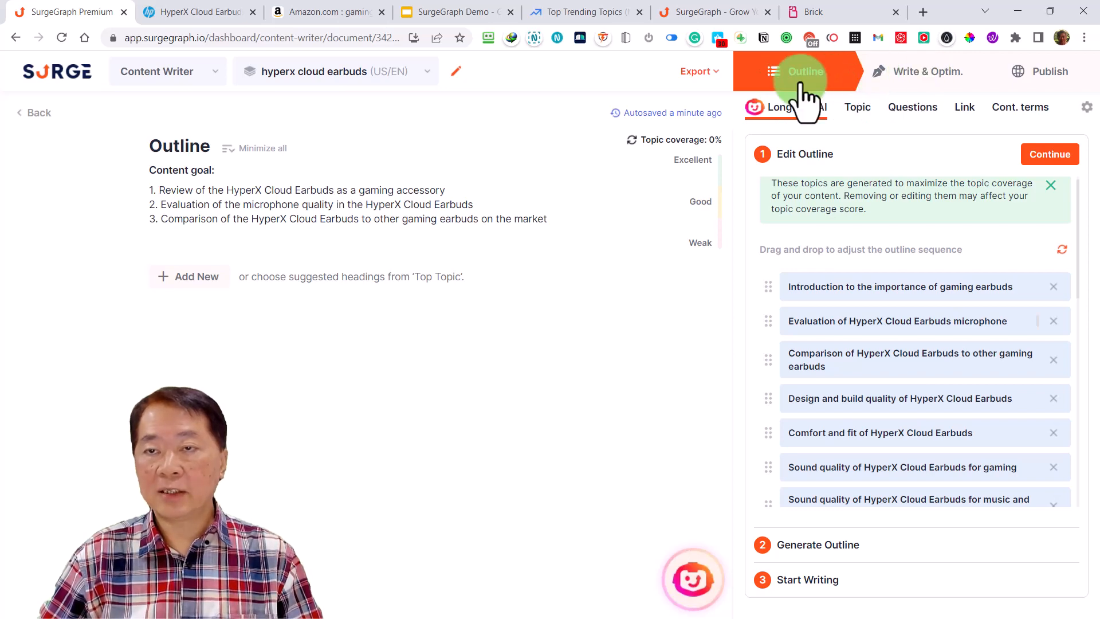
left_click(902, 78)
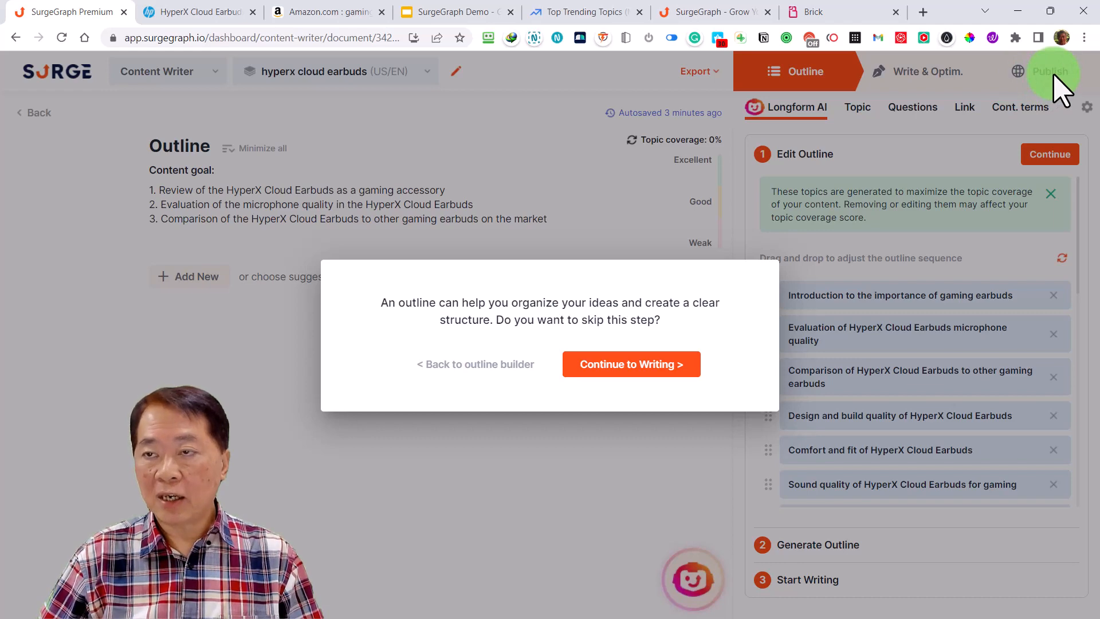
left_click(484, 366)
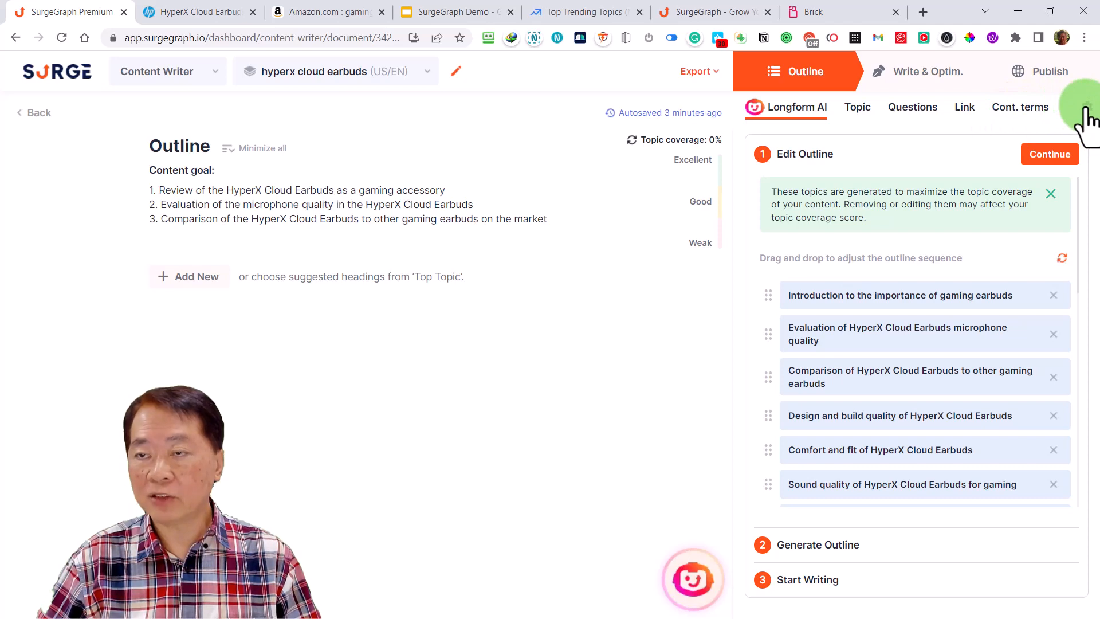
left_click(1087, 109)
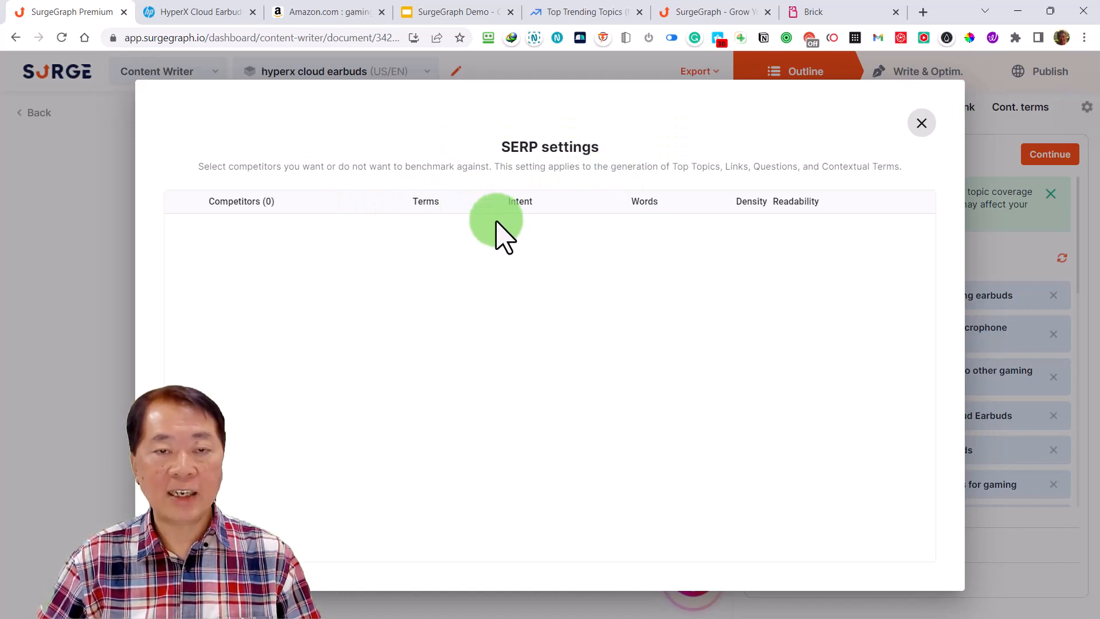
left_click(922, 123)
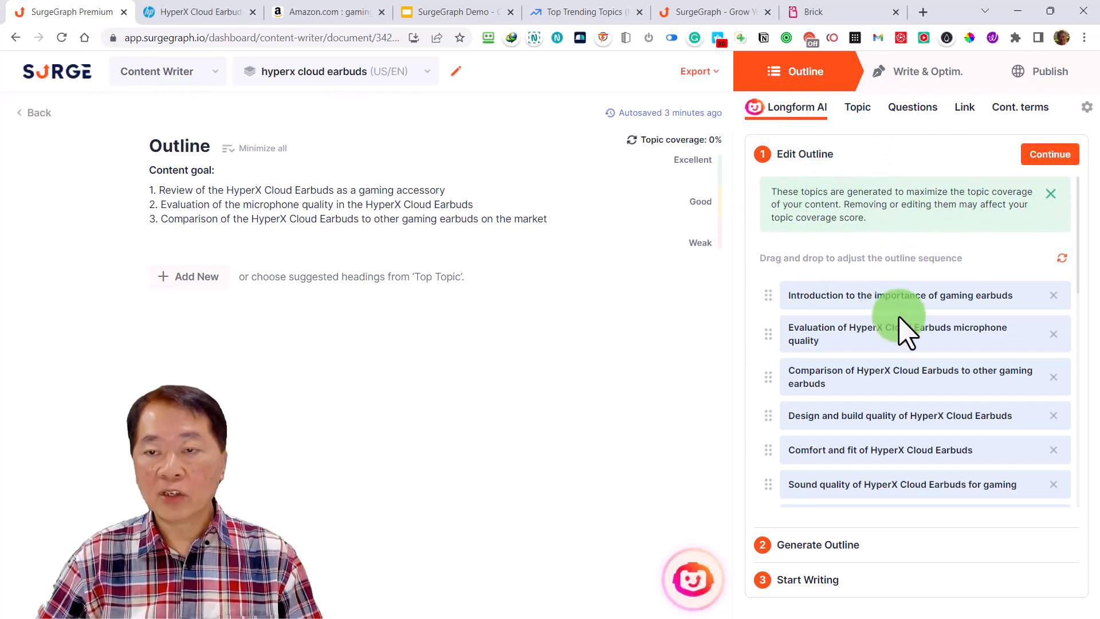
Examine the generated outline topics and the additional topic suggestions for the HyperX Cloud Earbuds document
scroll(906, 327, "down", 2)
scroll(905, 331, "down", 3)
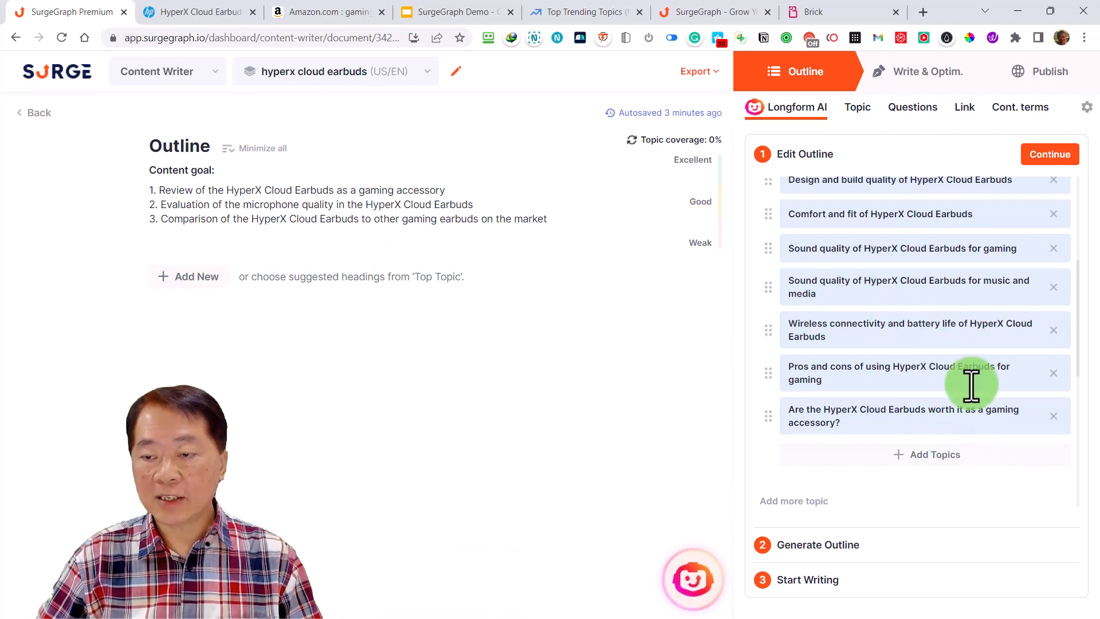
scroll(974, 390, "up", 5)
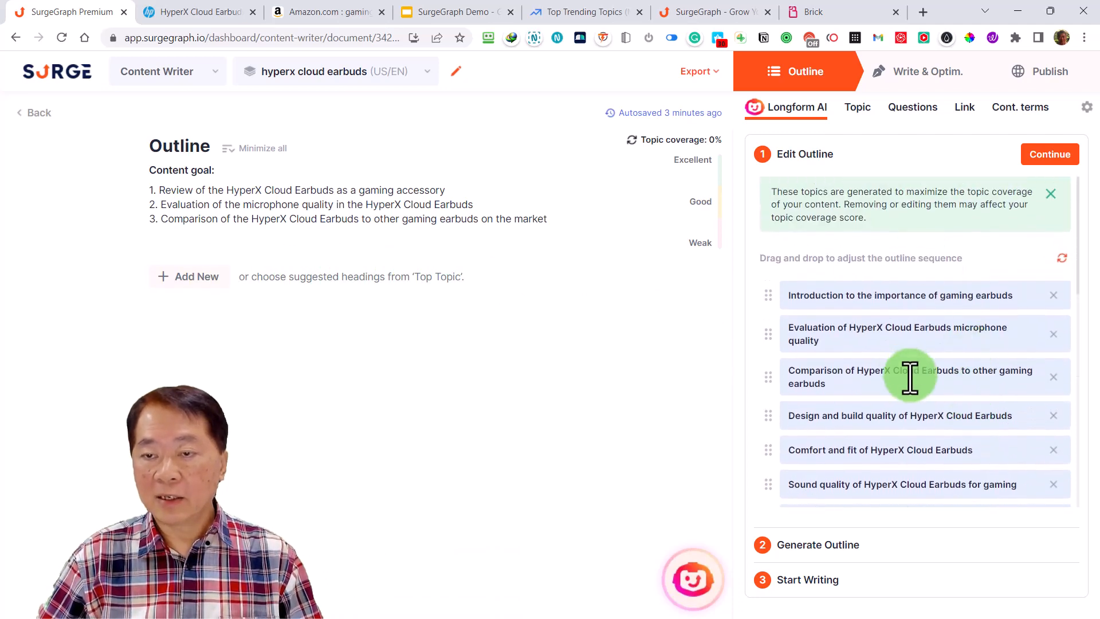
scroll(909, 378, "down", 4)
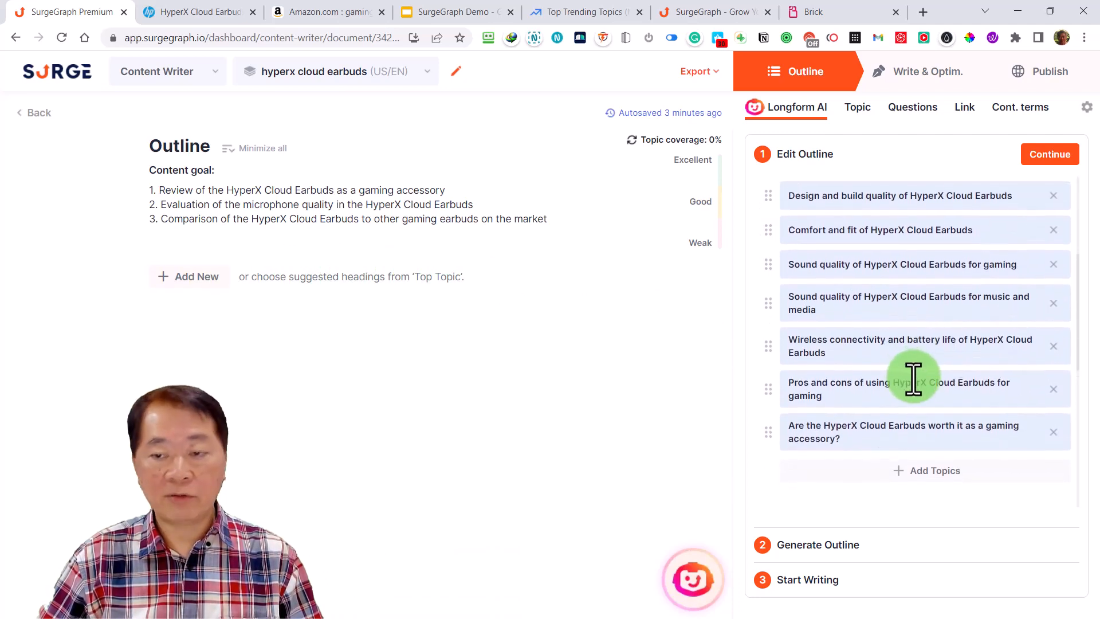
scroll(914, 378, "down", 3)
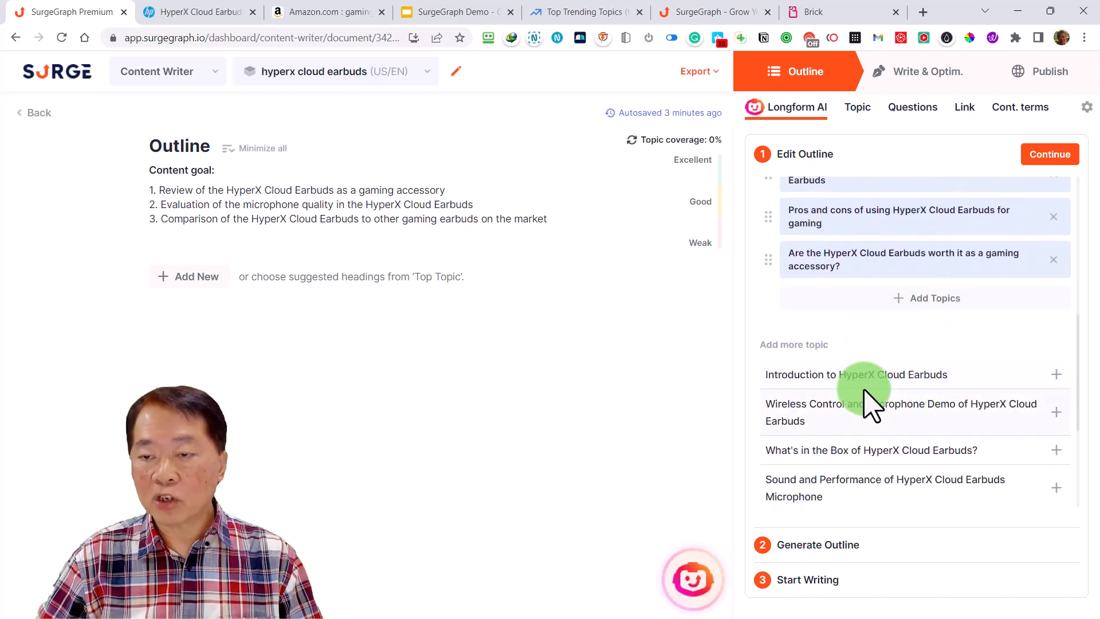
scroll(865, 393, "down", 3)
scroll(871, 405, "down", 1)
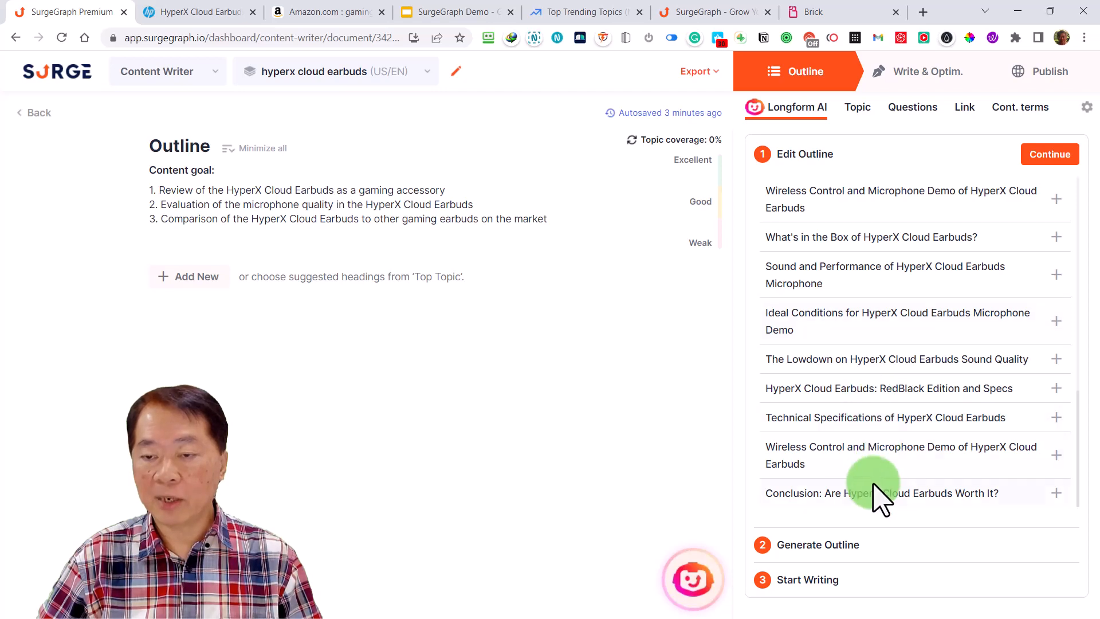
scroll(871, 462, "up", 5)
scroll(875, 456, "up", 5)
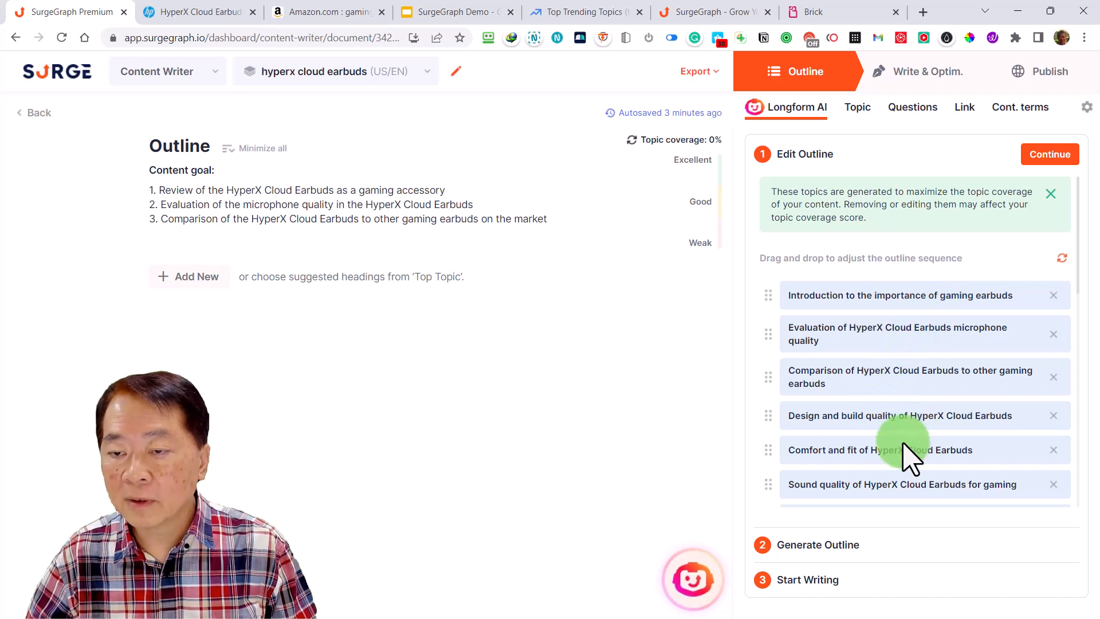
Add the suggested topic "Conclusion: Are HyperX Cloud Earbuds Worth It?" to the outline topics and check its placement
scroll(890, 418, "down", 2)
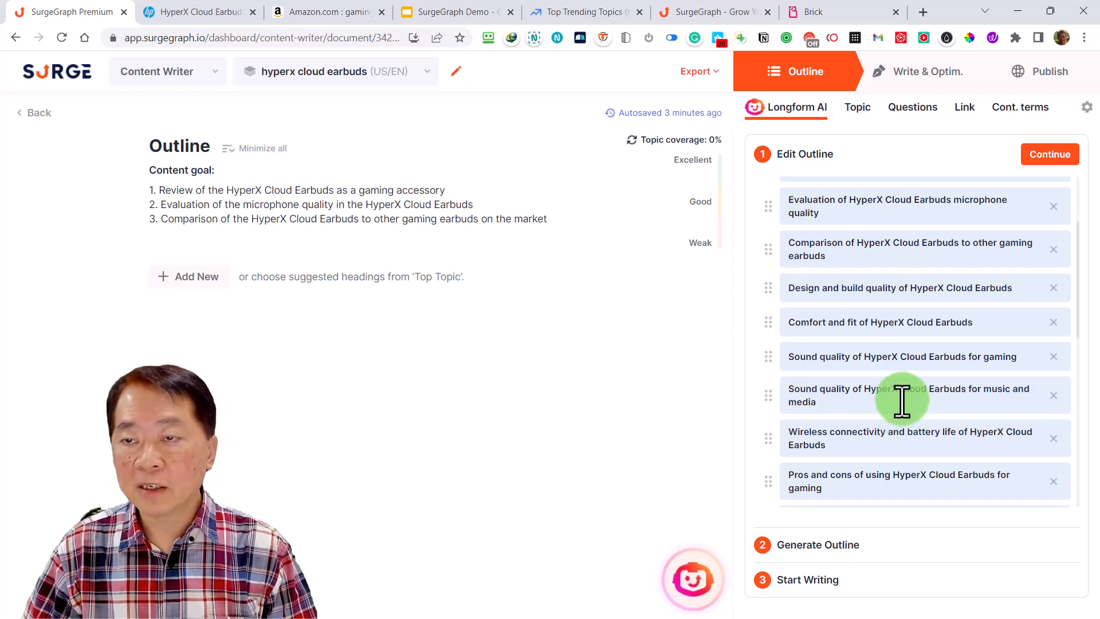
scroll(902, 400, "down", 2)
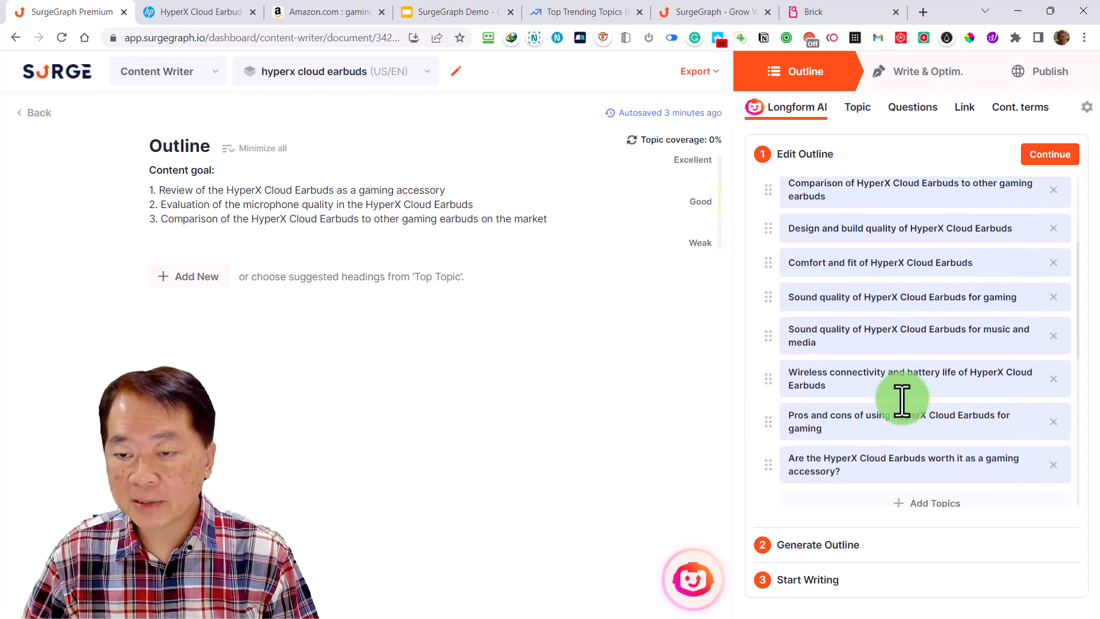
scroll(901, 399, "down", 2)
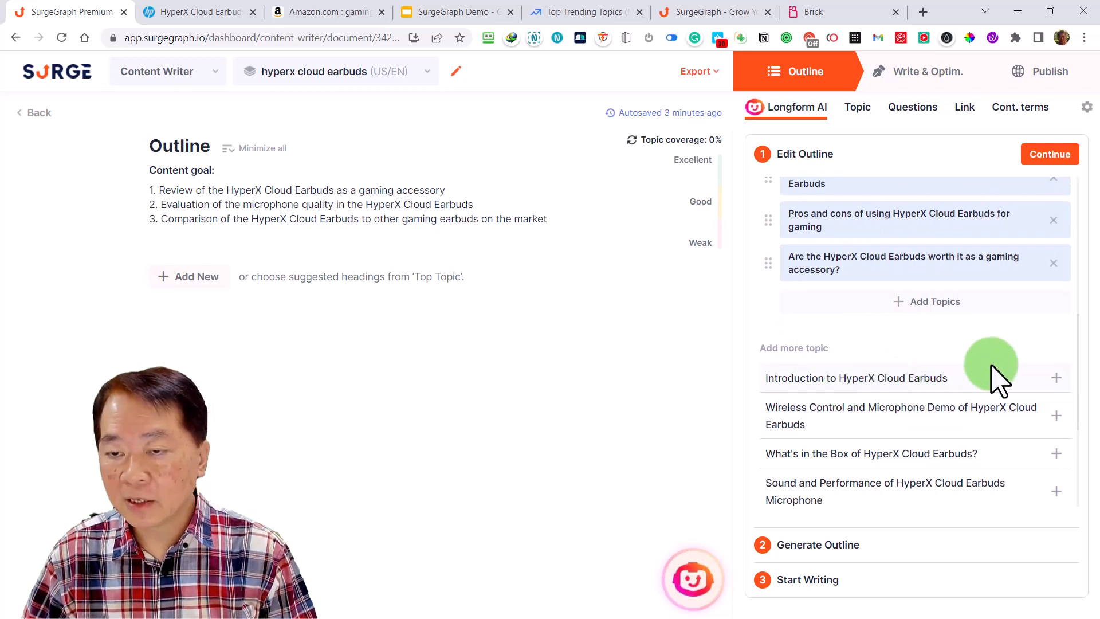
scroll(883, 379, "up", 6)
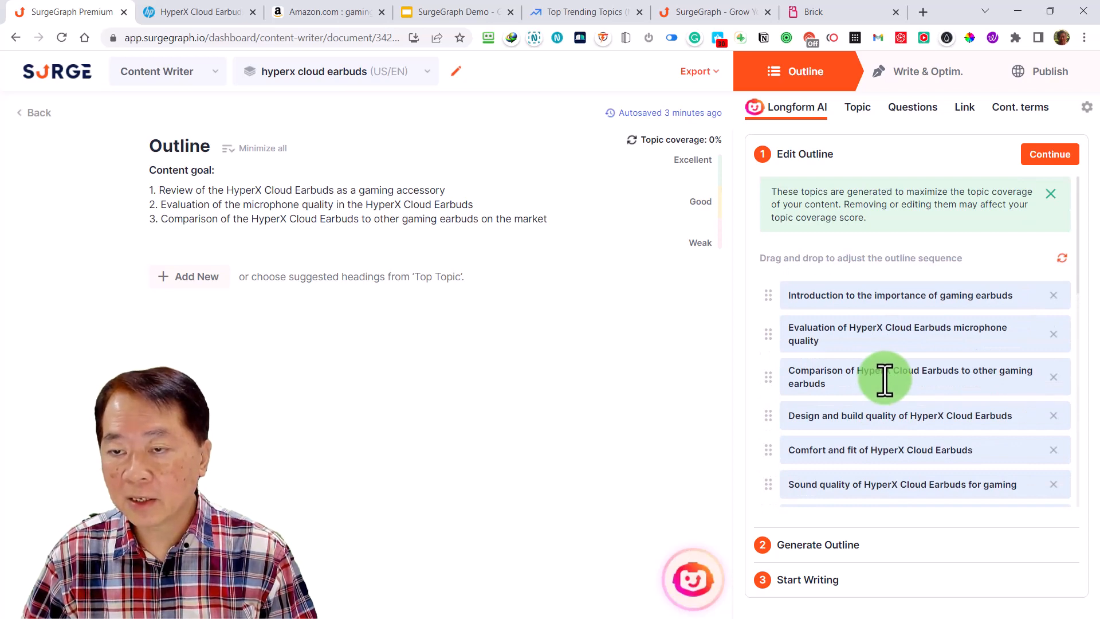
scroll(885, 380, "down", 8)
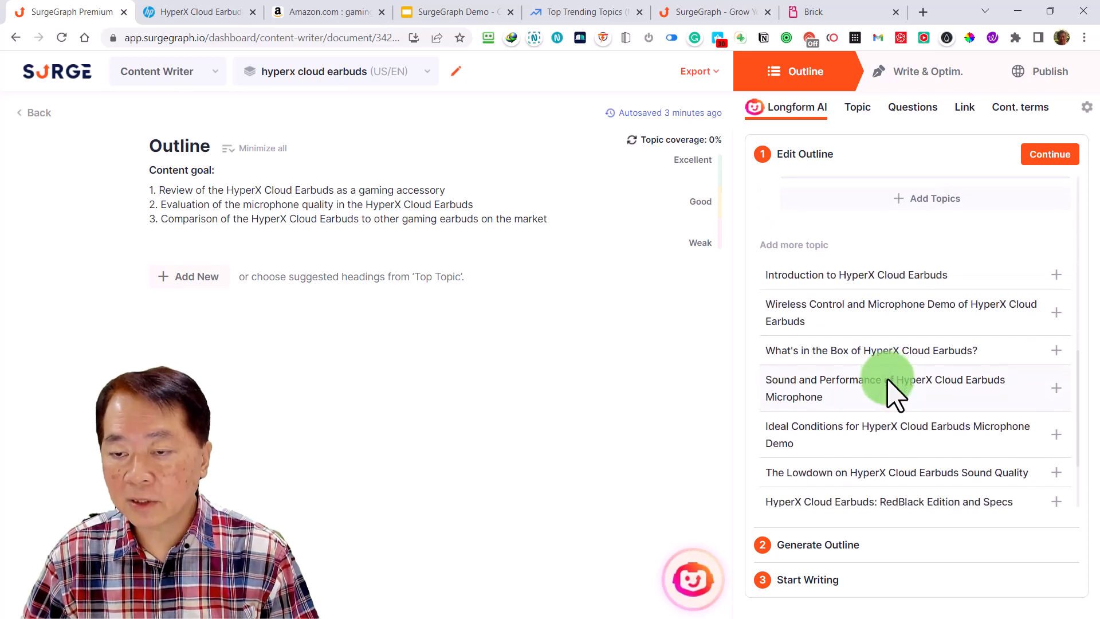
scroll(891, 391, "down", 1)
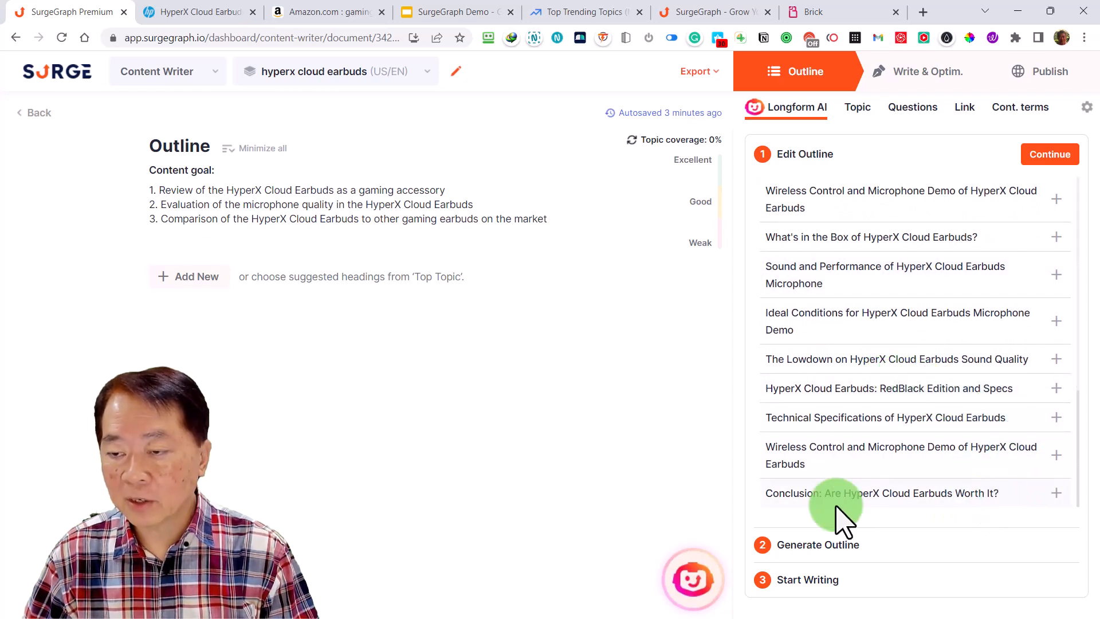
left_click(1057, 494)
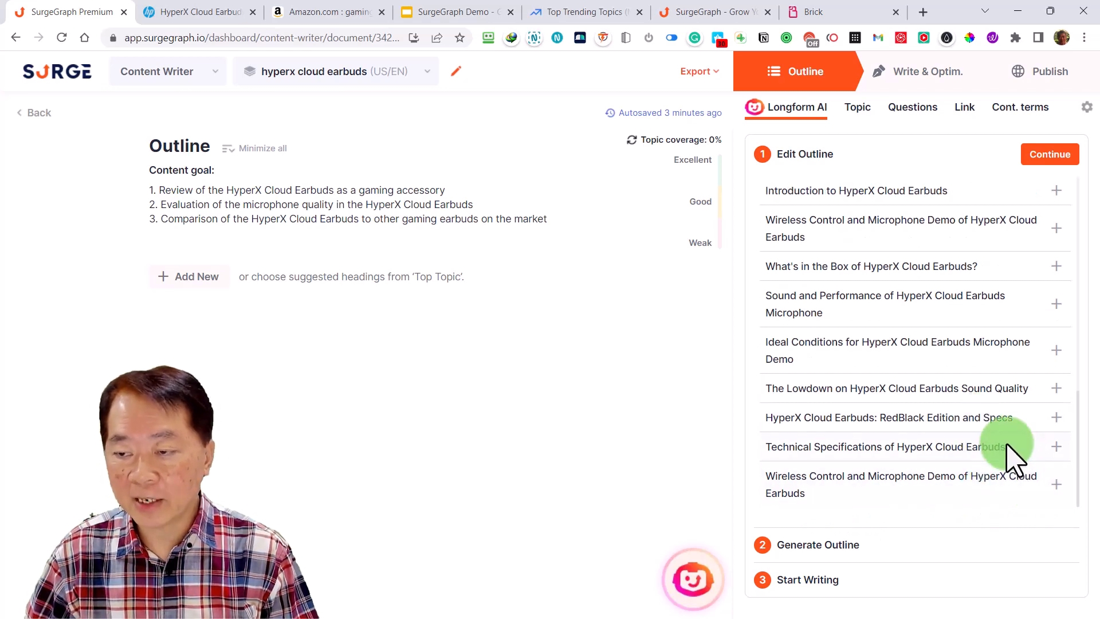
scroll(1011, 453, "up", 6)
scroll(1014, 436, "down", 2)
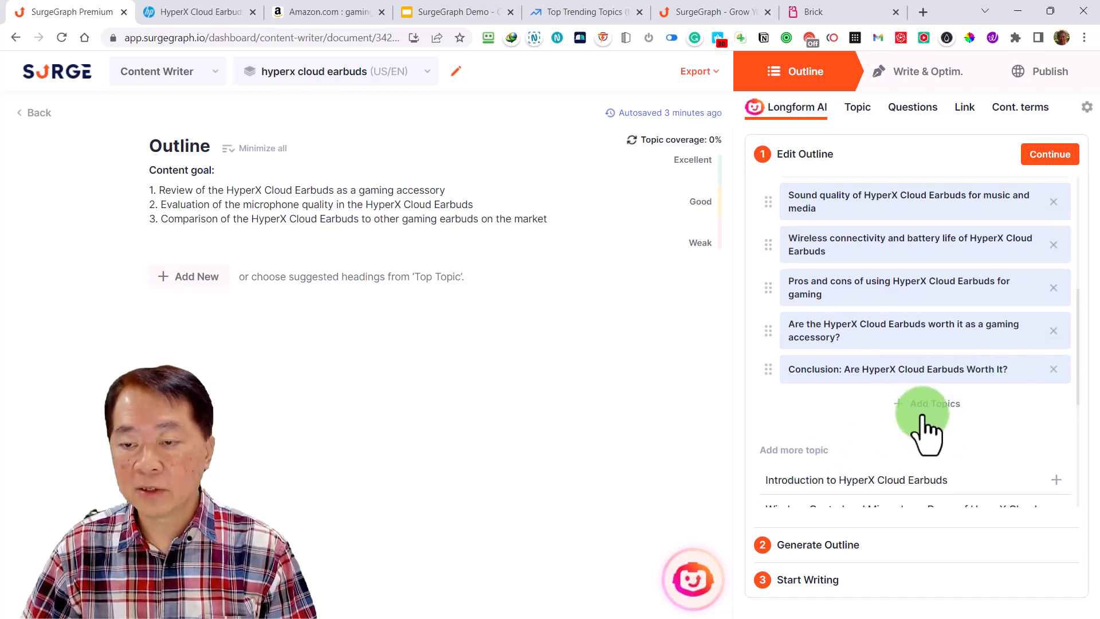
scroll(926, 429, "up", 2)
scroll(926, 429, "up", 2)
scroll(924, 422, "up", 4)
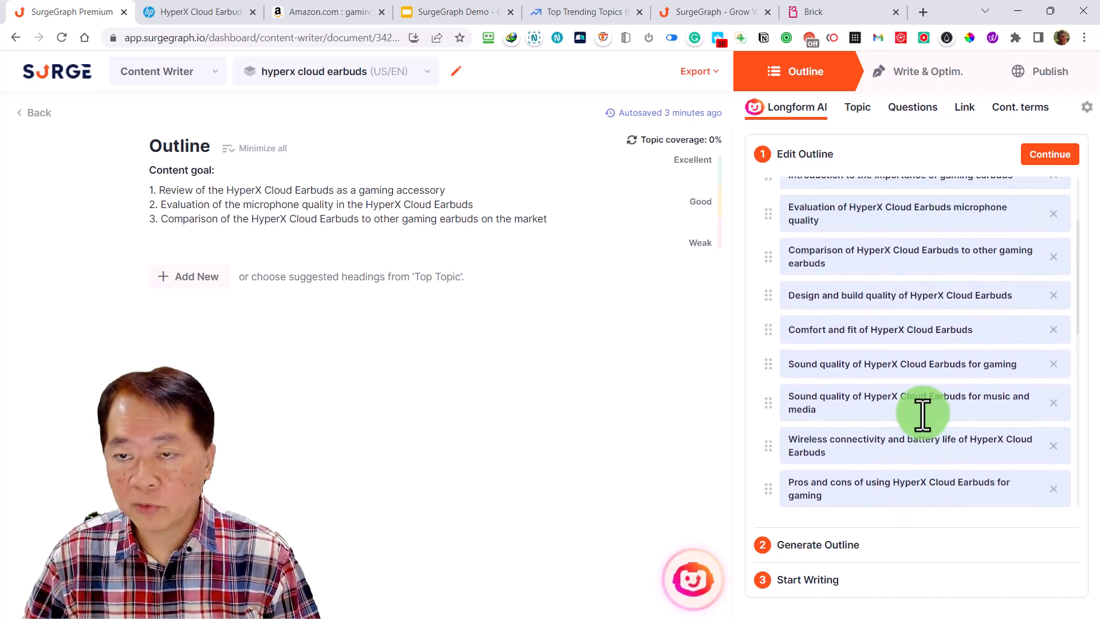
Add the suggested topic "Introduction to HyperX Cloud Earbuds" and move it to the first position in the outline sequence
scroll(923, 414, "down", 1)
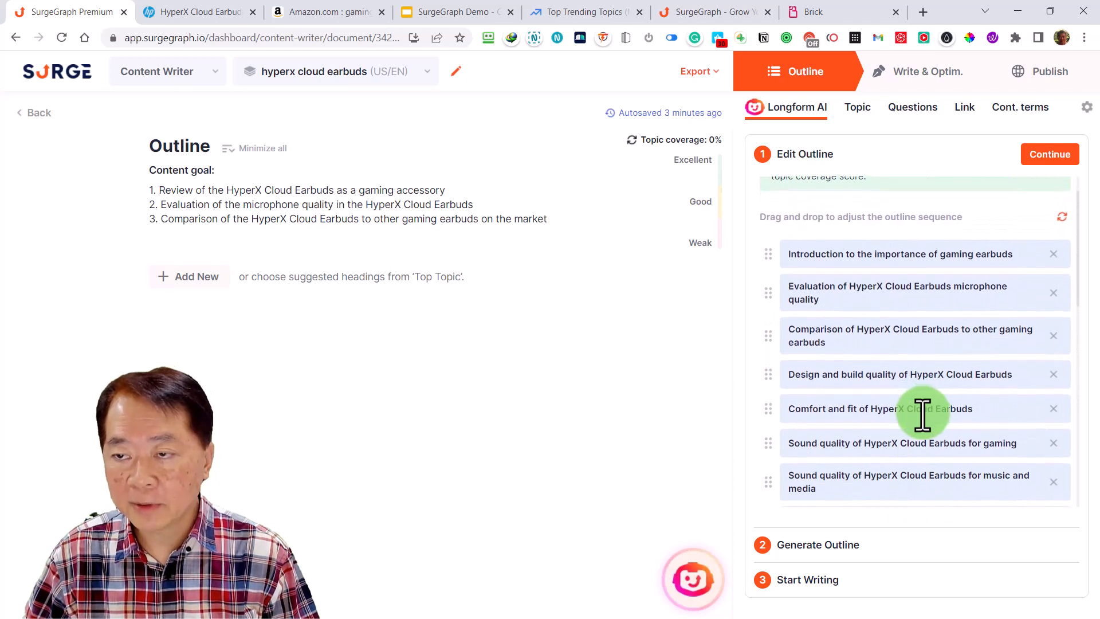
scroll(922, 413, "down", 10)
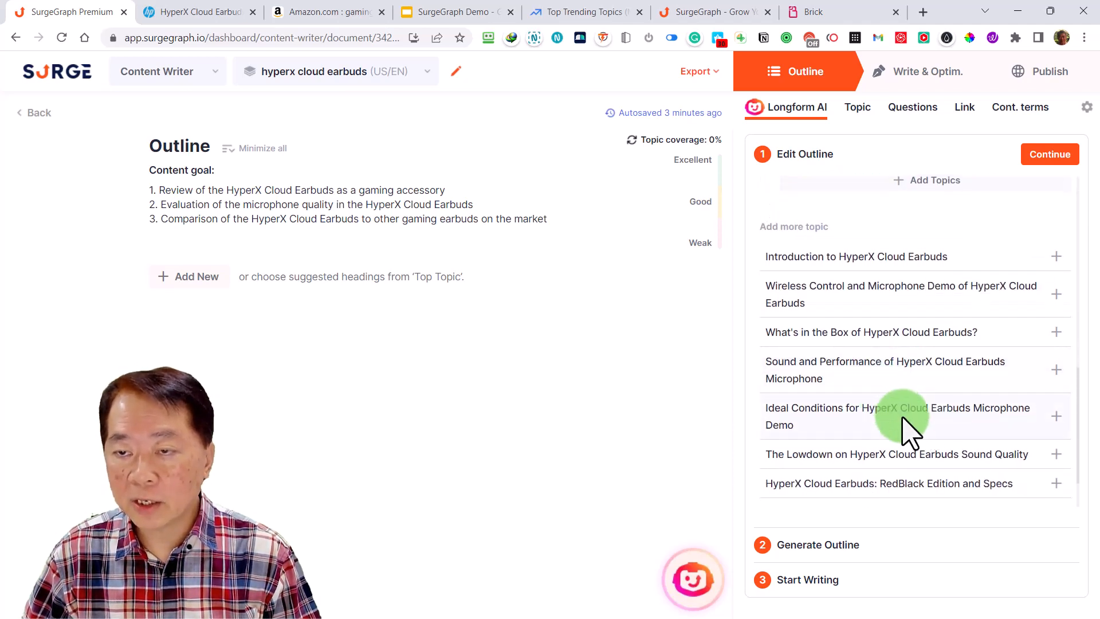
scroll(906, 430, "up", 4)
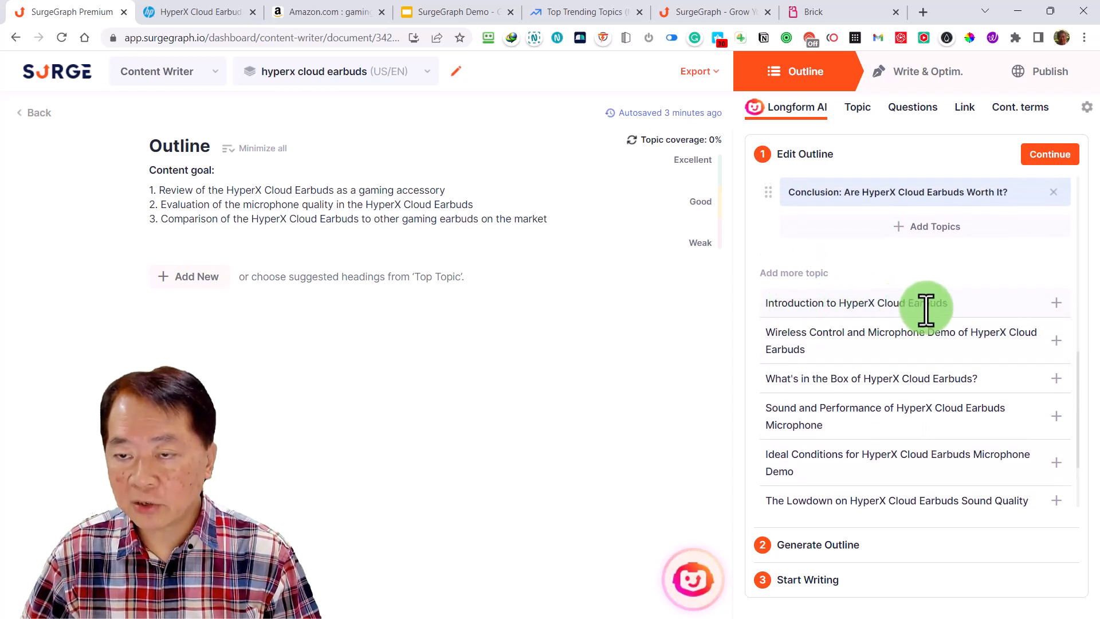
left_click(1058, 318)
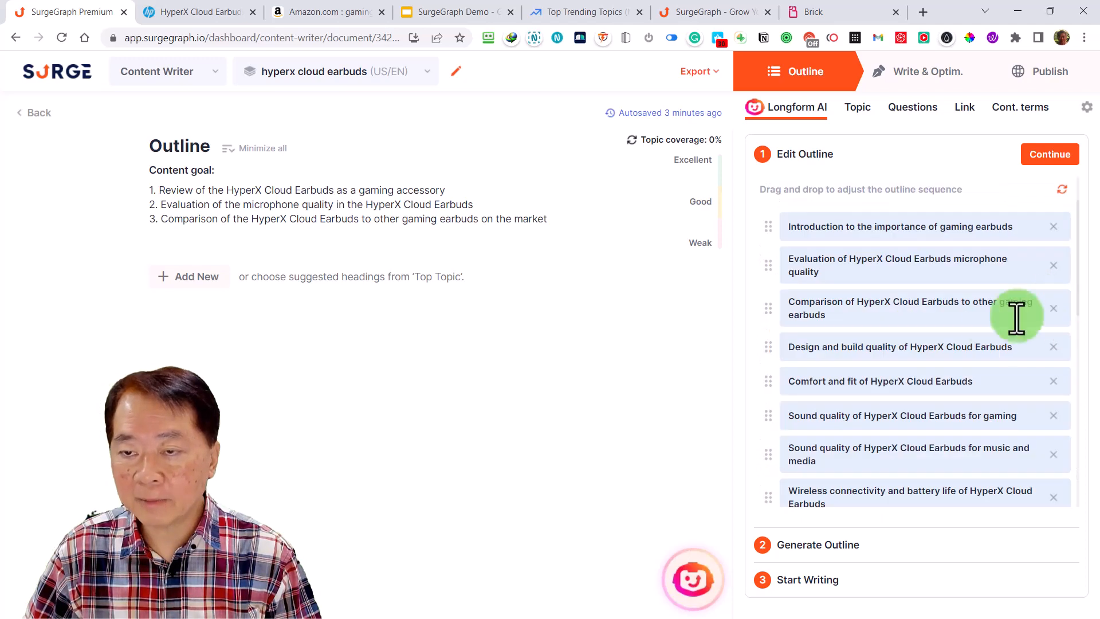
scroll(977, 344, "down", 5)
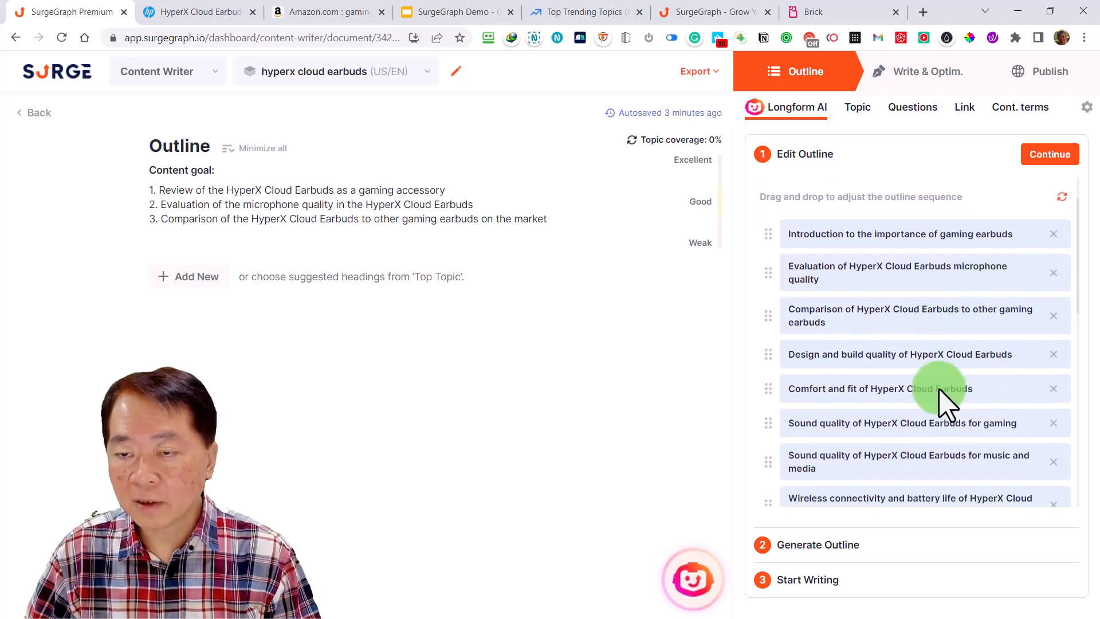
left_click_drag(780, 434, 787, 172)
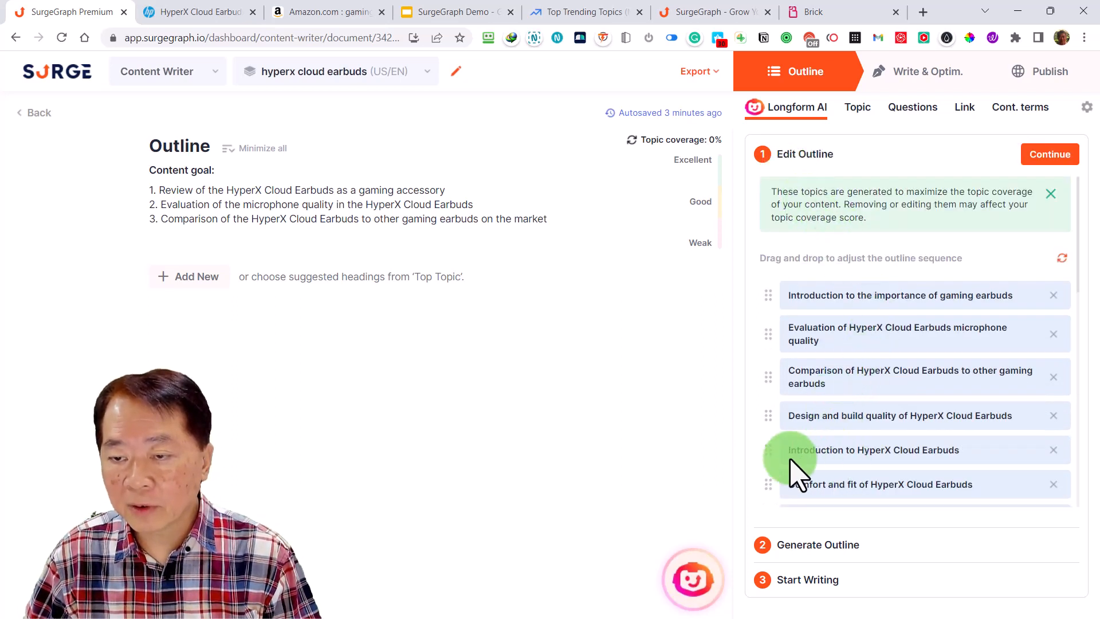
left_click_drag(769, 450, 790, 314)
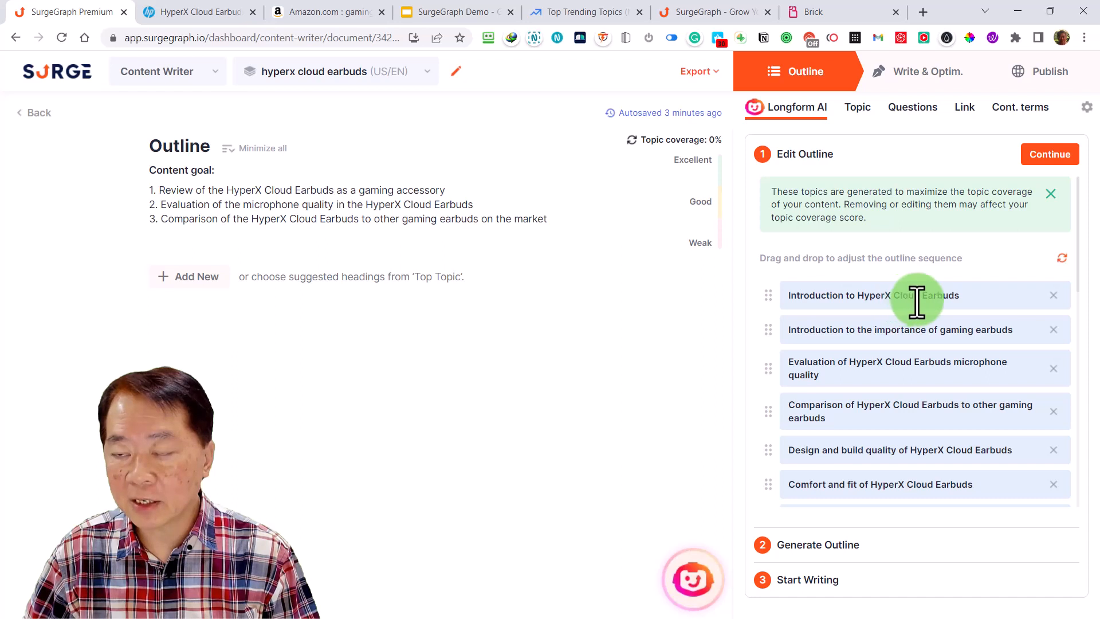
Remove "Introduction to the importance of gaming earbuds" and "Sound quality of HyperX Cloud Earbuds for music and media" from the outline topics
left_click(1053, 330)
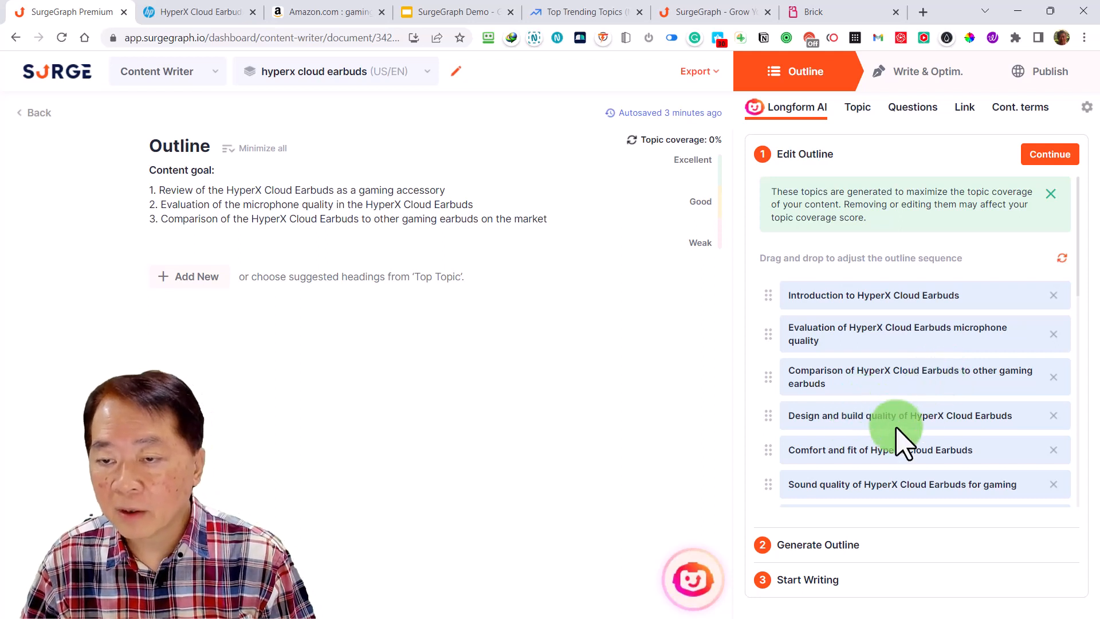
scroll(902, 450, "down", 2)
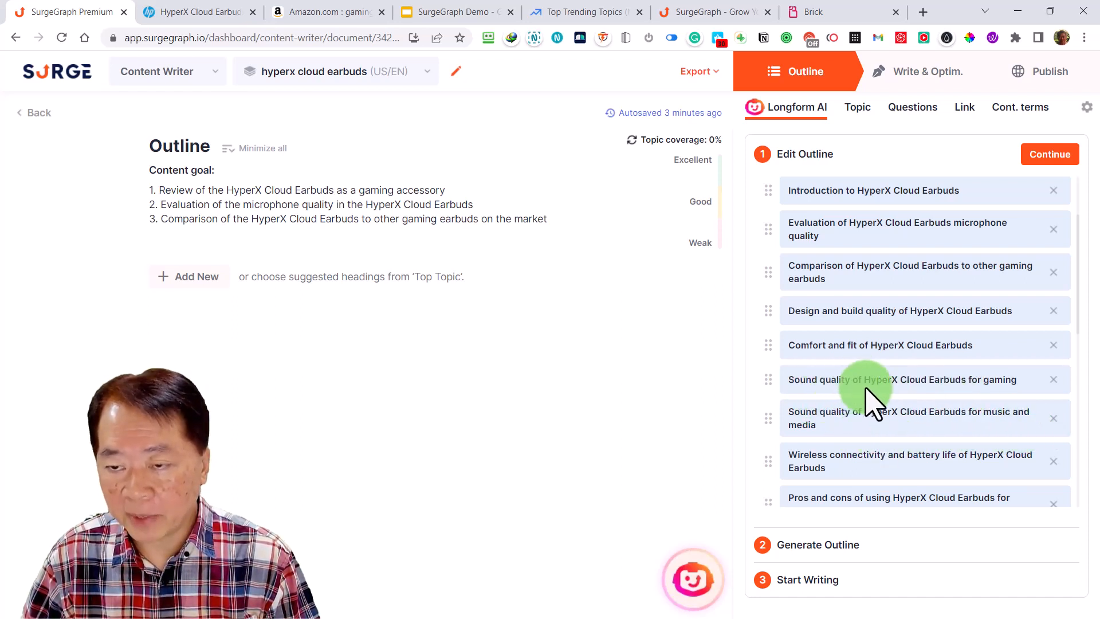
left_click(1052, 419)
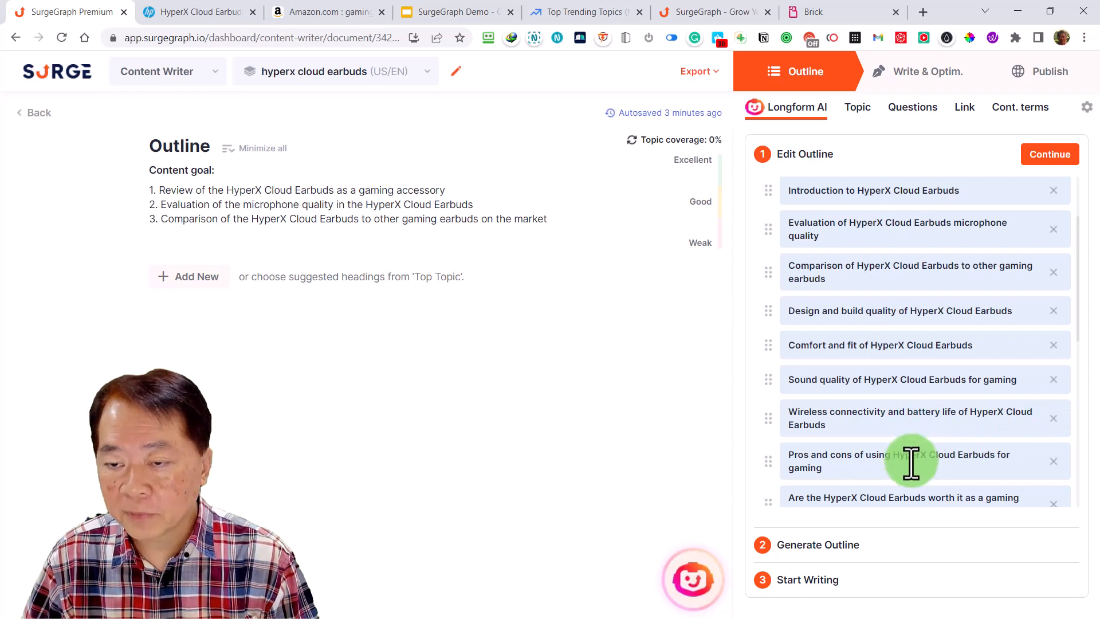
Review the edited topic sequence from the introduction through to the conclusion
scroll(913, 470, "down", 2)
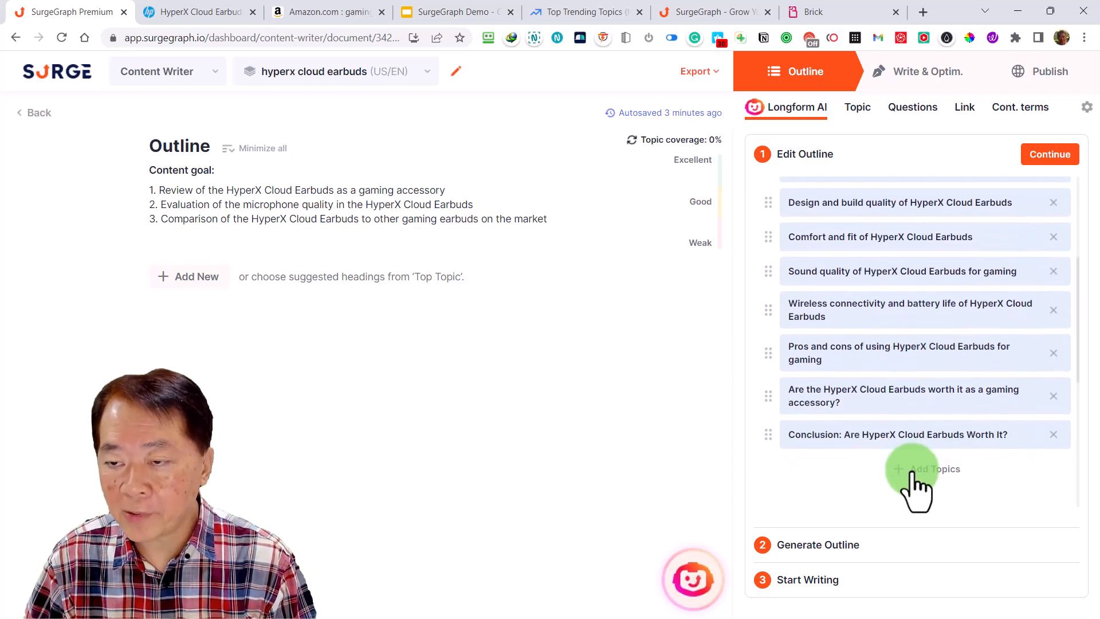
scroll(911, 474, "up", 2)
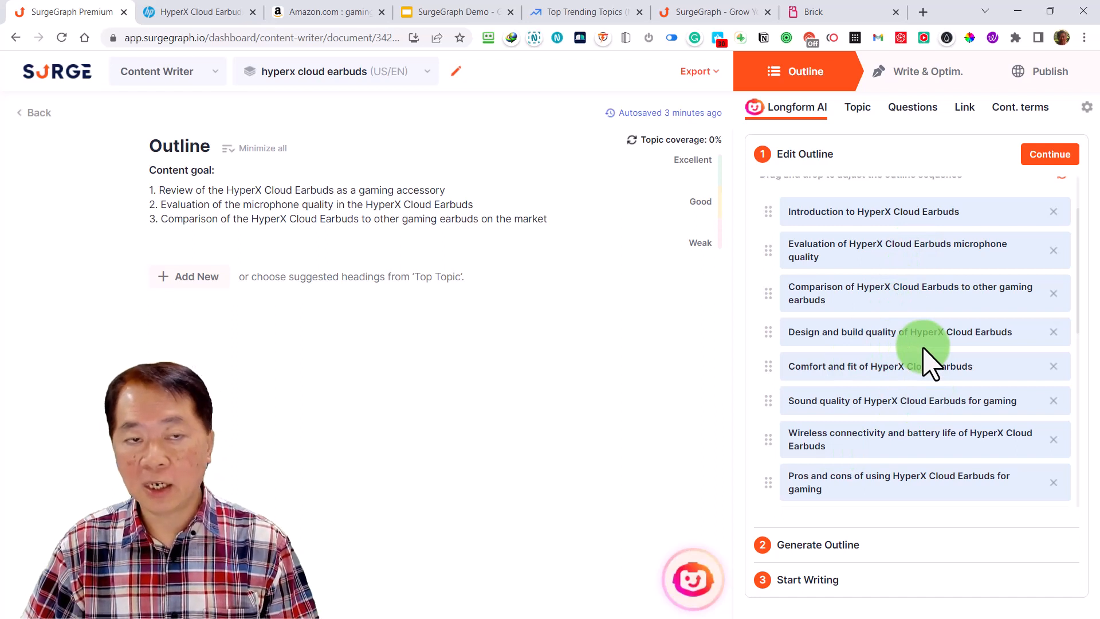
scroll(908, 364, "down", 3)
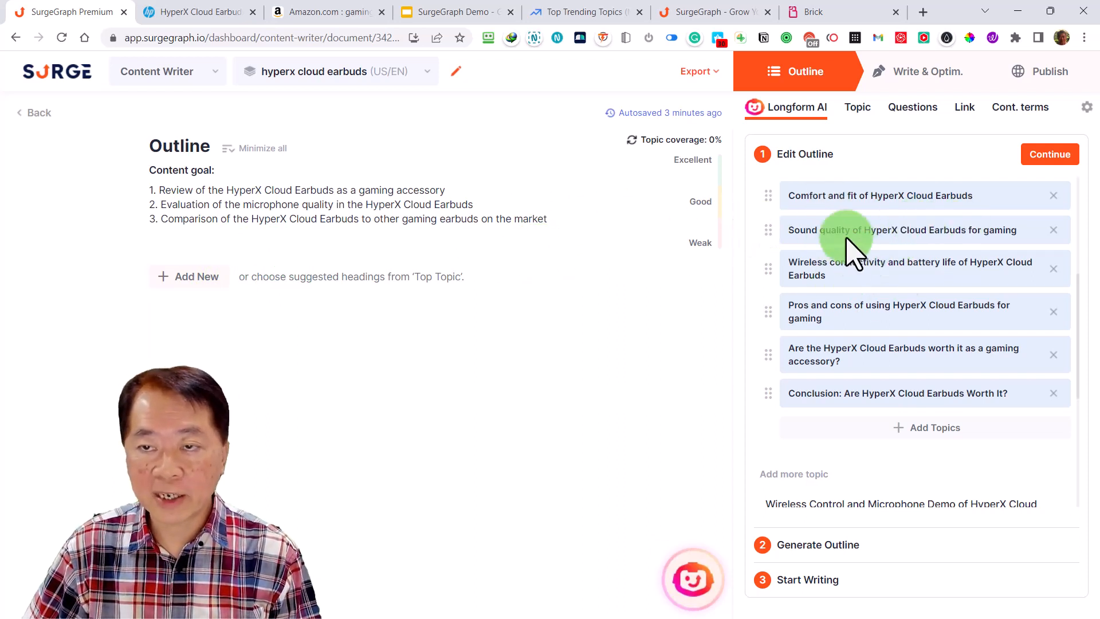
scroll(888, 280, "up", 1)
scroll(829, 184, "up", 2)
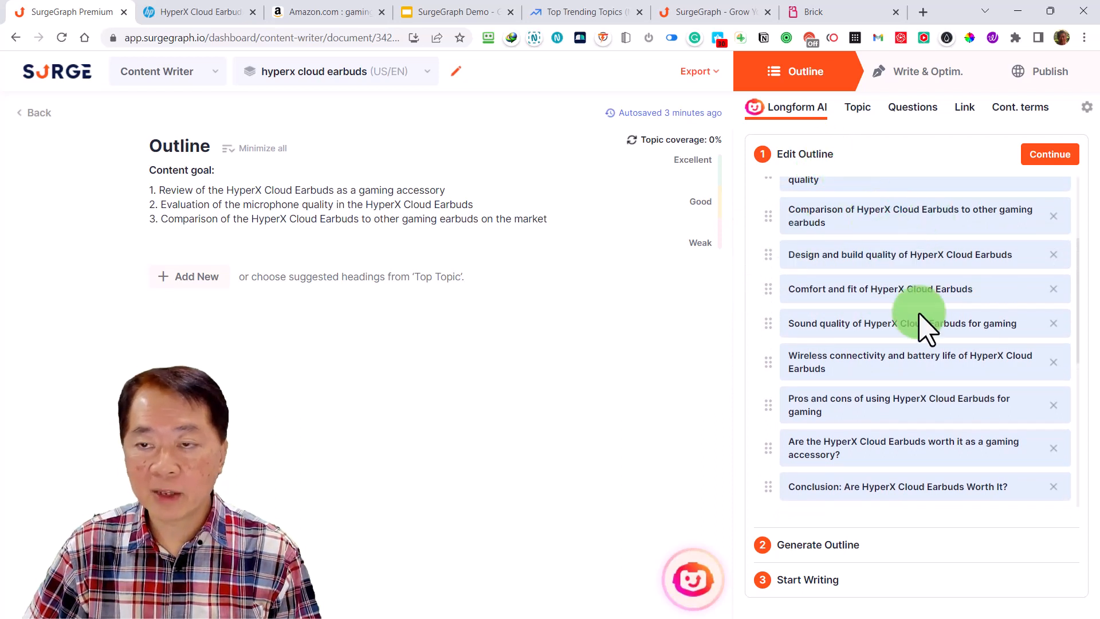
scroll(865, 295, "up", 5)
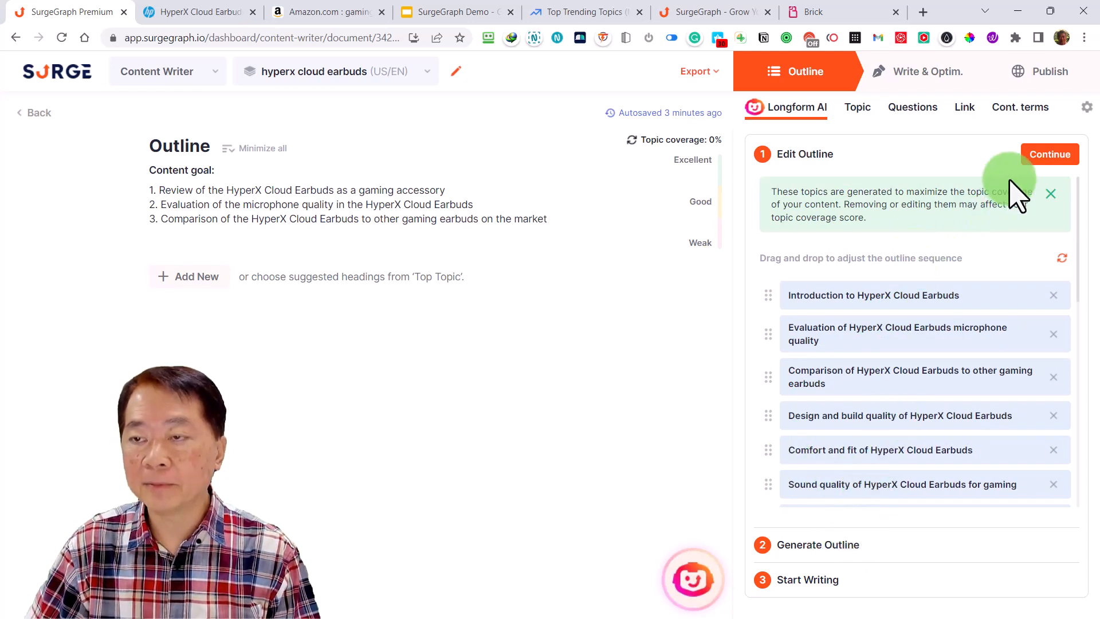
Accept the edited topic sequence to proceed to outline generation, and review the suggested top topics for the keyword
left_click(1050, 155)
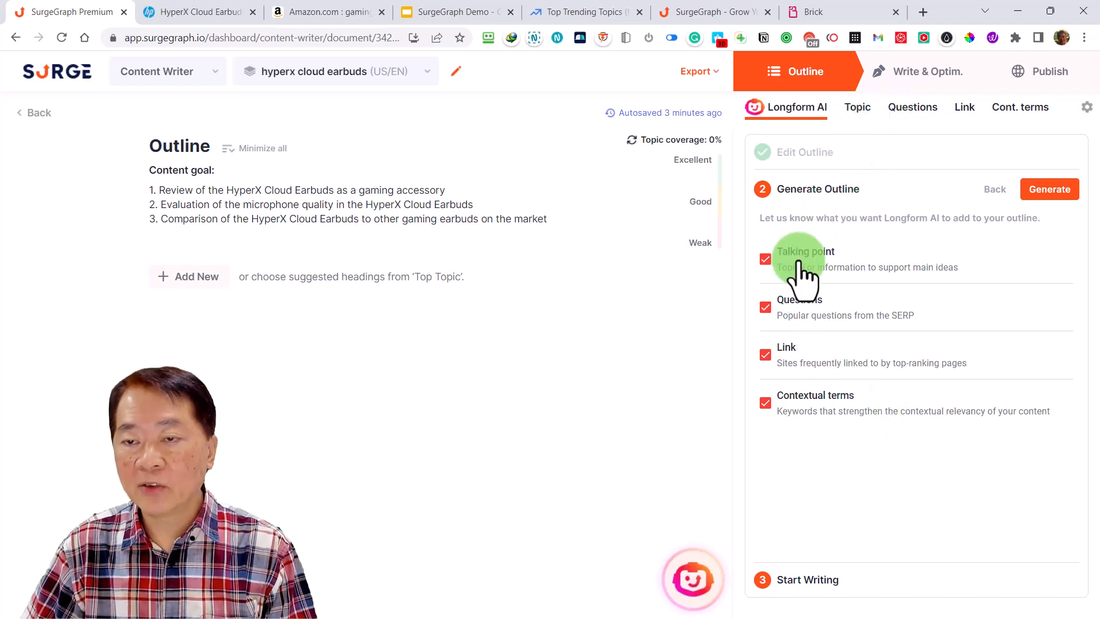
left_click(858, 108)
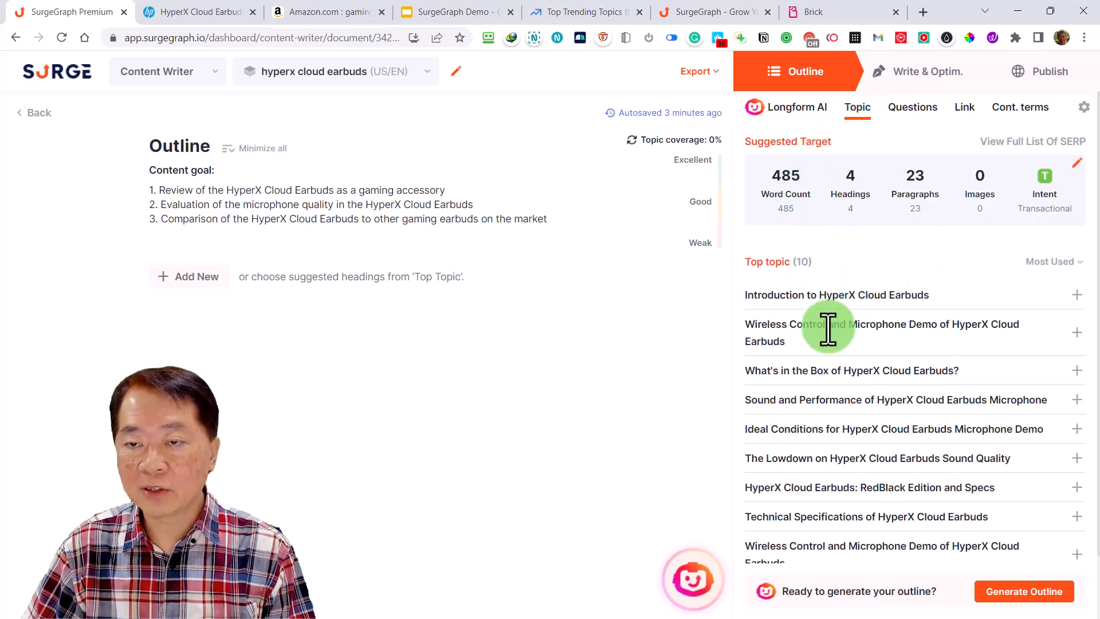
scroll(842, 350, "down", 1)
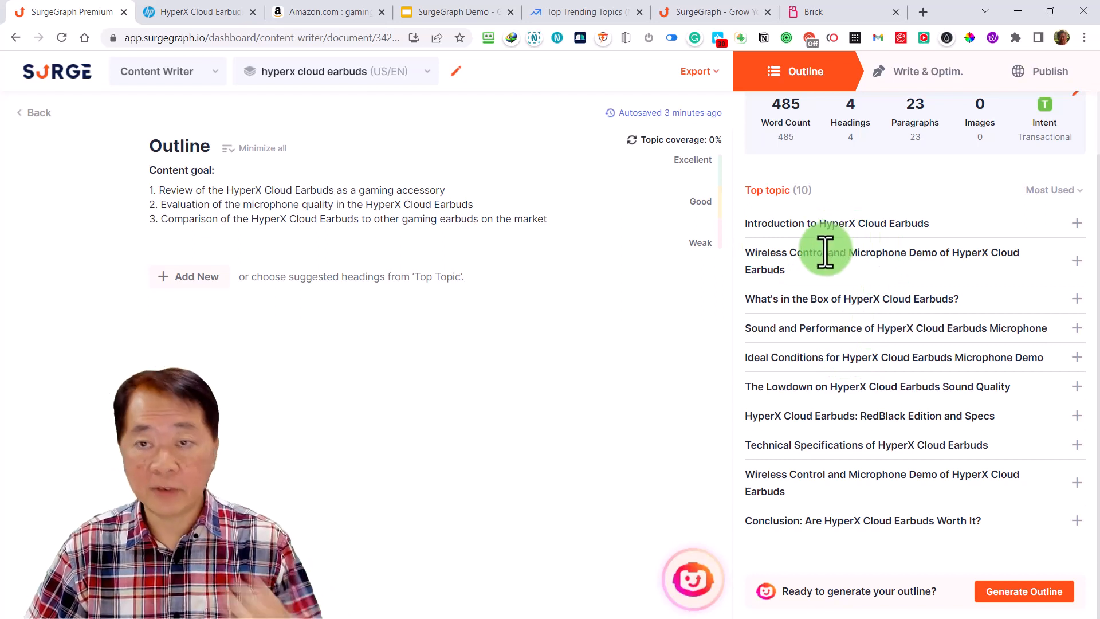
scroll(825, 258, "up", 1)
Review the suggested questions, filtering them in turn by what, when, which, who and why
left_click(911, 110)
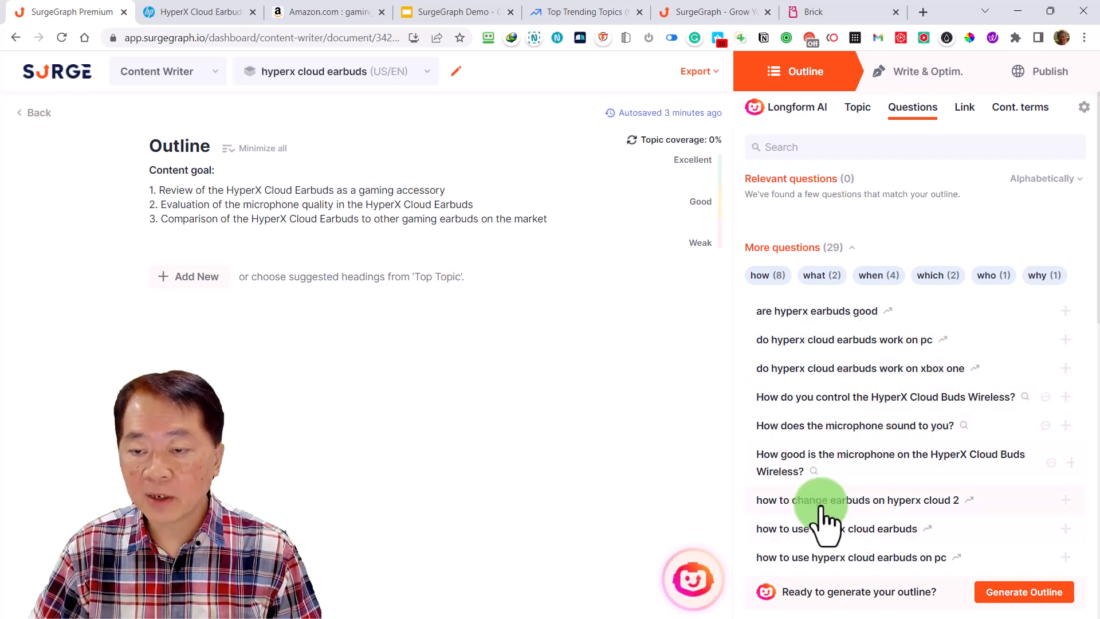
left_click(822, 278)
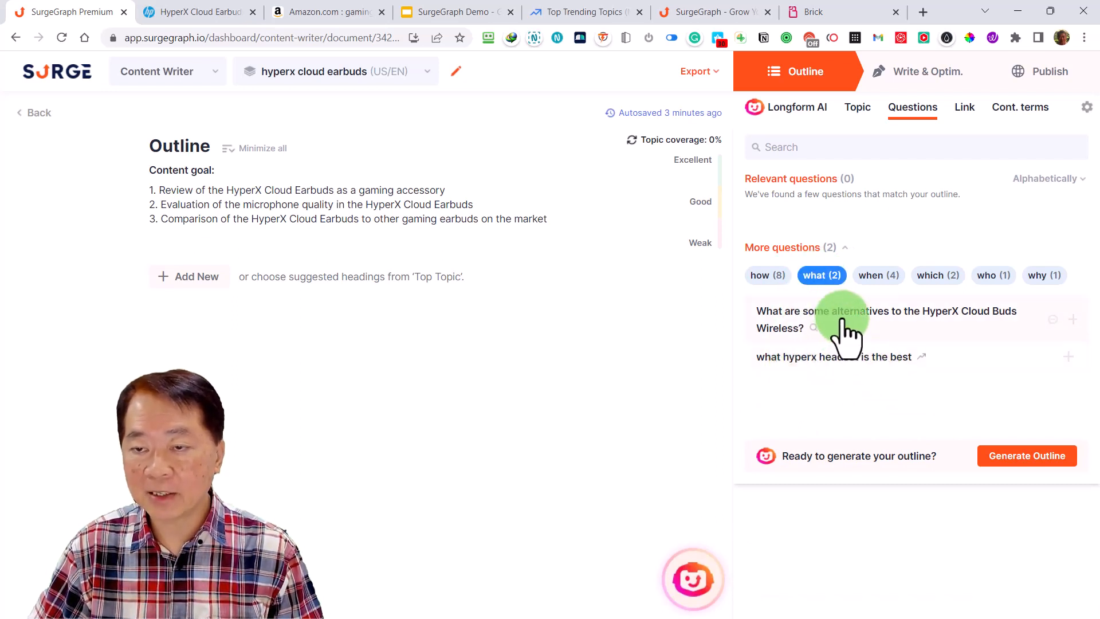
left_click(880, 278)
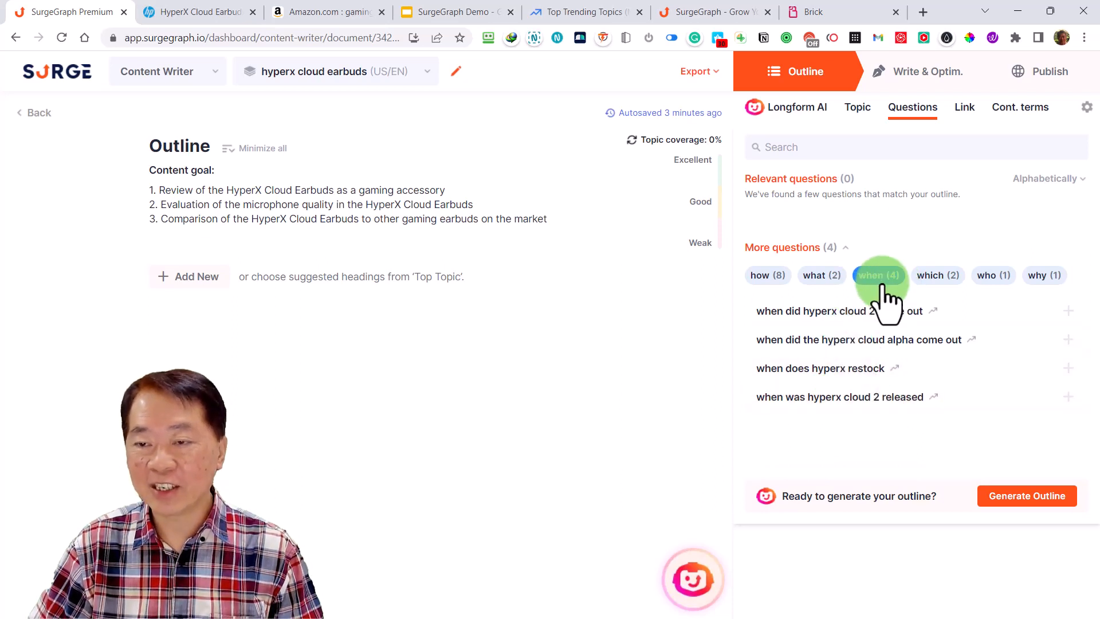
left_click(937, 278)
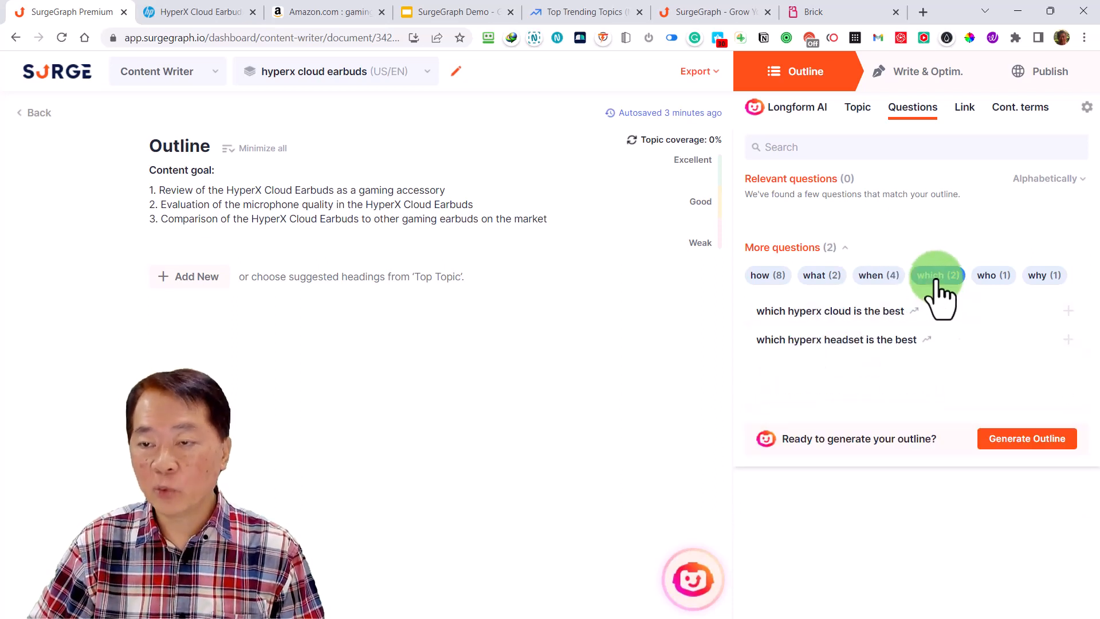
left_click(991, 277)
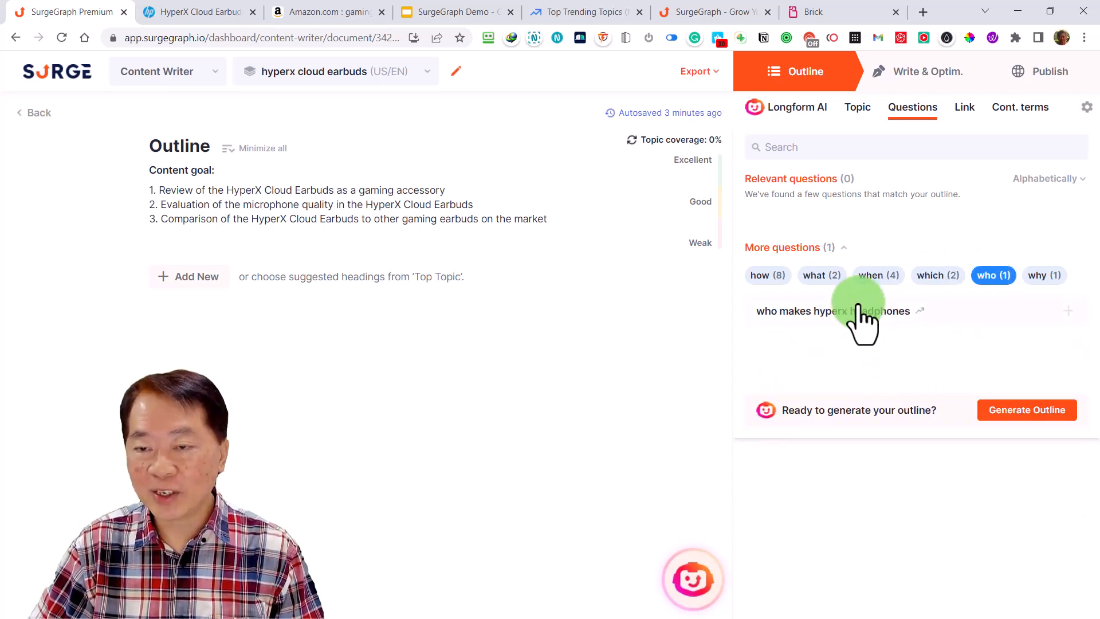
left_click(1040, 277)
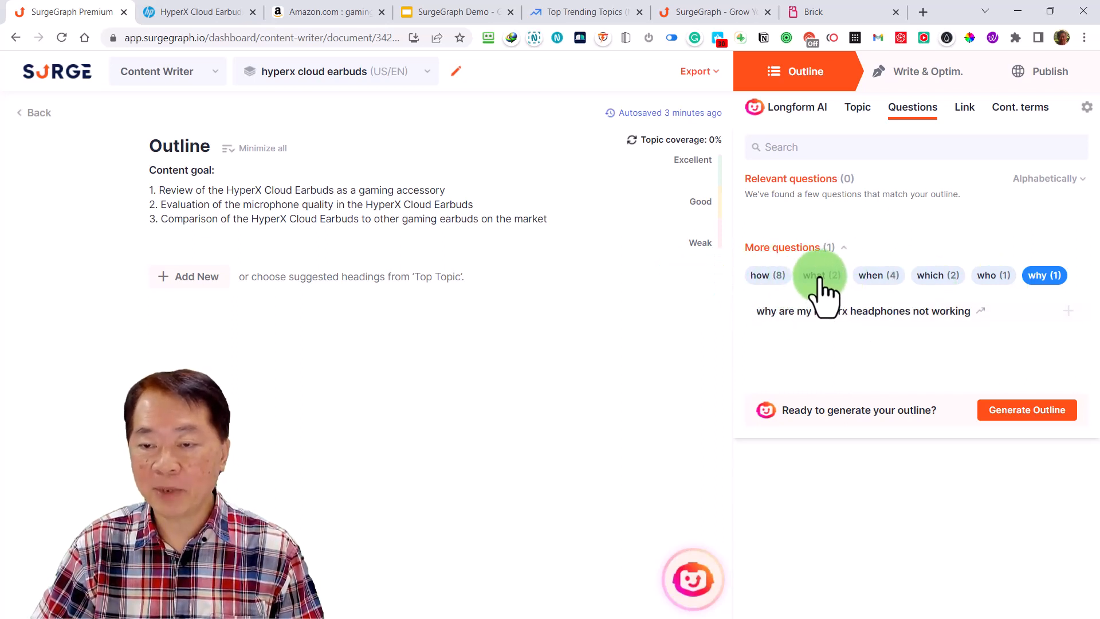
Examine the suggested external links and their anchor texts through the whole list of linked sites
left_click(966, 109)
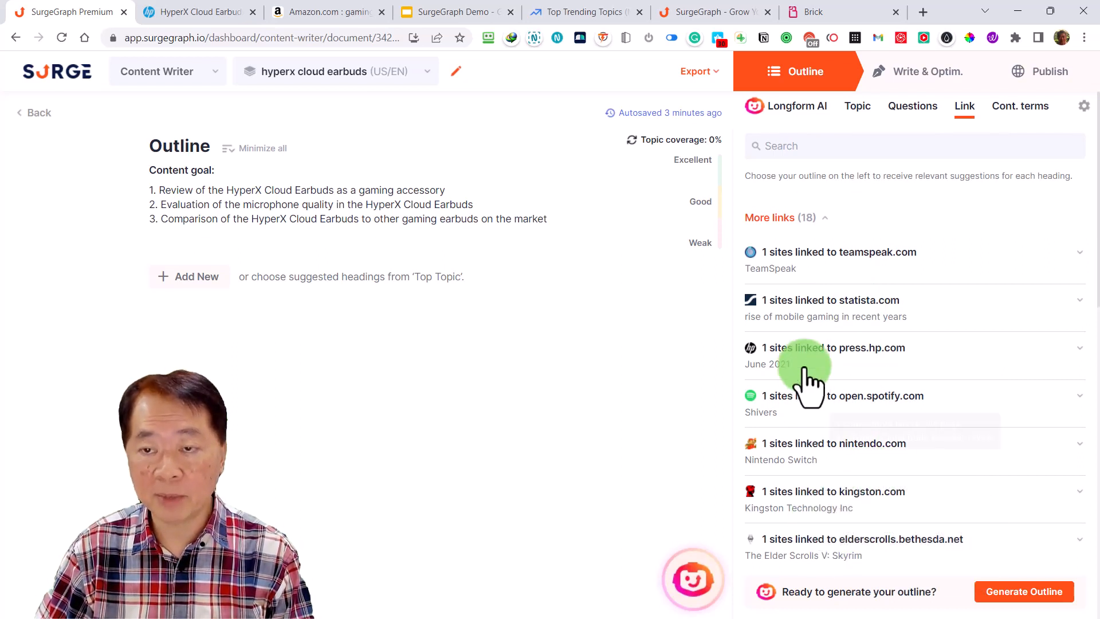
scroll(836, 401, "down", 5)
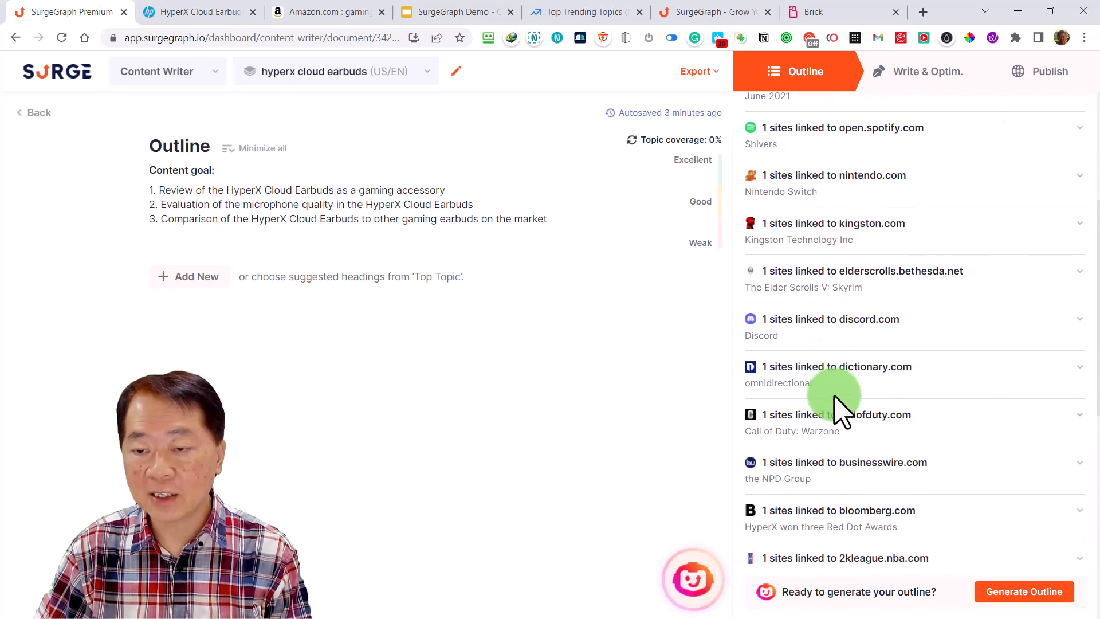
scroll(836, 404, "down", 1)
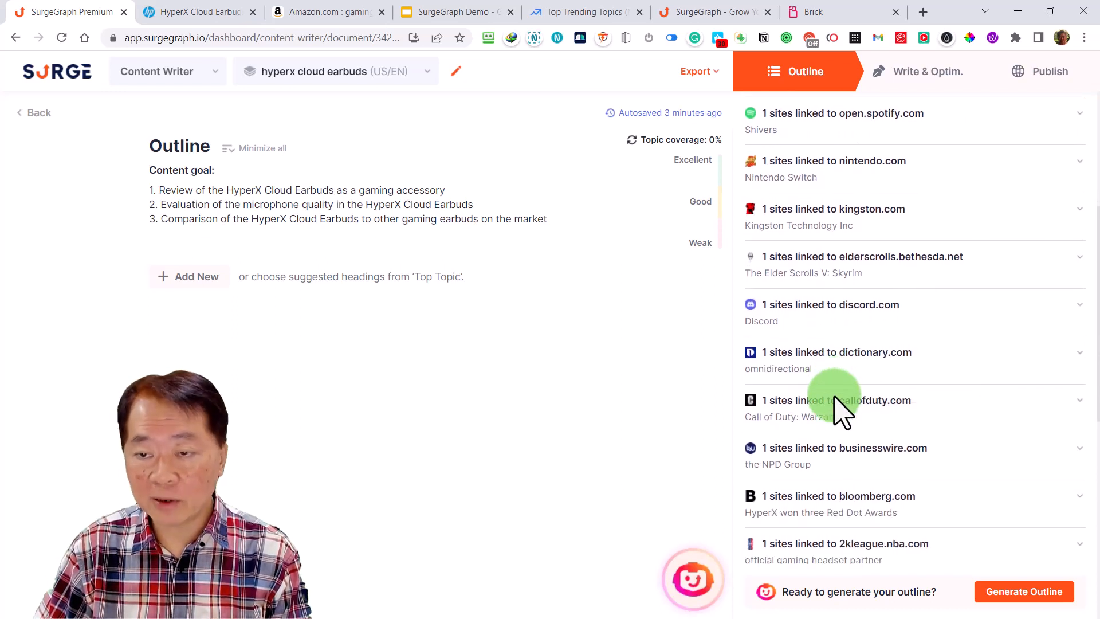
scroll(876, 404, "down", 3)
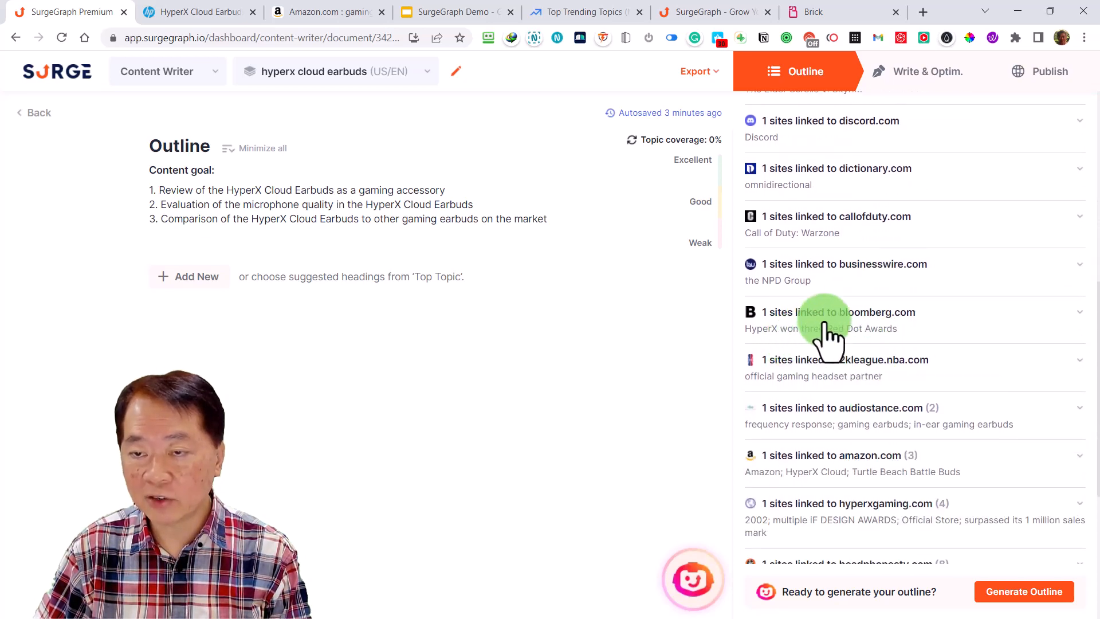
scroll(896, 444, "down", 3)
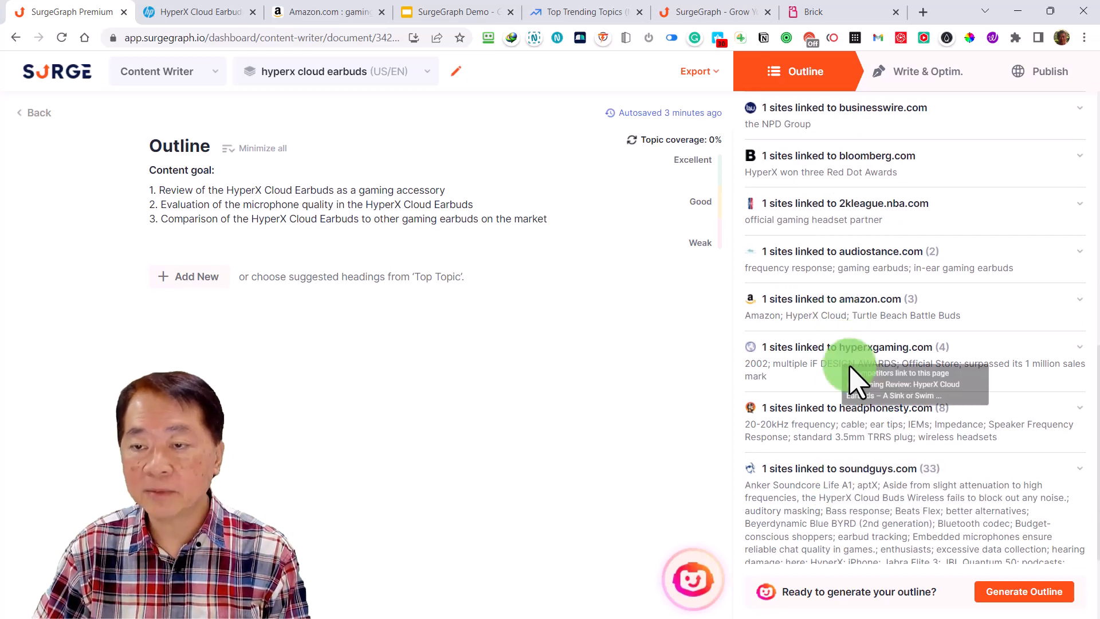
scroll(857, 378, "up", 5)
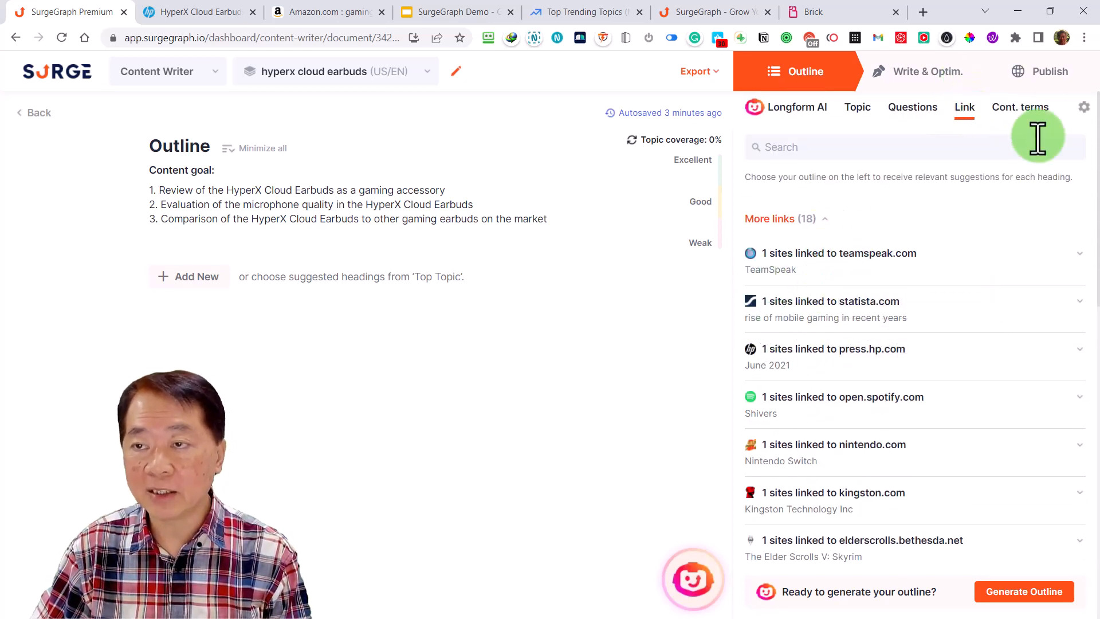
Examine the suggested contextual terms for the keyword and check the SERP competitor settings
left_click(1029, 109)
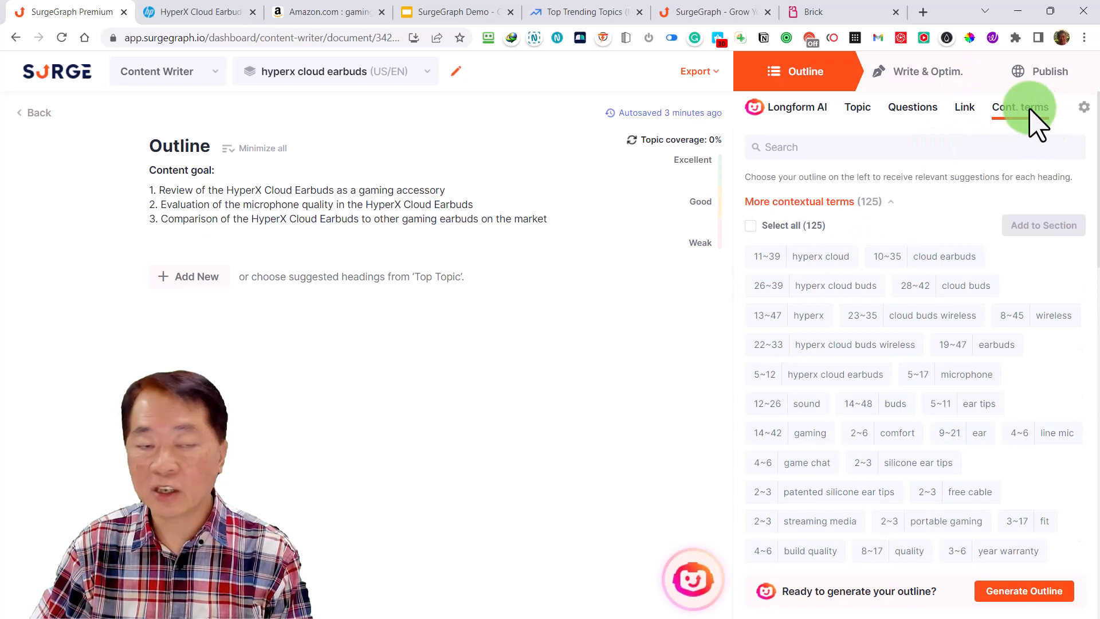
left_click(832, 258)
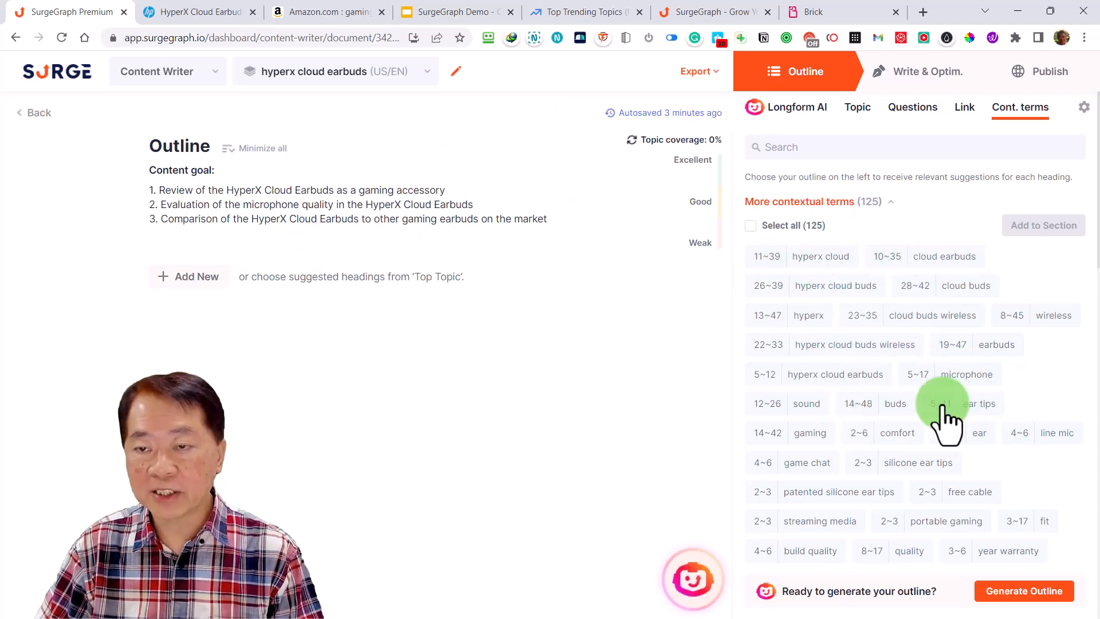
scroll(916, 385, "down", 10)
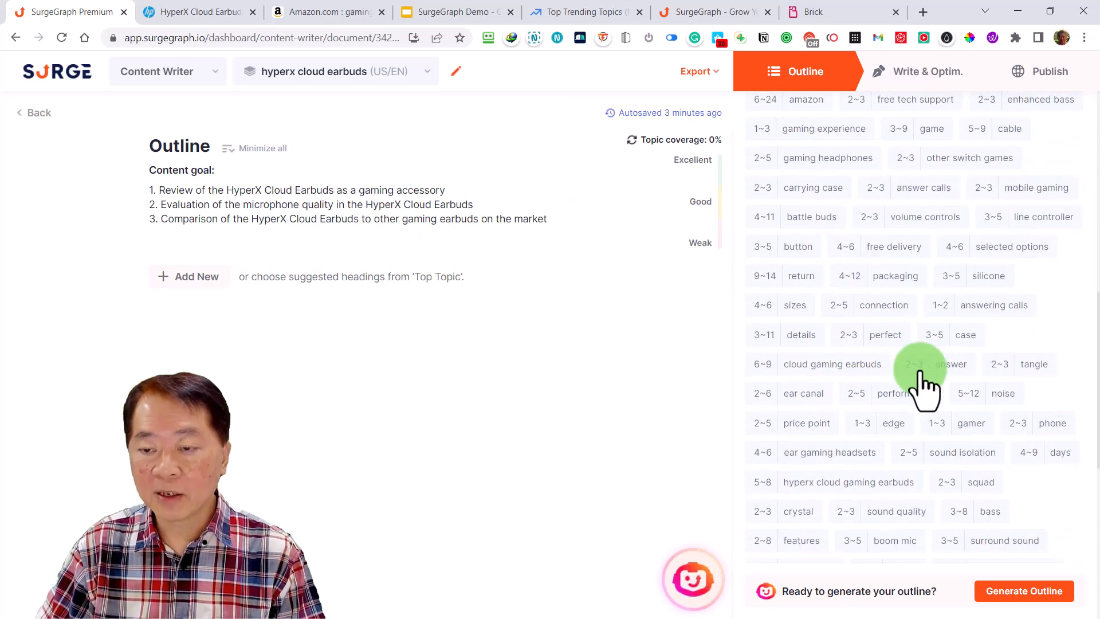
scroll(922, 385, "down", 8)
scroll(920, 380, "up", 10)
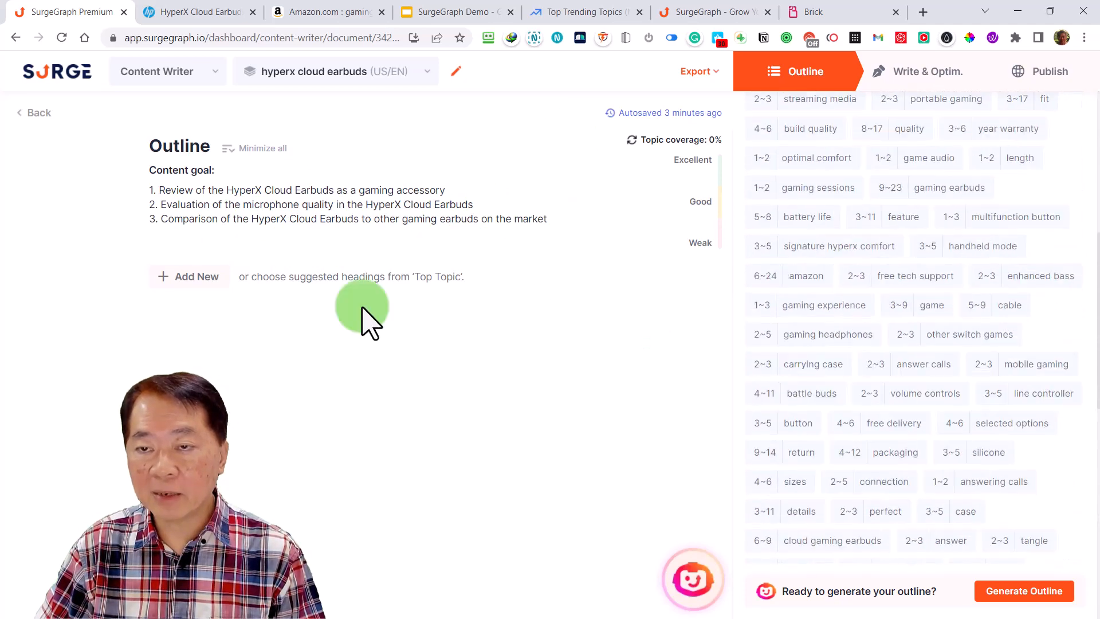
scroll(878, 356, "up", 7)
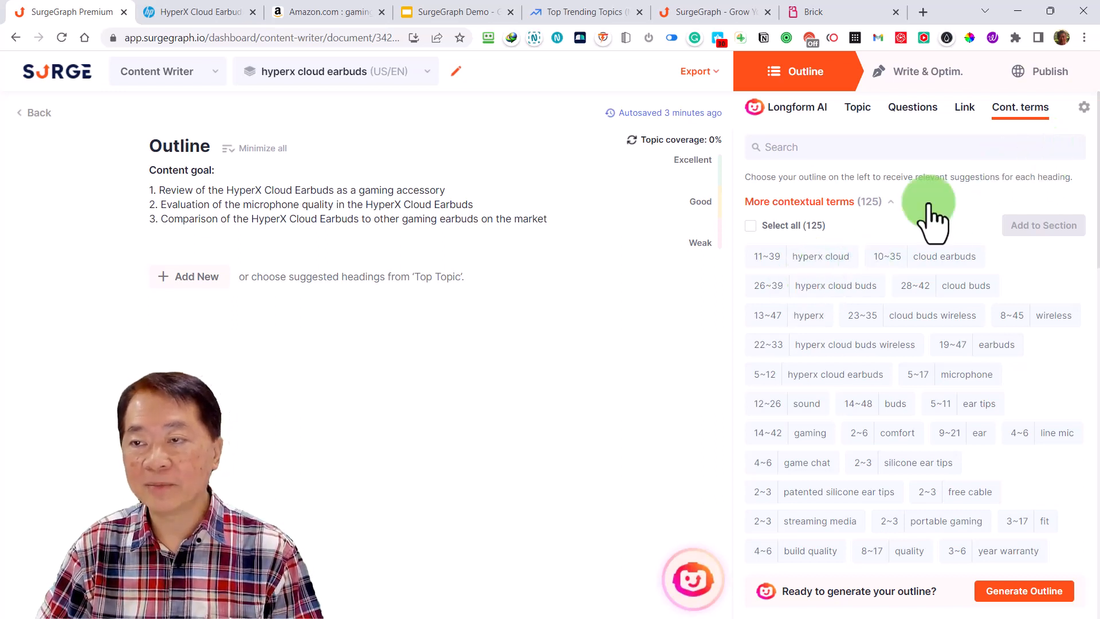
left_click(1083, 108)
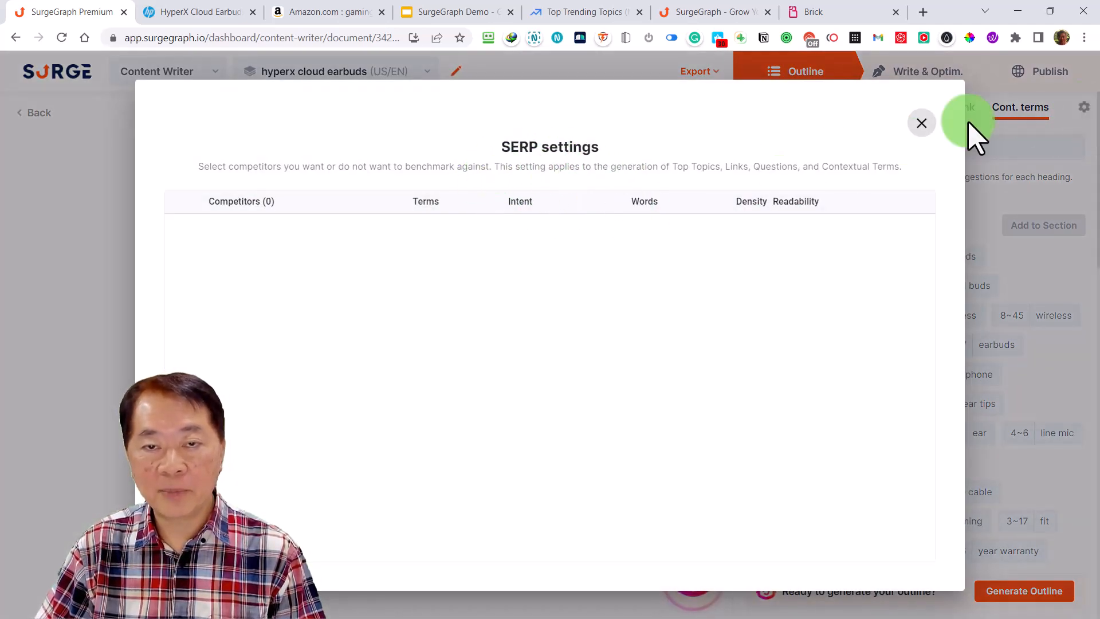
left_click(920, 123)
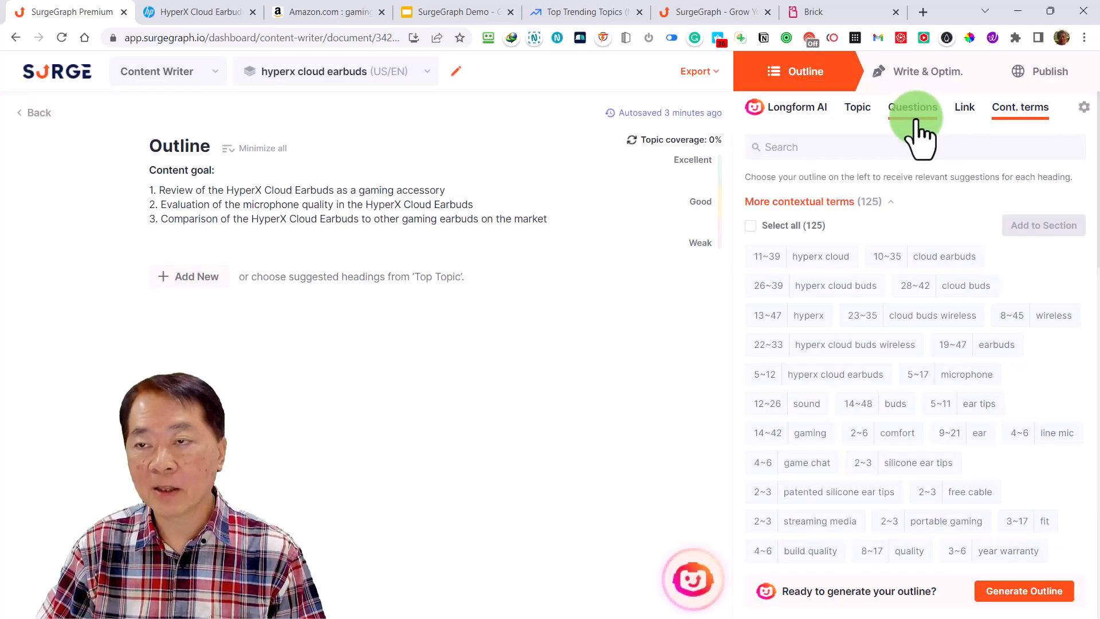
Generate the Longform AI outline with talking points, questions, links and contextual terms included, and expand all its sections
left_click(801, 112)
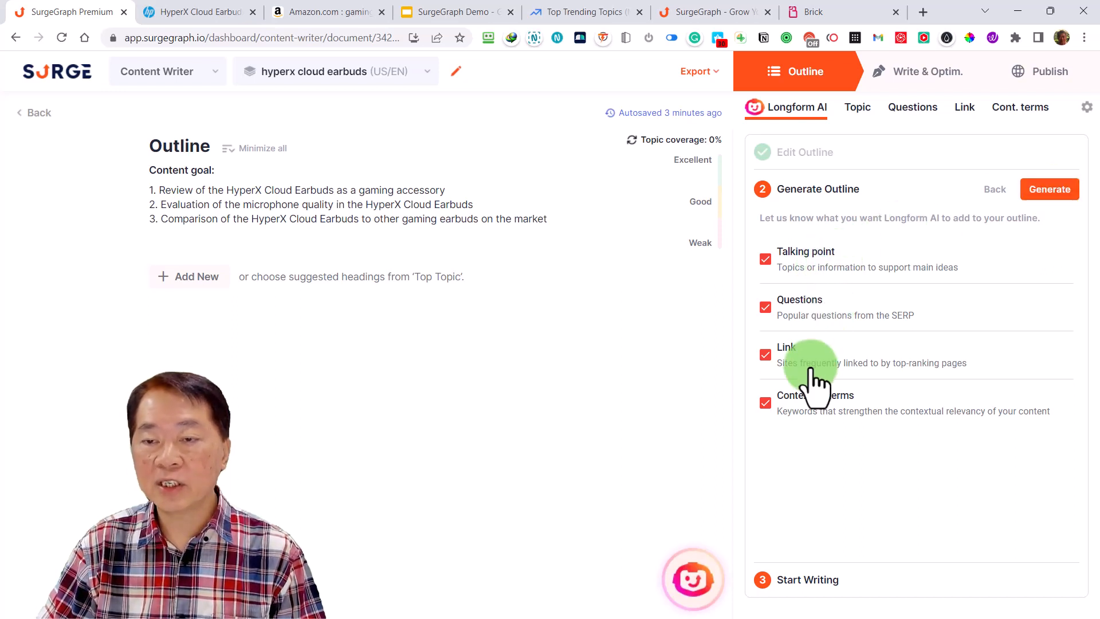
left_click(1049, 195)
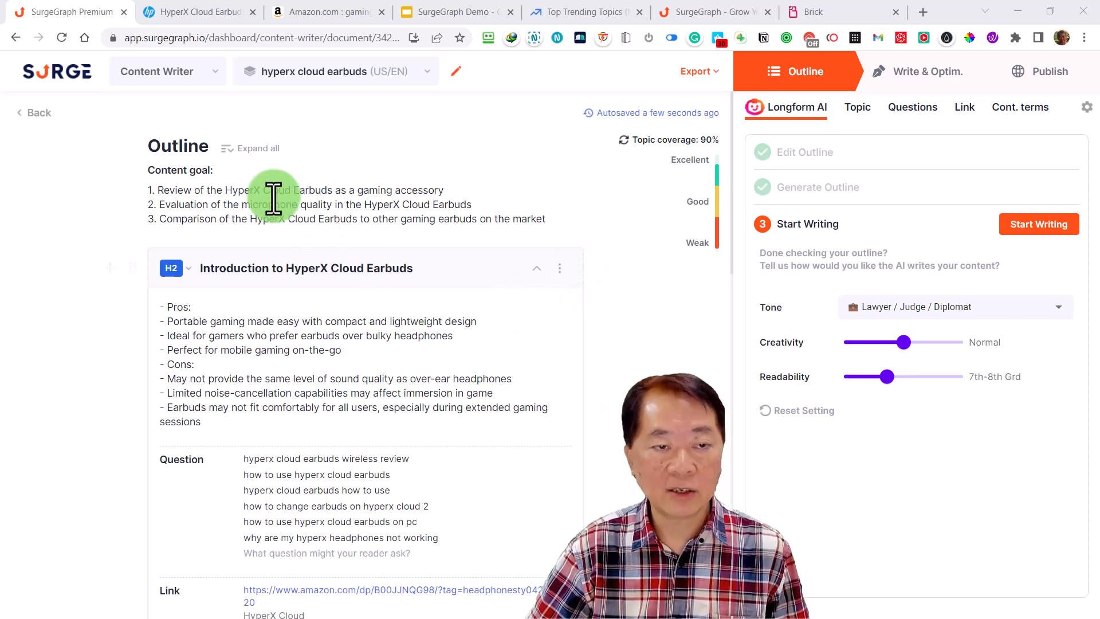
left_click(253, 150)
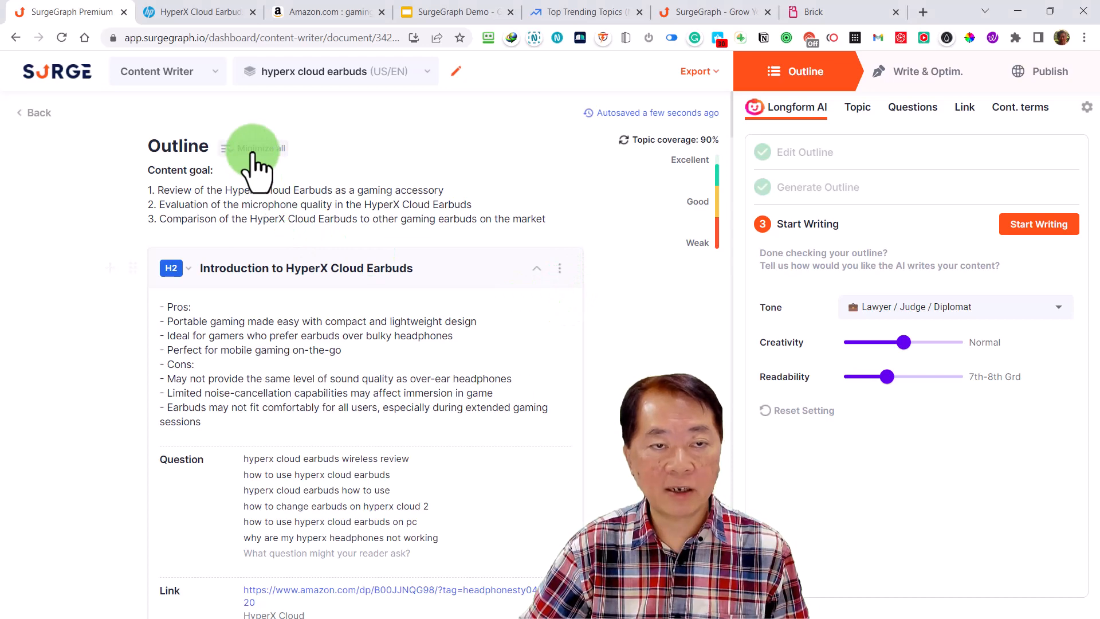
left_click(253, 150)
left_click(253, 151)
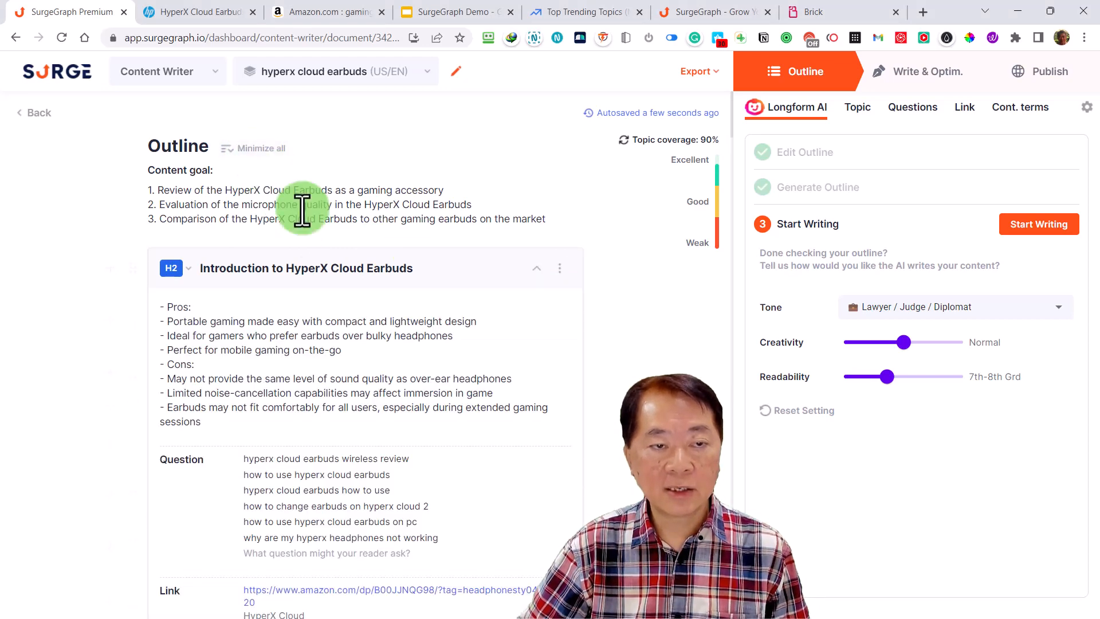
Review the talking points, questions, links and contextual terms in the outline's introduction, microphone quality and comparison sections
scroll(430, 359, "down", 3)
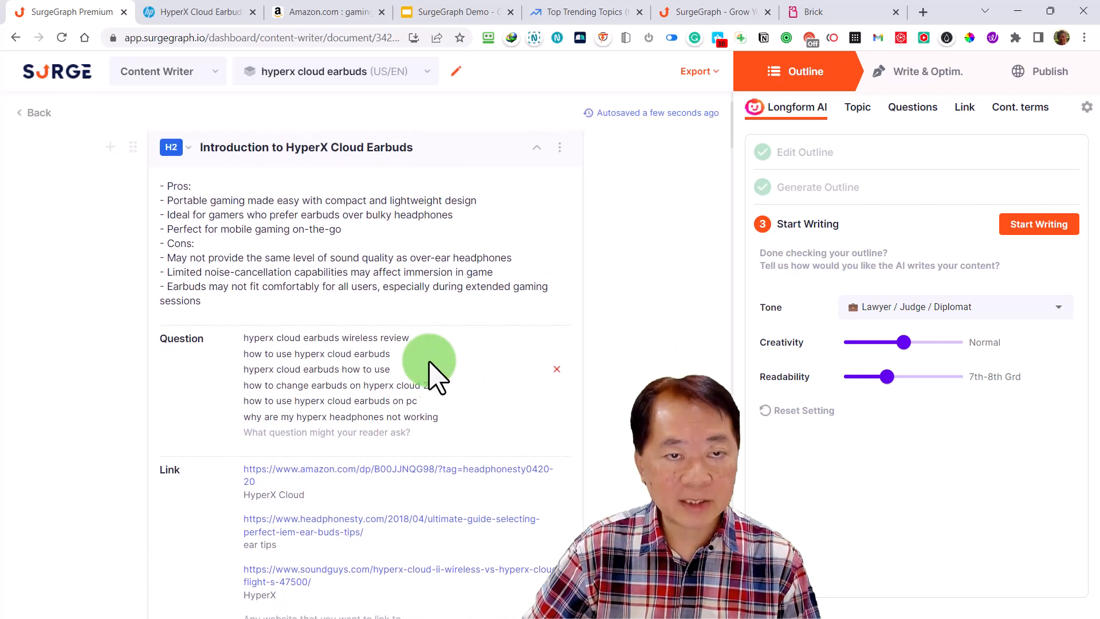
scroll(427, 321, "up", 1)
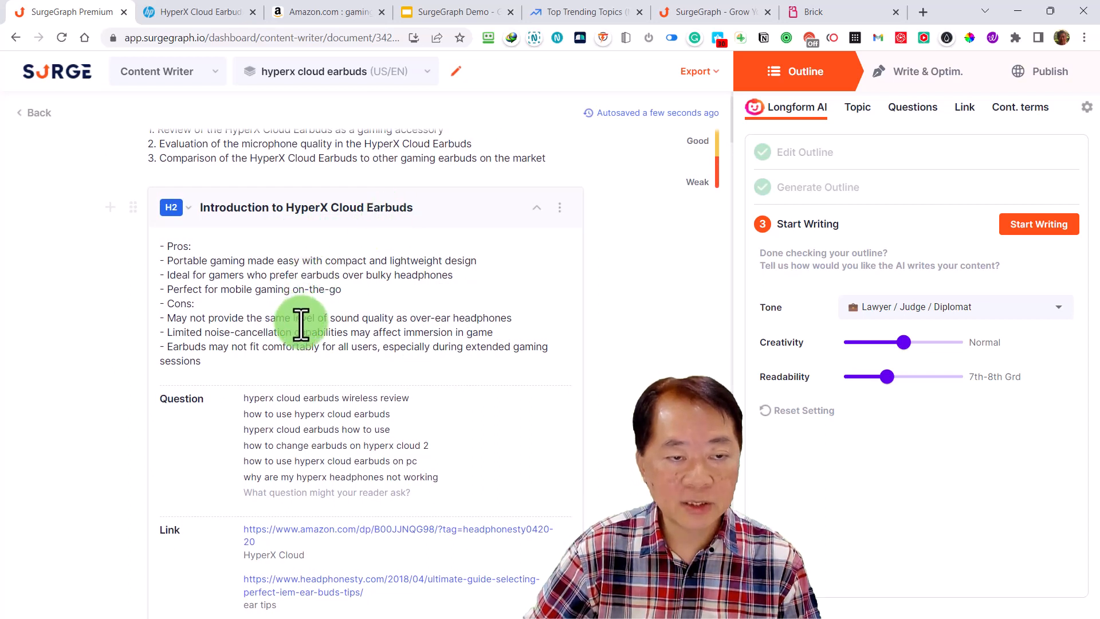
scroll(459, 442, "down", 2)
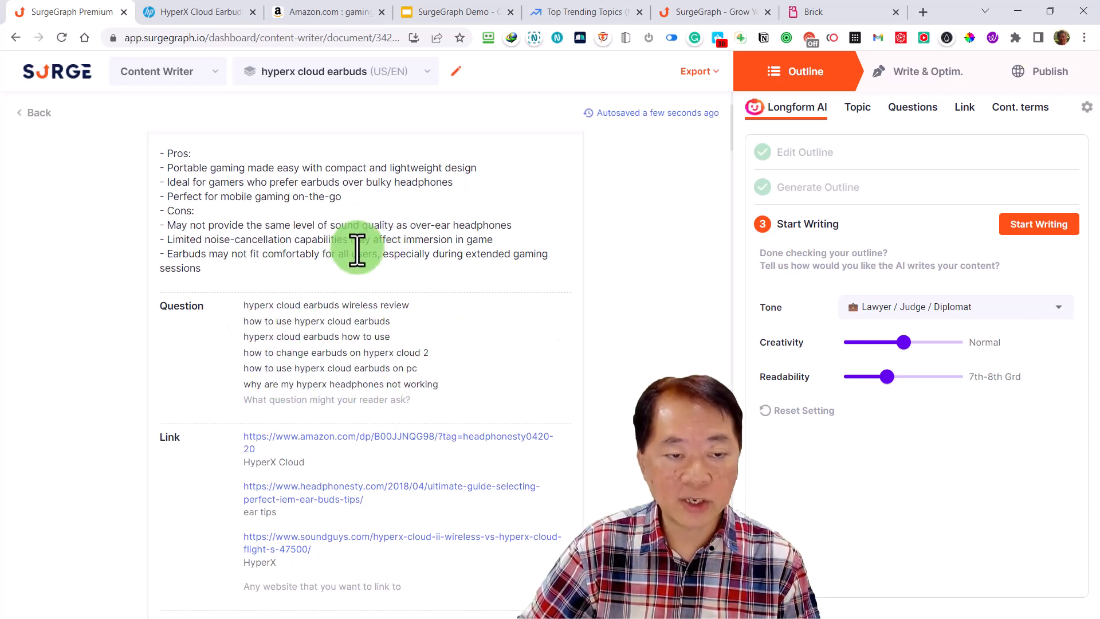
scroll(330, 254, "up", 3)
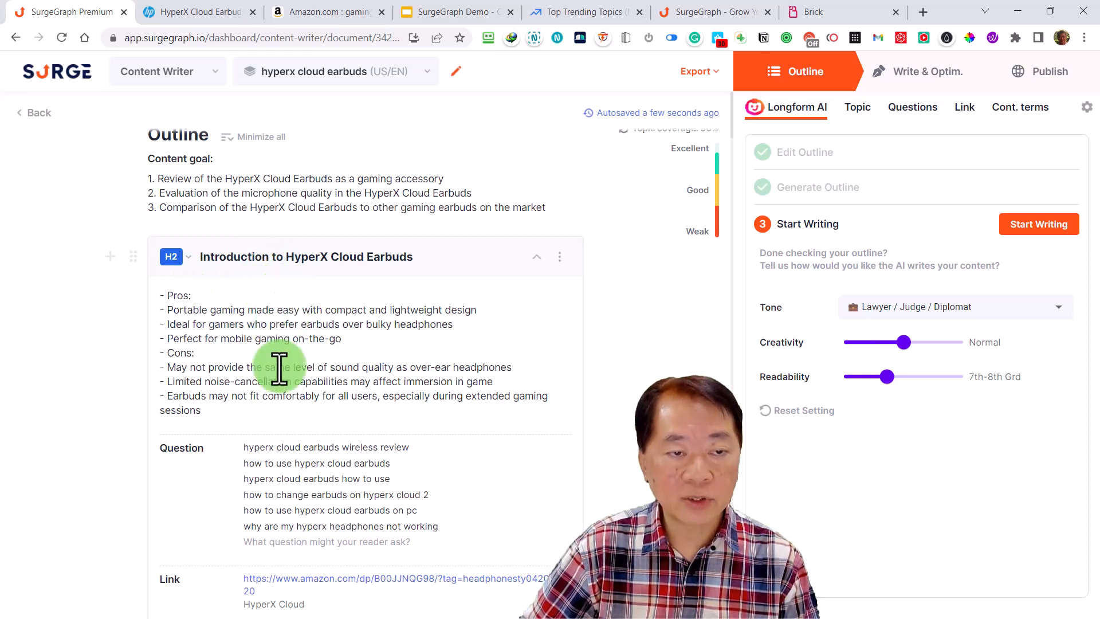
scroll(286, 381, "down", 10)
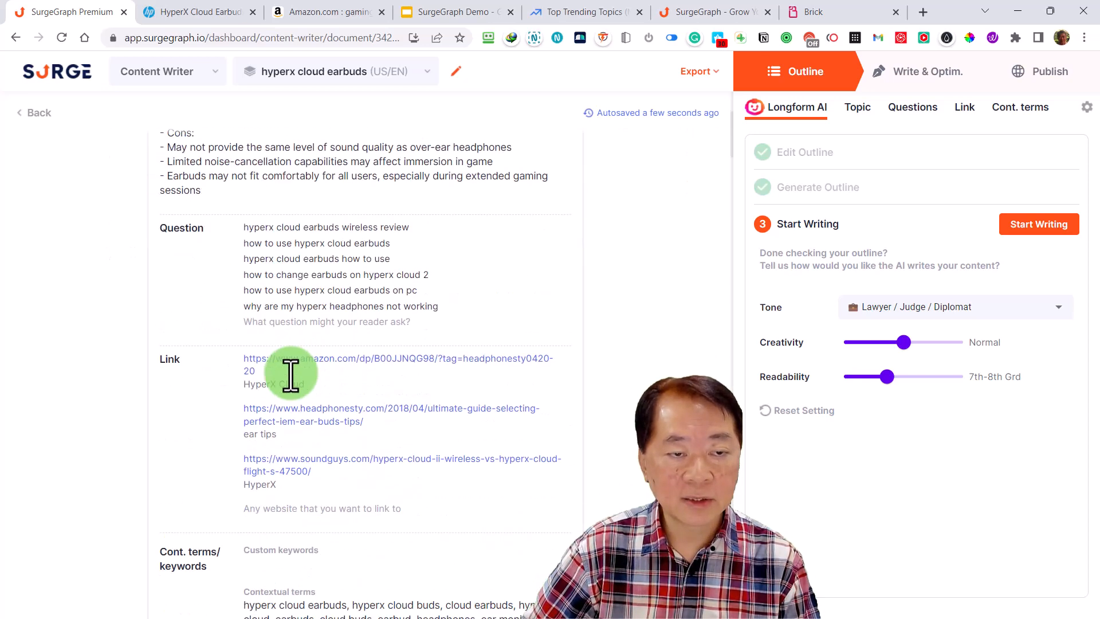
scroll(296, 375, "down", 1)
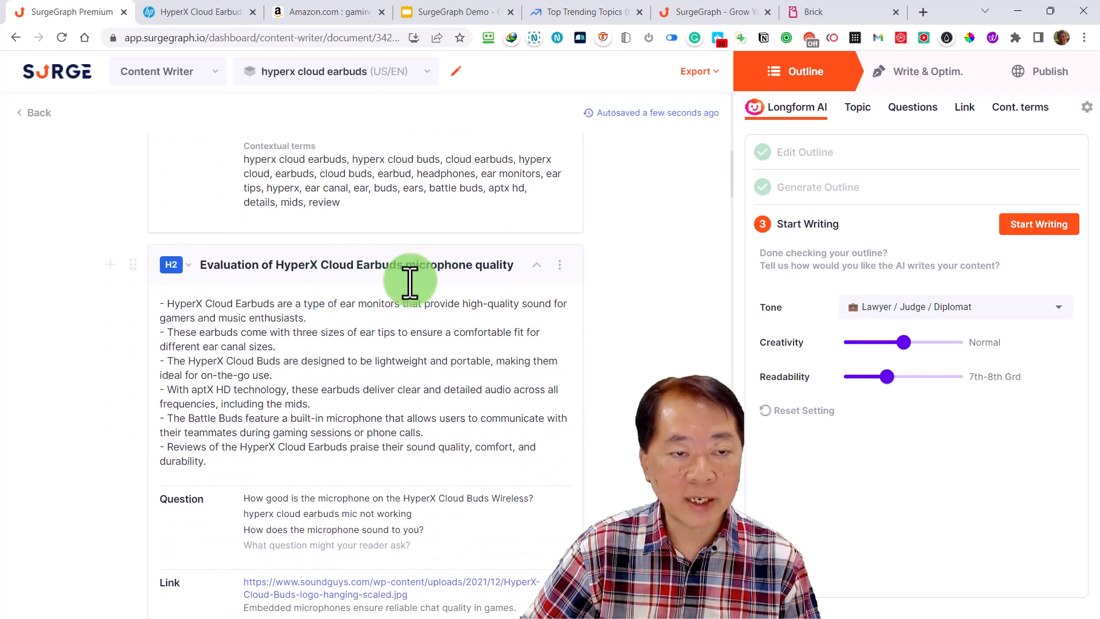
scroll(436, 394, "down", 3)
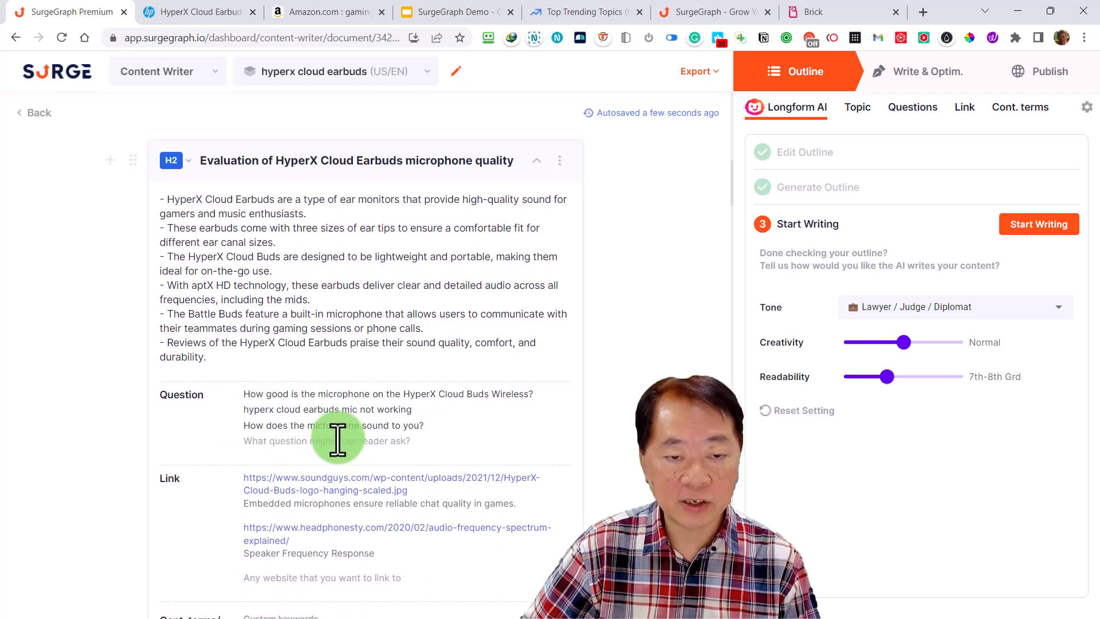
scroll(344, 430, "down", 8)
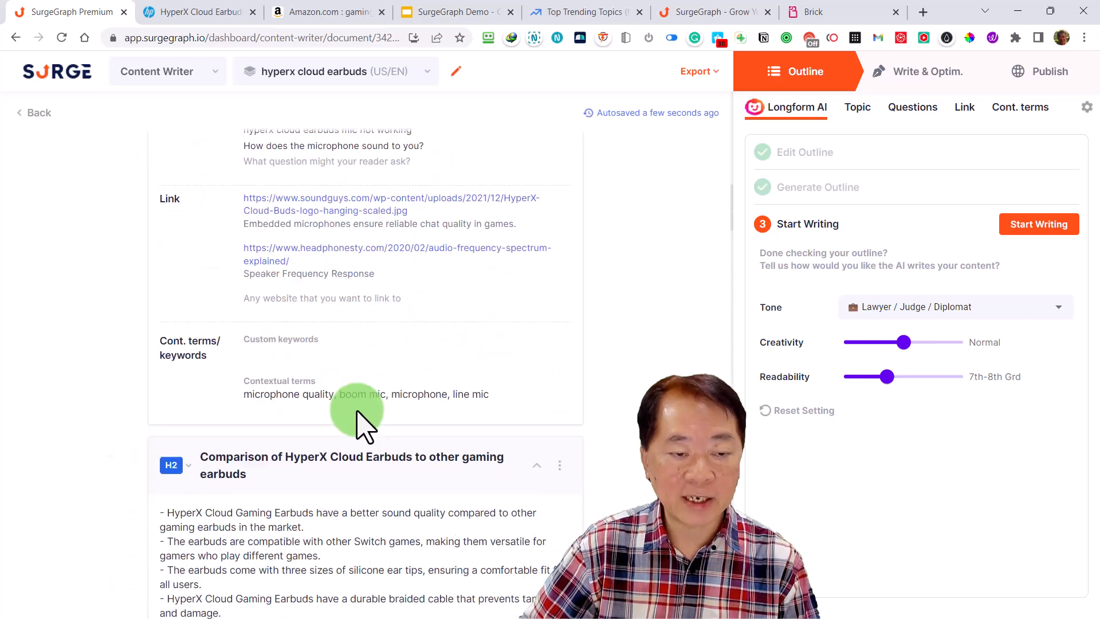
scroll(380, 428, "down", 5)
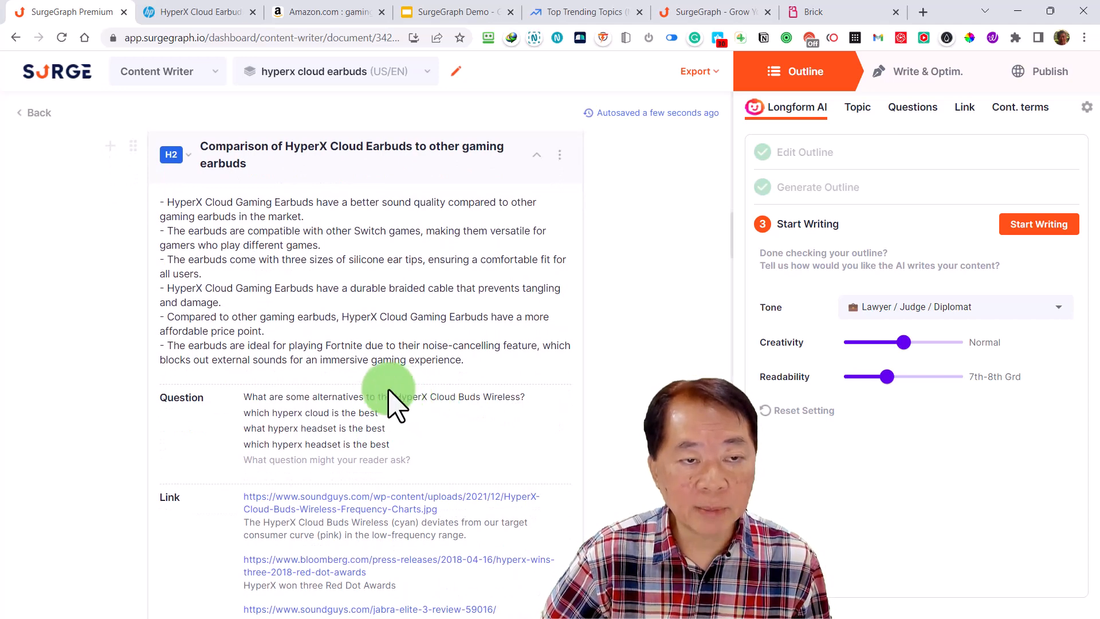
Review the questions, links and contextual terms of the comparison section against the full list of suggested contextual terms
scroll(375, 424, "down", 2)
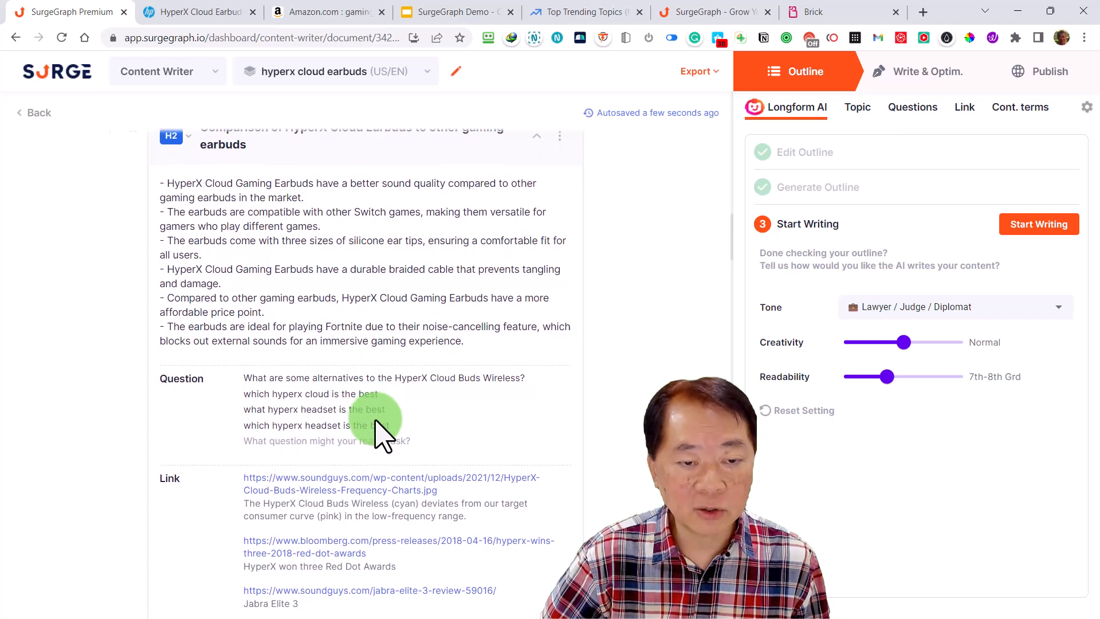
scroll(376, 426, "down", 7)
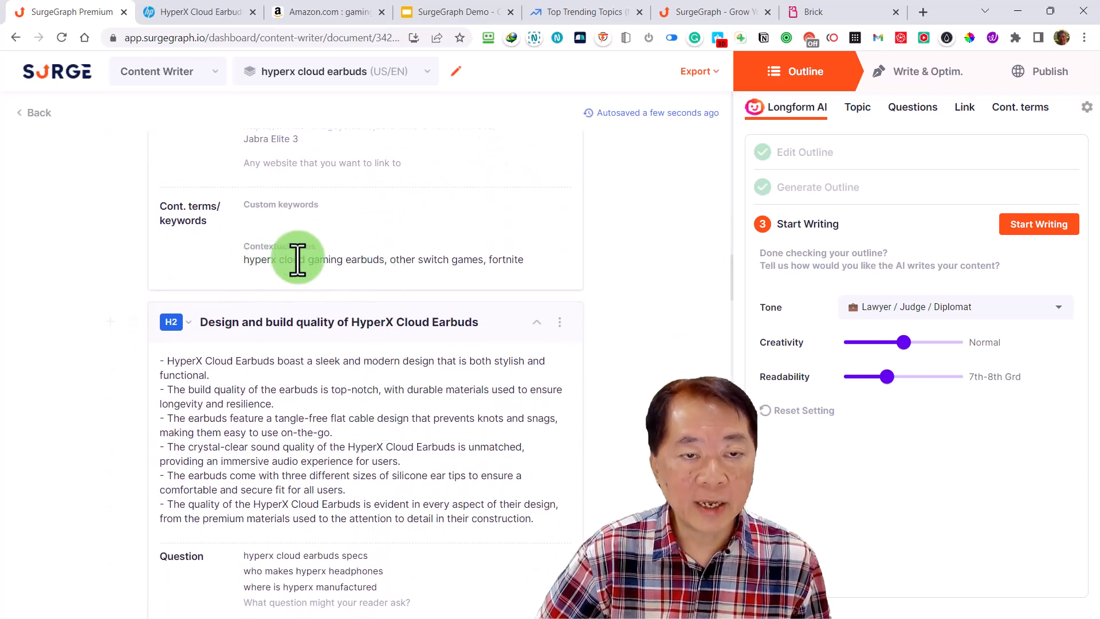
scroll(359, 282, "up", 9)
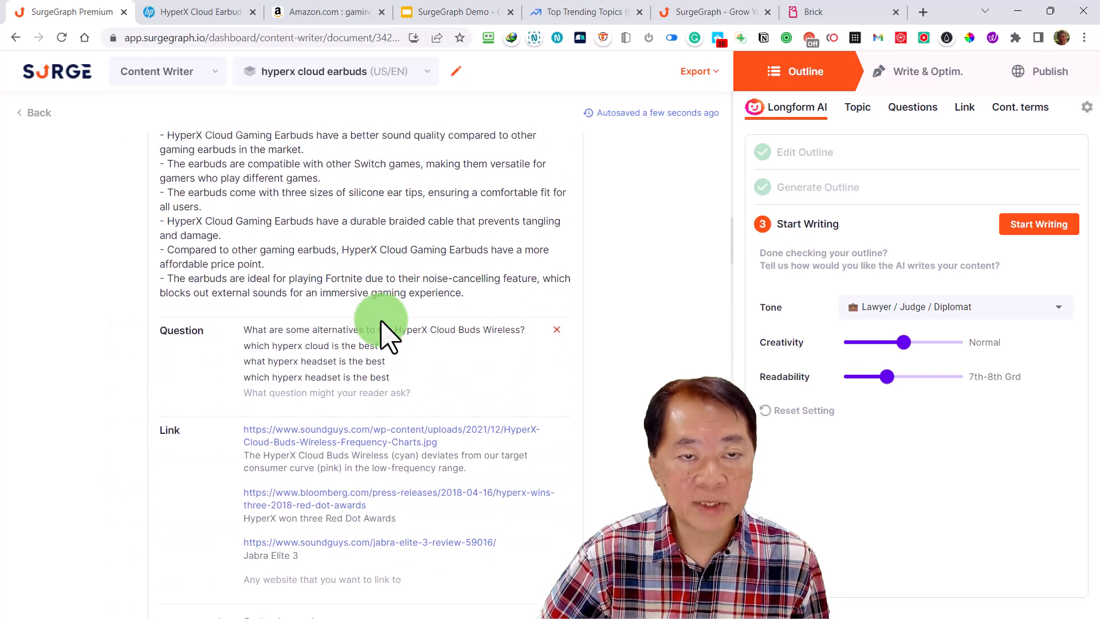
scroll(381, 324, "up", 1)
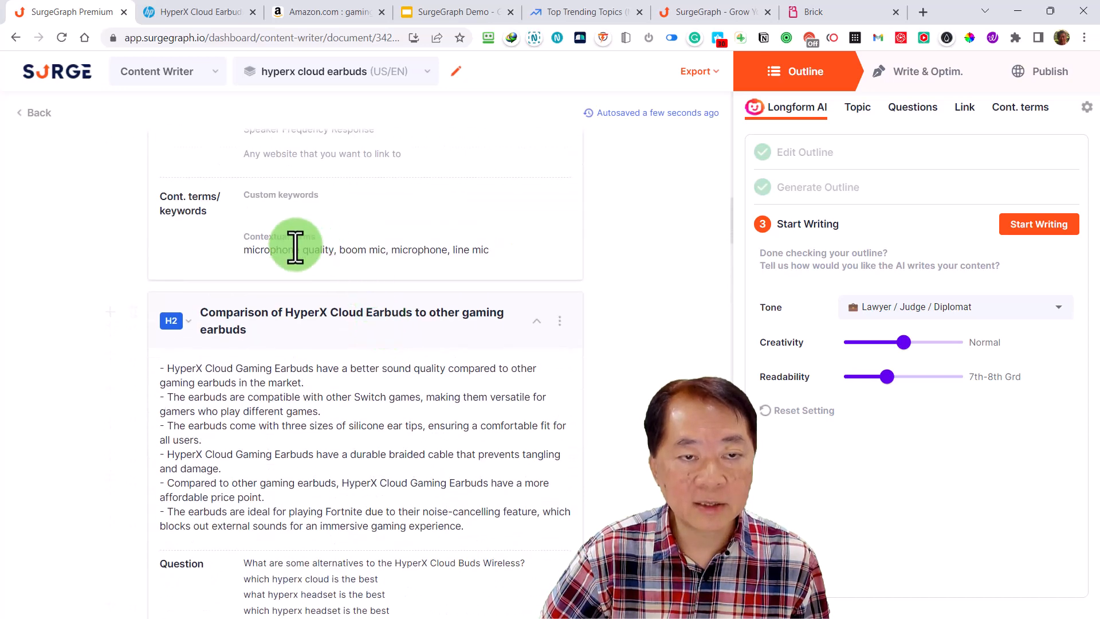
left_click(1017, 109)
scroll(897, 392, "down", 7)
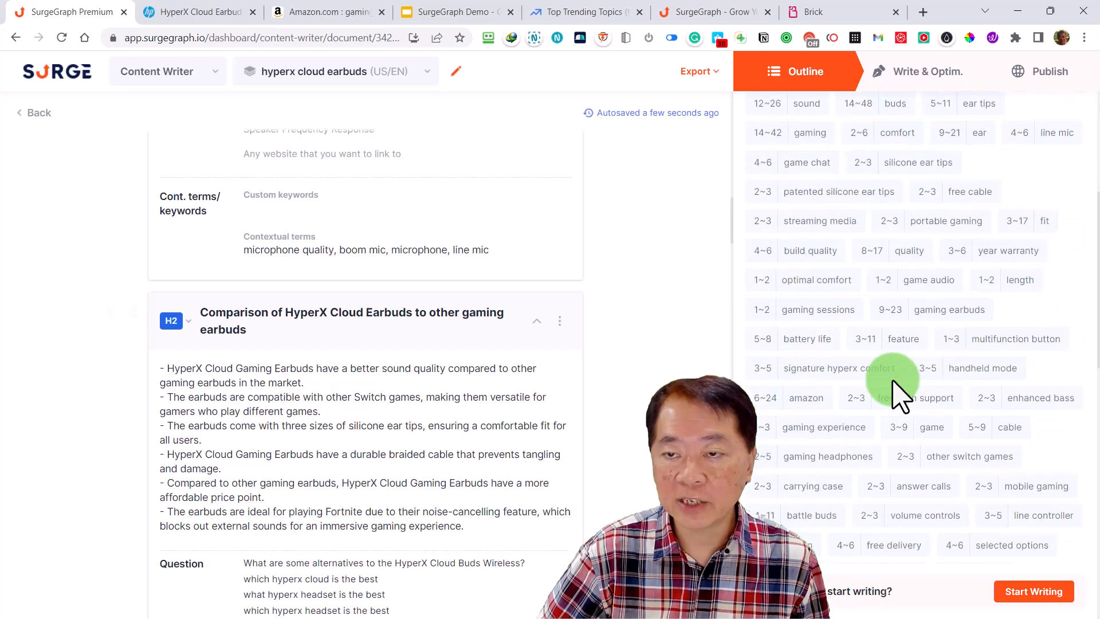
scroll(830, 423, "down", 5)
scroll(498, 369, "down", 2)
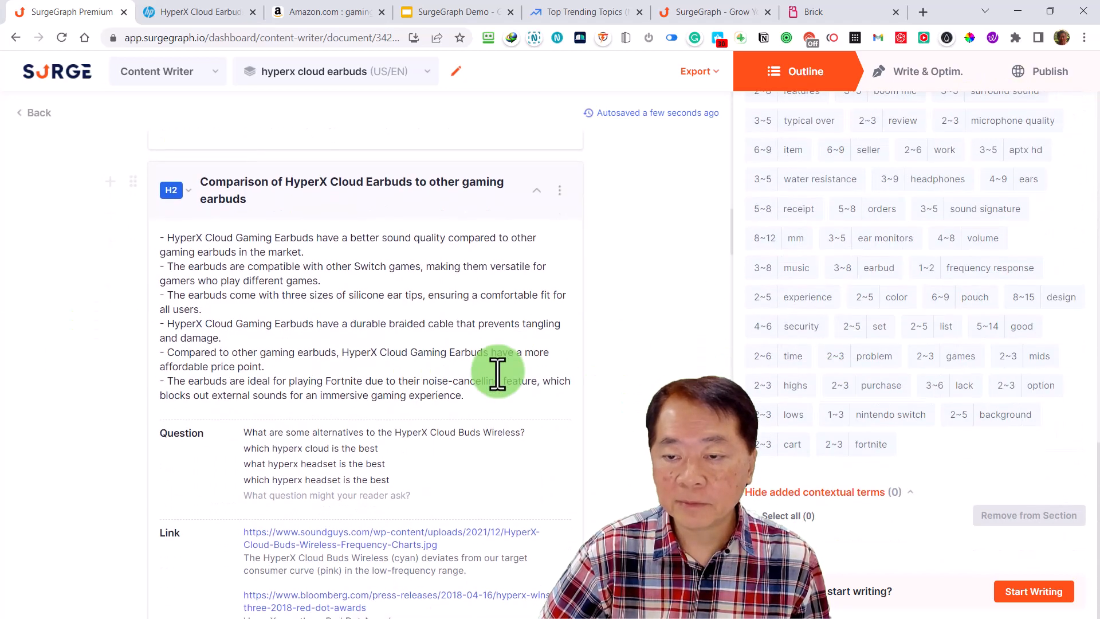
scroll(835, 235, "up", 4)
scroll(54, 337, "up", 1)
scroll(413, 327, "down", 4)
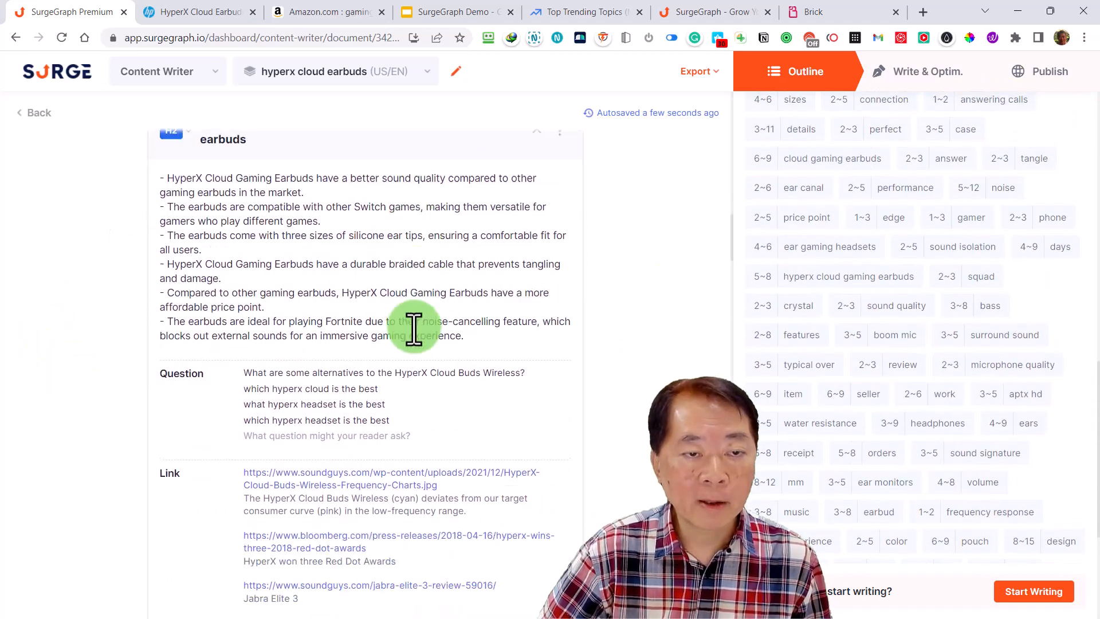
Review the talking points, questions, links and contextual terms in the design, comfort and fit, and sound quality sections
scroll(414, 327, "down", 7)
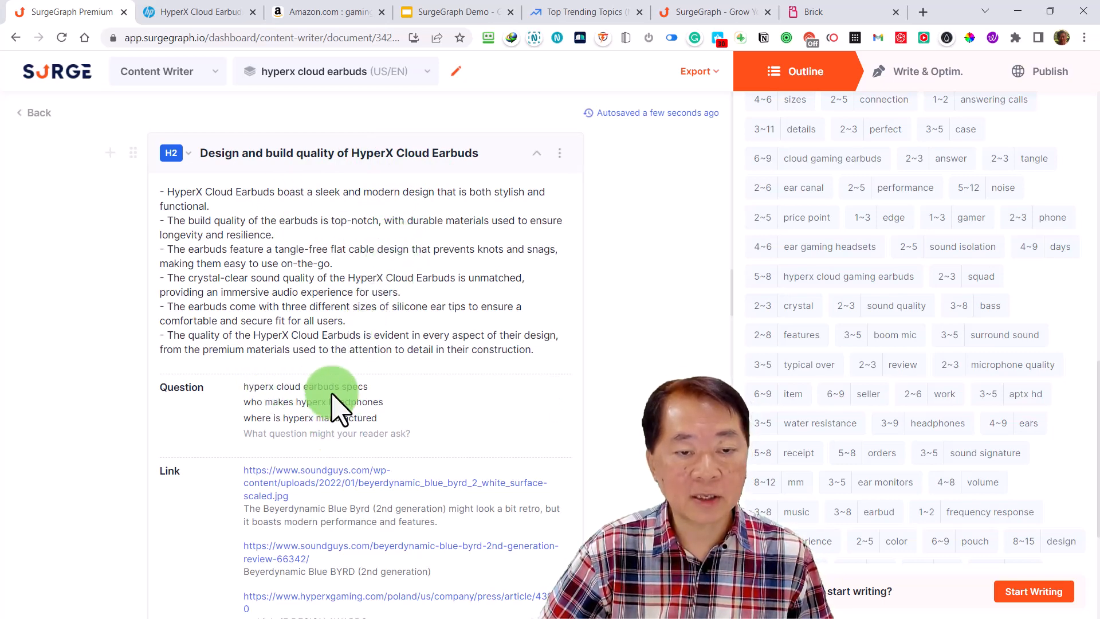
scroll(333, 394, "down", 7)
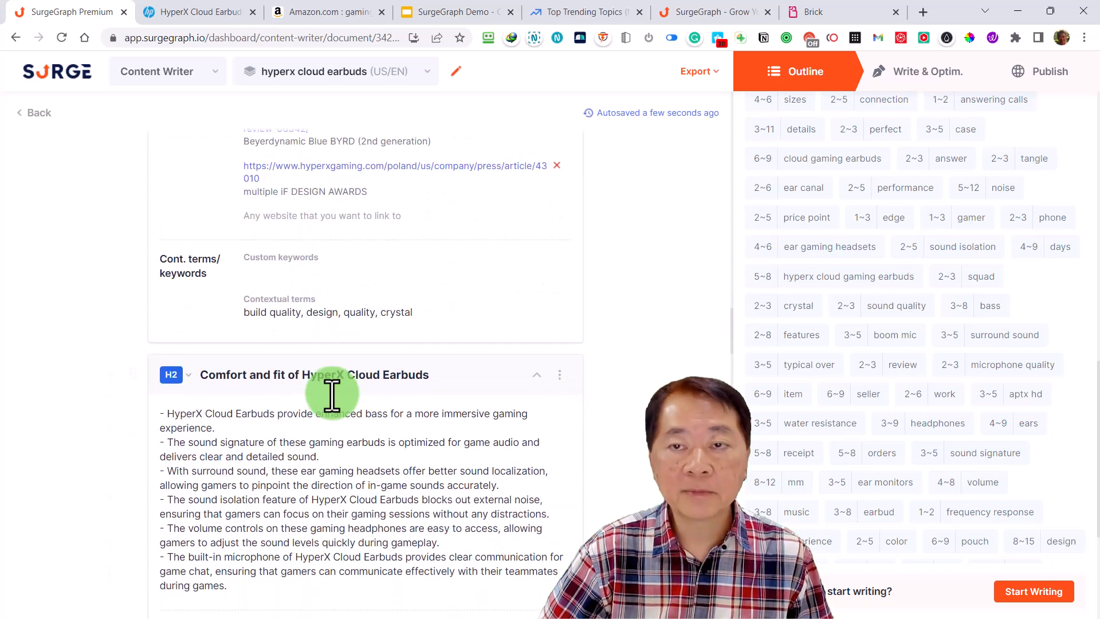
scroll(333, 394, "down", 3)
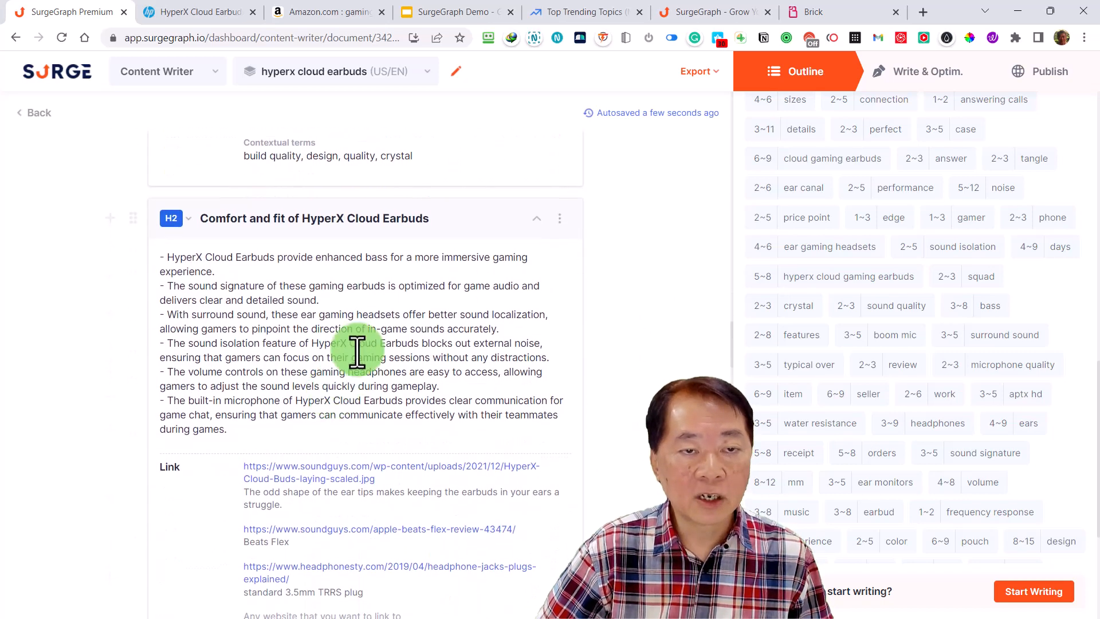
scroll(369, 356, "down", 7)
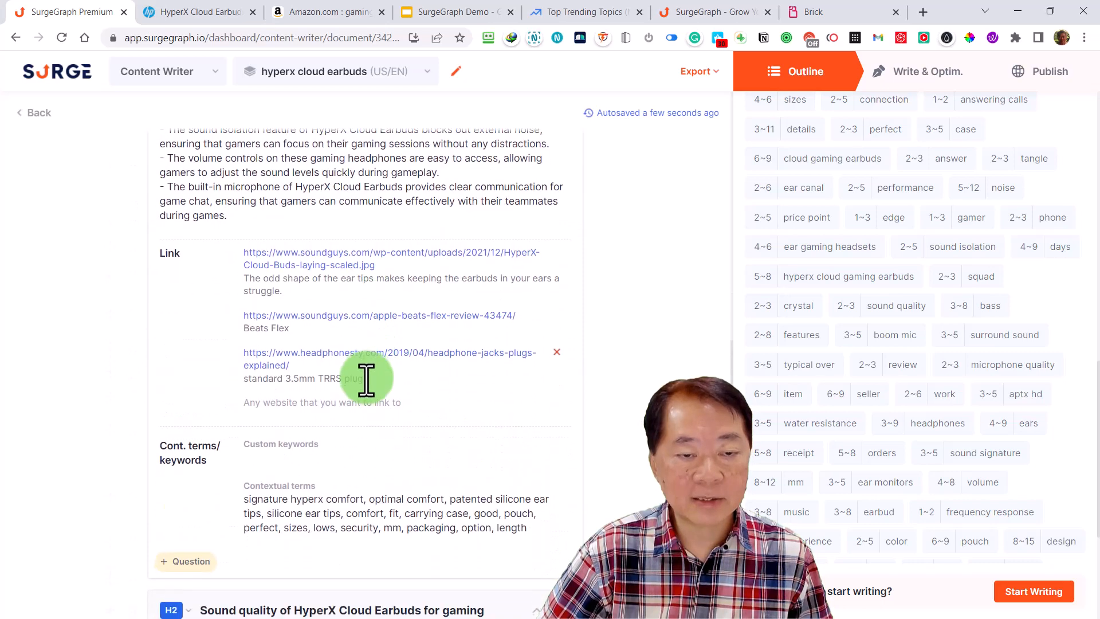
scroll(367, 378, "up", 1)
scroll(366, 378, "down", 2)
scroll(369, 386, "up", 1)
scroll(368, 380, "down", 1)
scroll(373, 394, "down", 2)
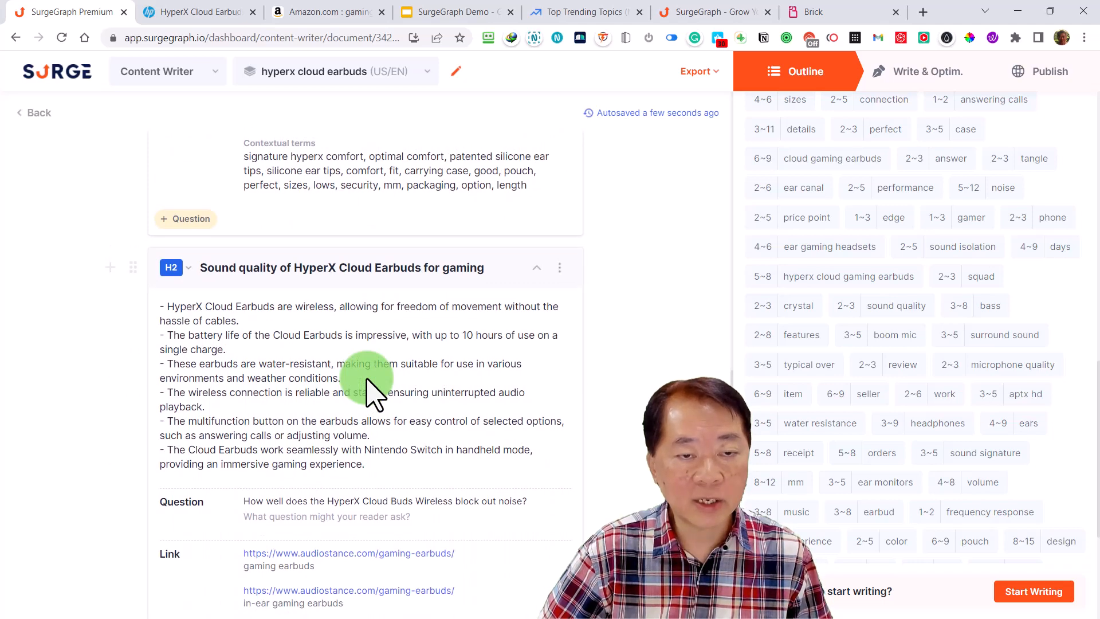
scroll(367, 389, "down", 4)
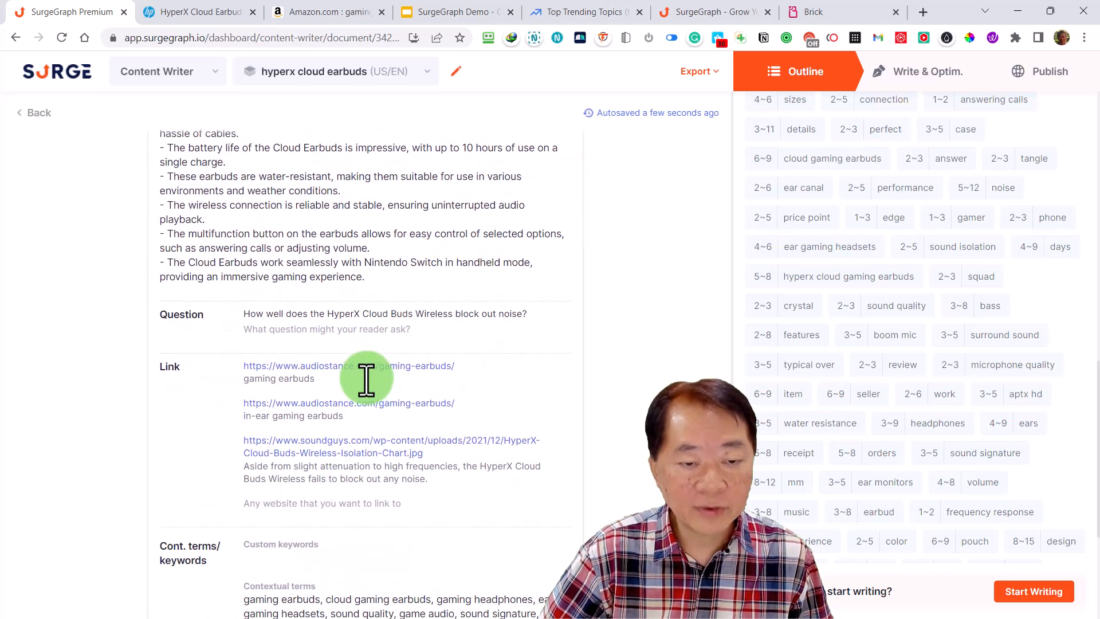
scroll(367, 378, "down", 1)
scroll(366, 378, "down", 1)
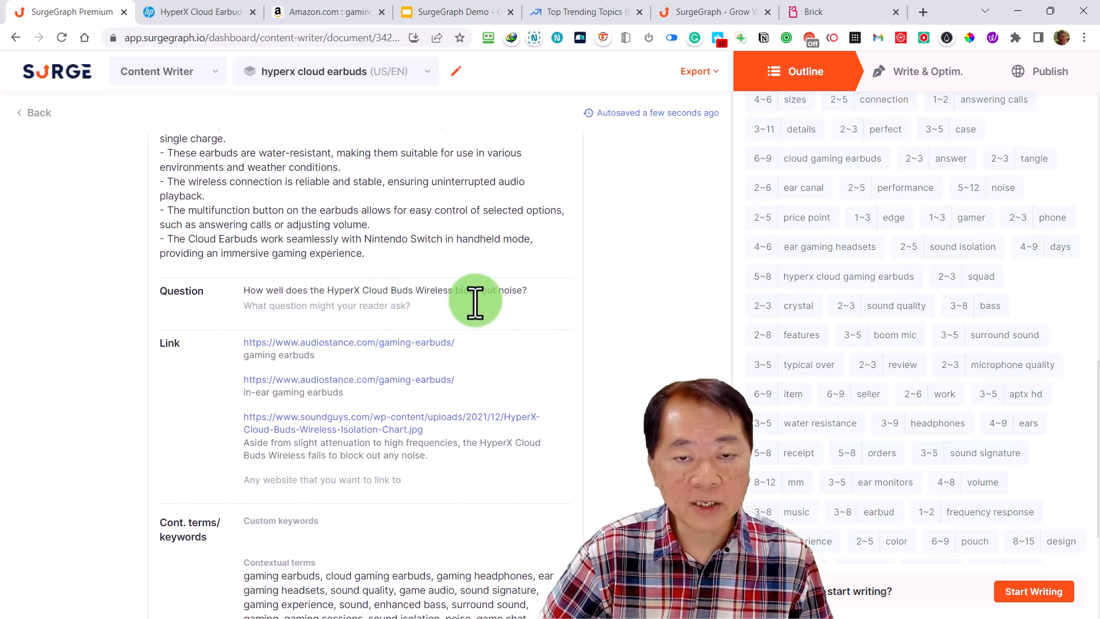
Review the outline's wireless connectivity, pros and cons, gaming accessory and conclusion sections, including their questions, links and contextual terms
scroll(407, 344, "down", 8)
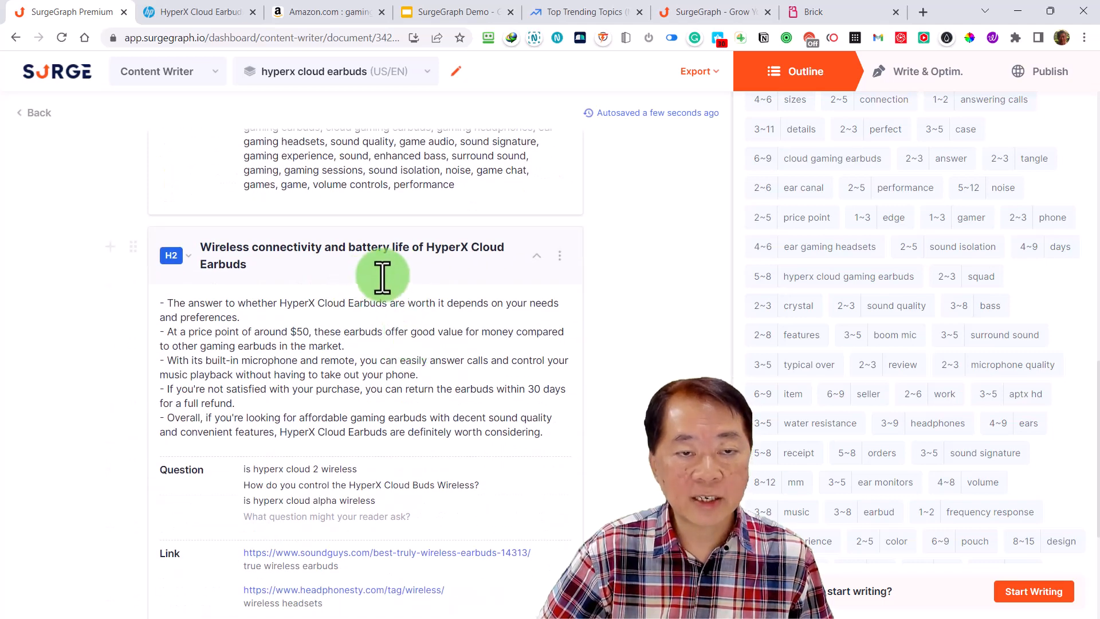
scroll(422, 328, "down", 9)
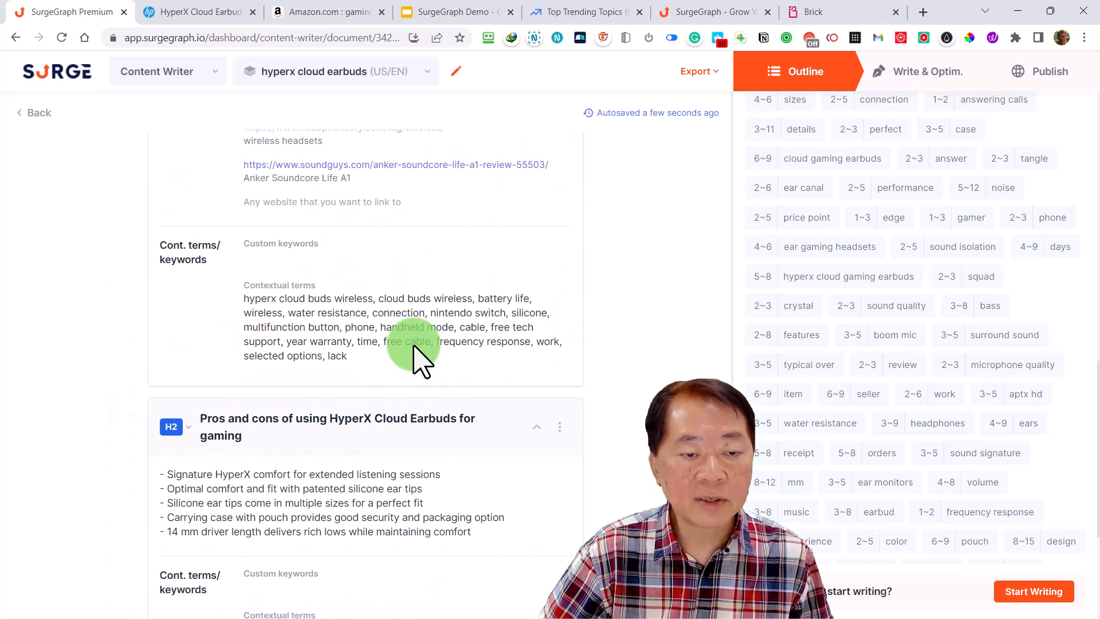
scroll(414, 355, "down", 1)
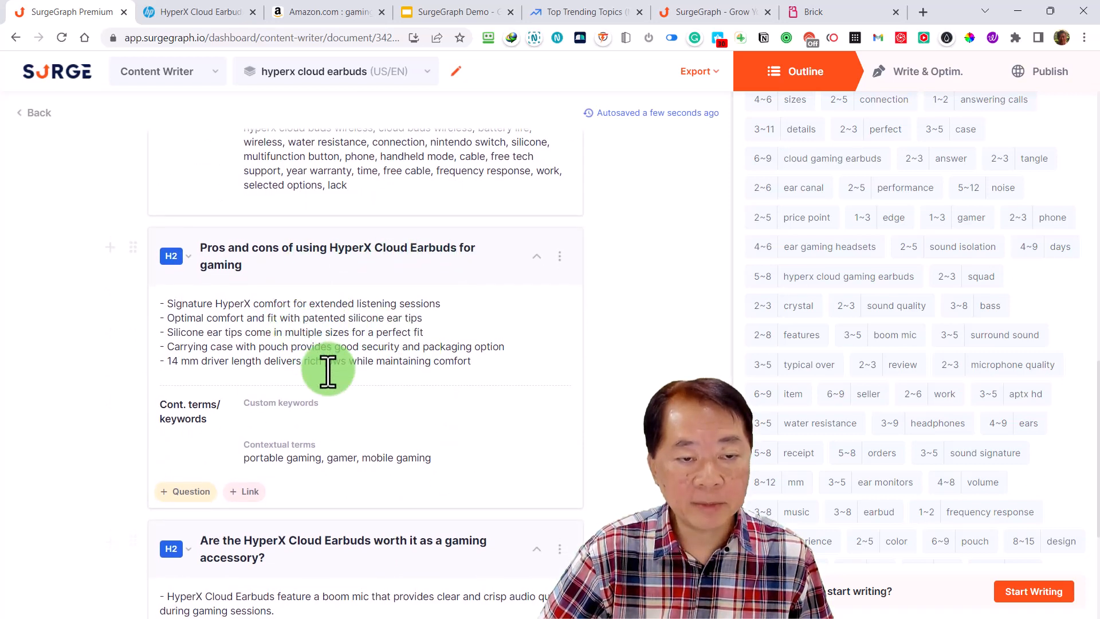
scroll(330, 370, "down", 1)
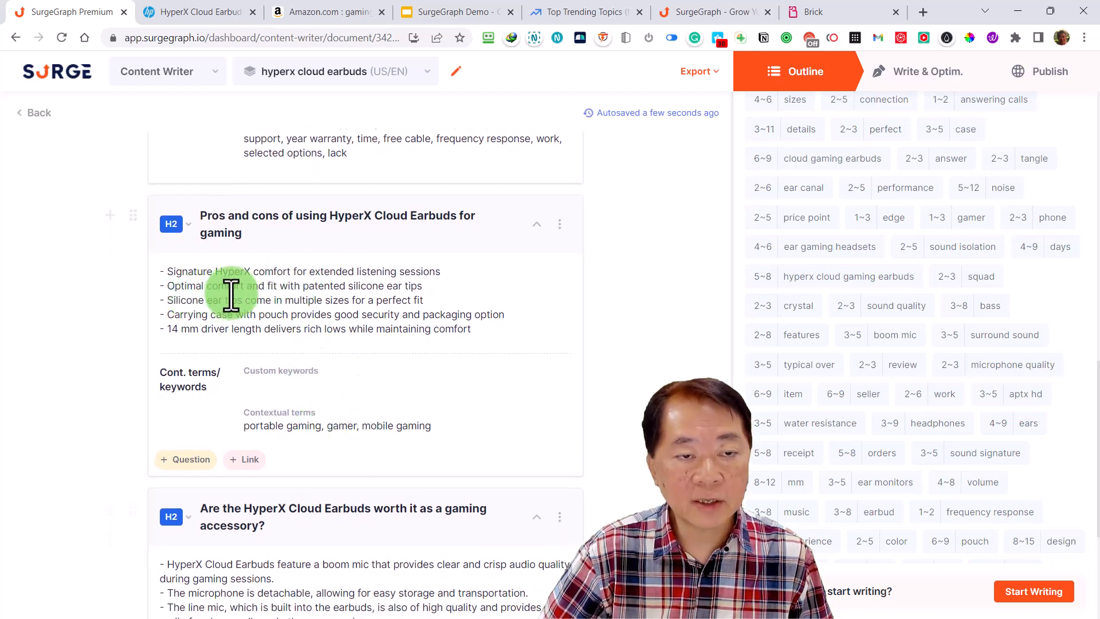
scroll(295, 380, "down", 4)
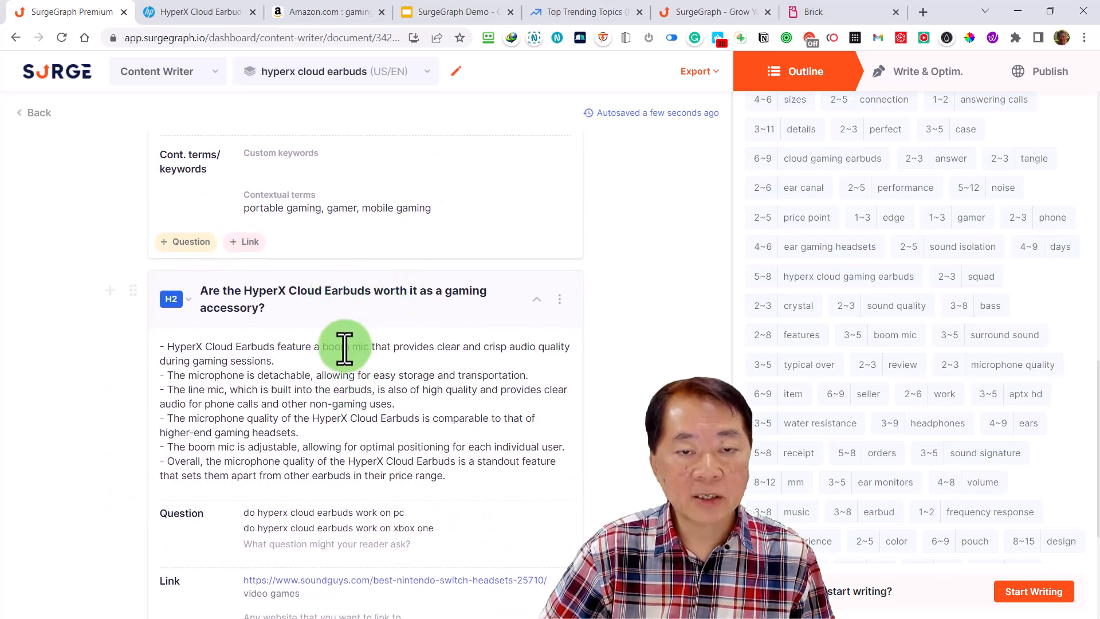
scroll(444, 322, "down", 6)
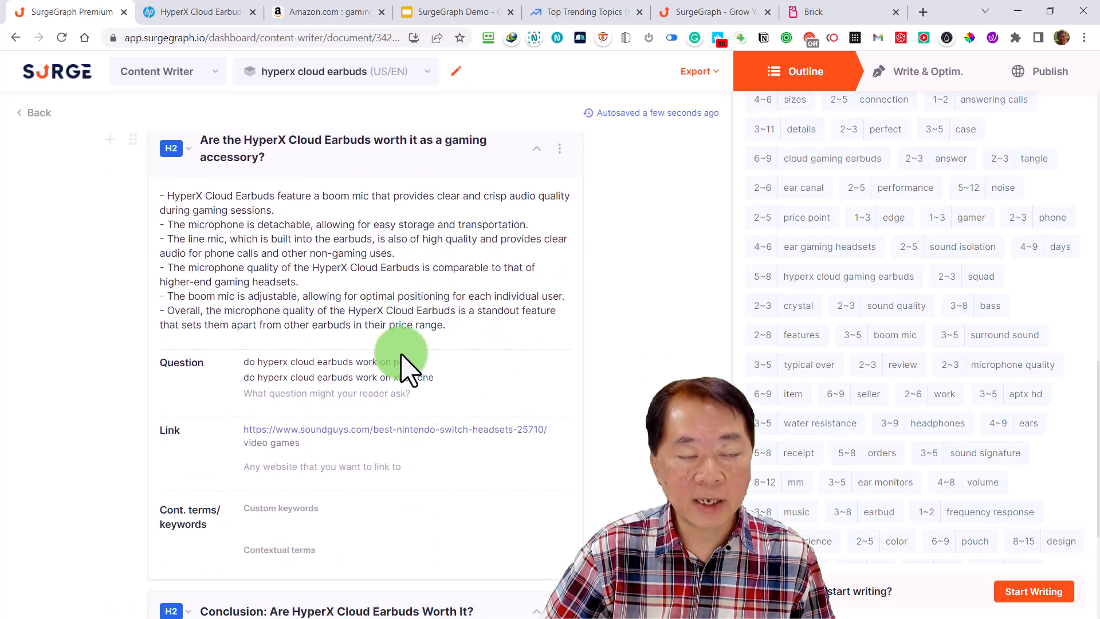
scroll(398, 370, "down", 2)
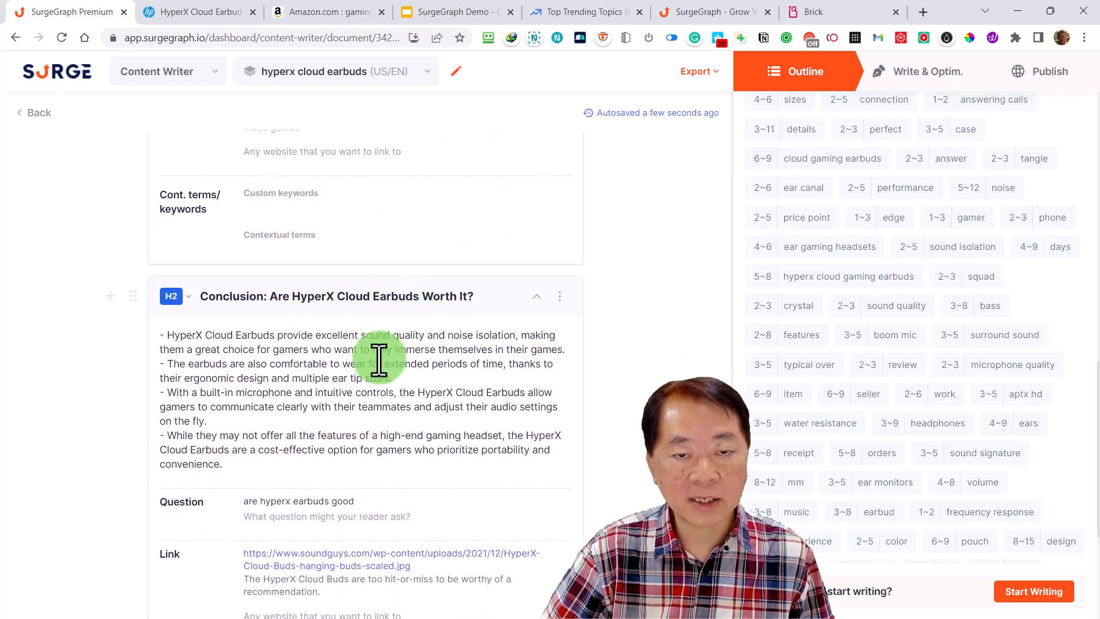
scroll(381, 359, "down", 5)
Return to the start of the outline and collapse all its sections so only the headings show
scroll(380, 376, "up", 20)
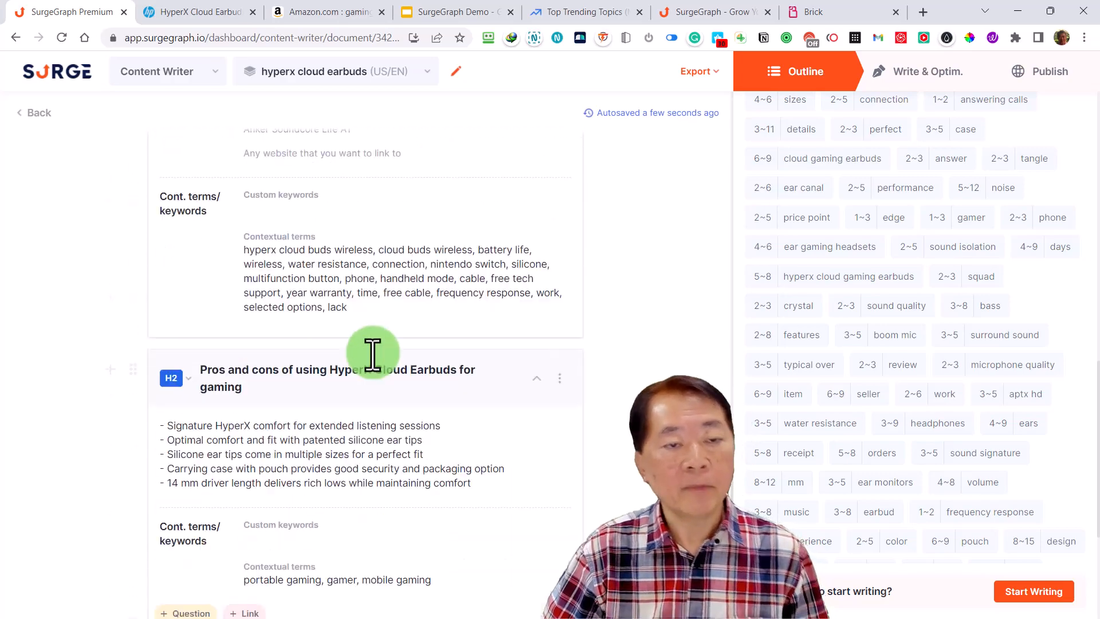
scroll(372, 354, "up", 8)
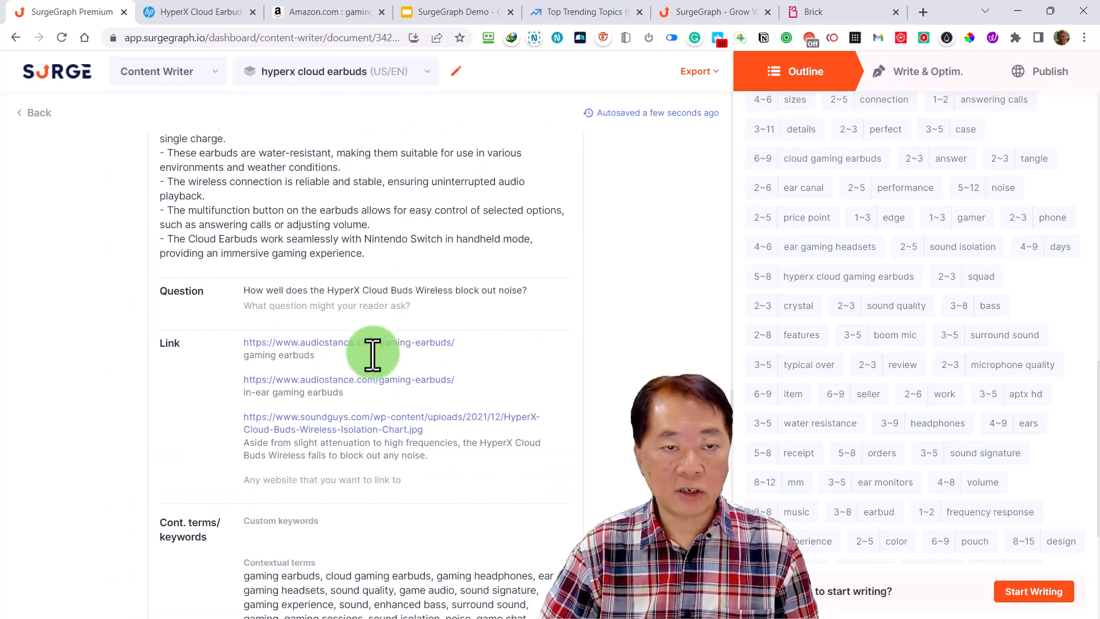
scroll(372, 352, "up", 15)
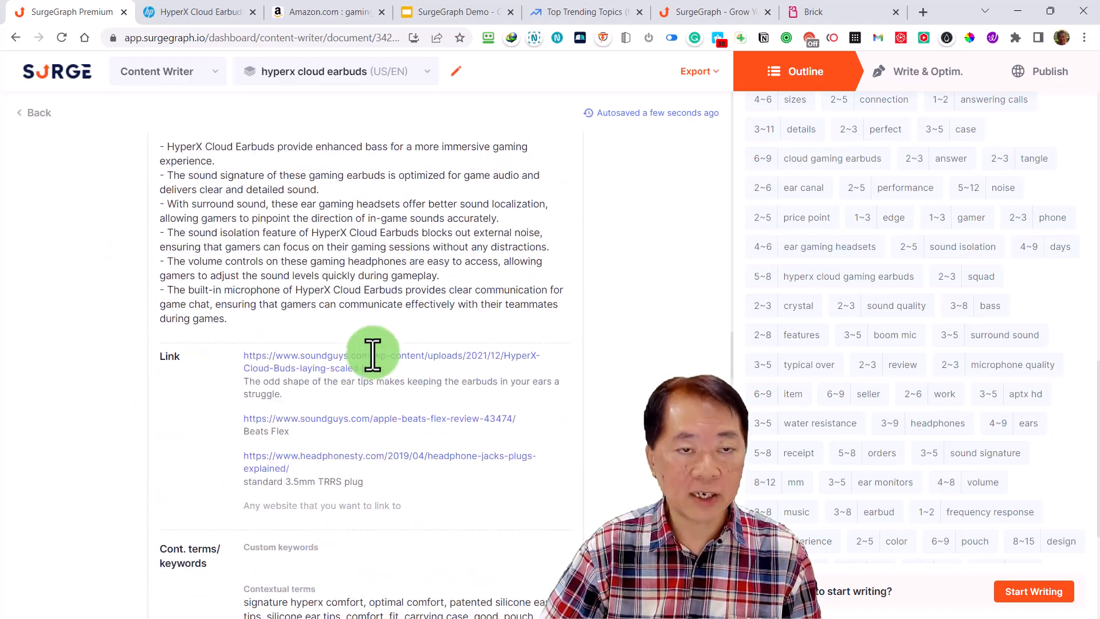
scroll(372, 352, "up", 15)
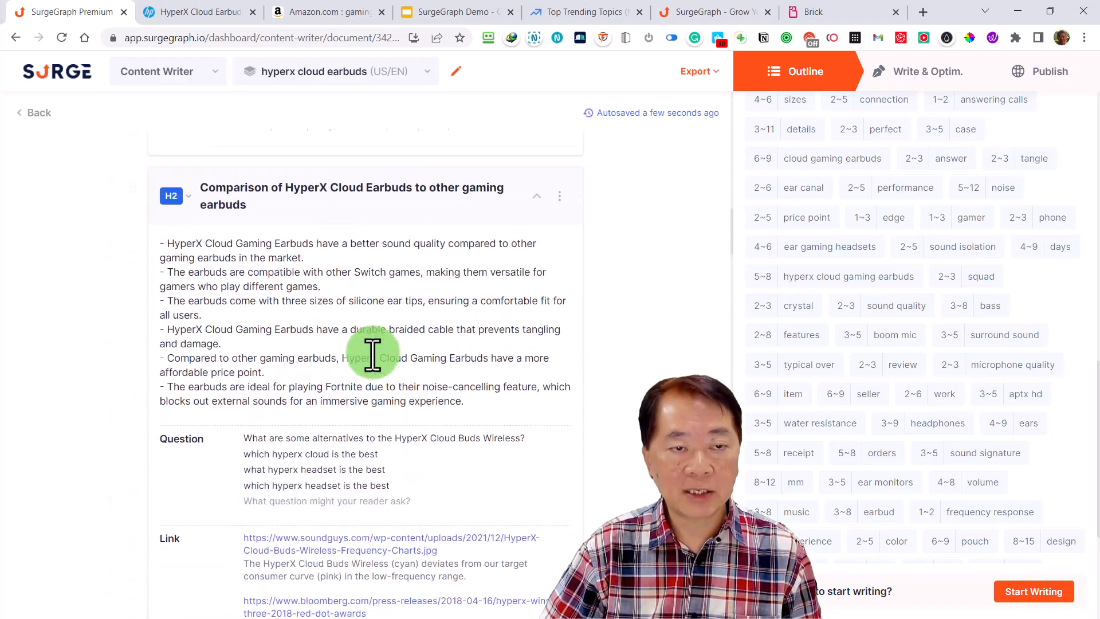
scroll(372, 352, "up", 10)
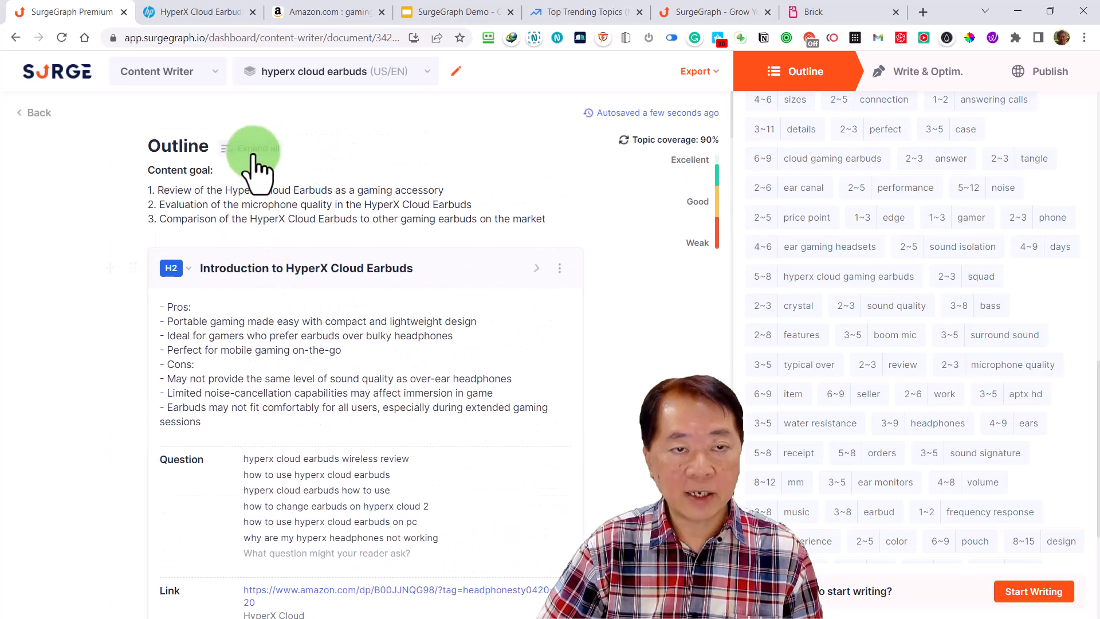
left_click(252, 155)
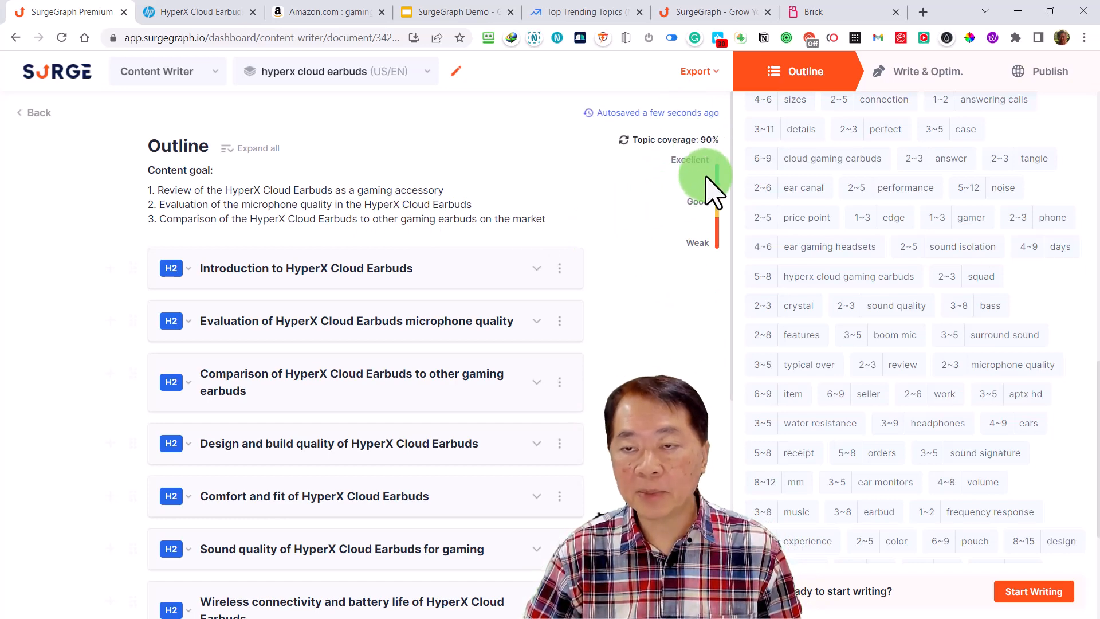
Open the Longform AI writing settings and check the tone options, keeping Lawyer / Judge / Diplomat
scroll(879, 293, "up", 10)
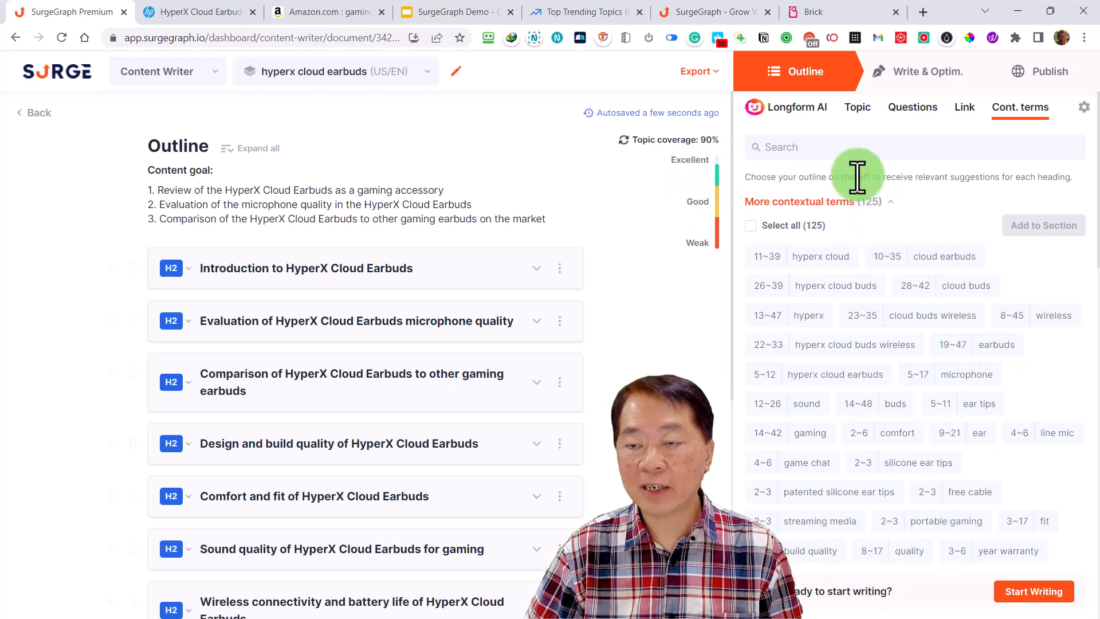
left_click(799, 108)
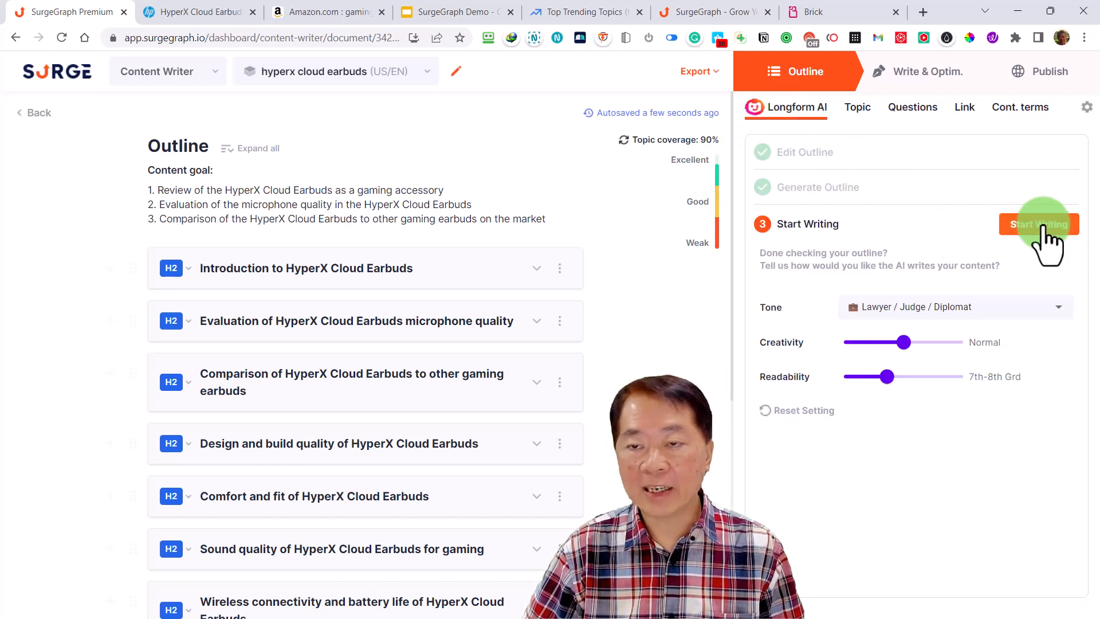
left_click(949, 309)
left_click(929, 279)
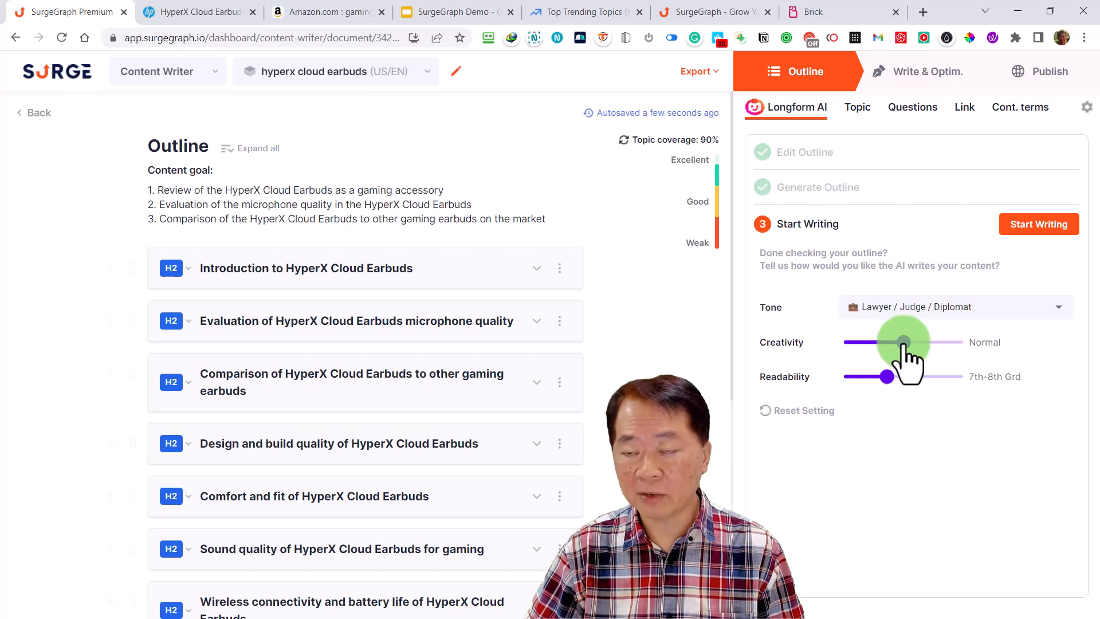
Lower the creativity slightly within Normal, and set readability to 7th-8th Grd after trying College Grad
mouse_move(895, 342)
left_mouse_down()
mouse_move(874, 343)
mouse_move(963, 343)
mouse_move(867, 343)
mouse_move(892, 342)
left_mouse_up()
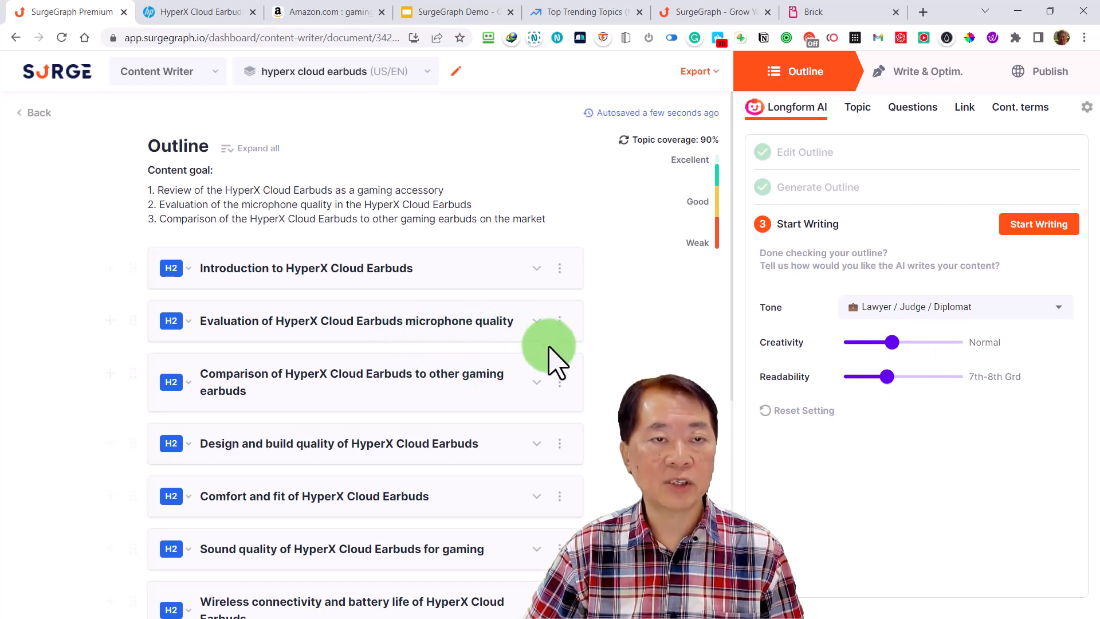
scroll(555, 355, "down", 1)
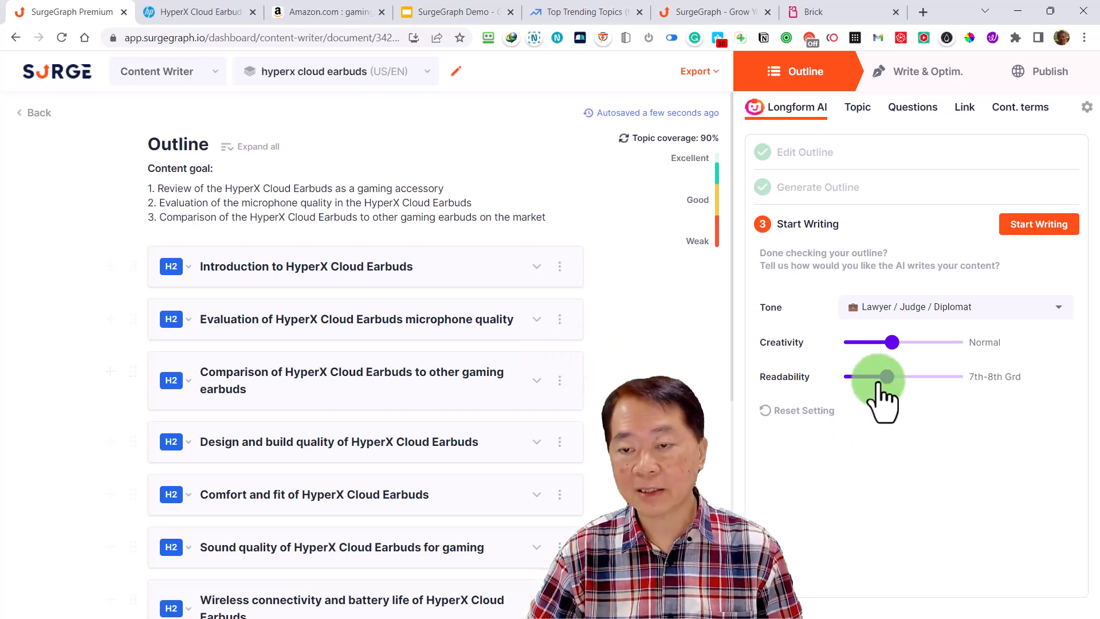
left_click_drag(887, 378, 941, 378)
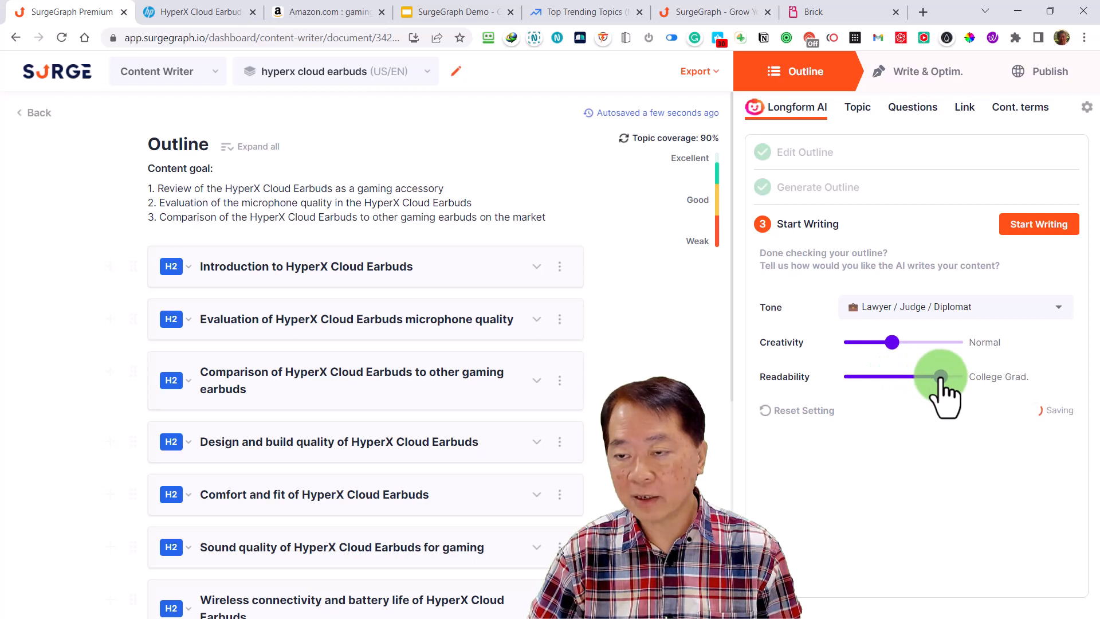
left_click_drag(955, 377, 883, 377)
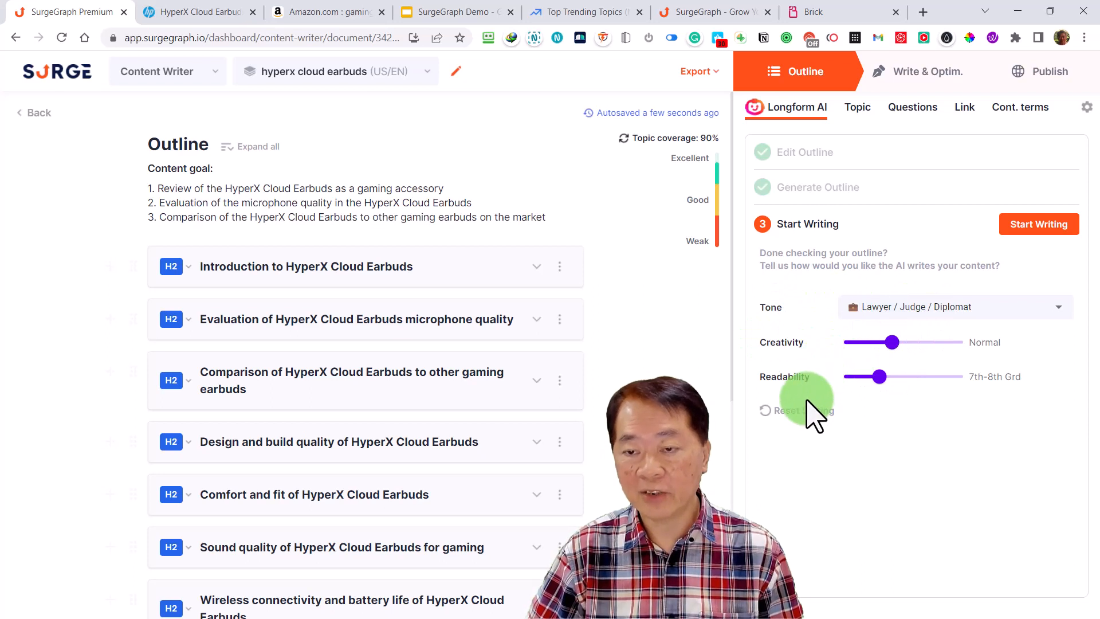
Look through the writing tone options and set the tone to Motivational speaker / Lifecoach / Spiritual leader
left_click(938, 308)
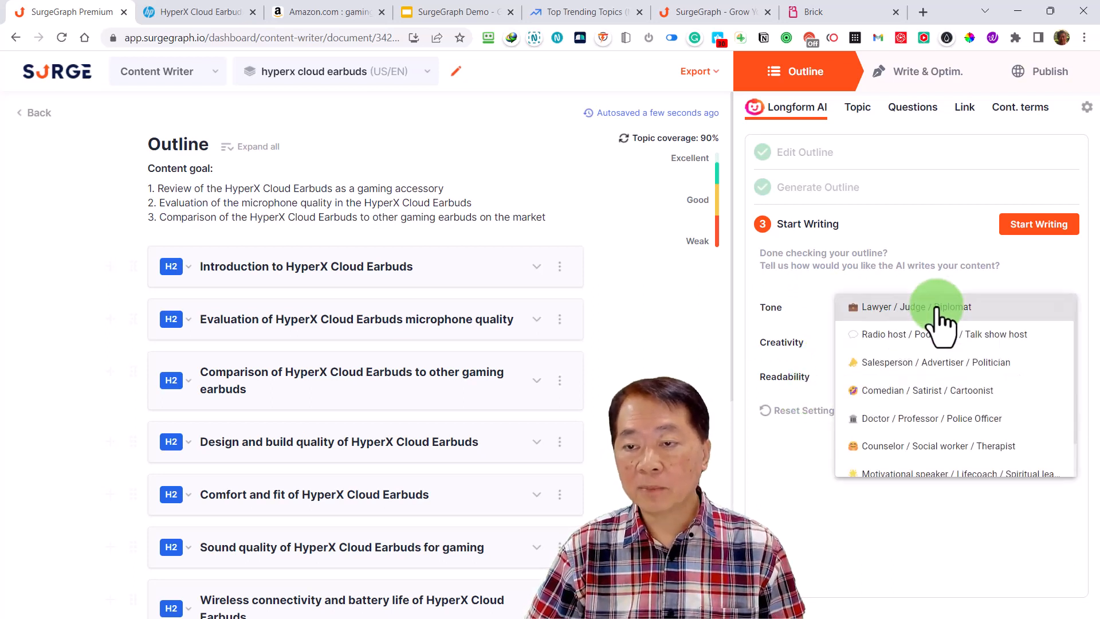
left_click(862, 303)
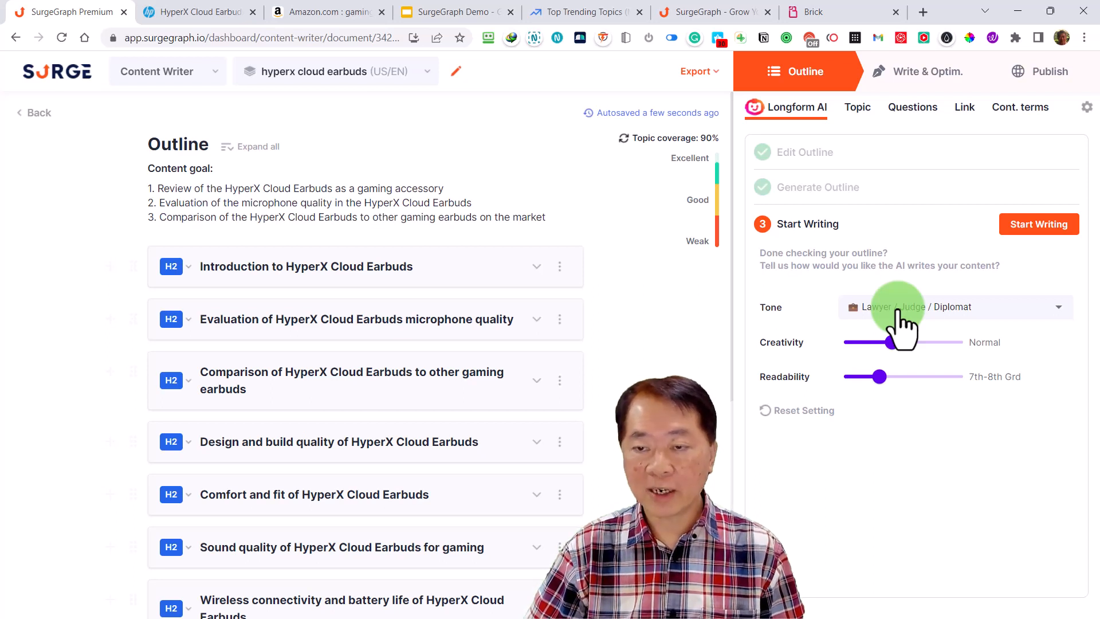
left_click(933, 309)
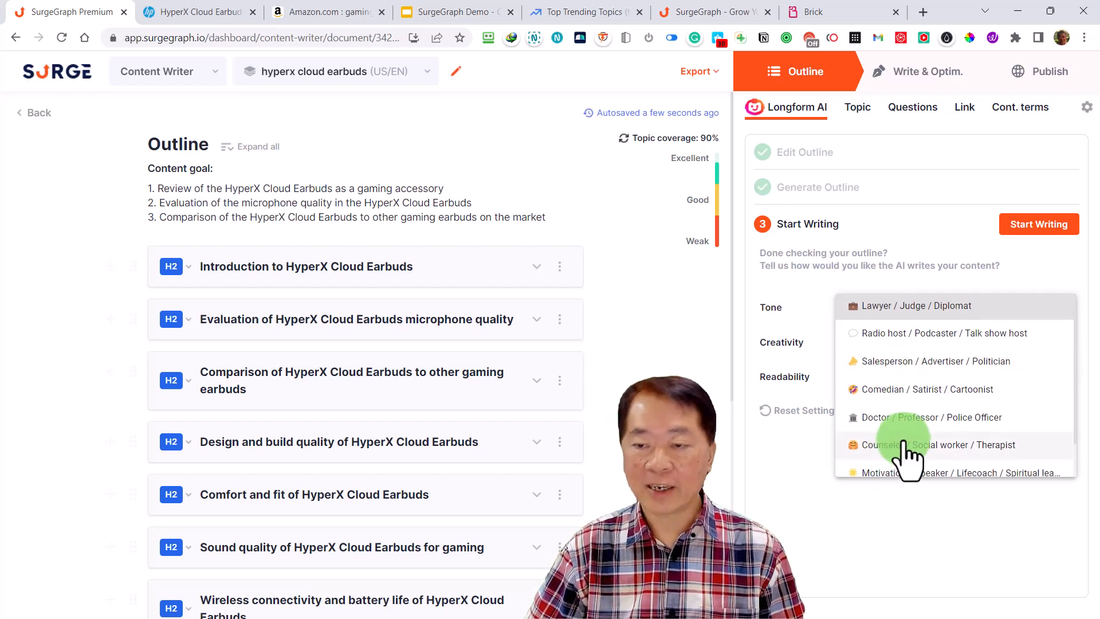
scroll(905, 446, "down", 1)
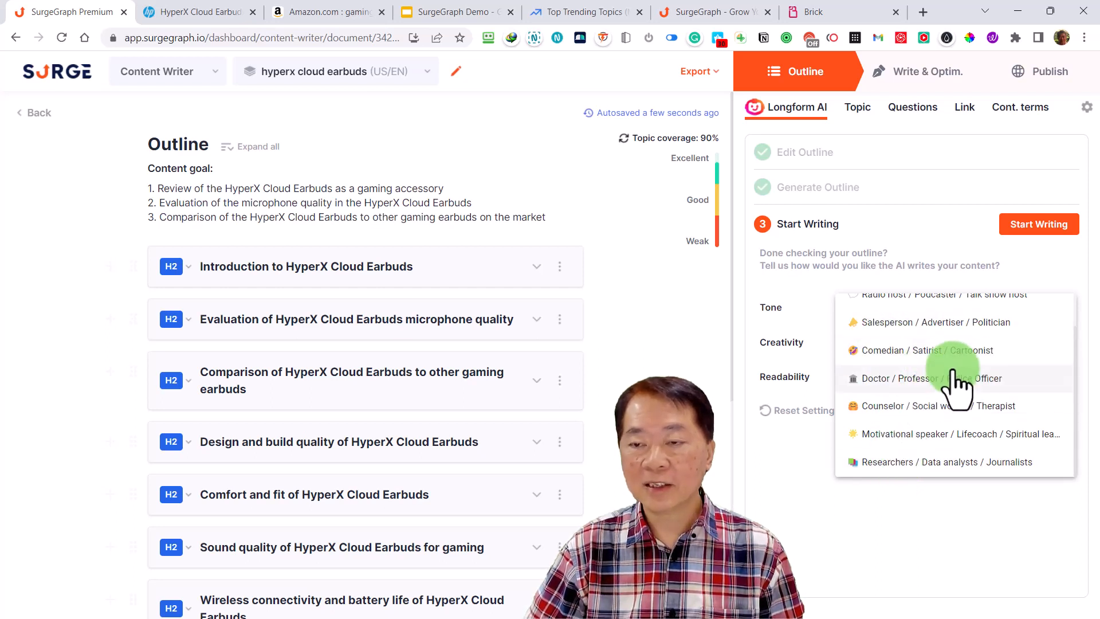
scroll(951, 395, "up", 1)
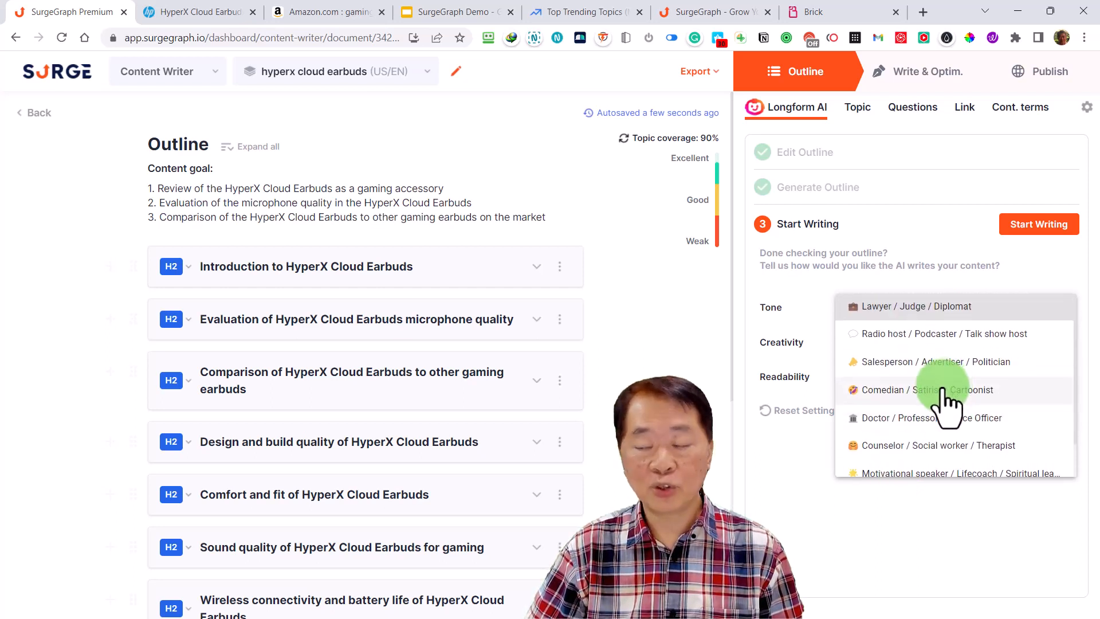
scroll(945, 401, "down", 1)
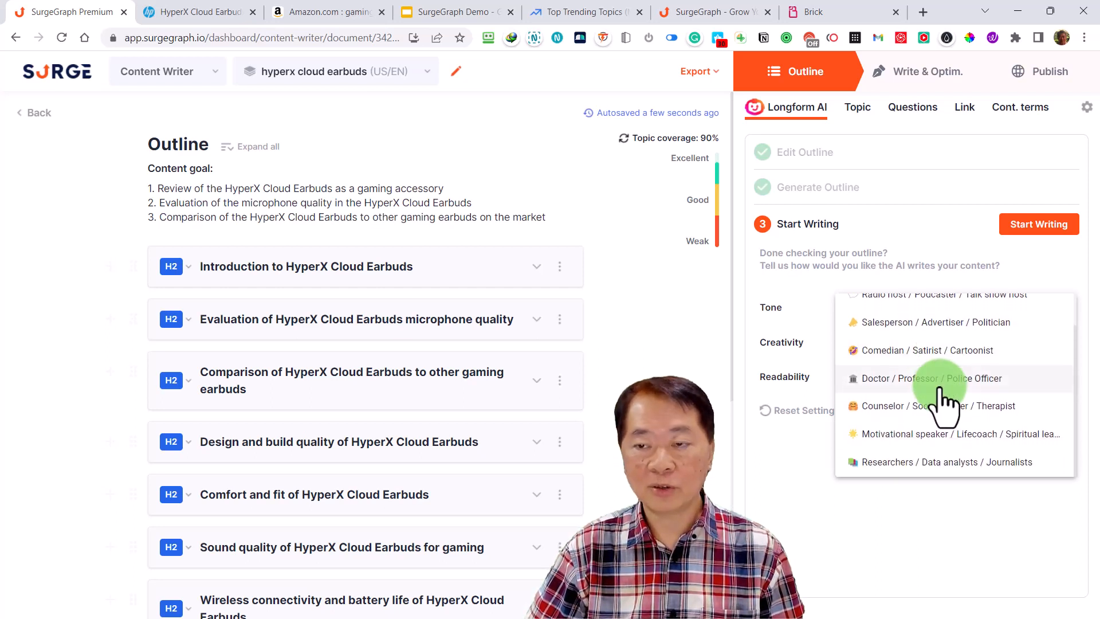
left_click(915, 438)
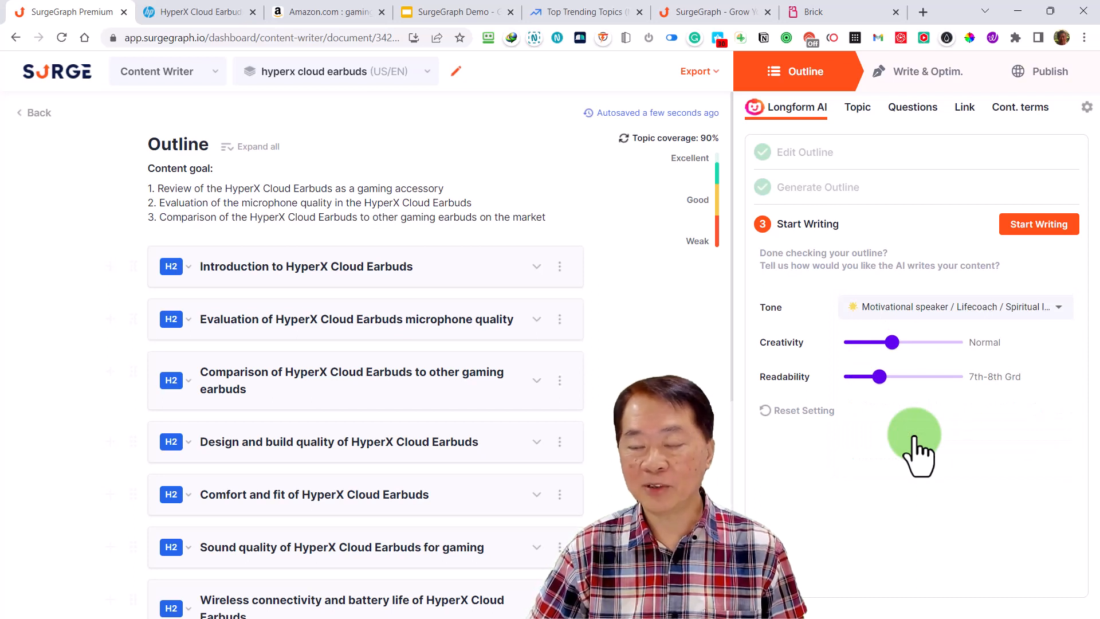
Expand the Introduction to HyperX Cloud Earbuds section and examine its pros and cons notes, heading options, questions, links and contextual terms
scroll(603, 475, "down", 3)
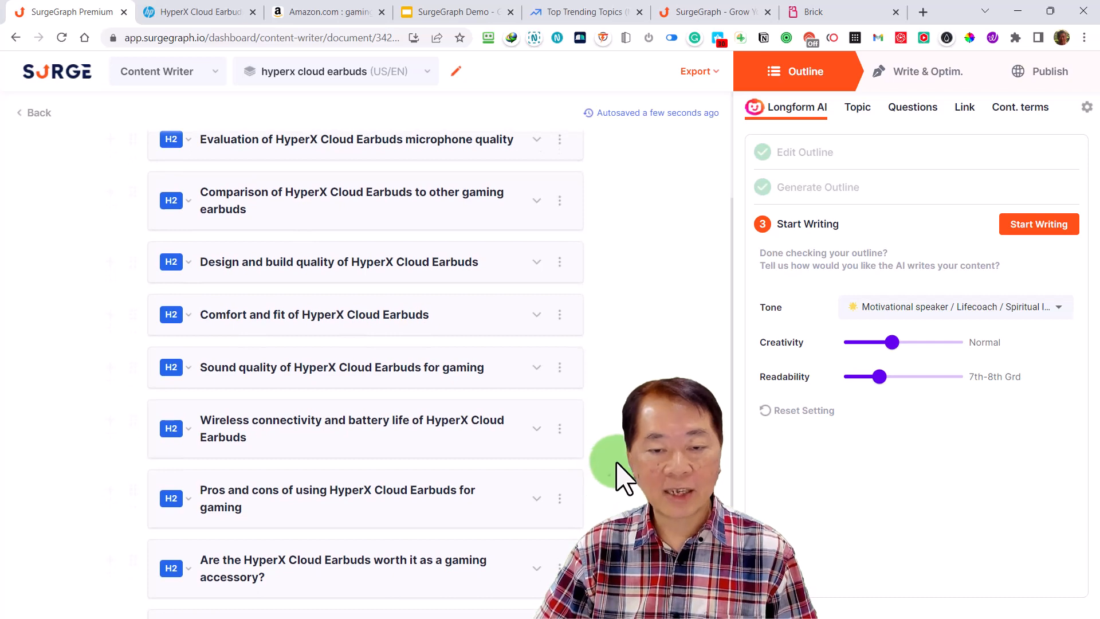
scroll(618, 476, "up", 3)
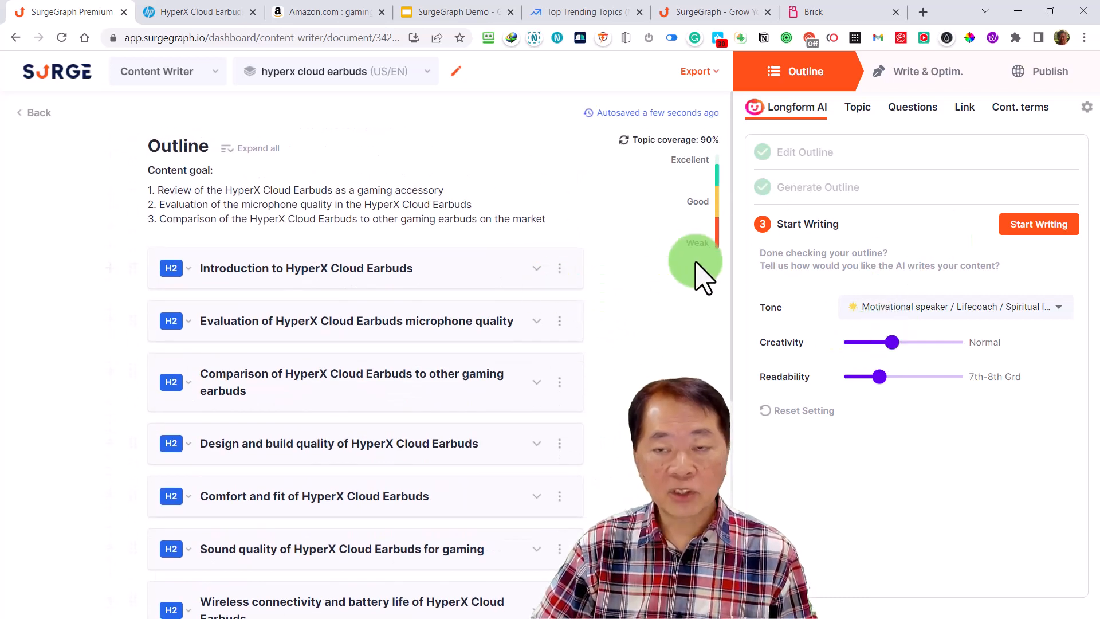
left_click(537, 268)
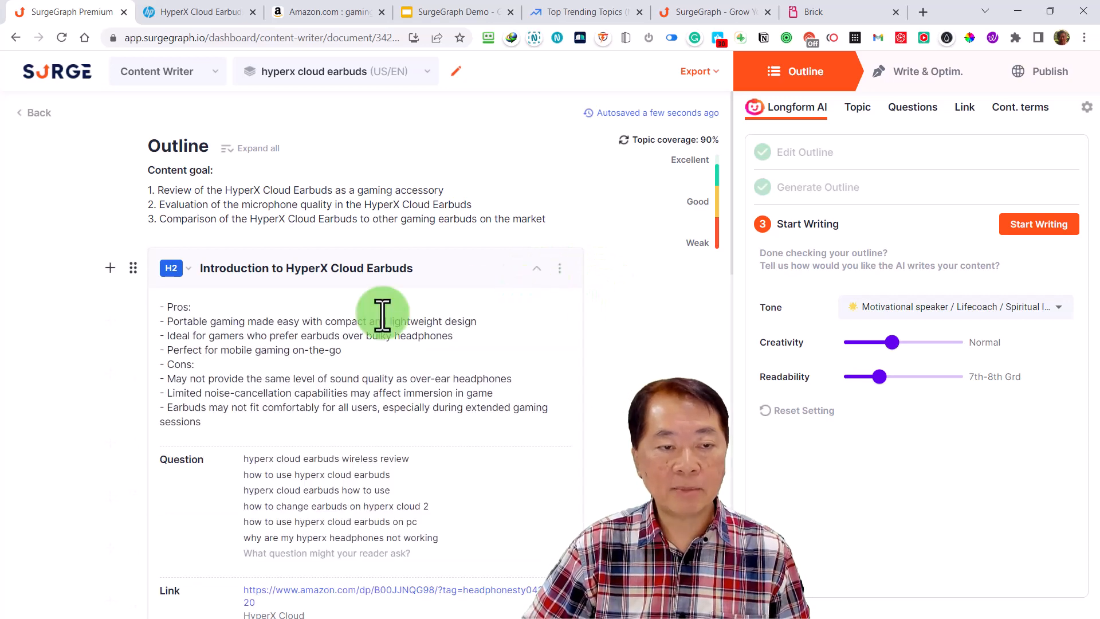
left_click(357, 276)
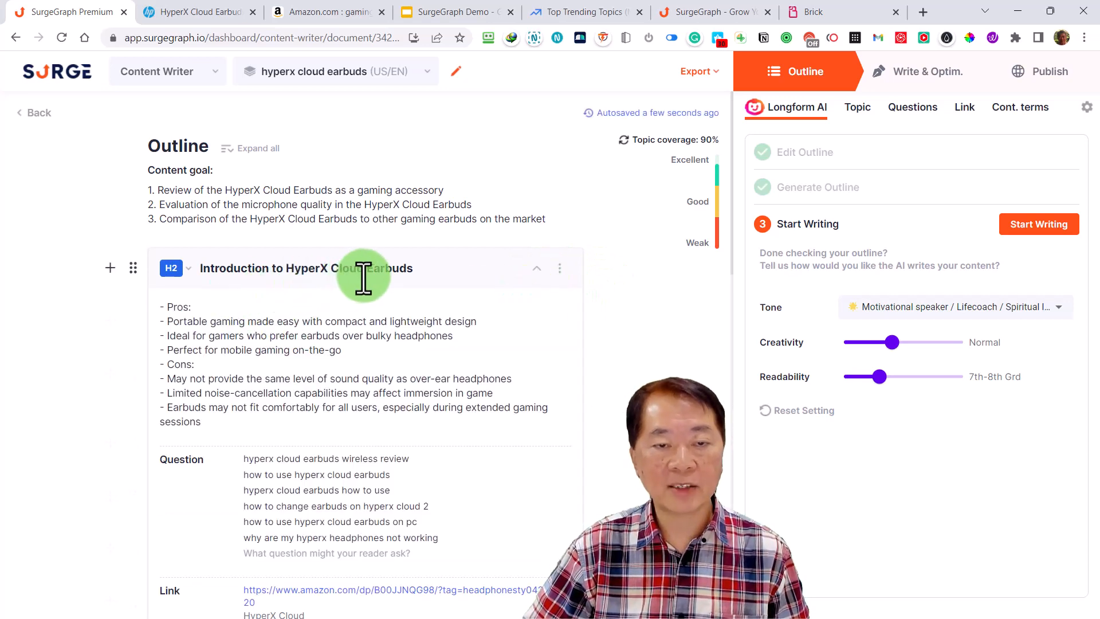
left_click(195, 305)
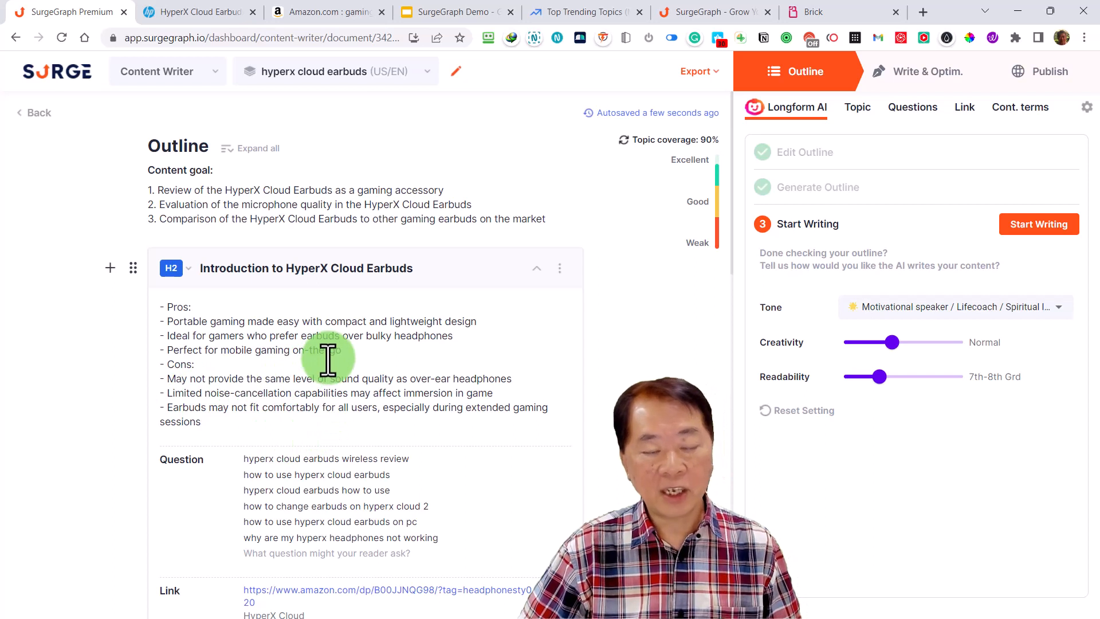
left_click(560, 268)
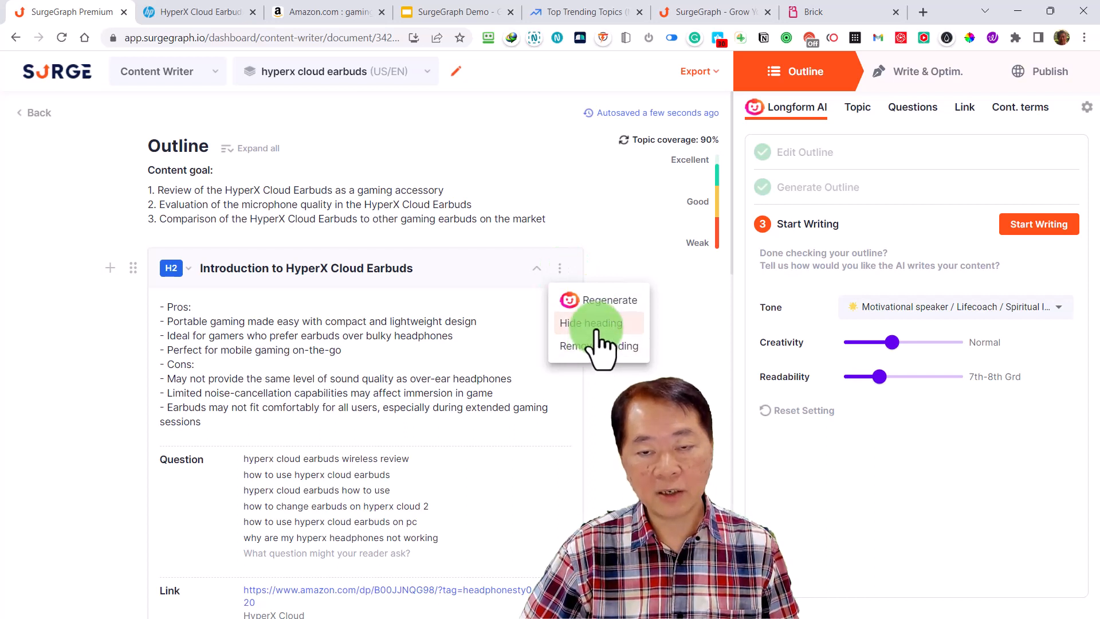
left_click(617, 262)
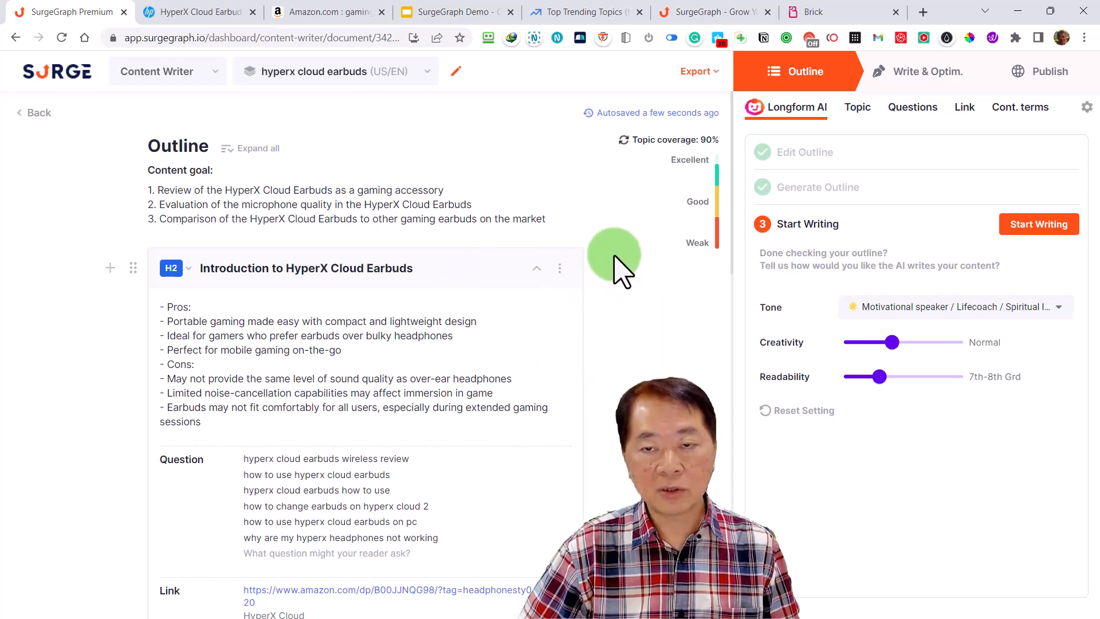
scroll(467, 343, "down", 1)
scroll(467, 344, "down", 2)
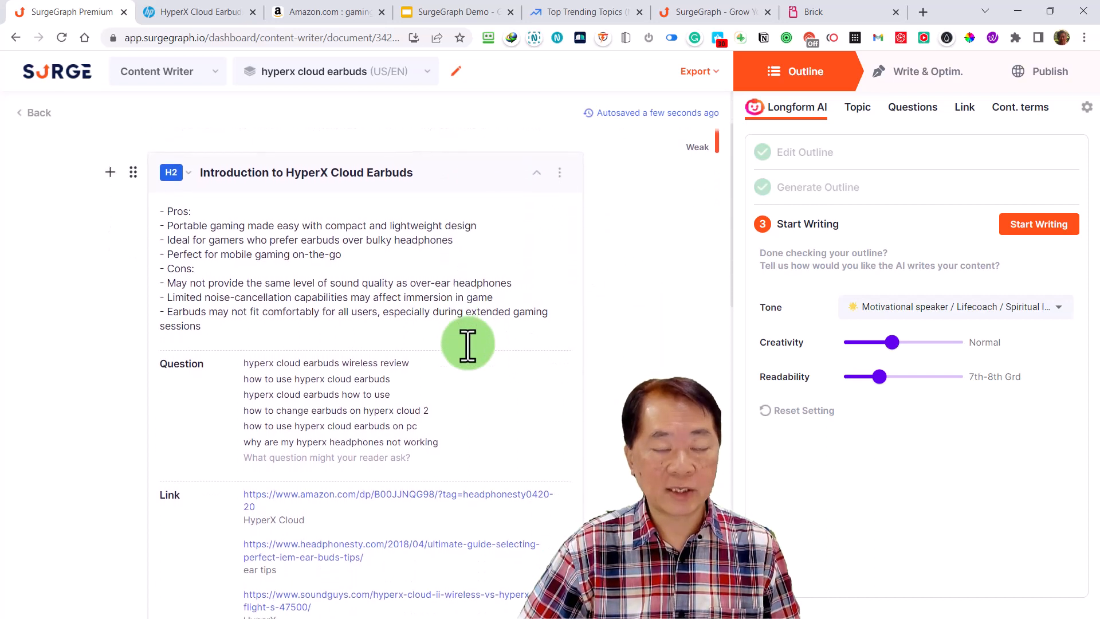
left_click(395, 382)
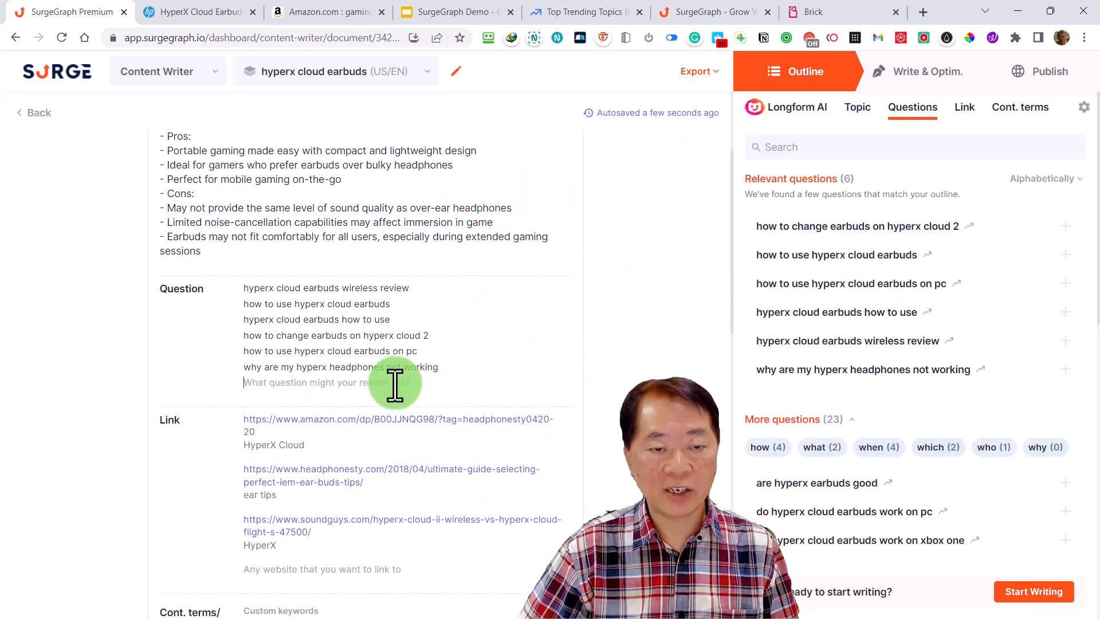
scroll(319, 453, "down", 4)
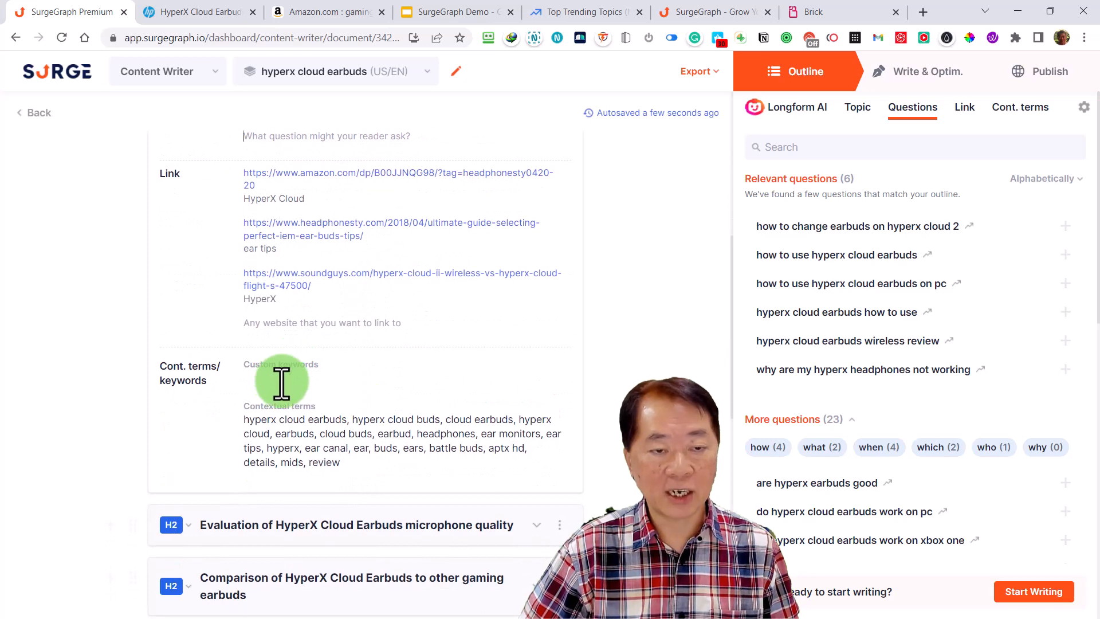
scroll(449, 380, "up", 7)
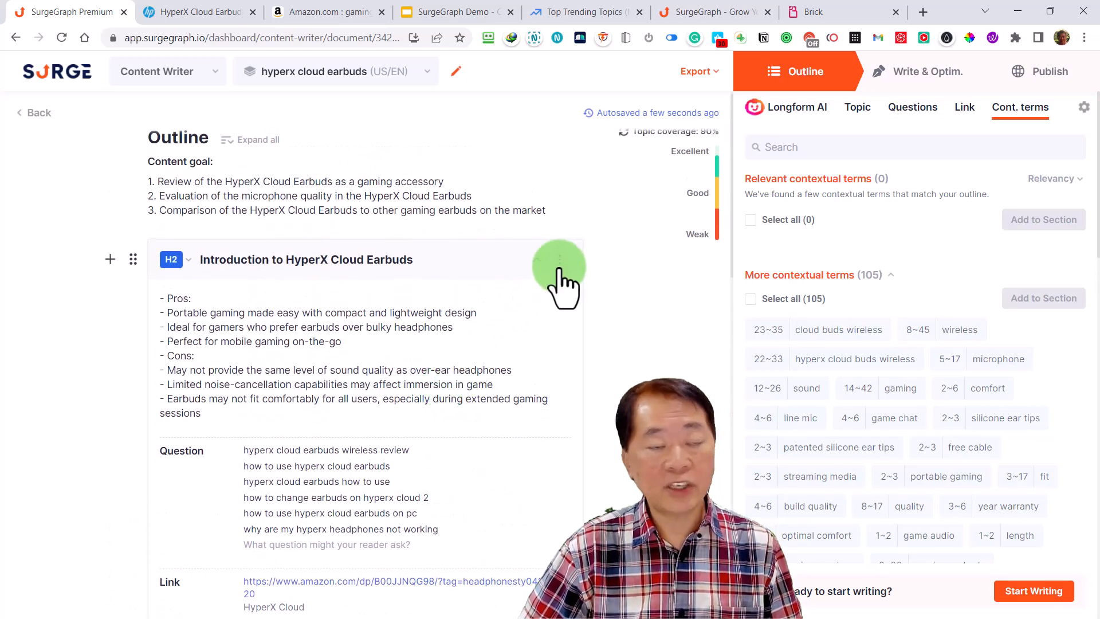
Regenerate the Introduction to HyperX Cloud Earbuds section, replacing its existing content, and collapse the section
left_click(560, 261)
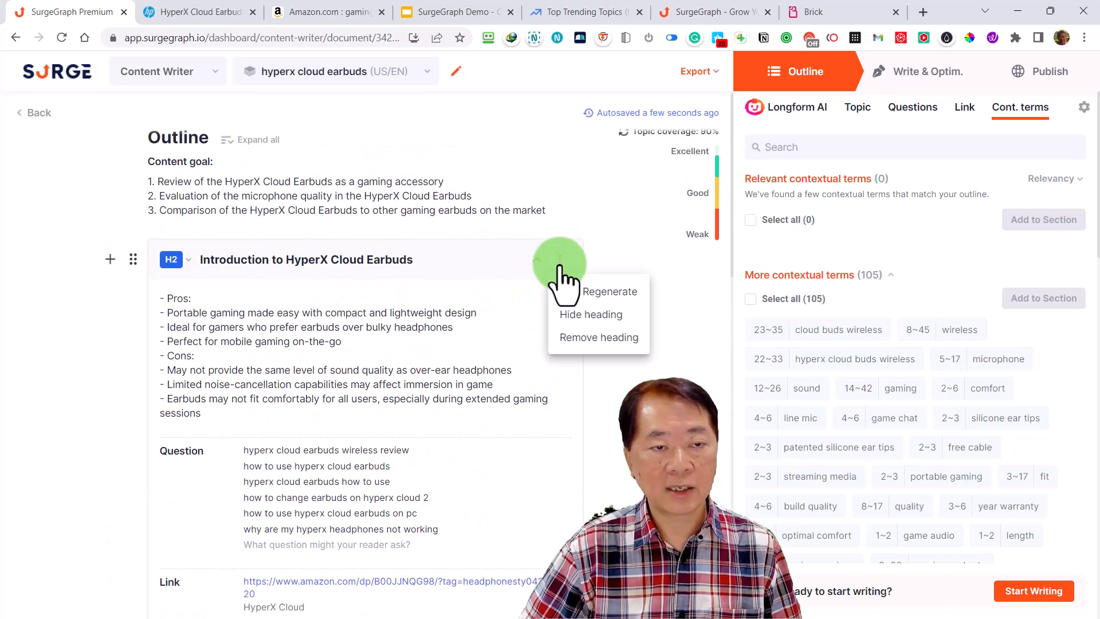
left_click(613, 292)
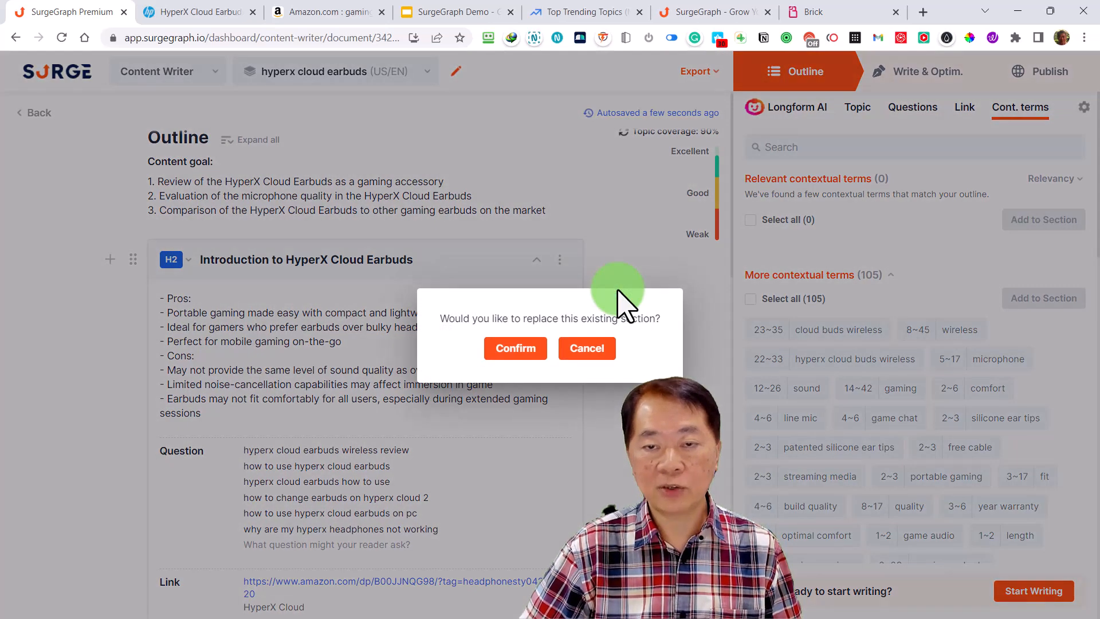
left_click(520, 348)
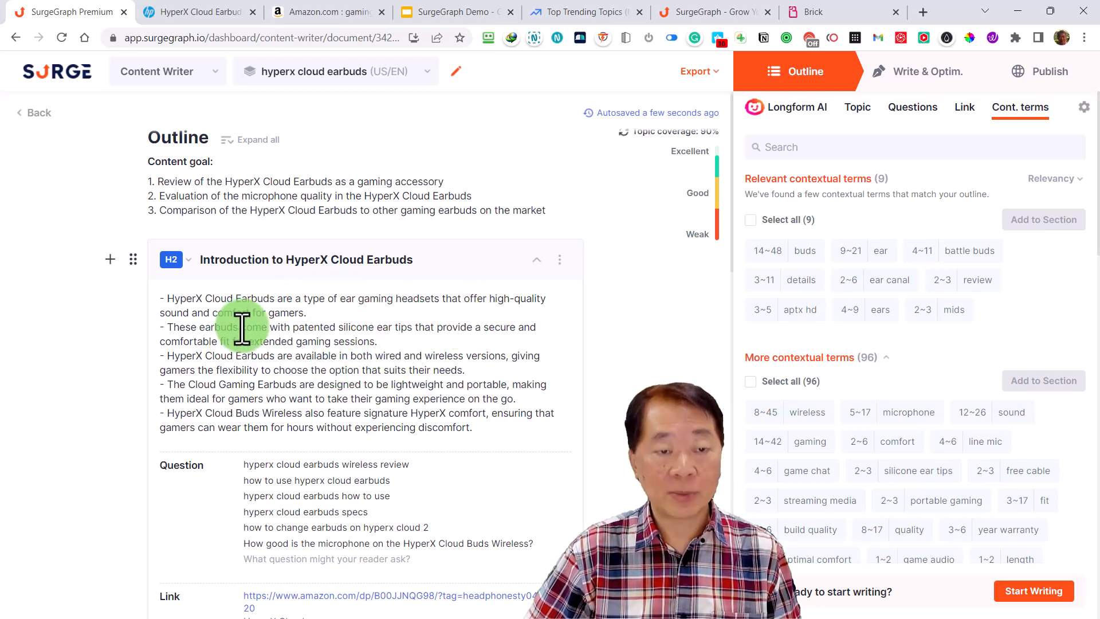
left_click(534, 261)
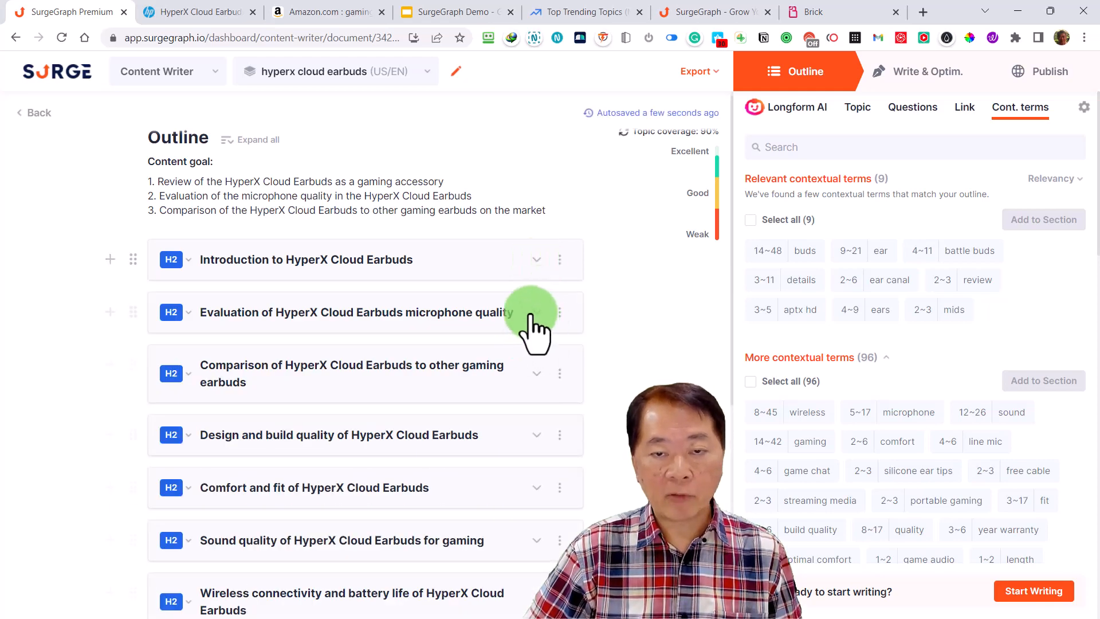
Check the microphone quality section's content, collapse it, and review the order of all outline headings through the conclusion
left_click(535, 312)
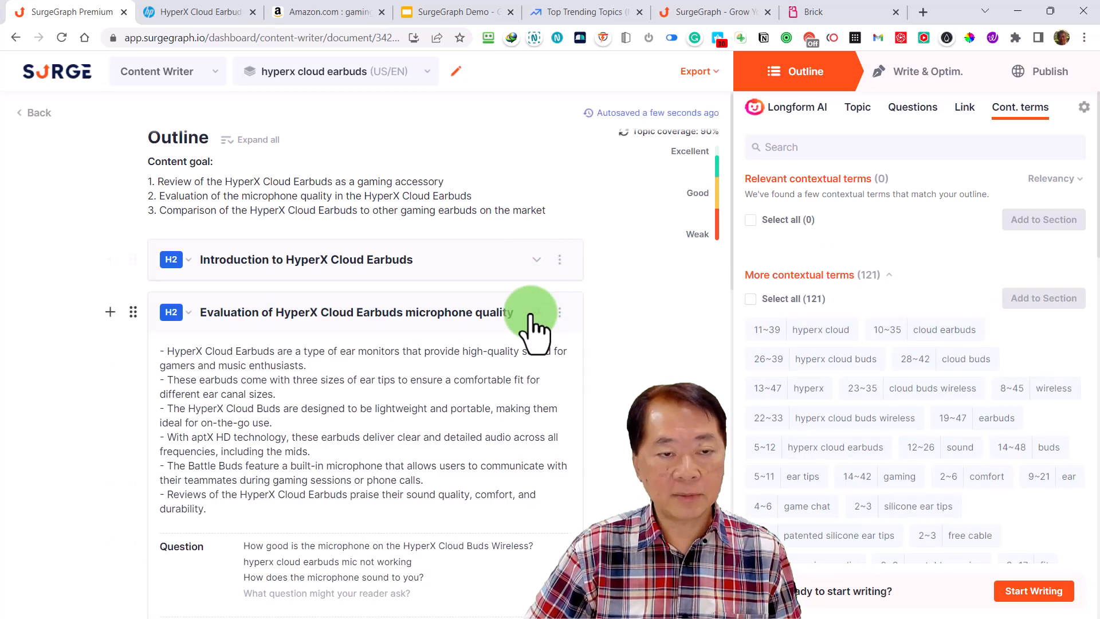
left_click(533, 314)
scroll(283, 405, "down", 3)
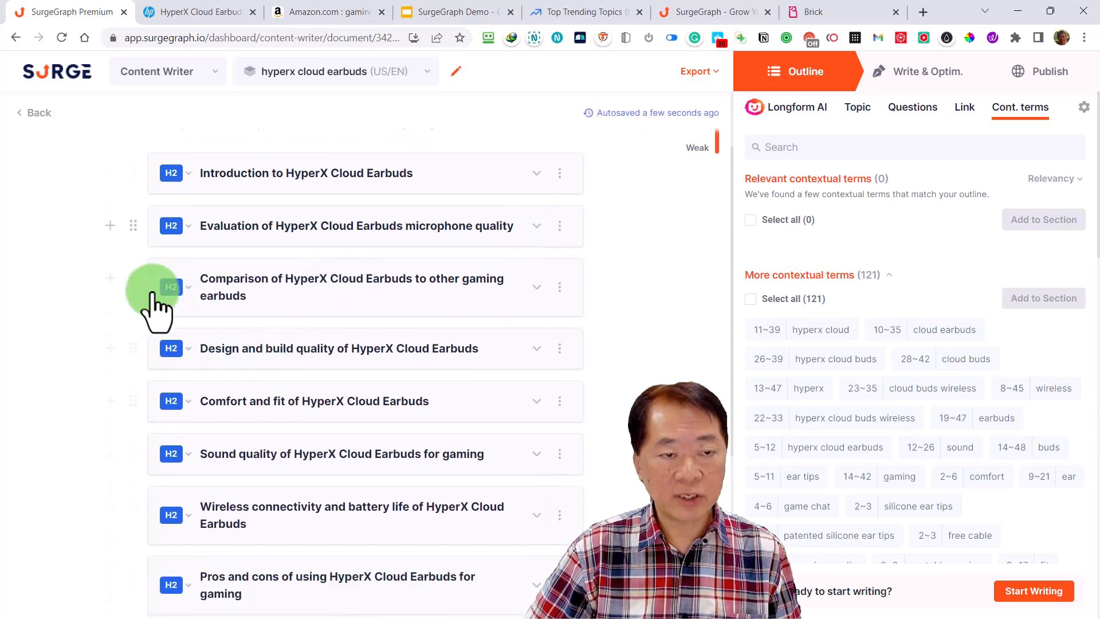
left_click_drag(134, 281, 130, 277)
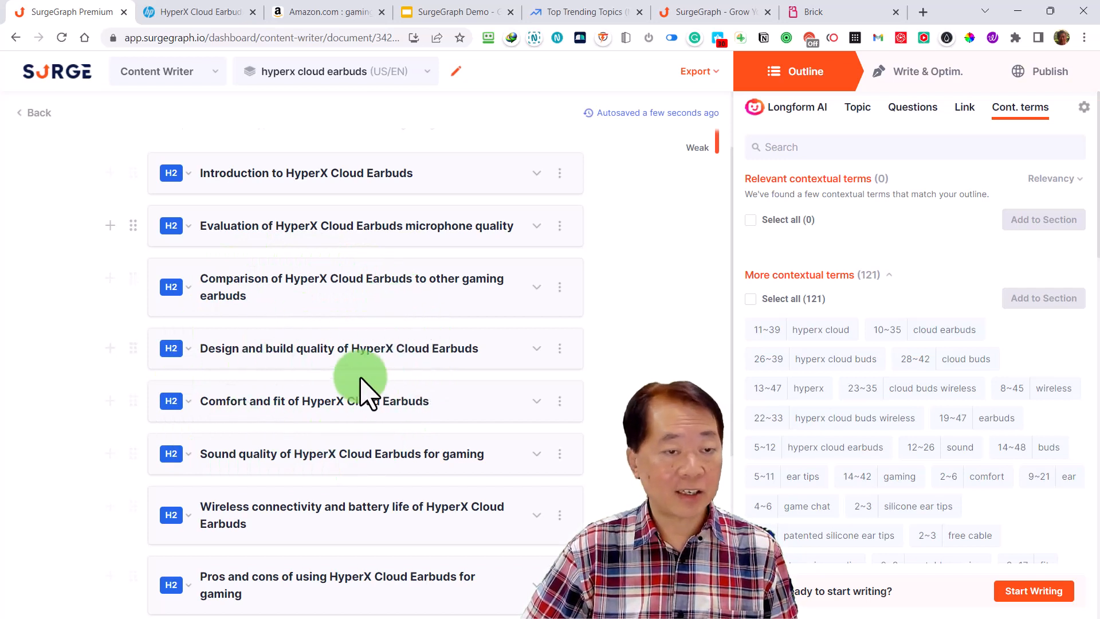
scroll(357, 421, "down", 2)
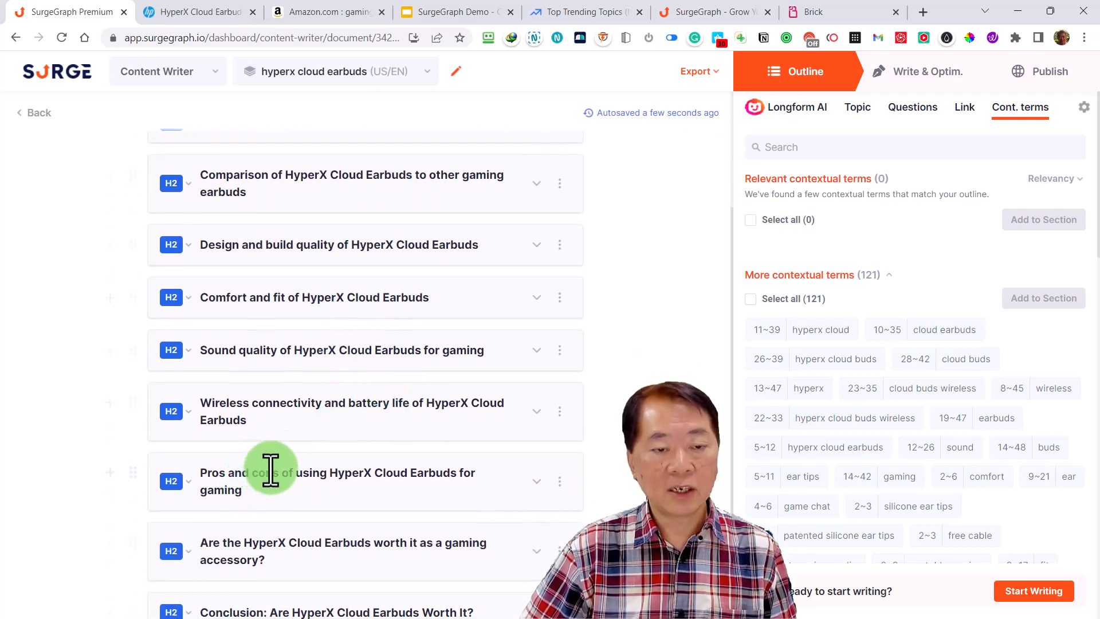
scroll(321, 303, "up", 4)
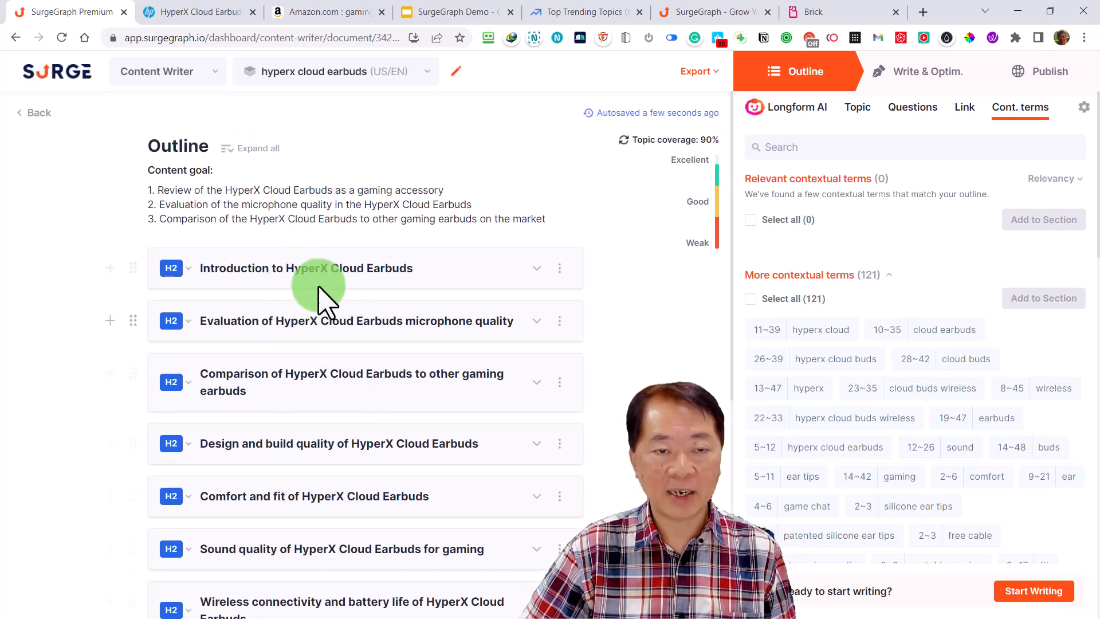
scroll(316, 409, "down", 5)
scroll(317, 421, "down", 1)
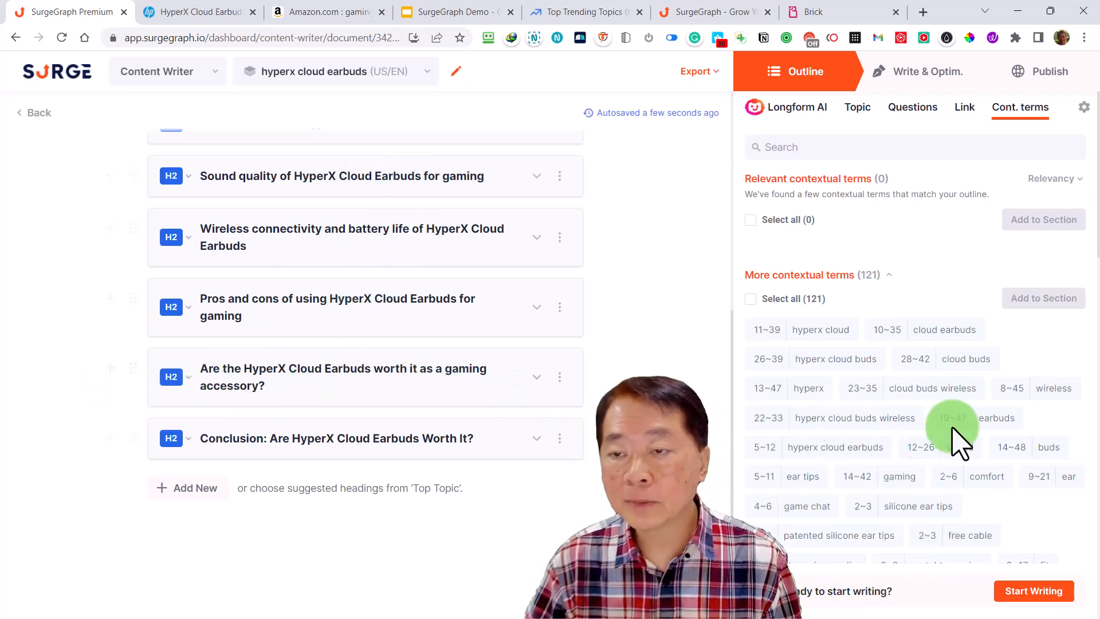
Have Longform AI write the full article from the outline, and return to its beginning with the text deselected
left_click(1035, 593)
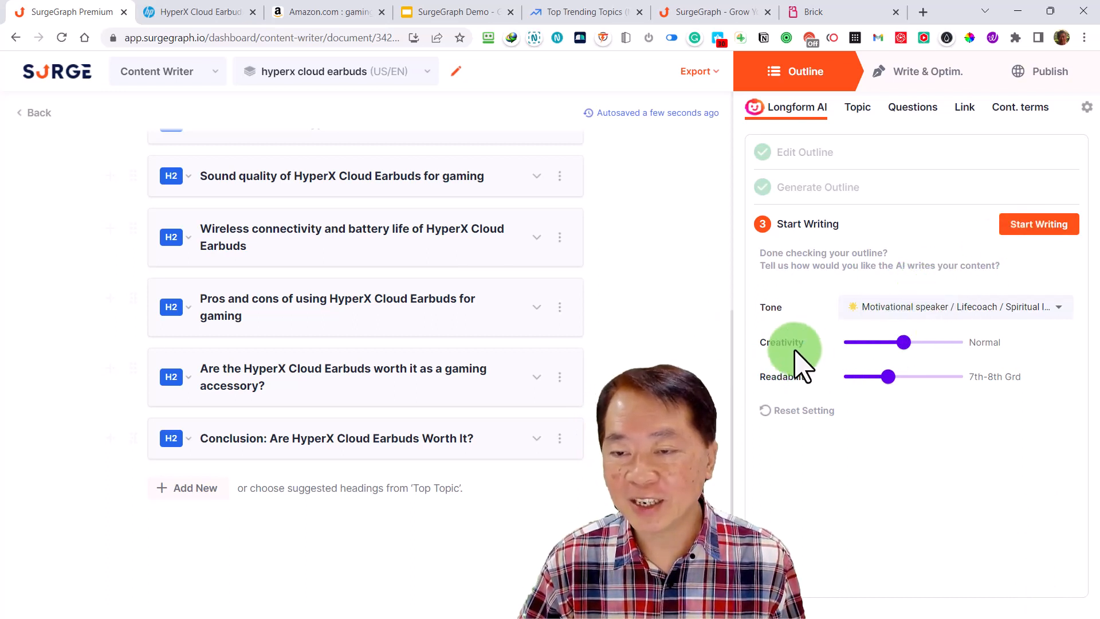
left_click(1027, 228)
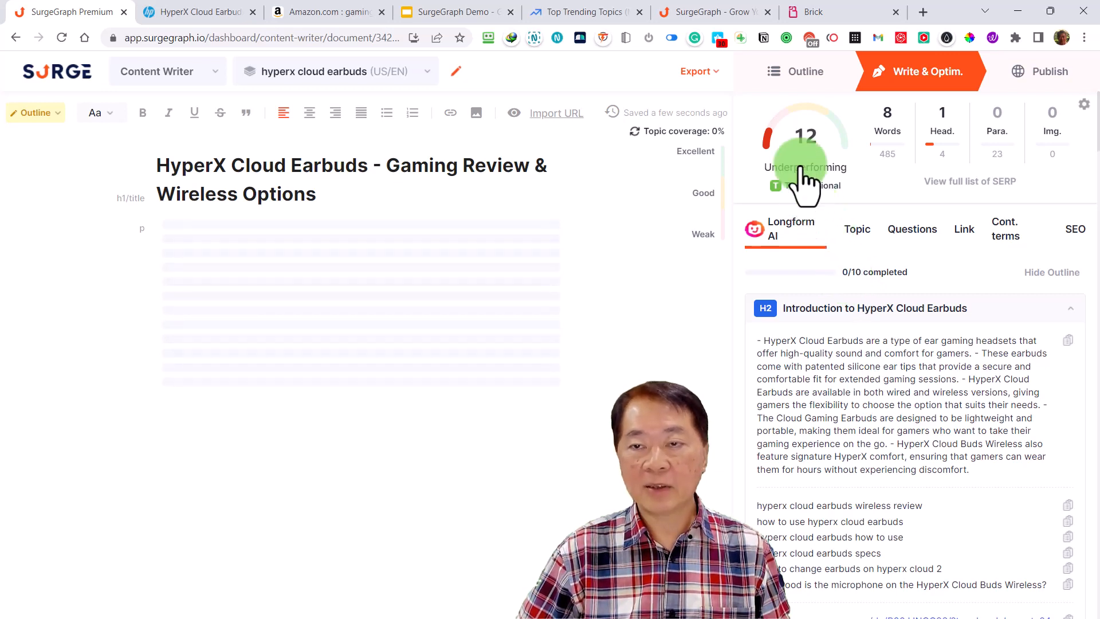
mouse_move(804, 168)
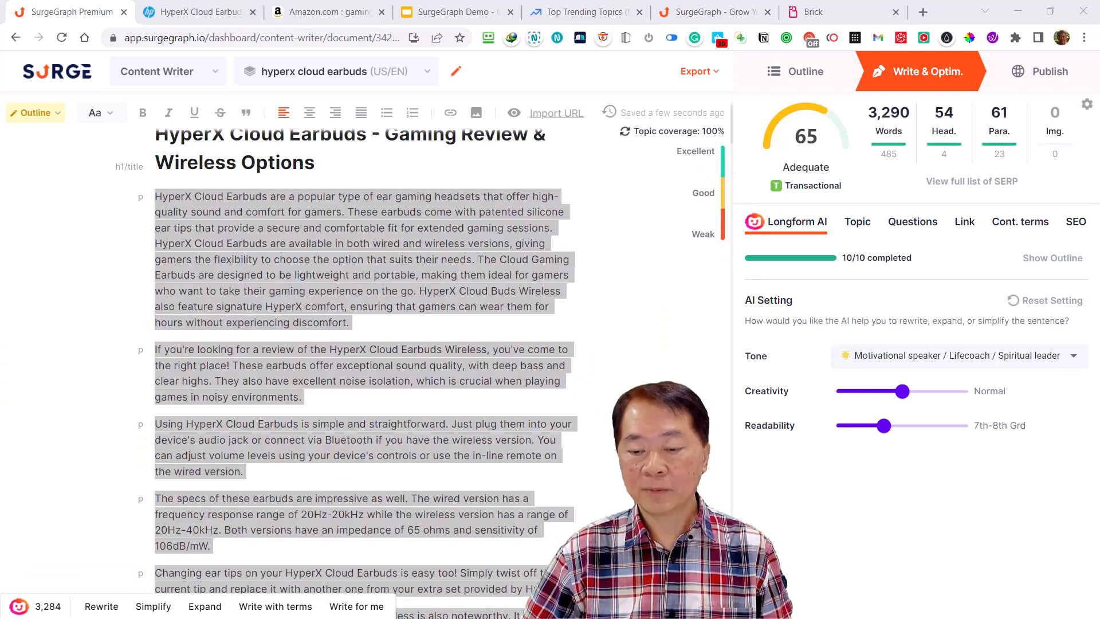
scroll(658, 275, "up", 1)
left_click(664, 274)
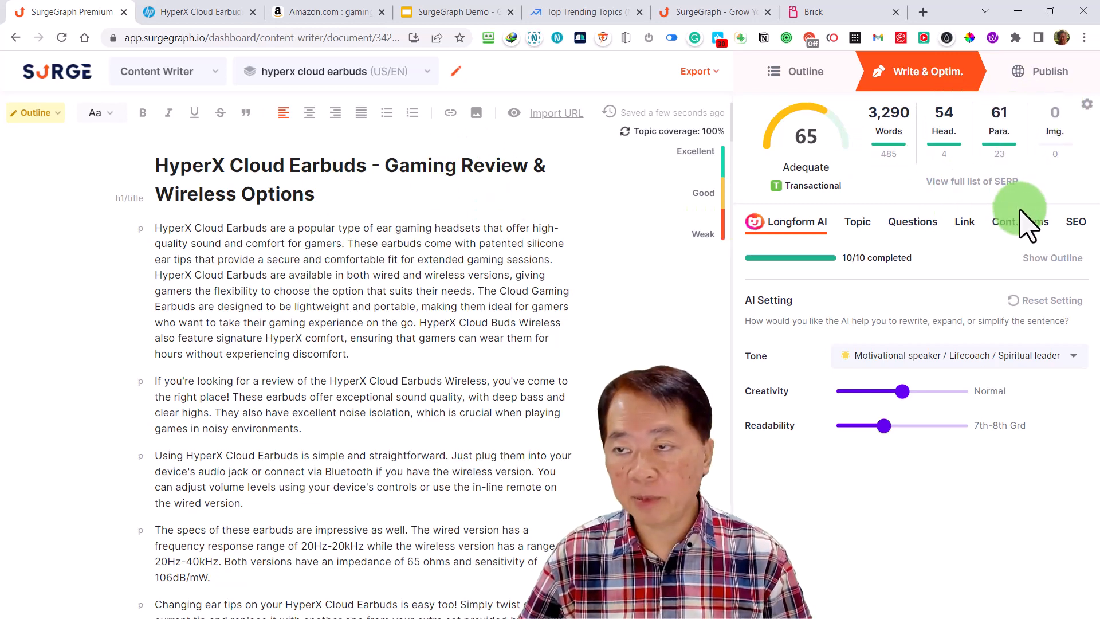
Open the full SERP list and examine the word count chart and the metrics of the top-ranking pages
left_click(960, 182)
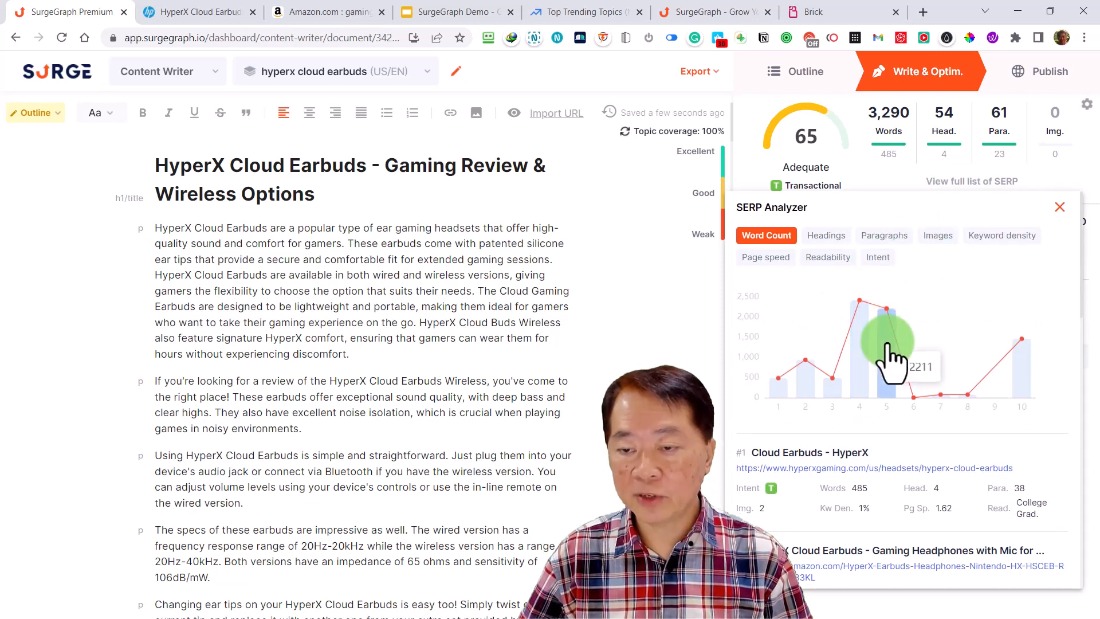
scroll(891, 362, "down", 3)
scroll(893, 362, "down", 1)
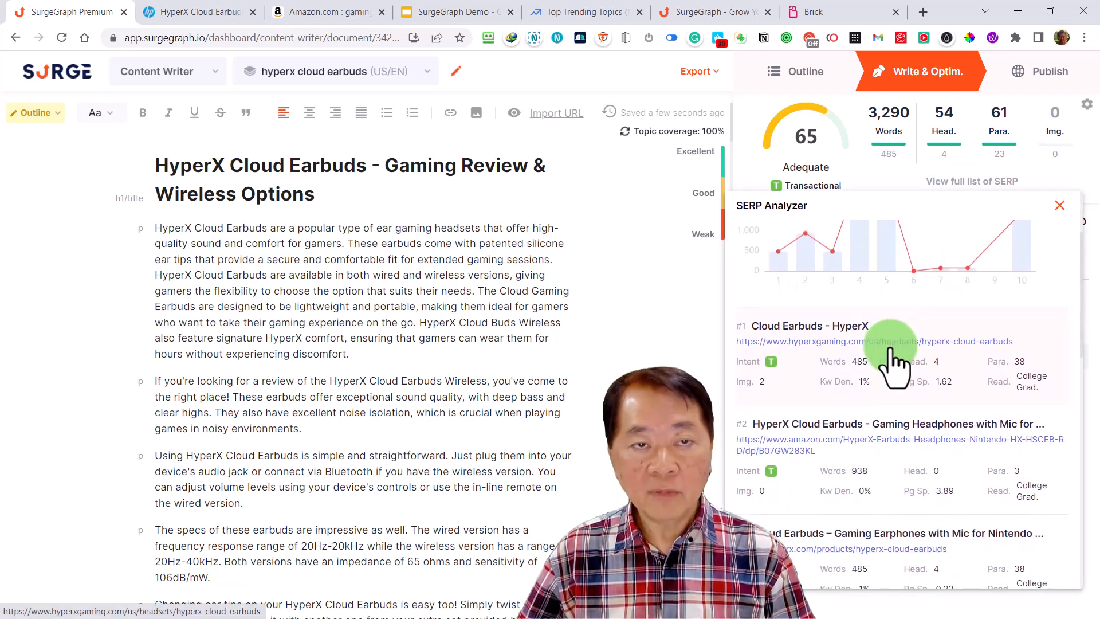
scroll(893, 362, "up", 1)
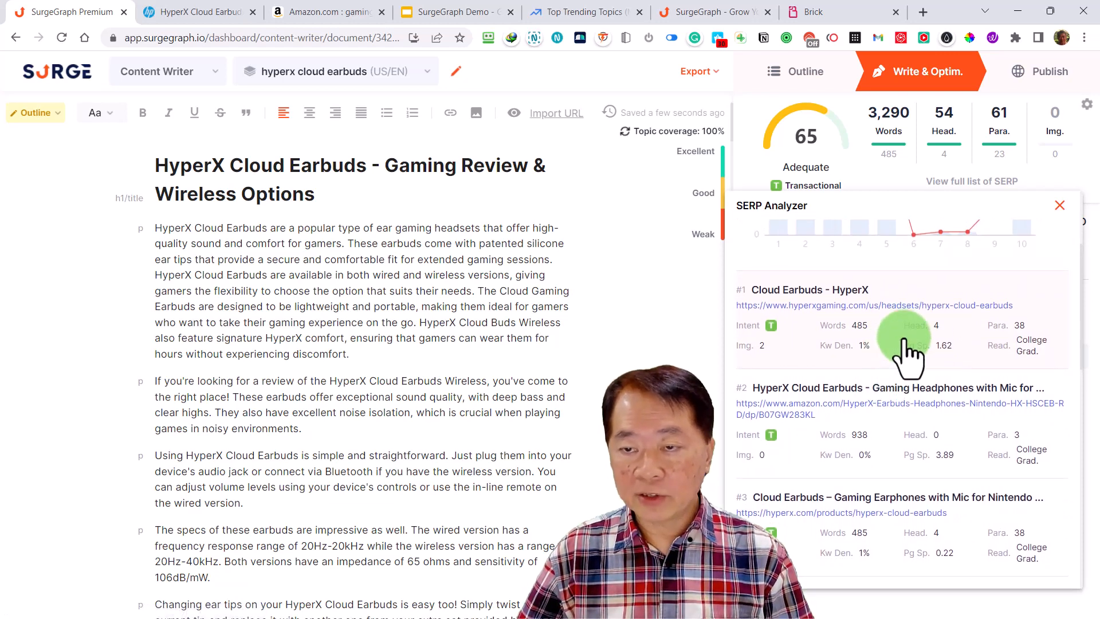
Compare the word count chart with the metrics of the individual top-ranking pages, and close the SERP Analyzer
scroll(908, 351, "down", 1)
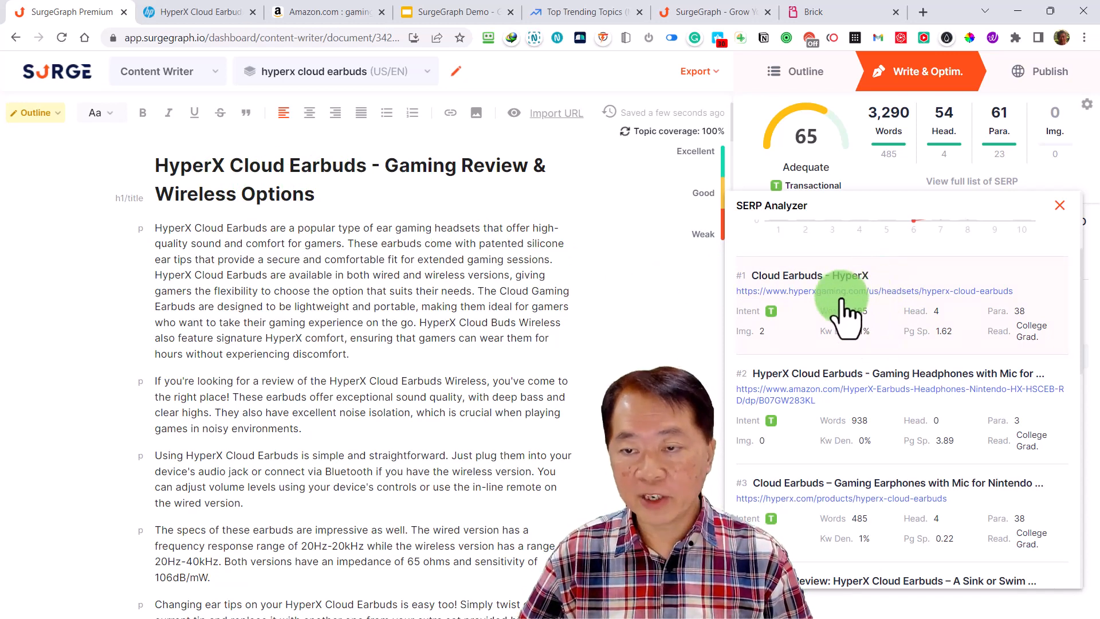
scroll(876, 332, "up", 3)
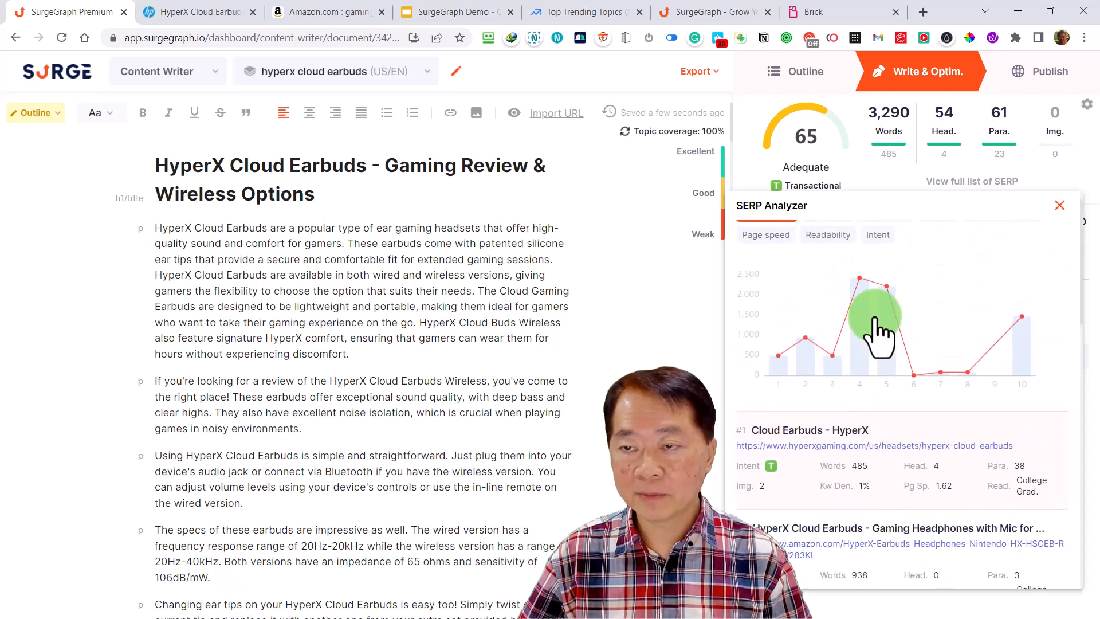
scroll(916, 355, "down", 1)
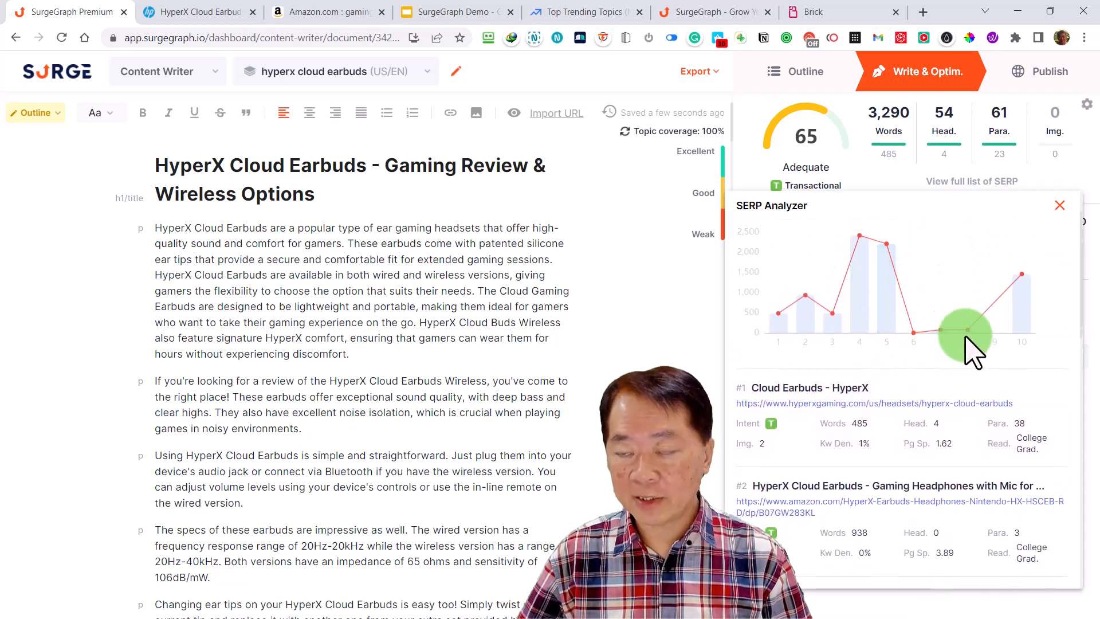
scroll(952, 367, "down", 4)
scroll(954, 372, "down", 4)
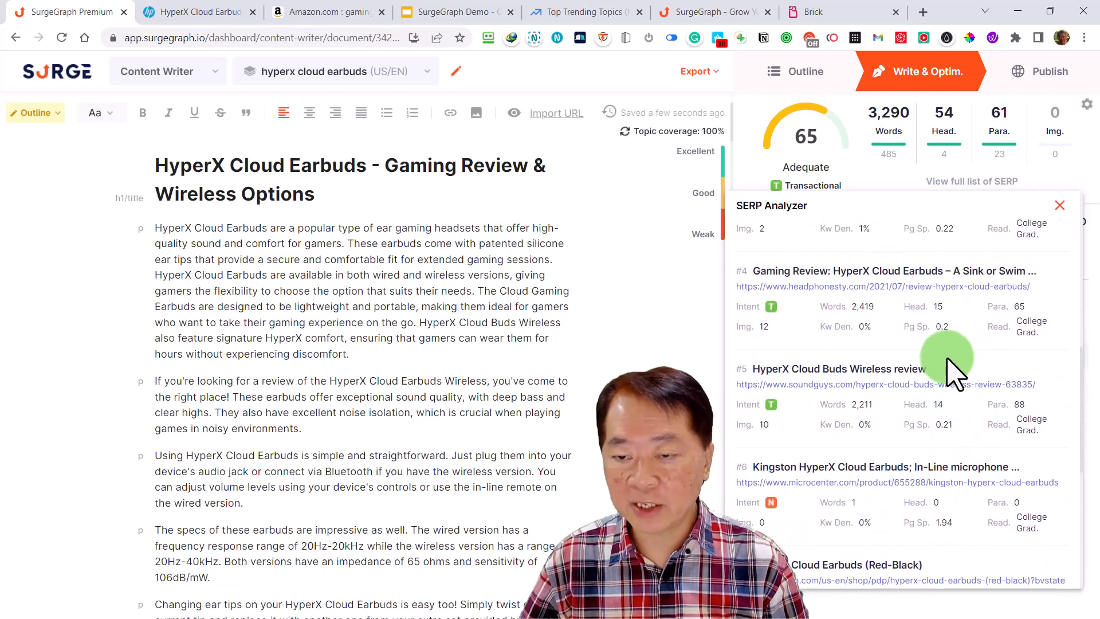
scroll(954, 373, "down", 2)
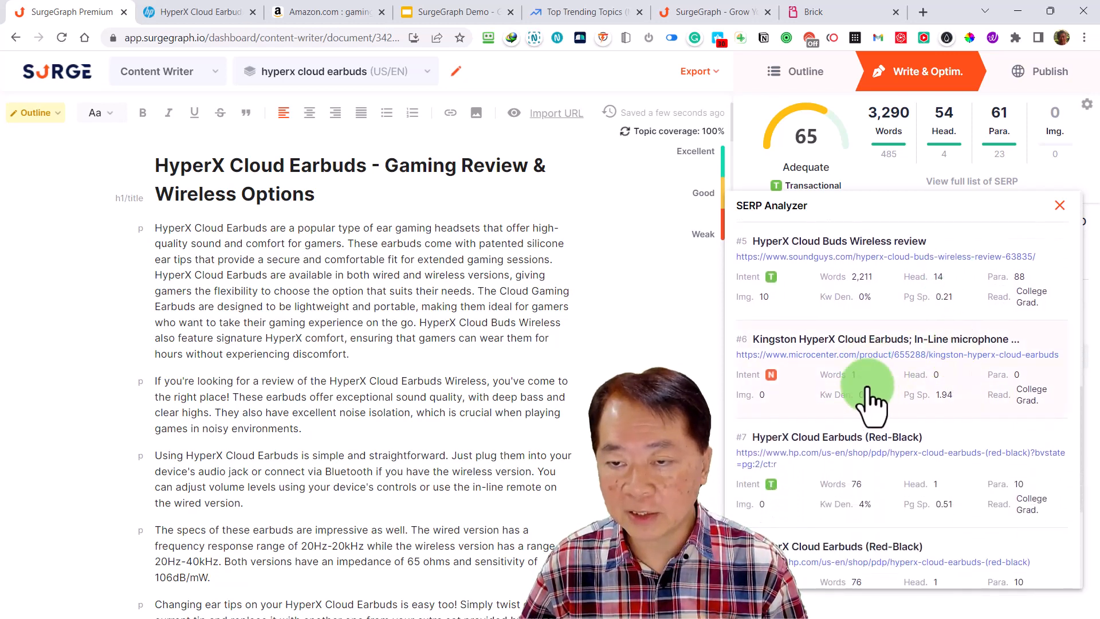
scroll(917, 401, "up", 5)
scroll(921, 393, "up", 4)
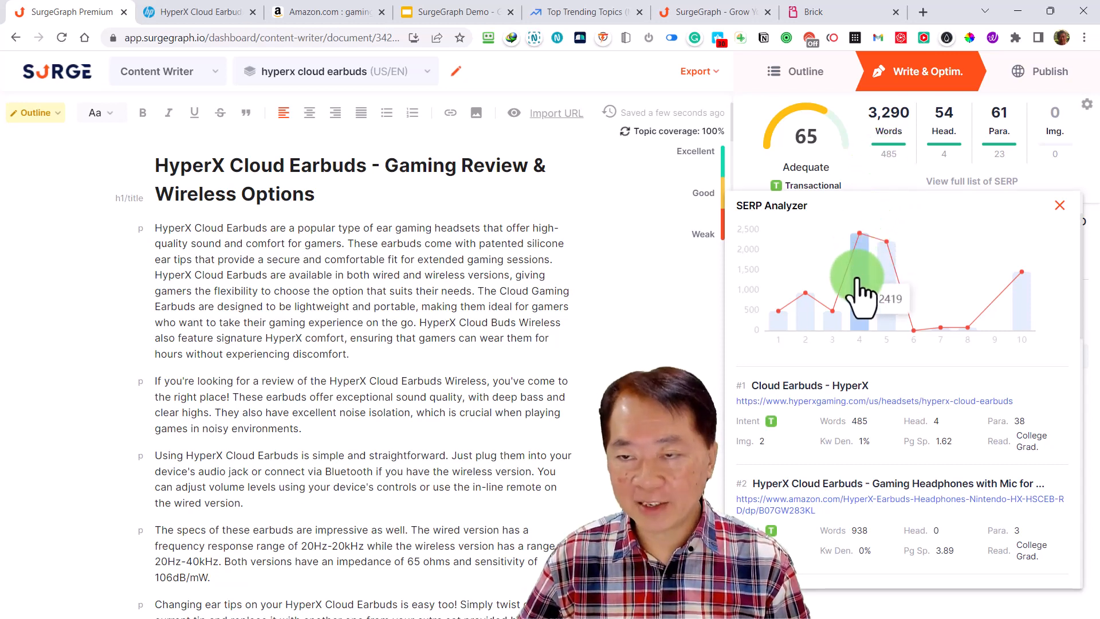
scroll(857, 280, "up", 2)
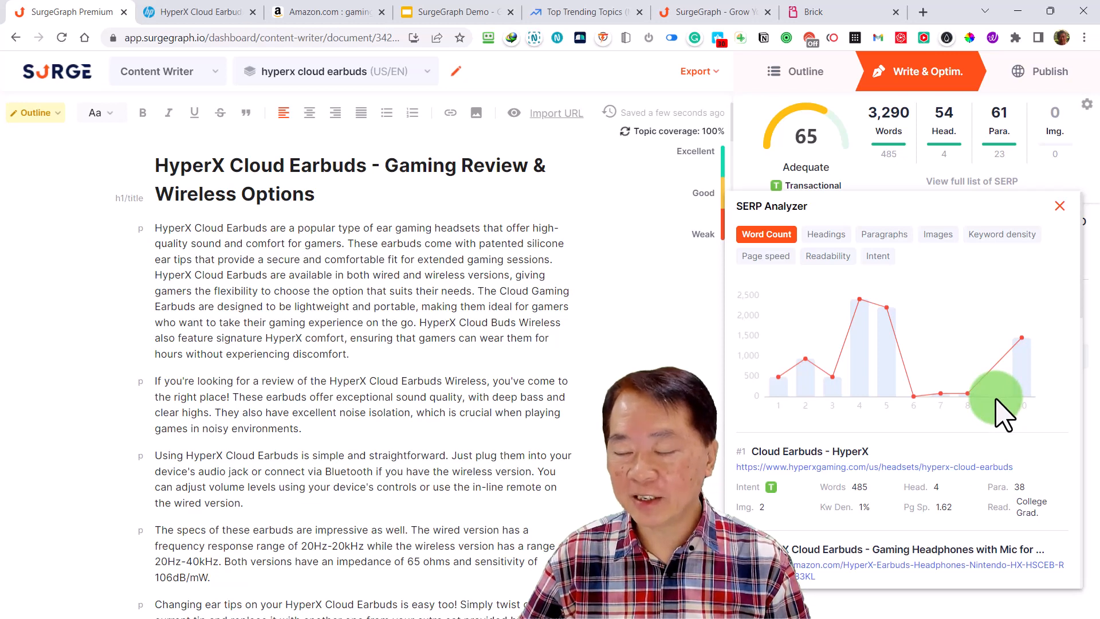
mouse_move(1024, 301)
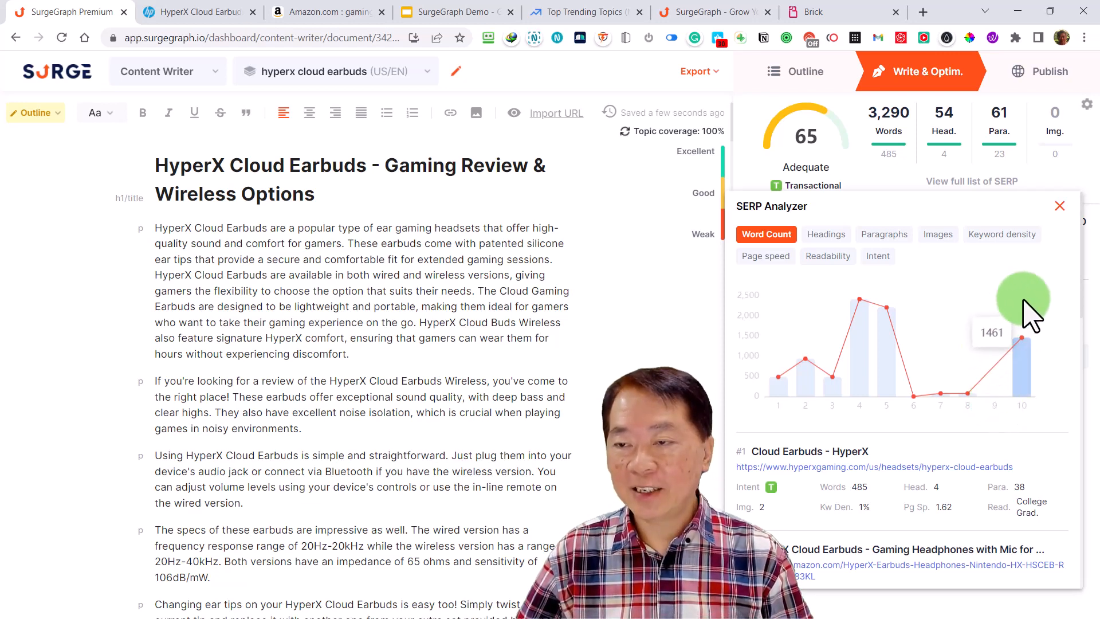
left_click(982, 181)
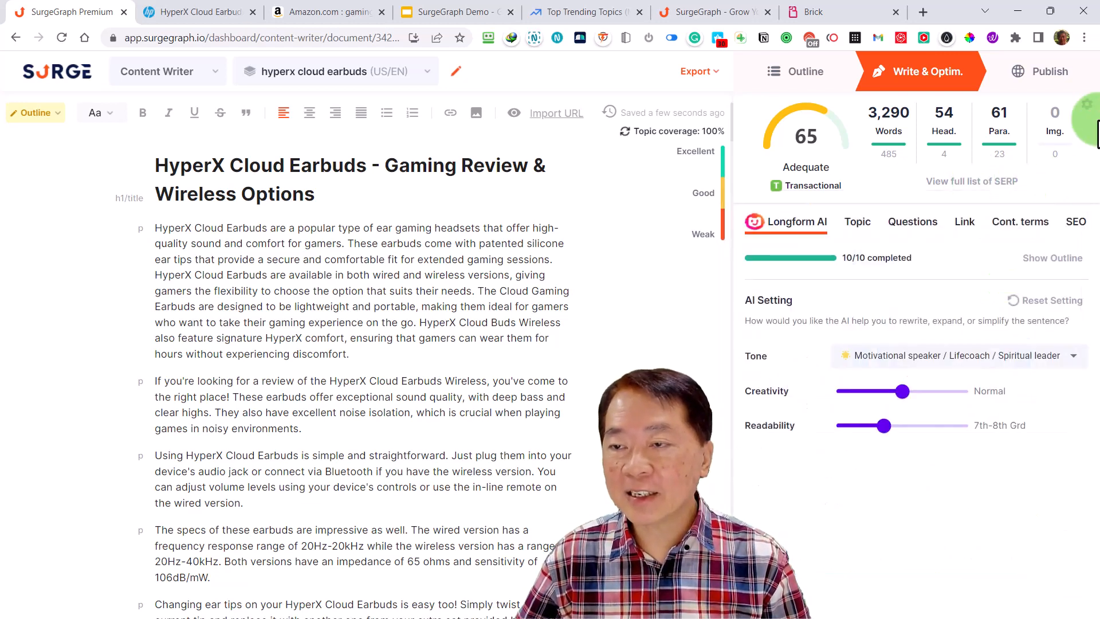
Open the SERP settings, review the full list of benchmark competitors with all of them kept enabled, and close the settings
left_click(1091, 117)
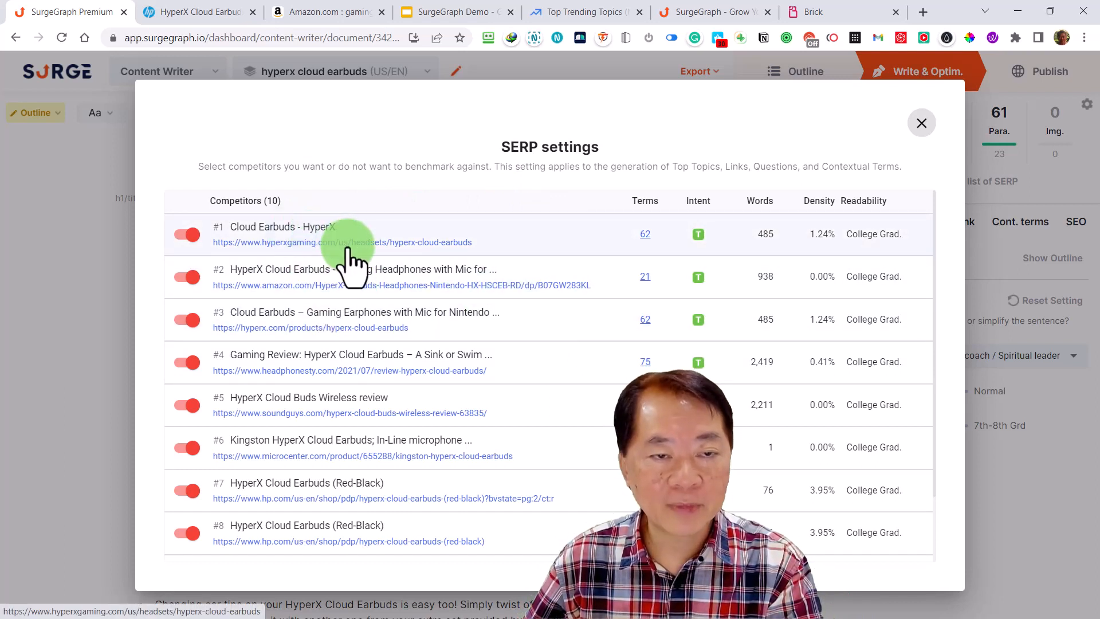
left_click(187, 234)
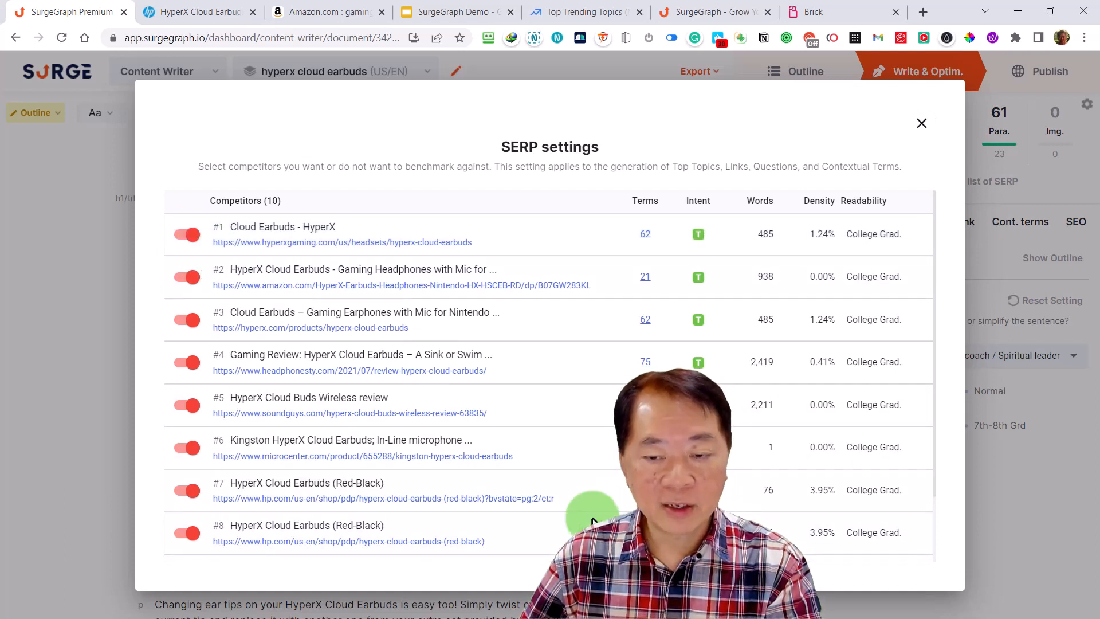
scroll(579, 492, "down", 2)
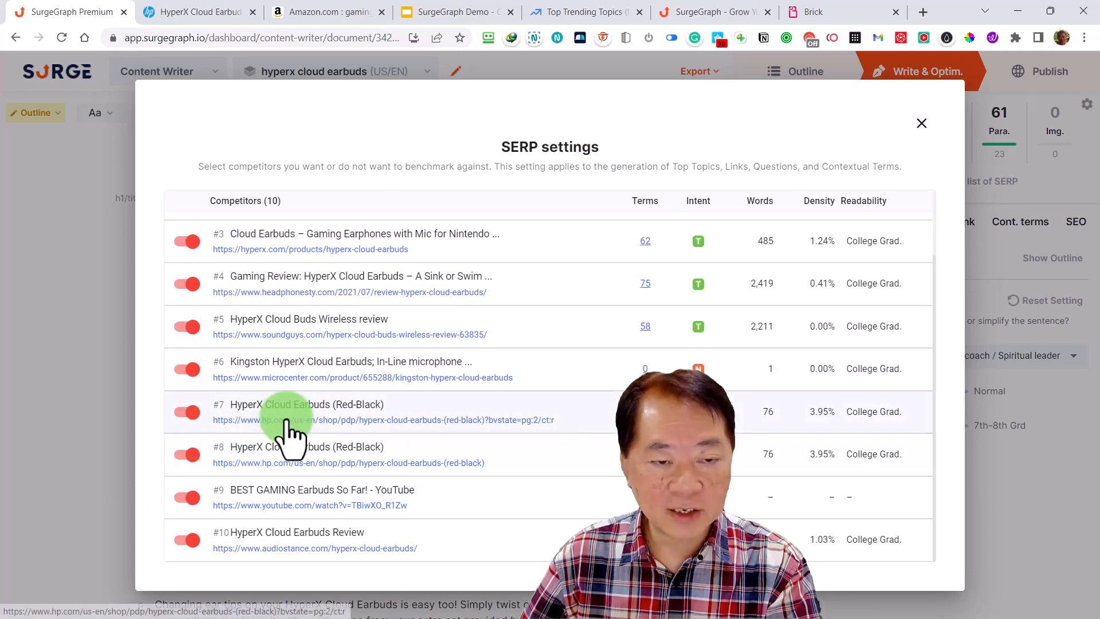
left_click(184, 498)
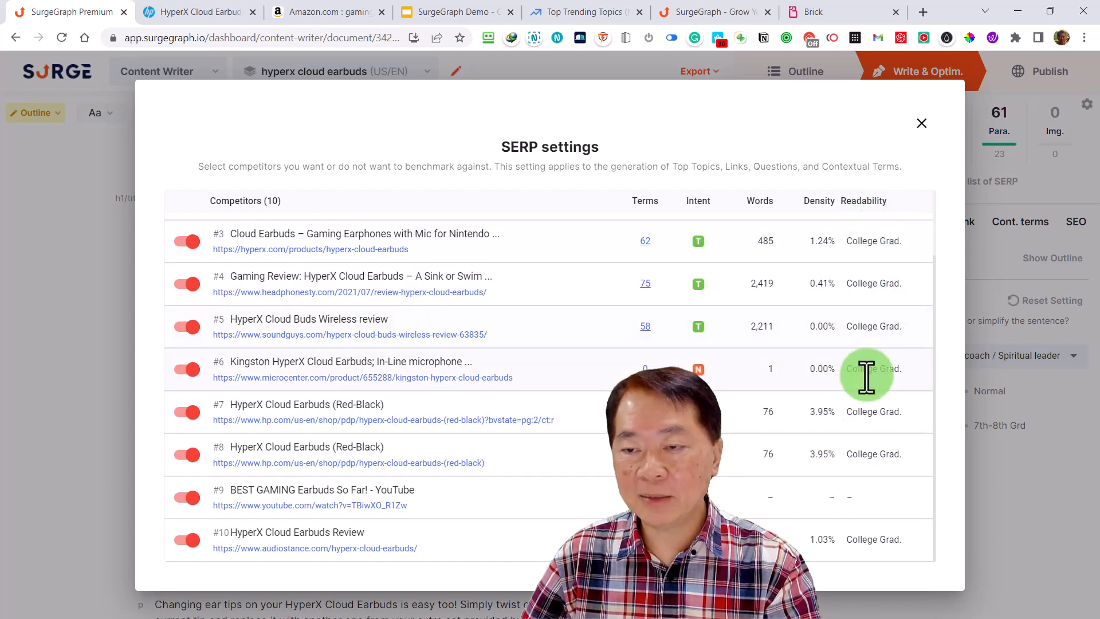
left_click(922, 123)
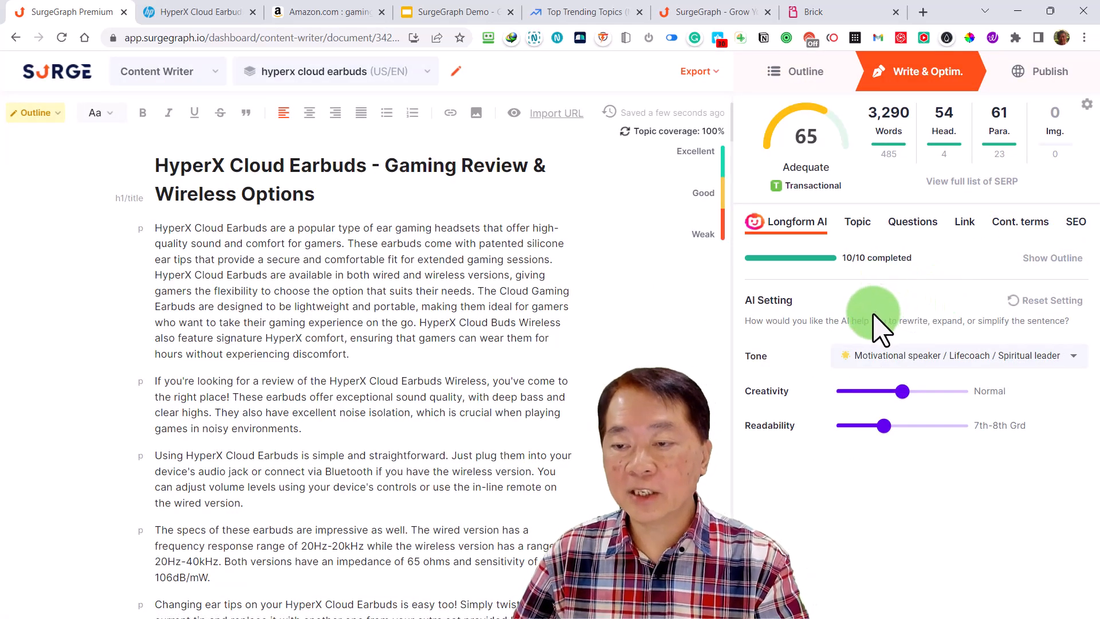
Look through the suggested topics, questions, links and contextual terms for the article
left_click(861, 226)
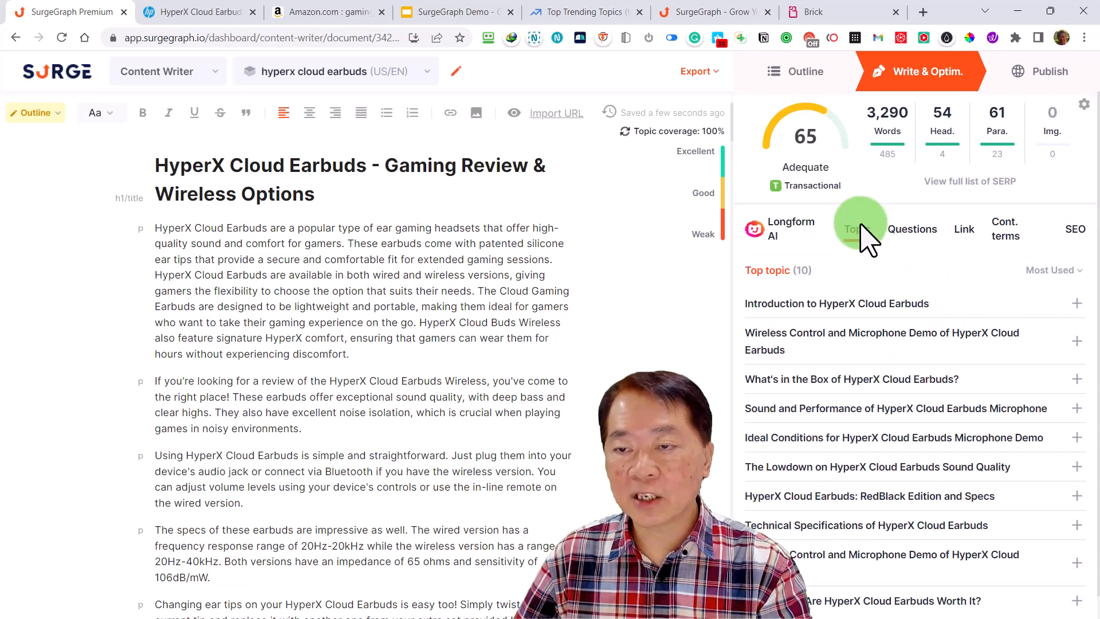
left_click(908, 231)
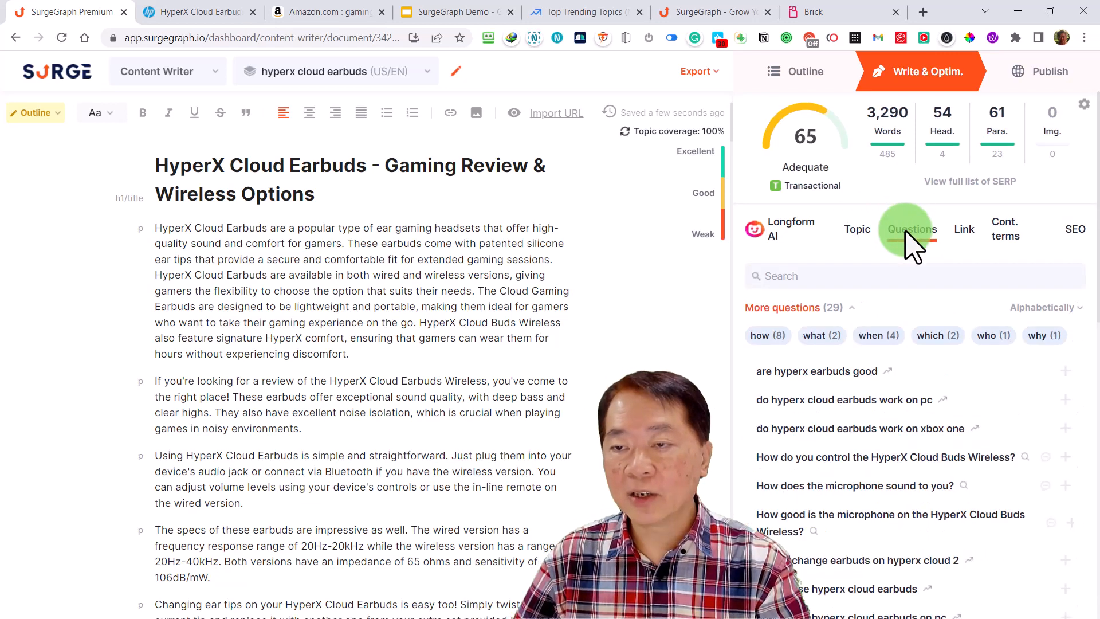
left_click(964, 230)
left_click(1007, 232)
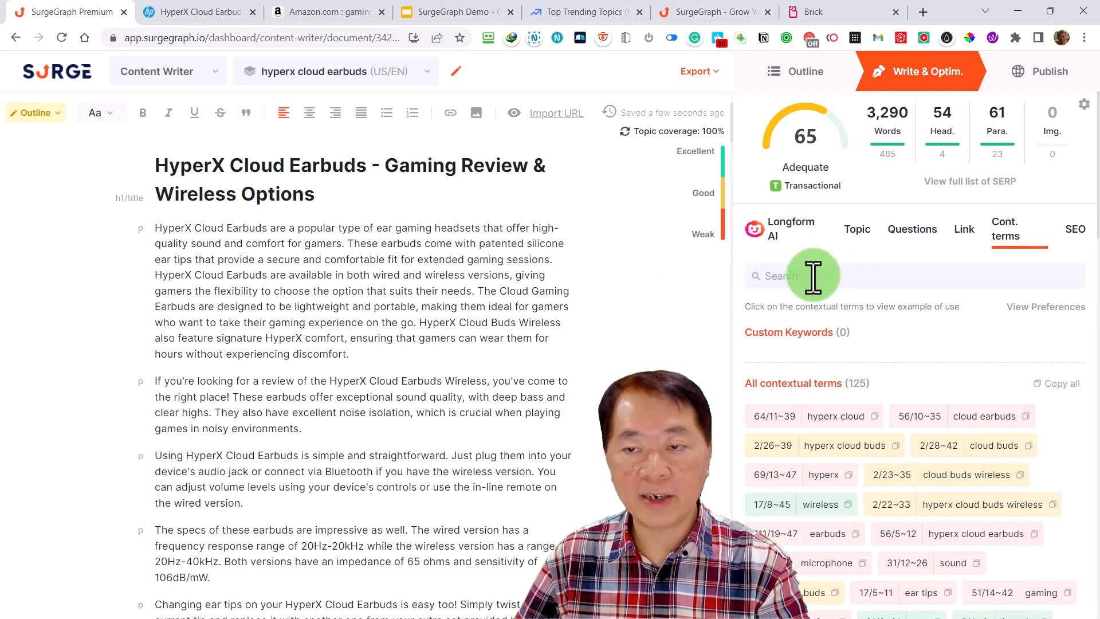
scroll(811, 277, "down", 1)
scroll(863, 274, "up", 1)
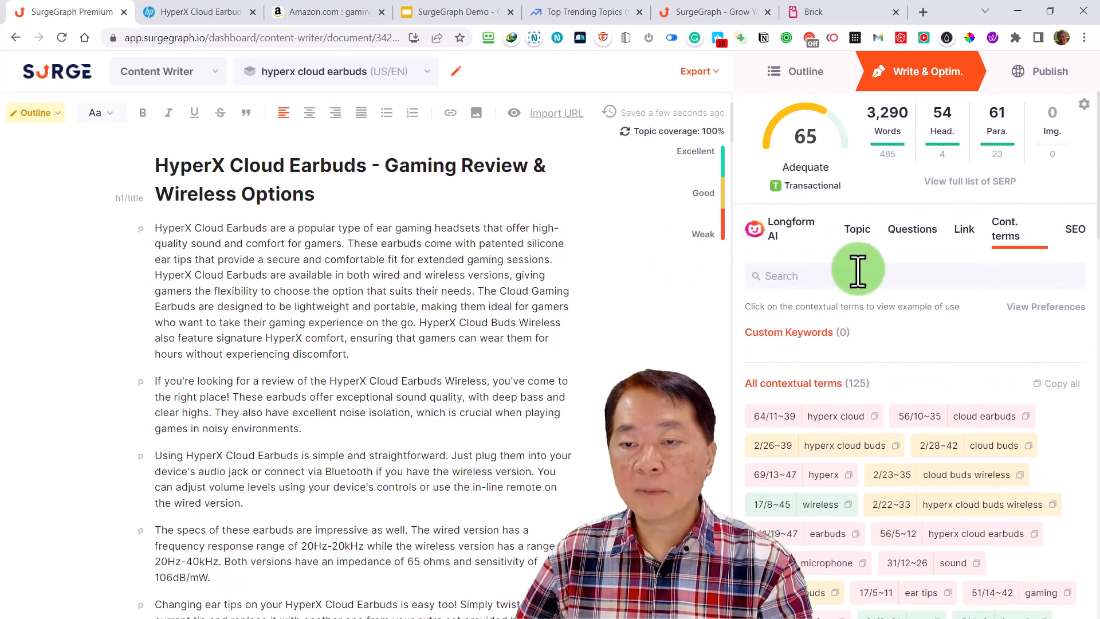
Review the top topic list alongside the article text down to the microphone quality section
left_click(857, 232)
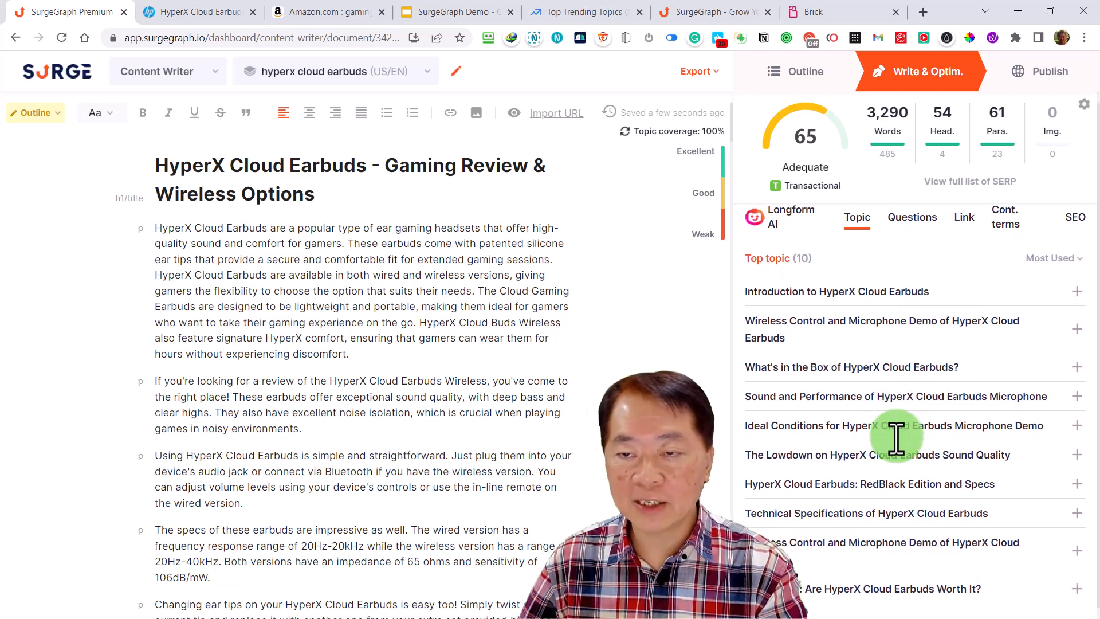
scroll(898, 440, "down", 1)
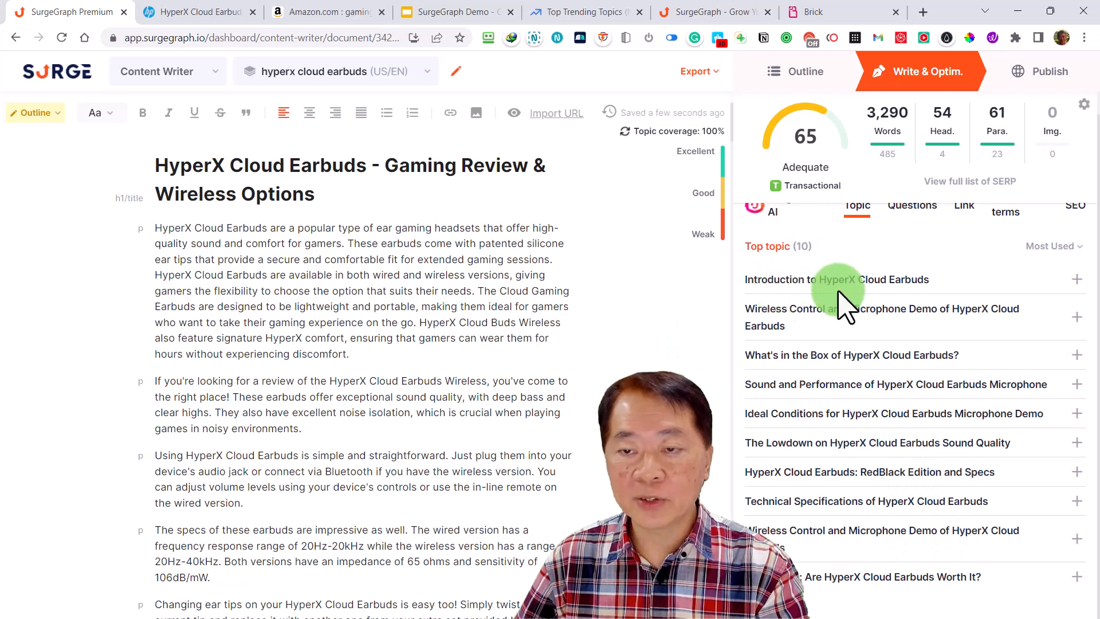
scroll(242, 253, "down", 1)
scroll(243, 254, "down", 6)
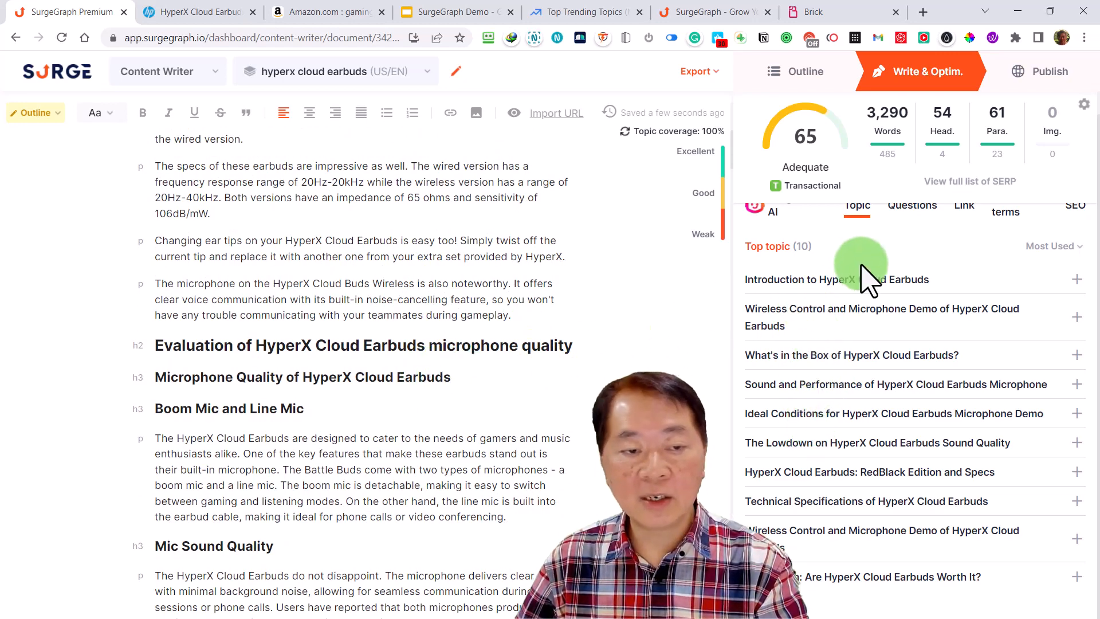
Review the suggested questions and the external link list, and return to the top topics
left_click(912, 218)
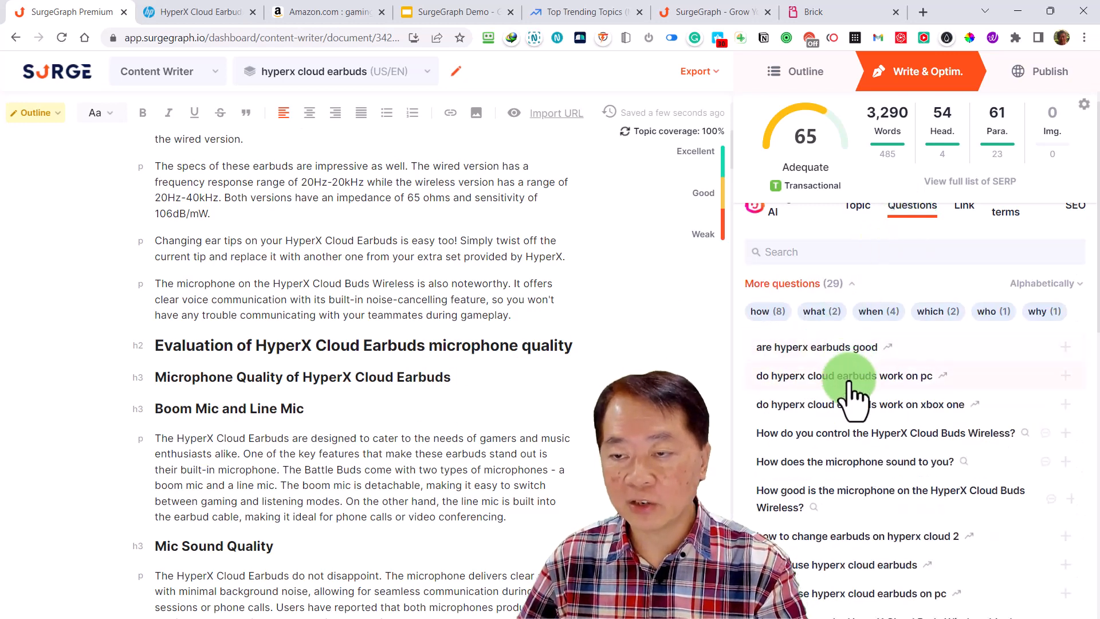
scroll(945, 283, "up", 1)
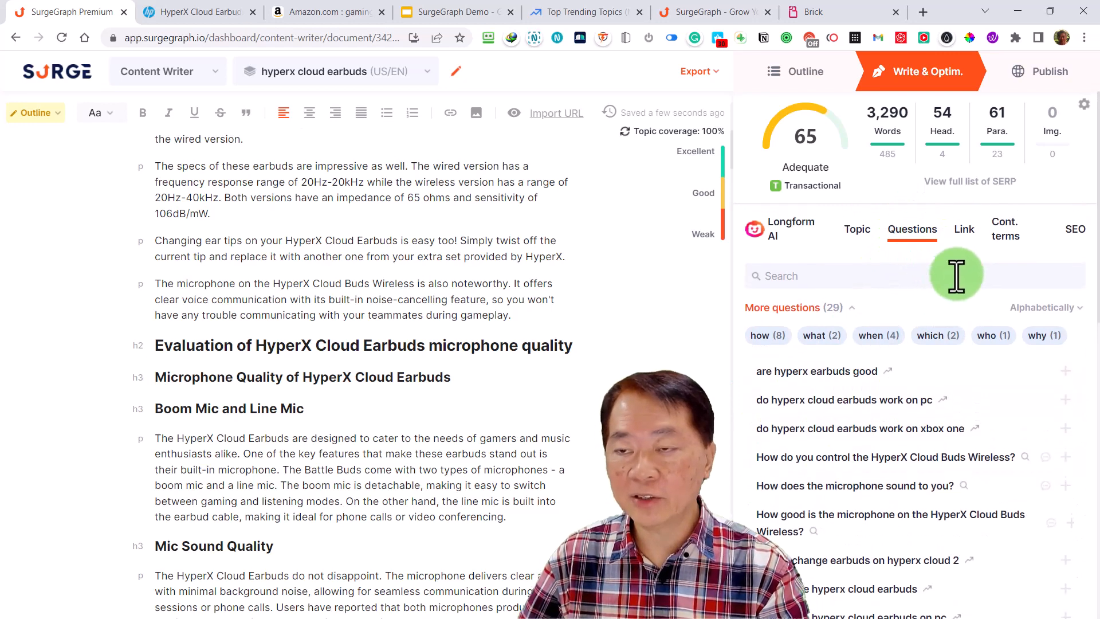
left_click(964, 232)
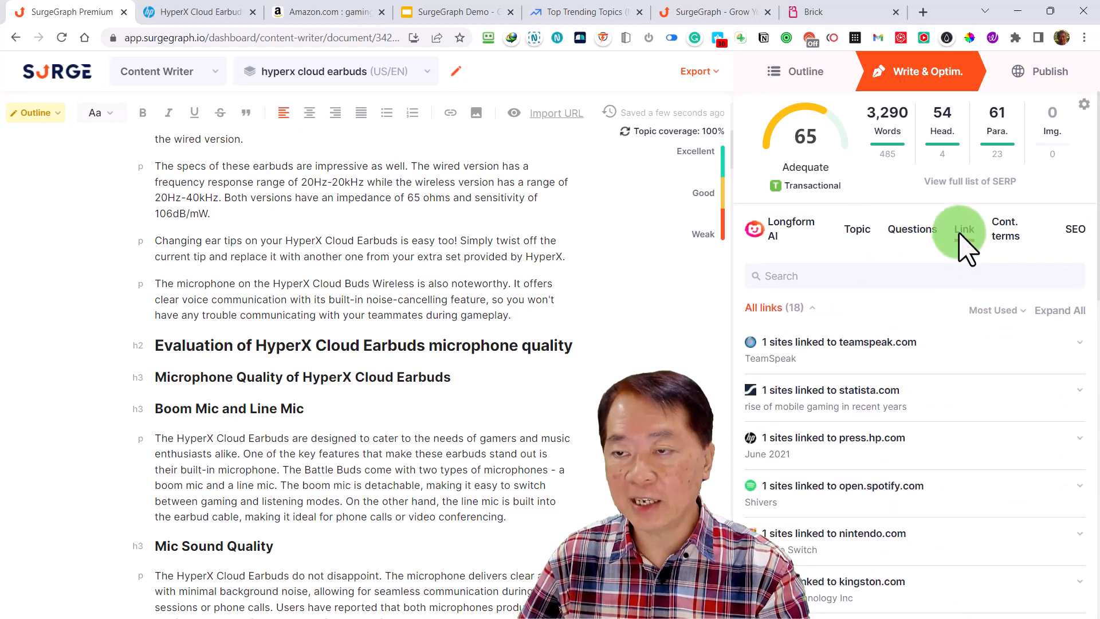
left_click(856, 229)
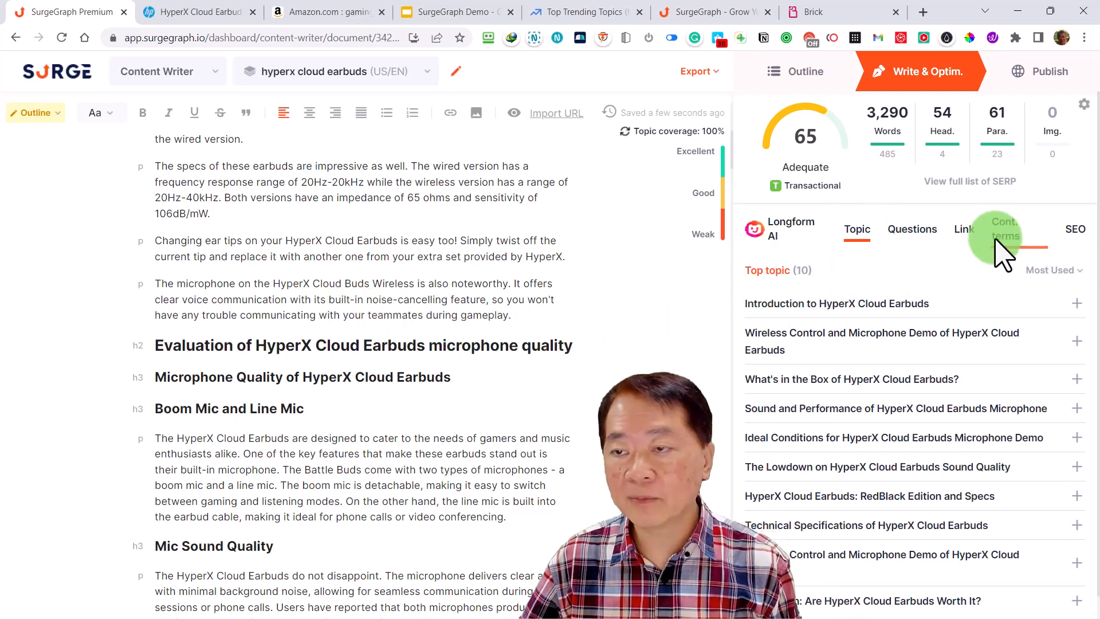
Examine the usage counts and recommended ranges of all contextual terms, and return to the start of the list
left_click(1007, 253)
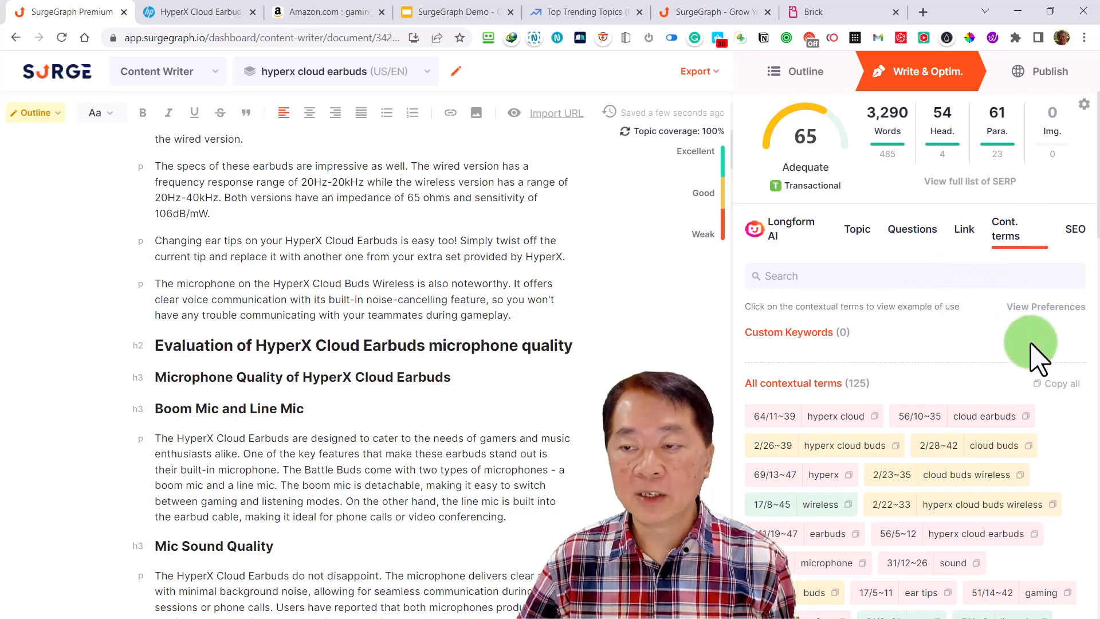
scroll(911, 358, "down", 2)
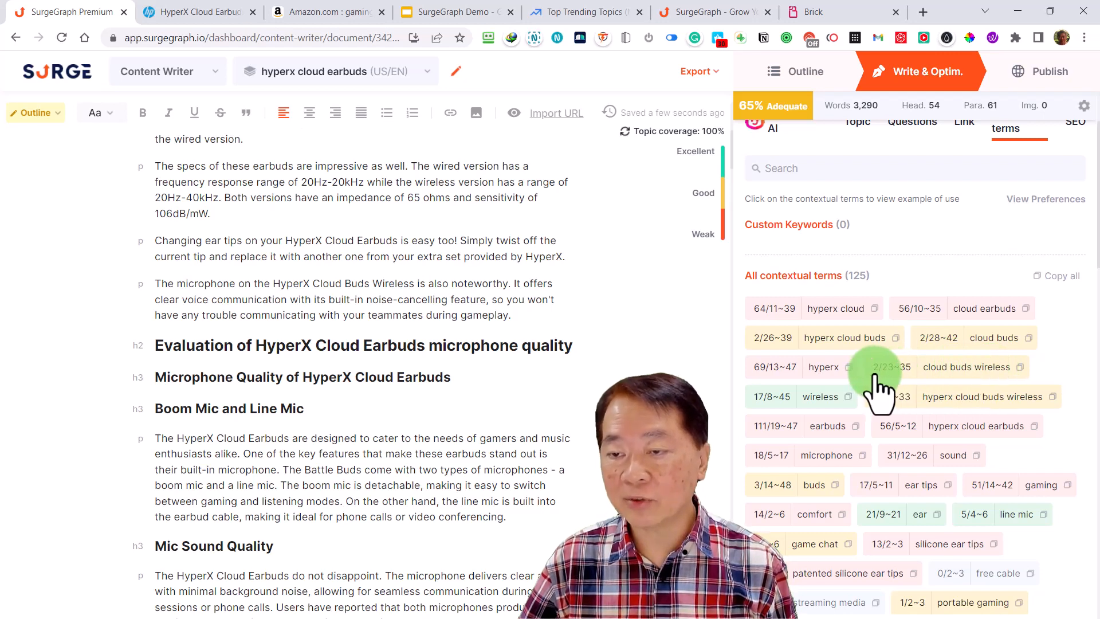
scroll(884, 466, "down", 3)
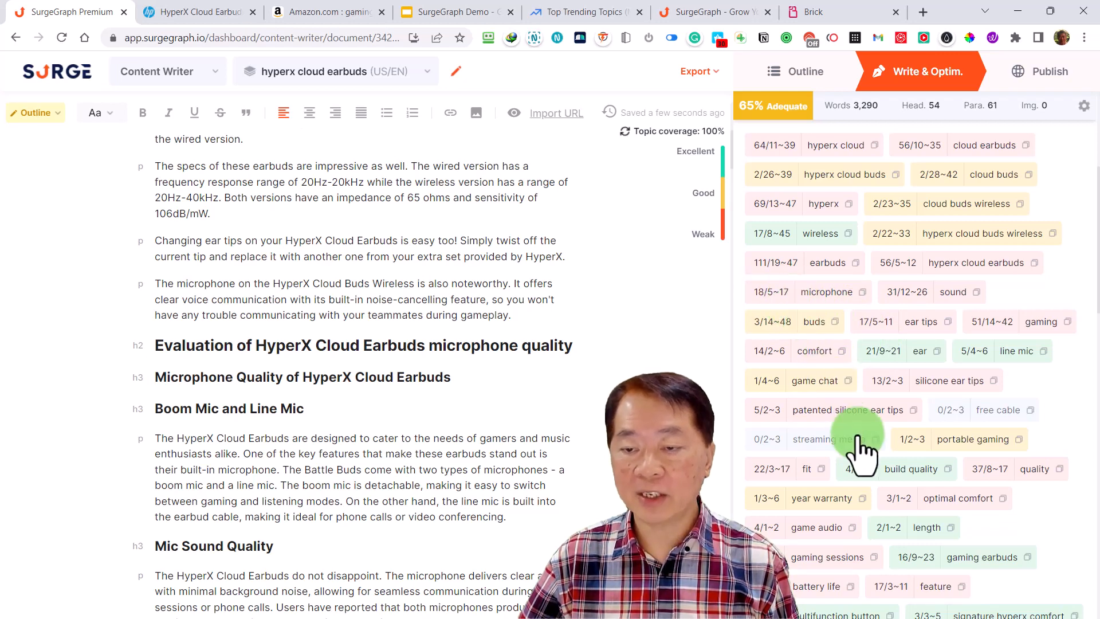
scroll(860, 442, "down", 3)
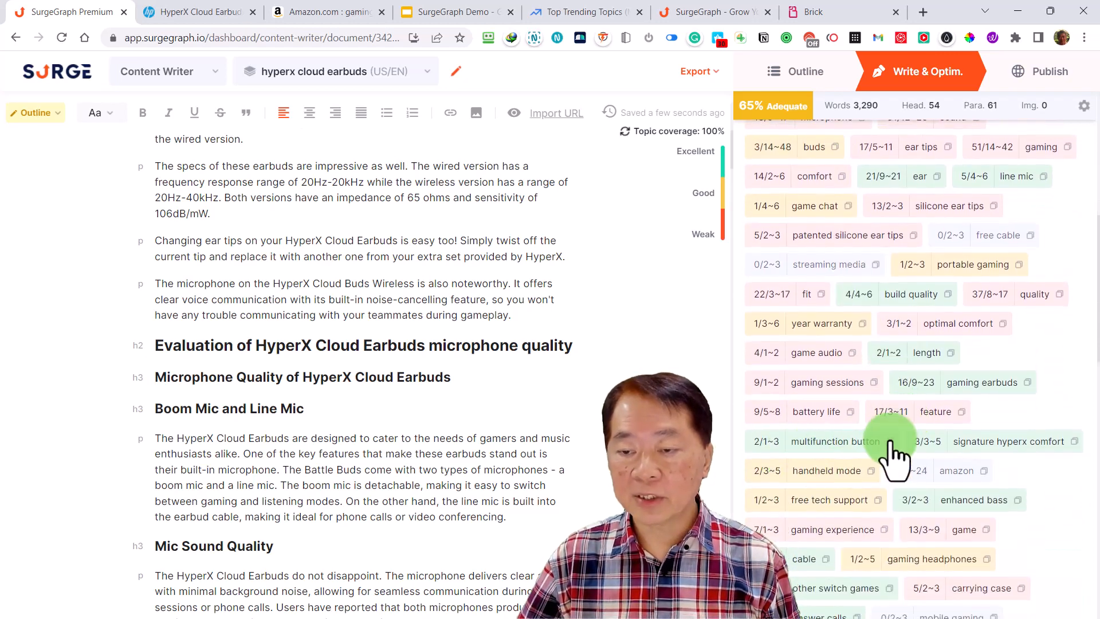
scroll(893, 444, "down", 10)
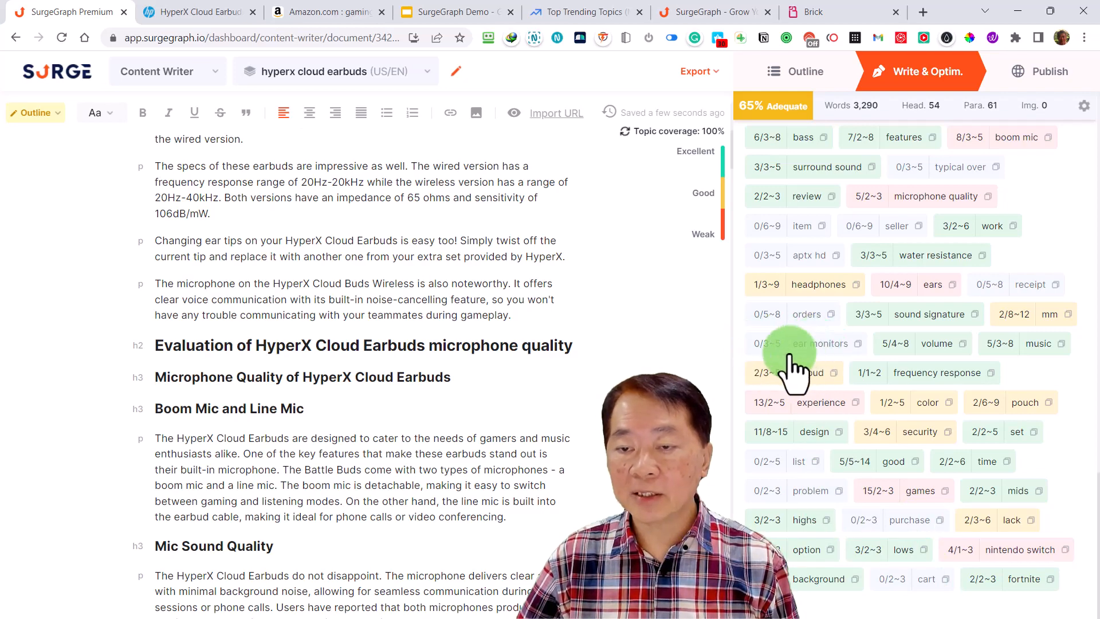
scroll(819, 366, "up", 15)
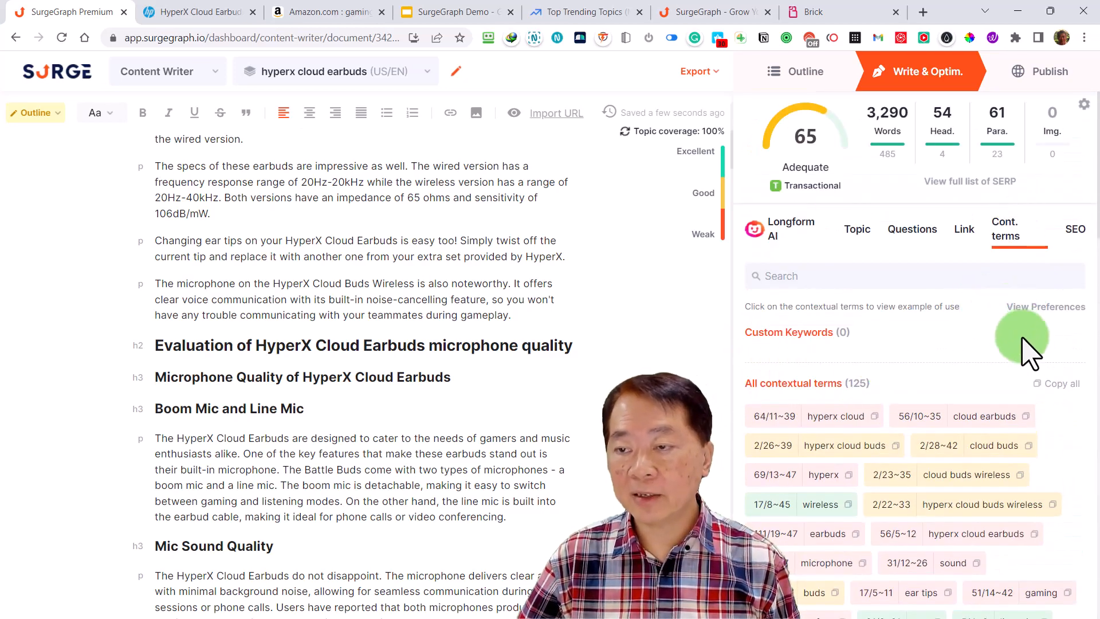
Switch the contextual terms display from a plain listing to grouping by topic, and review the groups through hyperx
left_click(1053, 307)
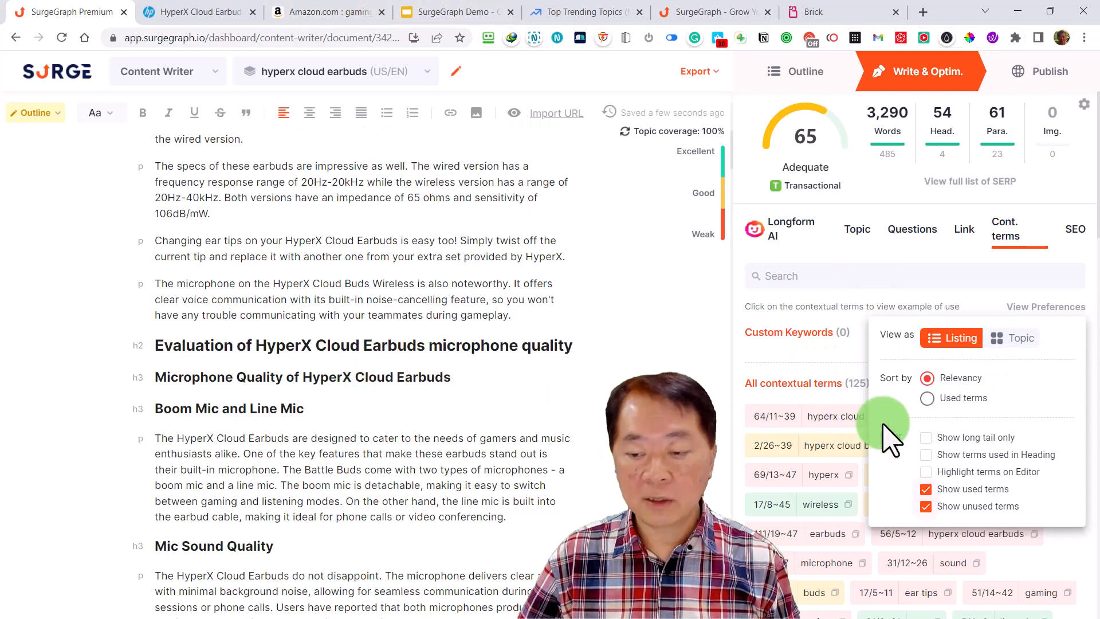
left_click(1017, 339)
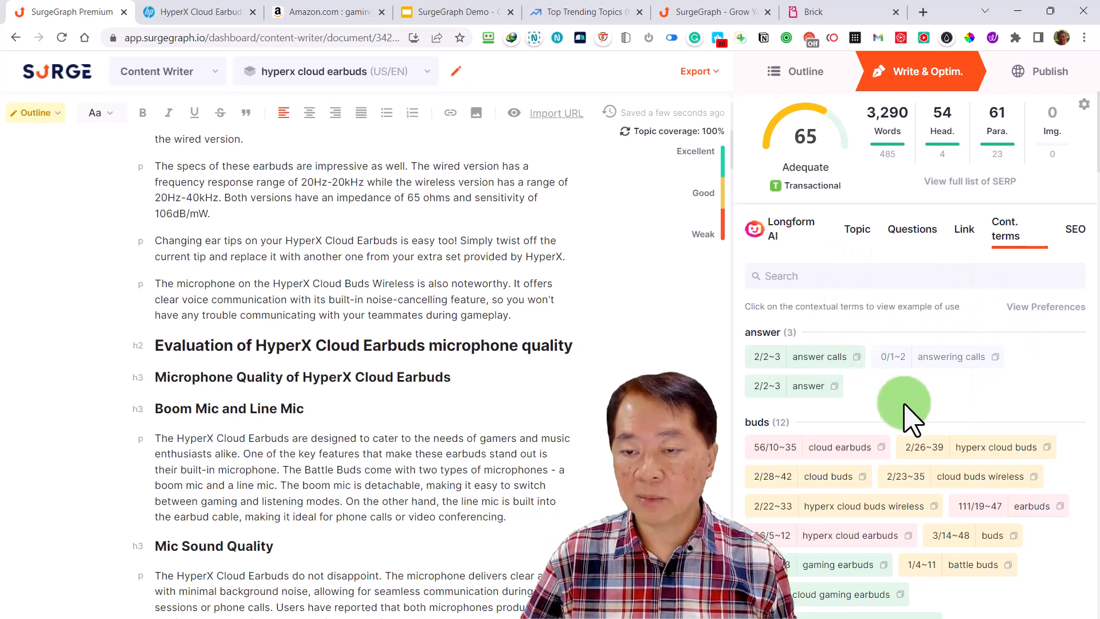
scroll(908, 442, "down", 7)
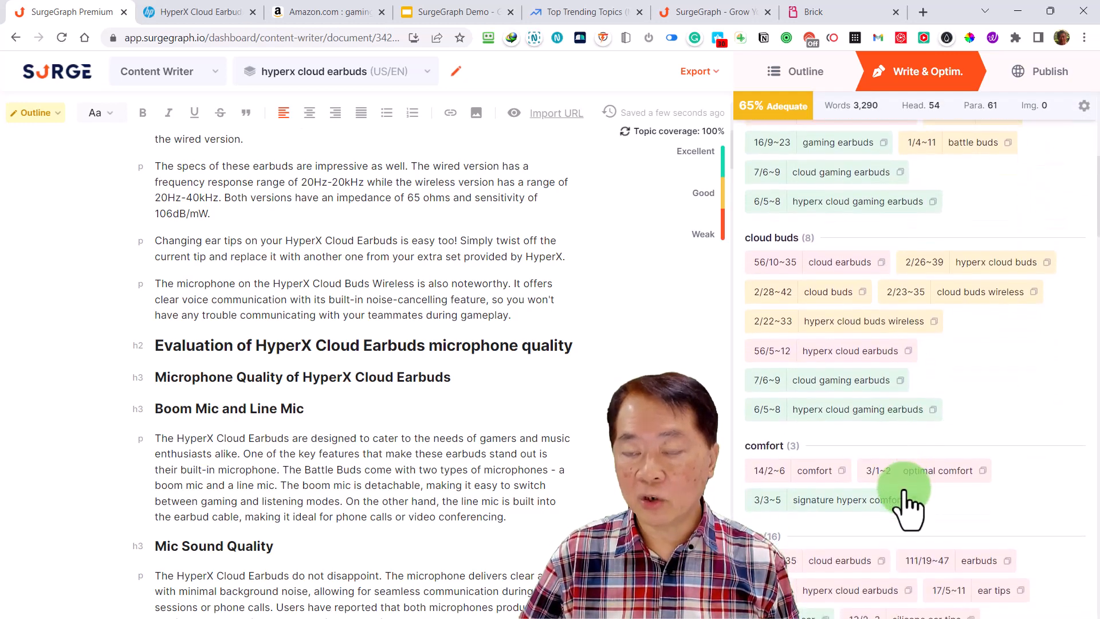
scroll(907, 497, "down", 10)
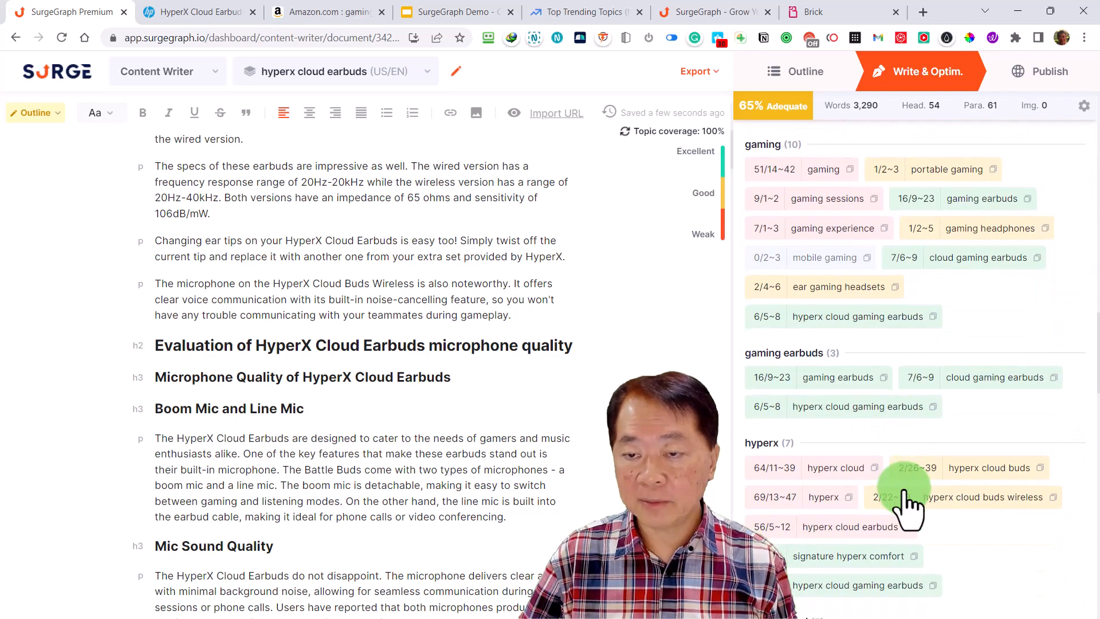
Review the topic-grouped contextual terms from the answer group down to the others group, and return to the hyperx cloud group
scroll(911, 503, "up", 15)
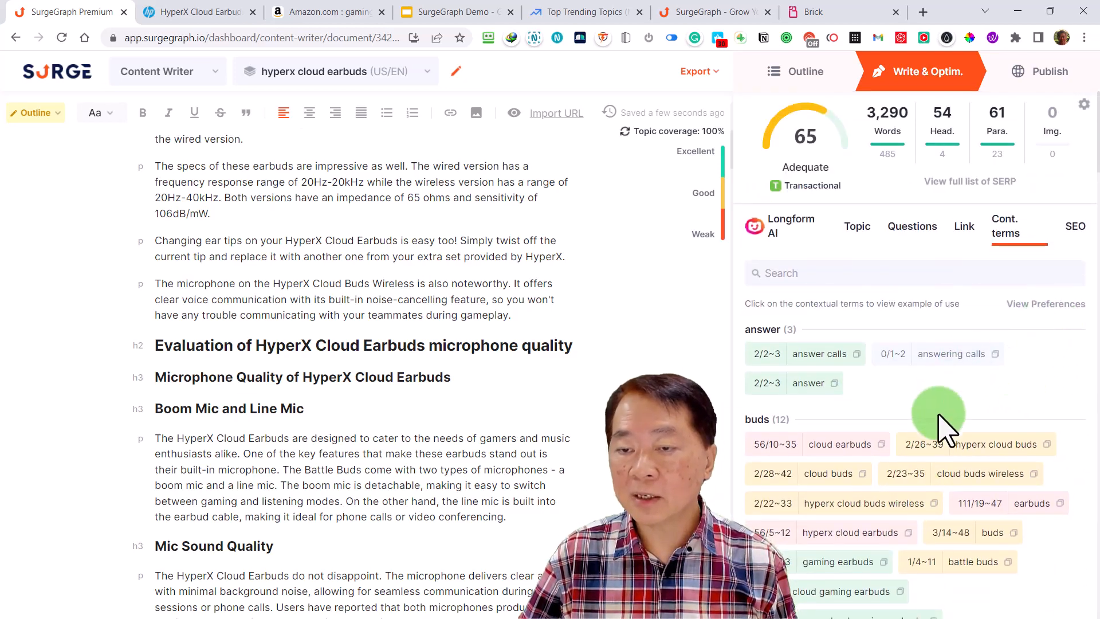
scroll(946, 432, "down", 1)
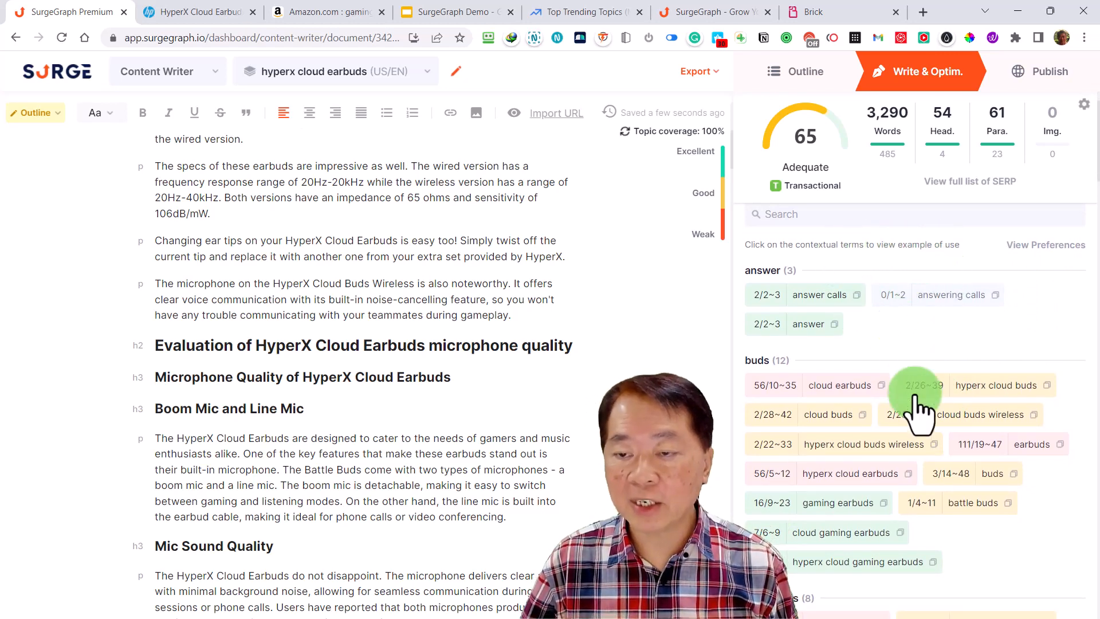
scroll(917, 408, "down", 2)
scroll(918, 413, "down", 4)
scroll(916, 402, "down", 8)
scroll(917, 408, "down", 10)
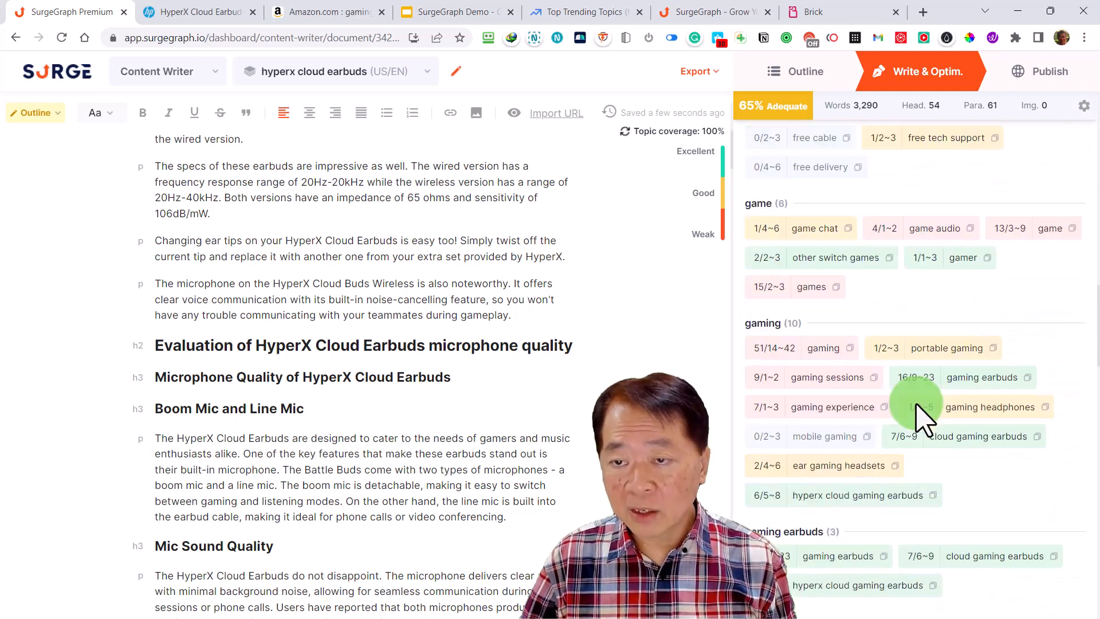
scroll(917, 412, "down", 6)
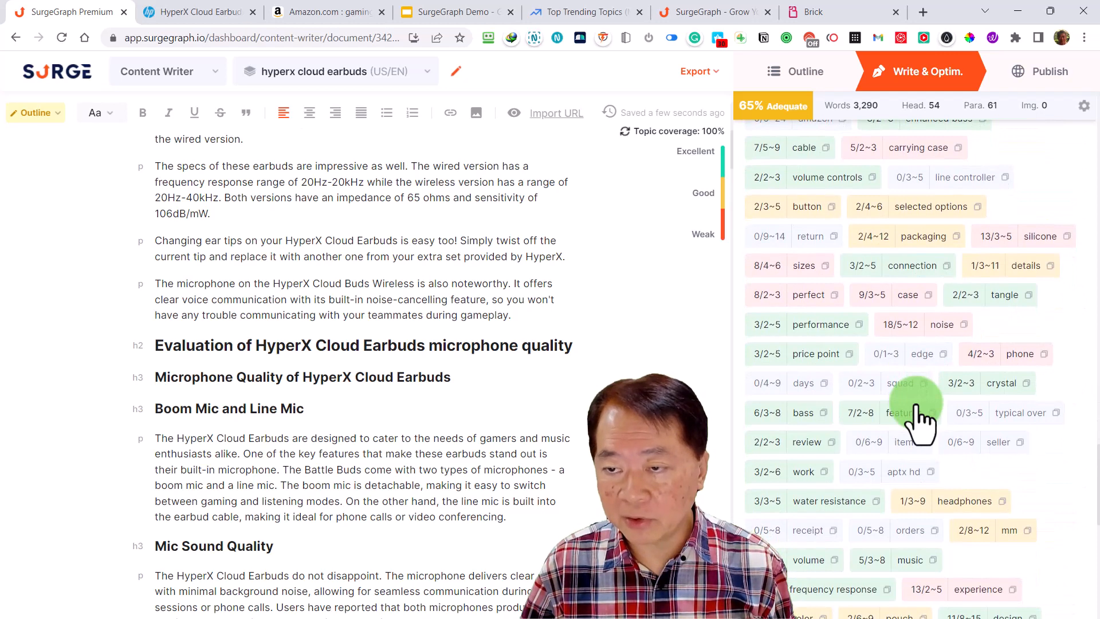
scroll(916, 413, "up", 6)
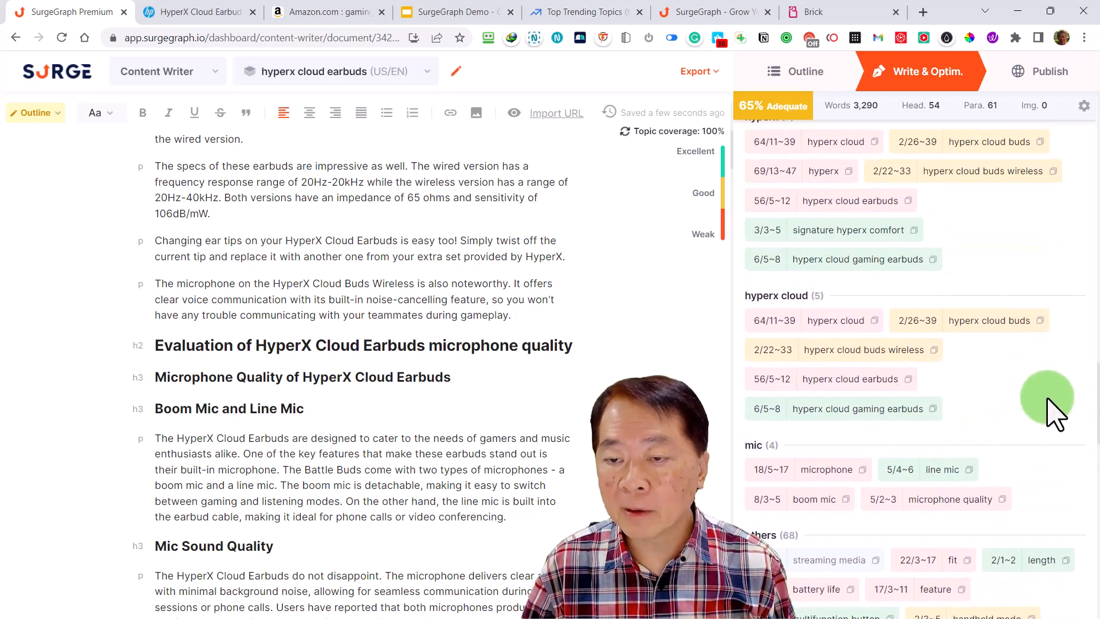
Read through all the usage examples for the contextual term "hyperx cloud gaming earbuds" and close them
left_click(873, 411)
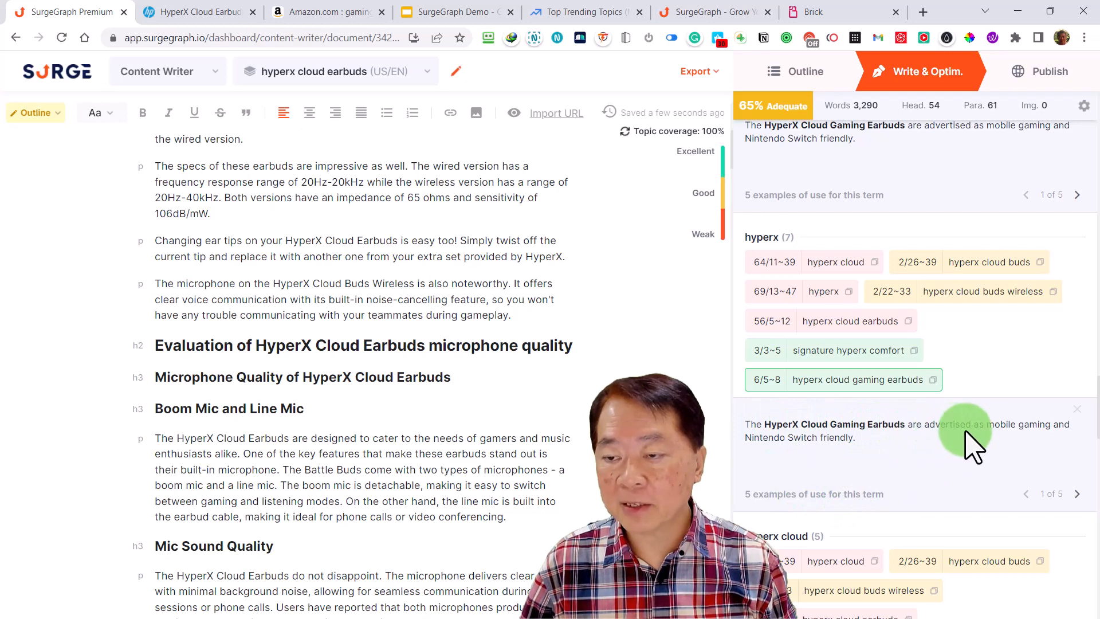
left_click(1077, 493)
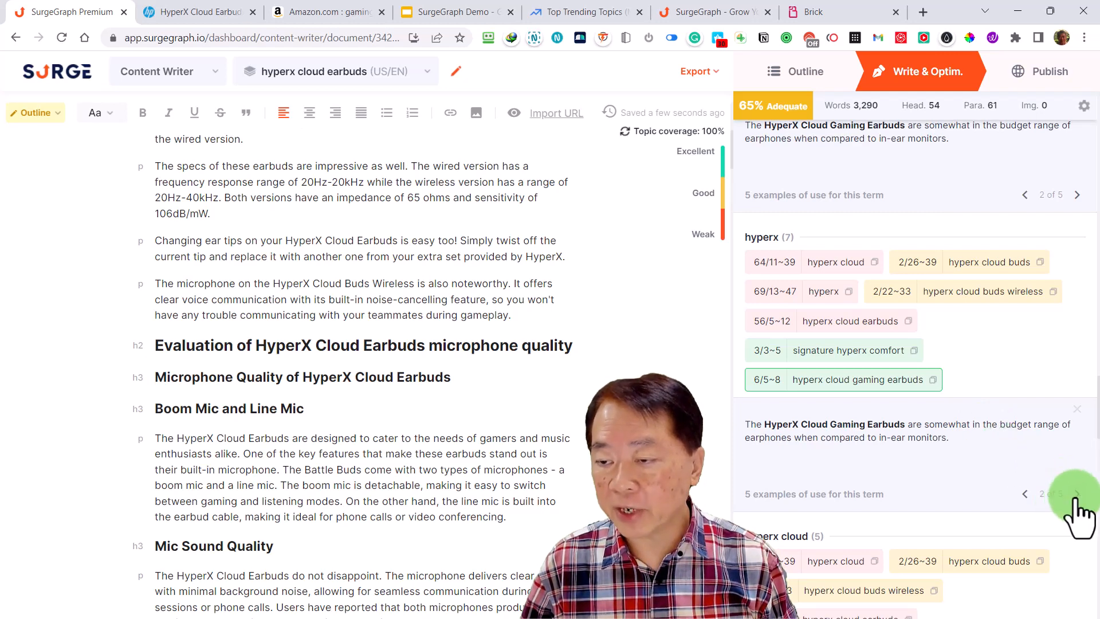
left_click(1077, 493)
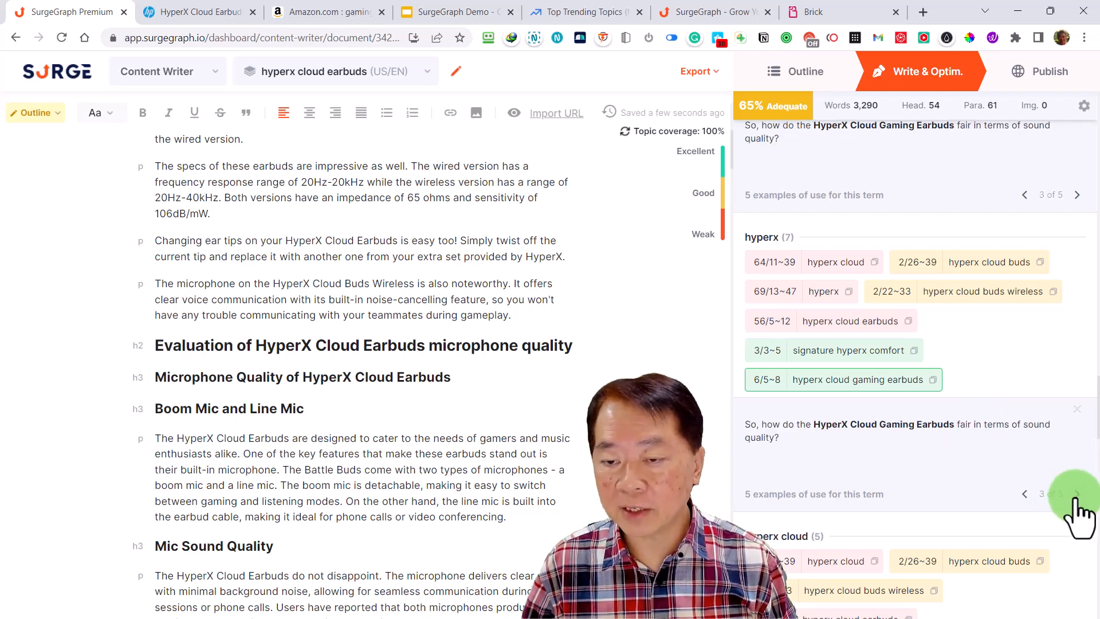
left_click(1077, 494)
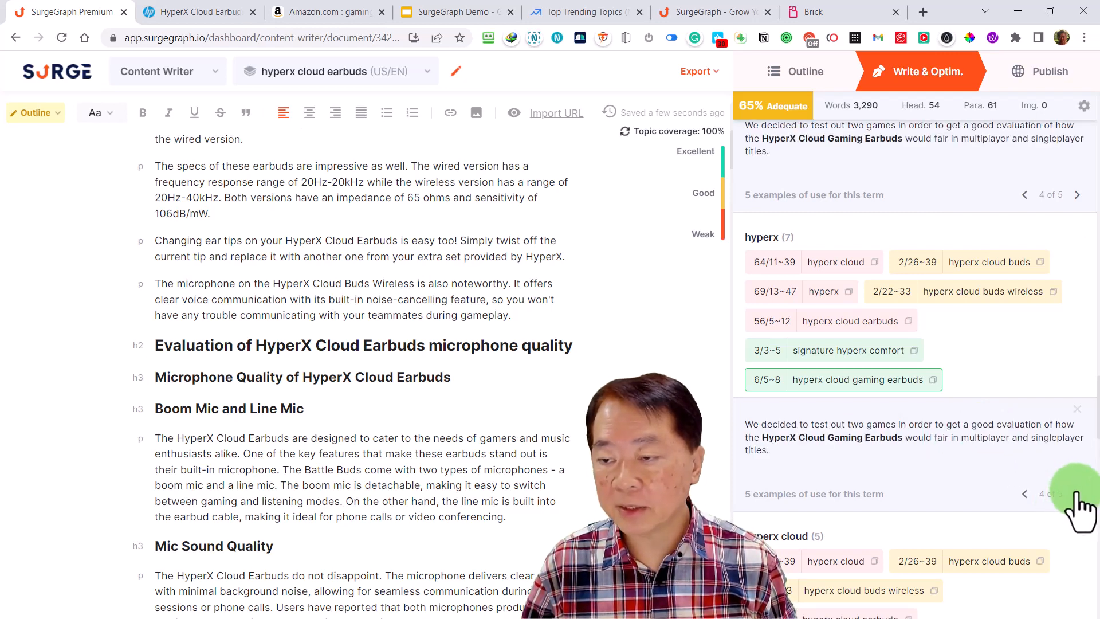
left_click(1077, 494)
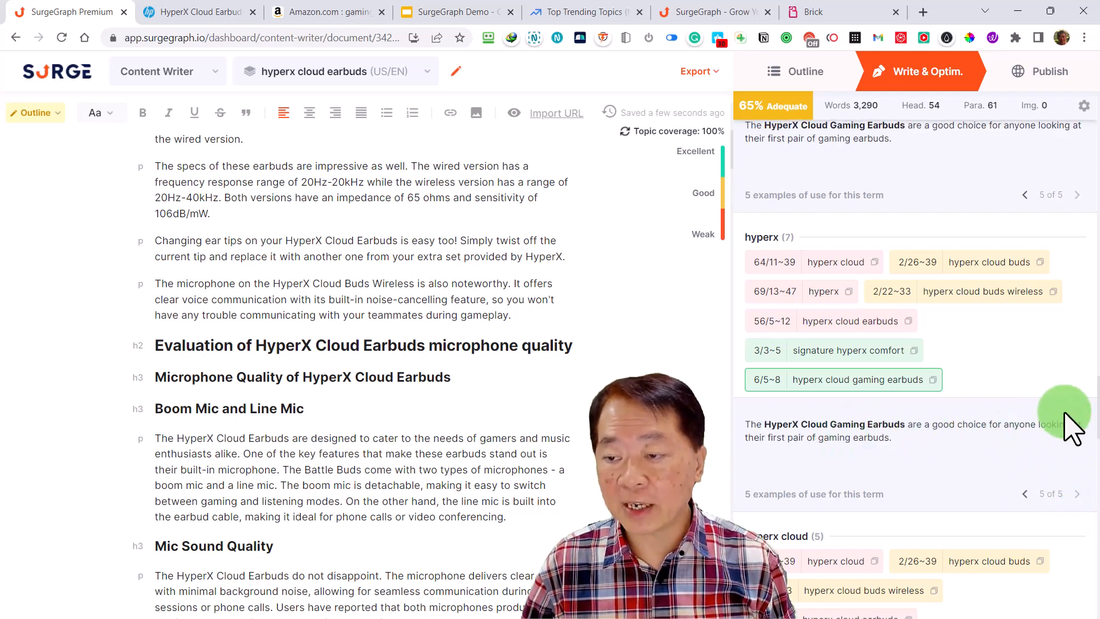
left_click(1082, 427)
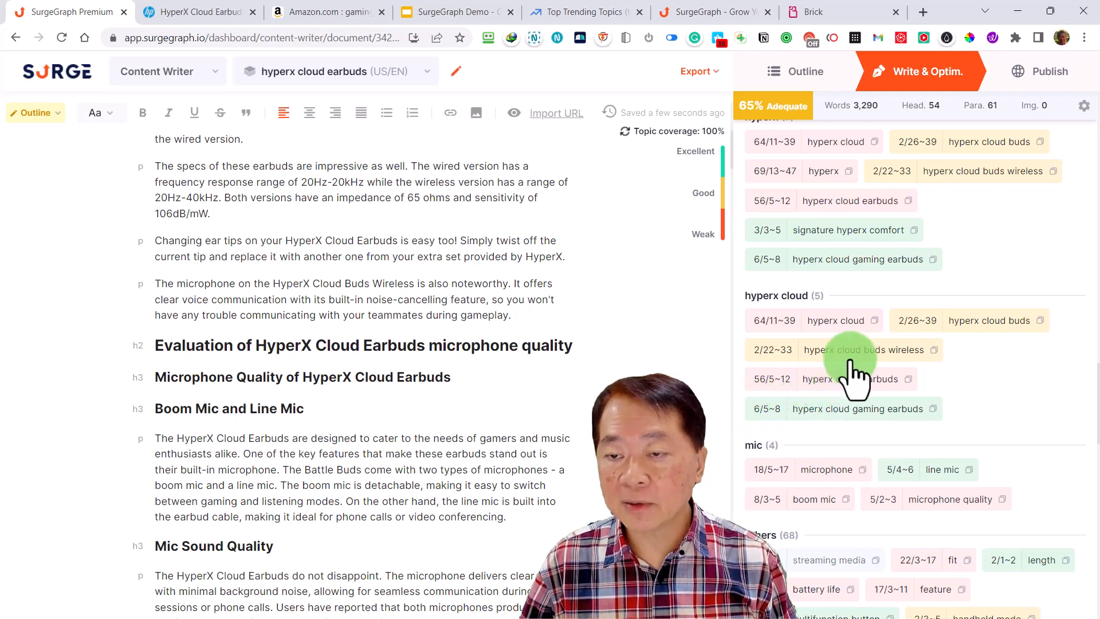
Read the first three usage examples for the term "signature hyperx comfort" in the hyperx group, and close them
scroll(838, 278, "up", 1)
scroll(838, 281, "up", 1)
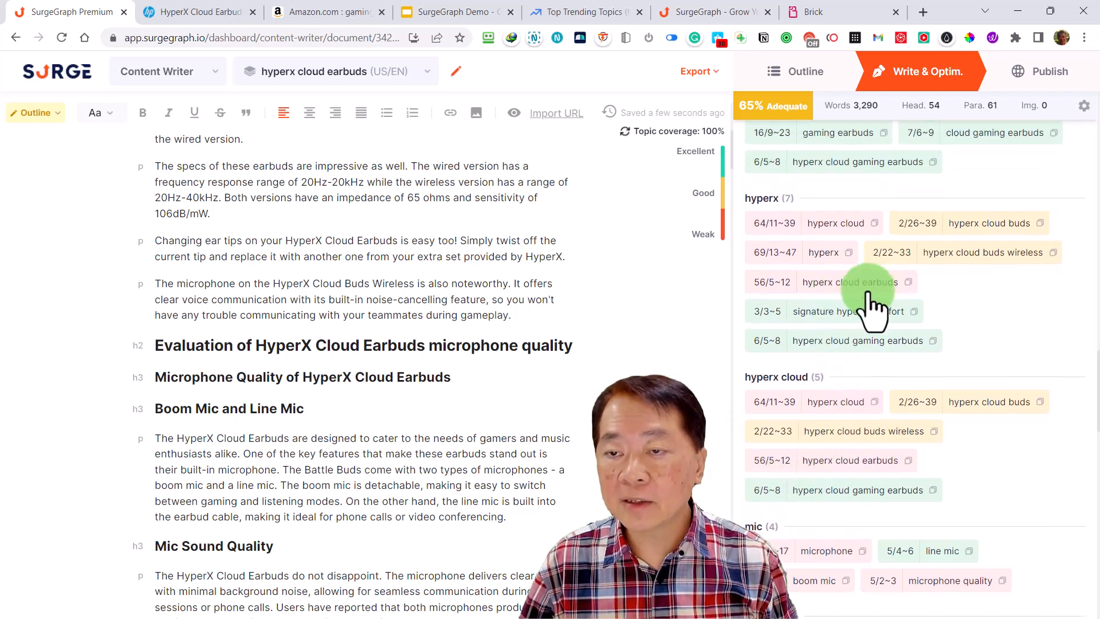
left_click(858, 314)
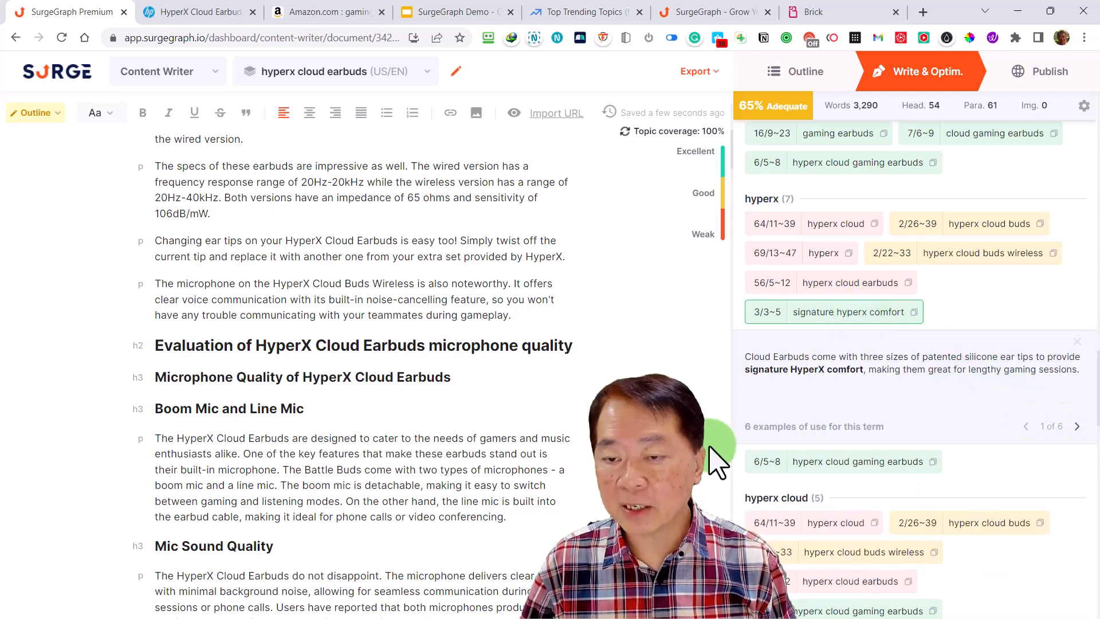
left_click(1077, 427)
left_click(1077, 427)
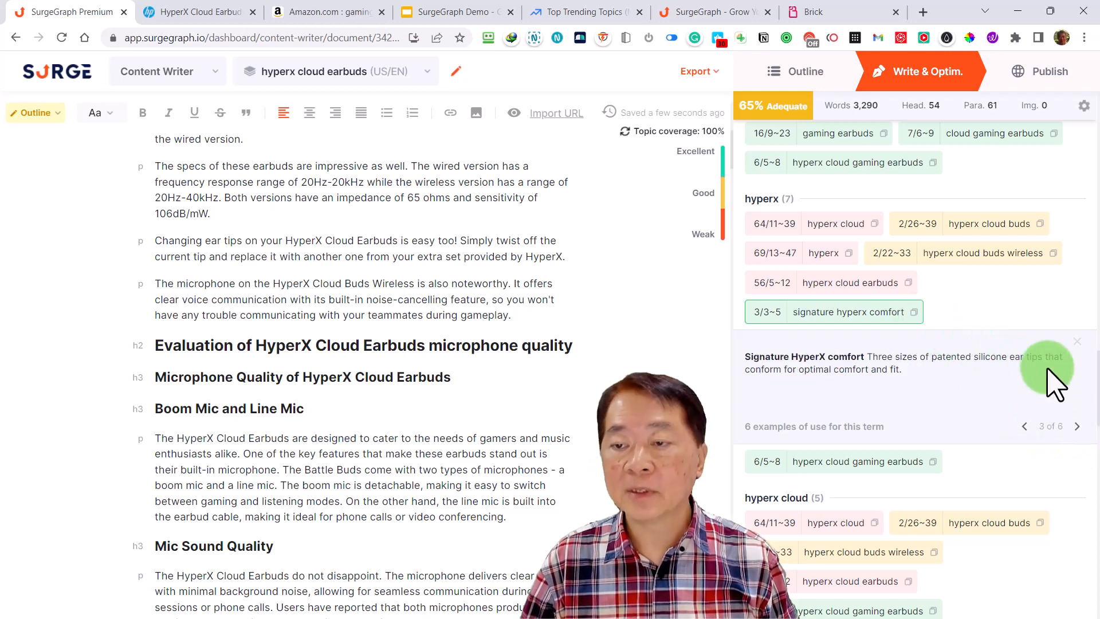
left_click(1072, 342)
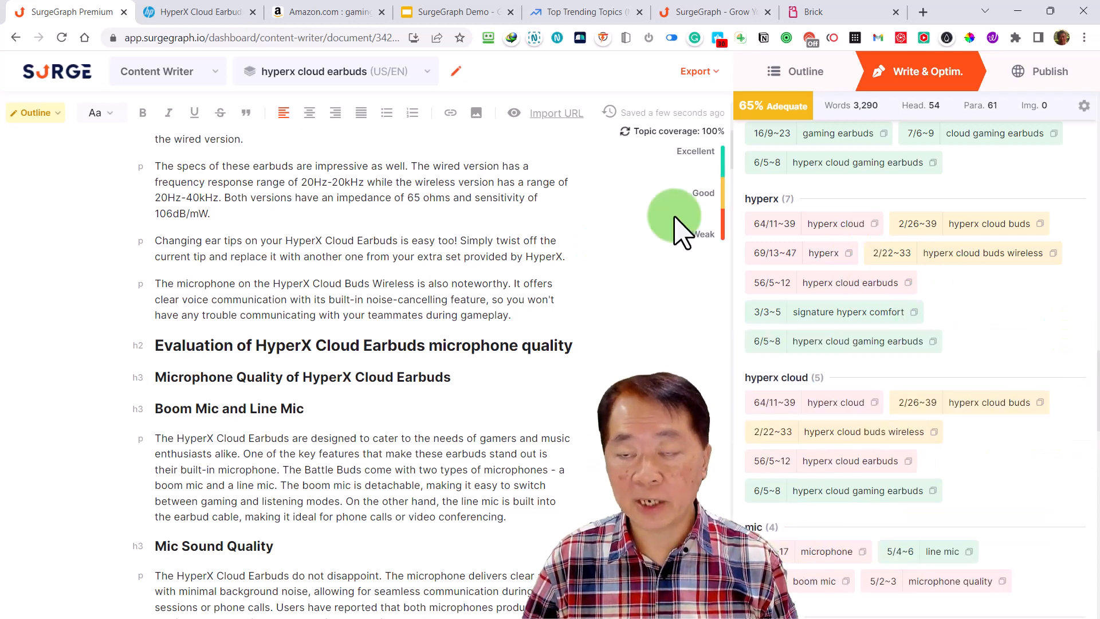
left_click(880, 324)
Check the first usage example for the unused term "free cable" in the free group, and close it
scroll(882, 338, "up", 10)
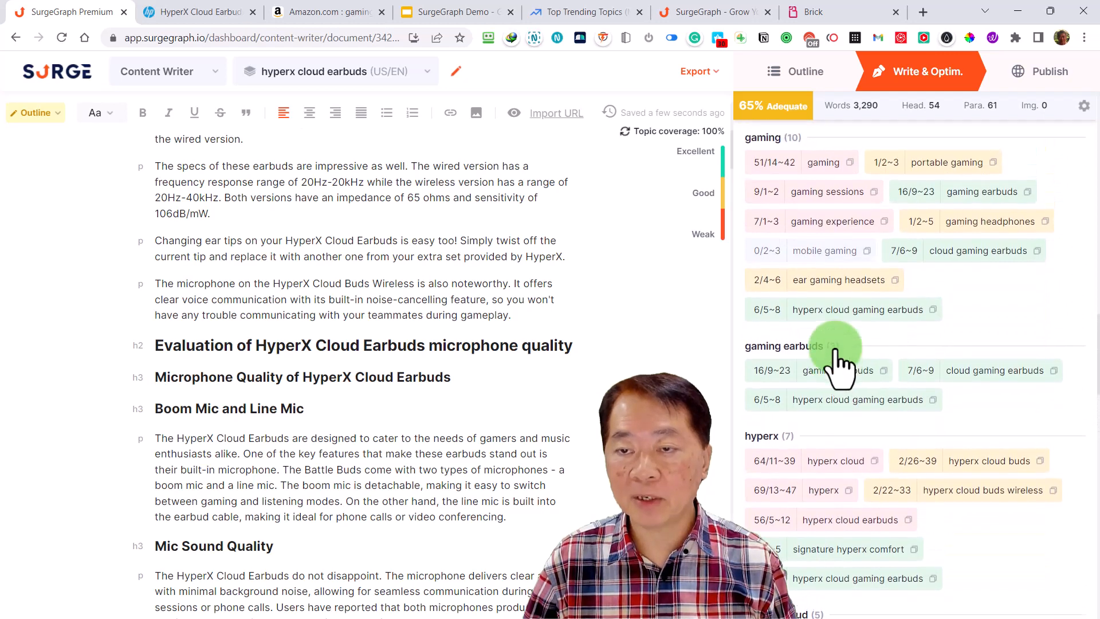
scroll(871, 375, "up", 4)
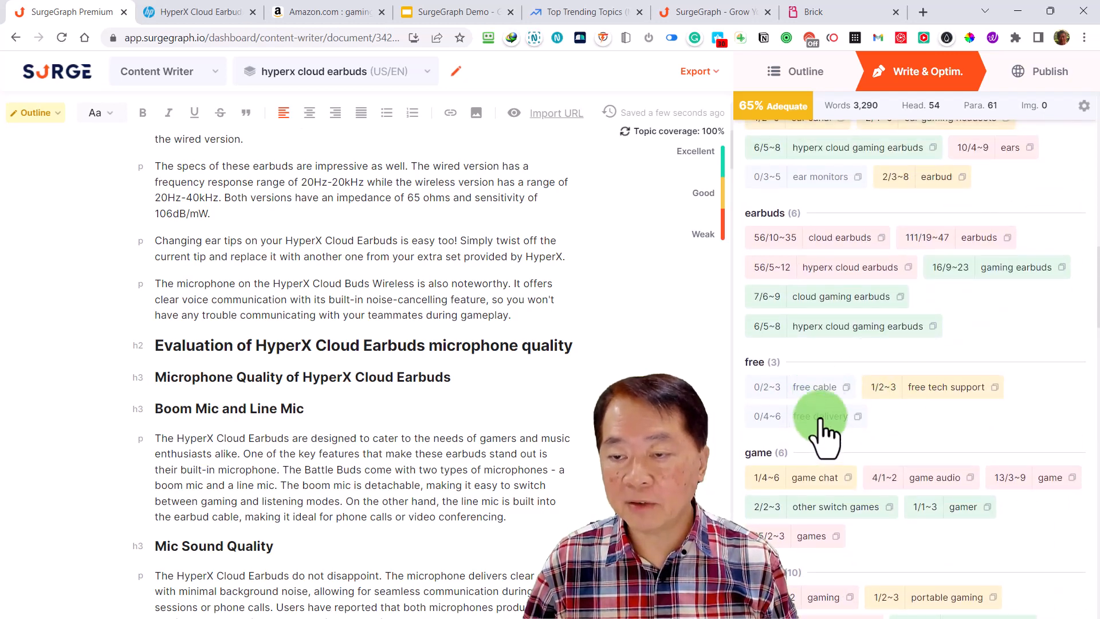
left_click(813, 388)
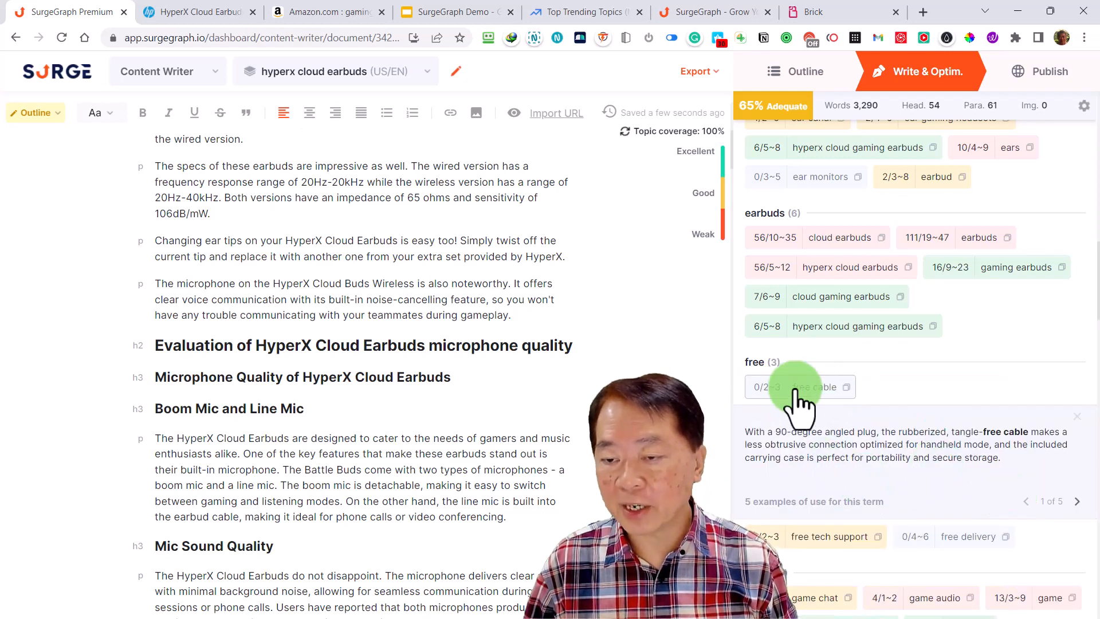
left_click(813, 388)
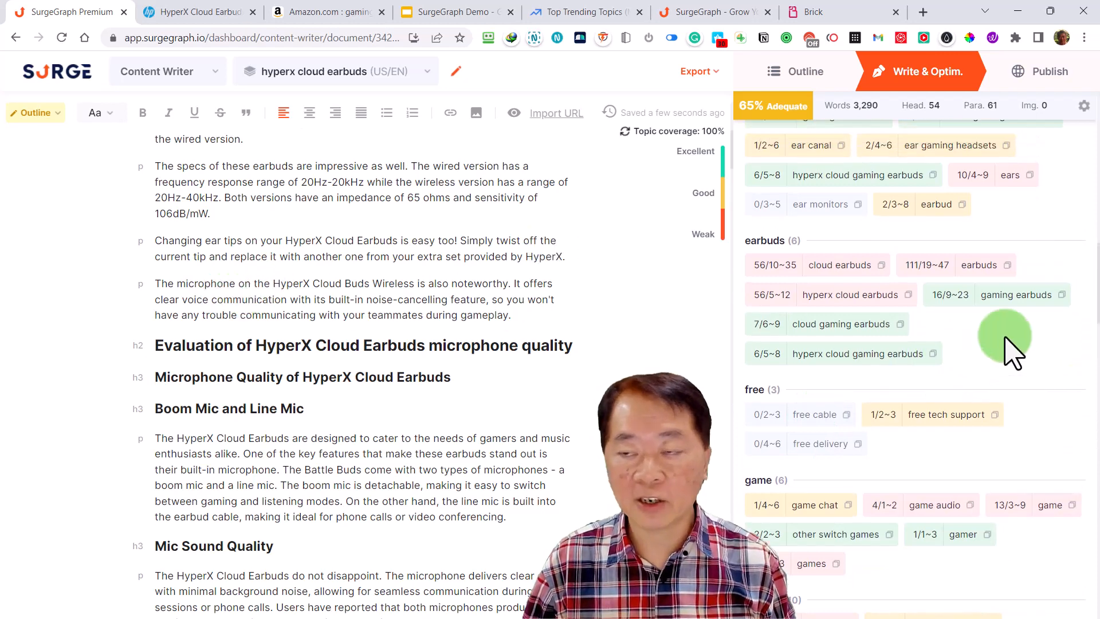
Highlight the contextual terms in the editor and review them in the article through the "Ideal for Playing Fortnite" section
scroll(1019, 367, "up", 8)
scroll(1020, 388, "up", 10)
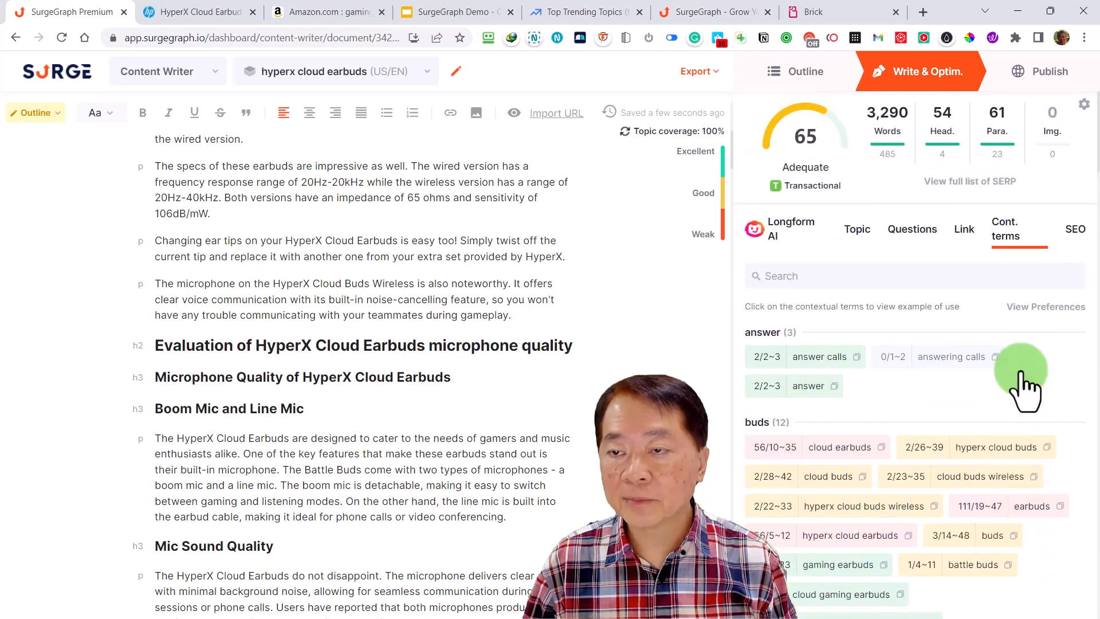
left_click(1059, 310)
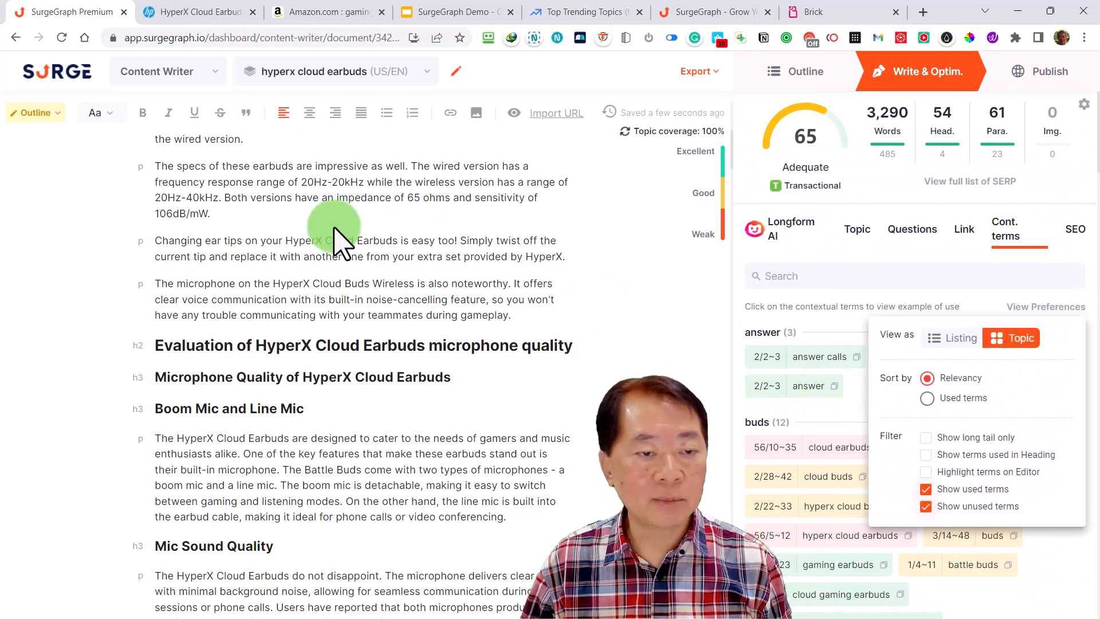
left_click(923, 471)
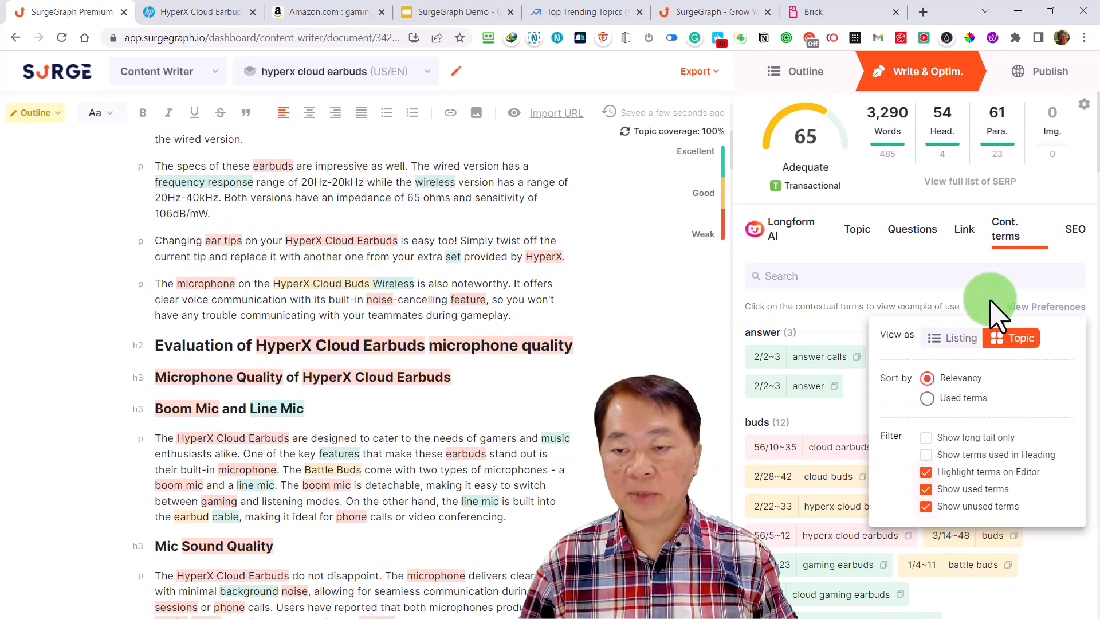
left_click(962, 277)
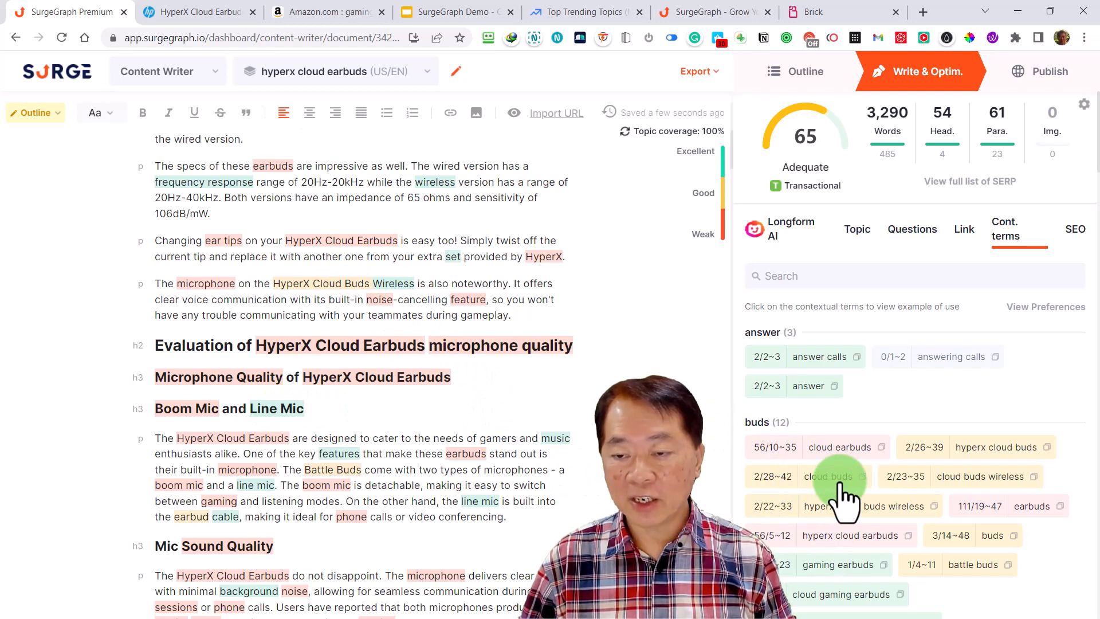
scroll(865, 565, "down", 2)
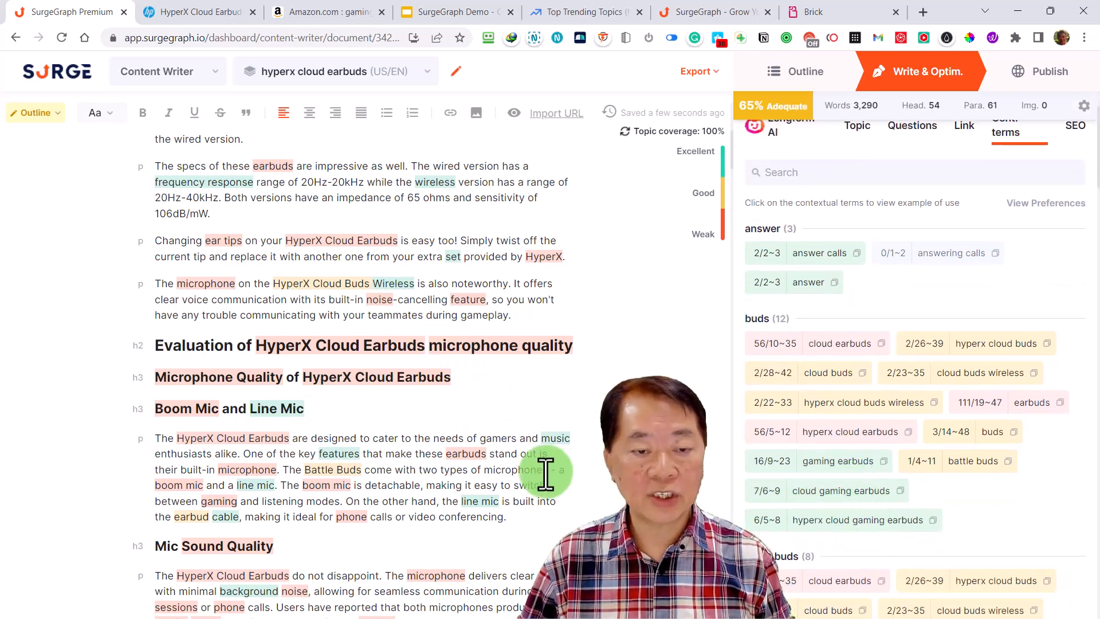
scroll(544, 473, "down", 9)
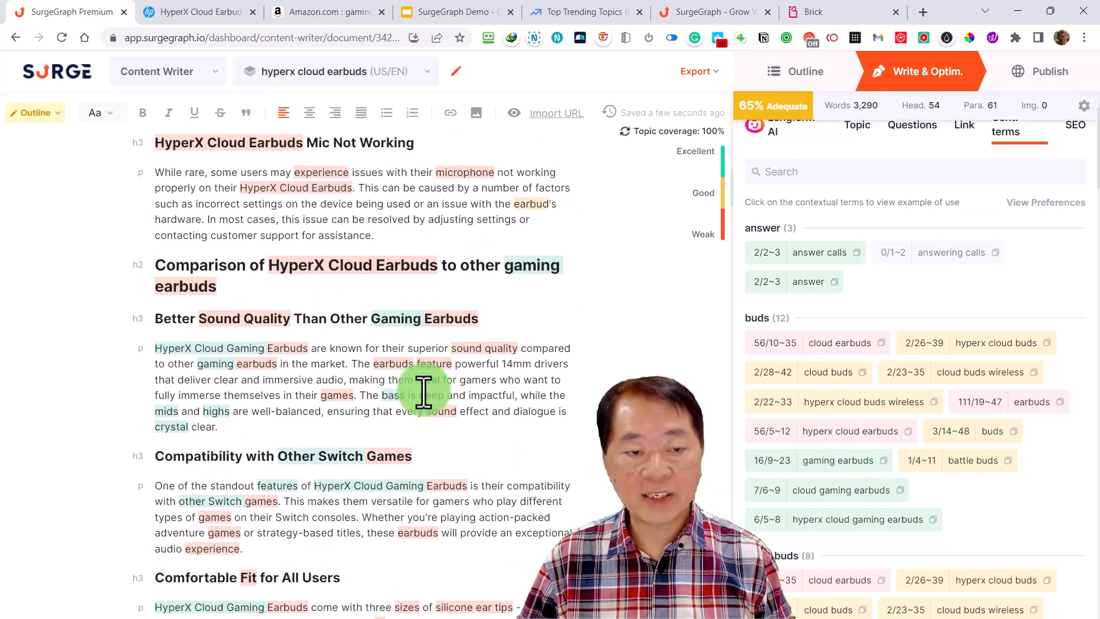
scroll(424, 392, "down", 8)
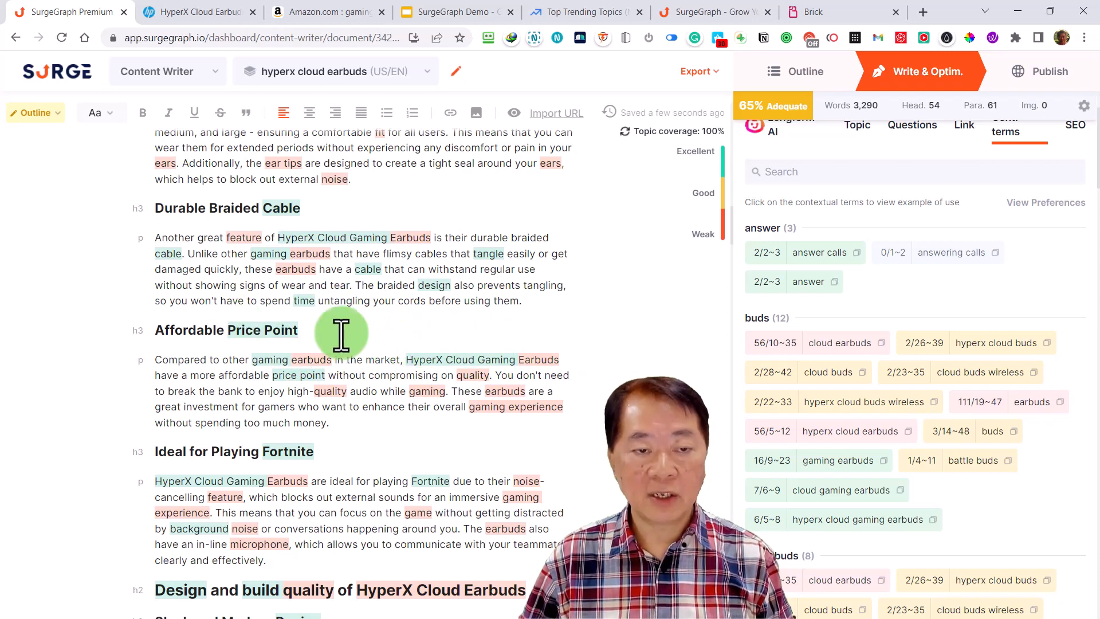
Turn off term highlighting in the editor, and hide the used terms to review only the unused contextual terms
scroll(863, 421, "up", 3)
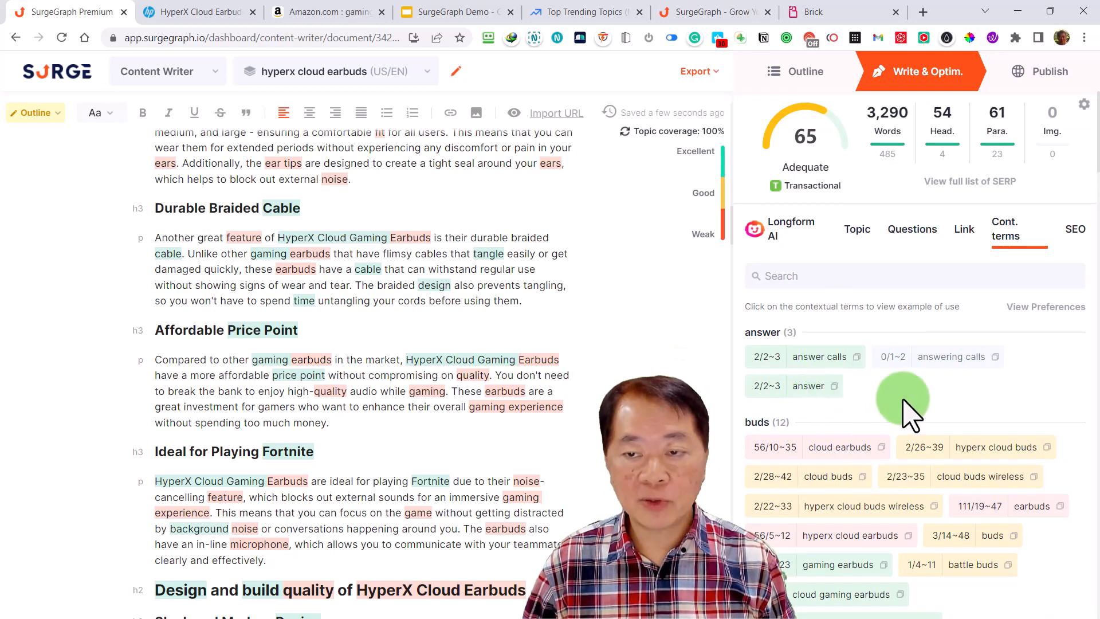
left_click(1046, 310)
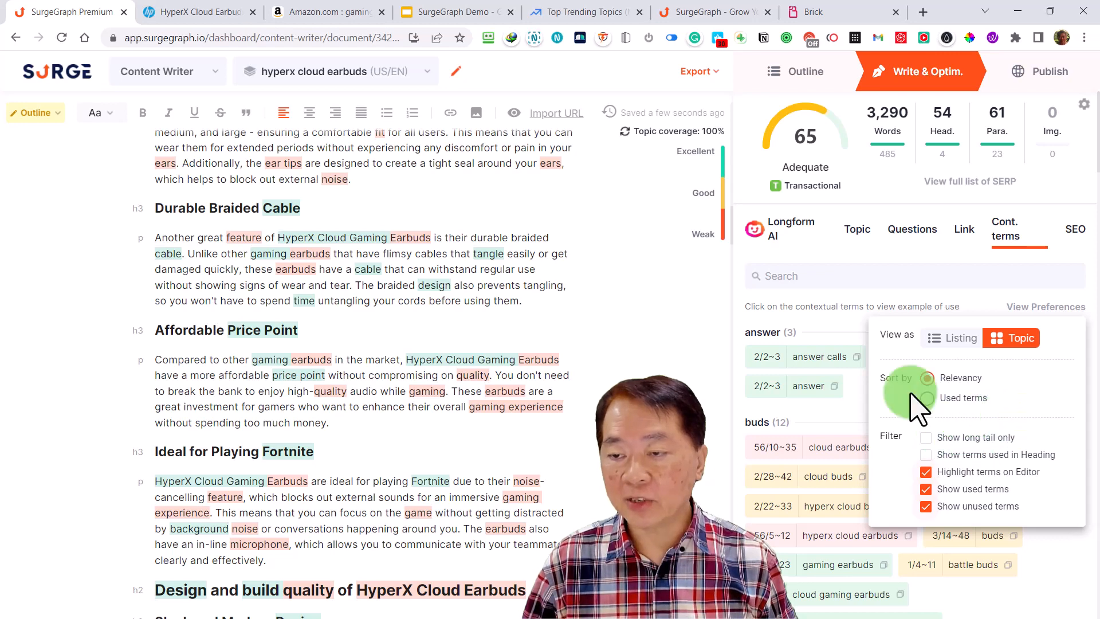
left_click(926, 472)
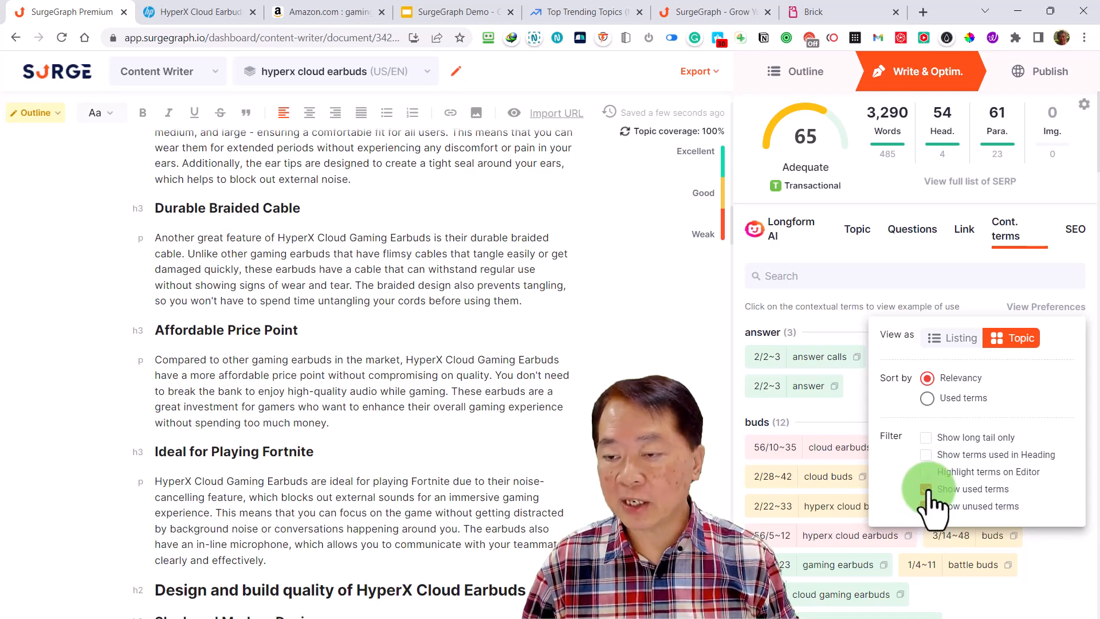
left_click(926, 488)
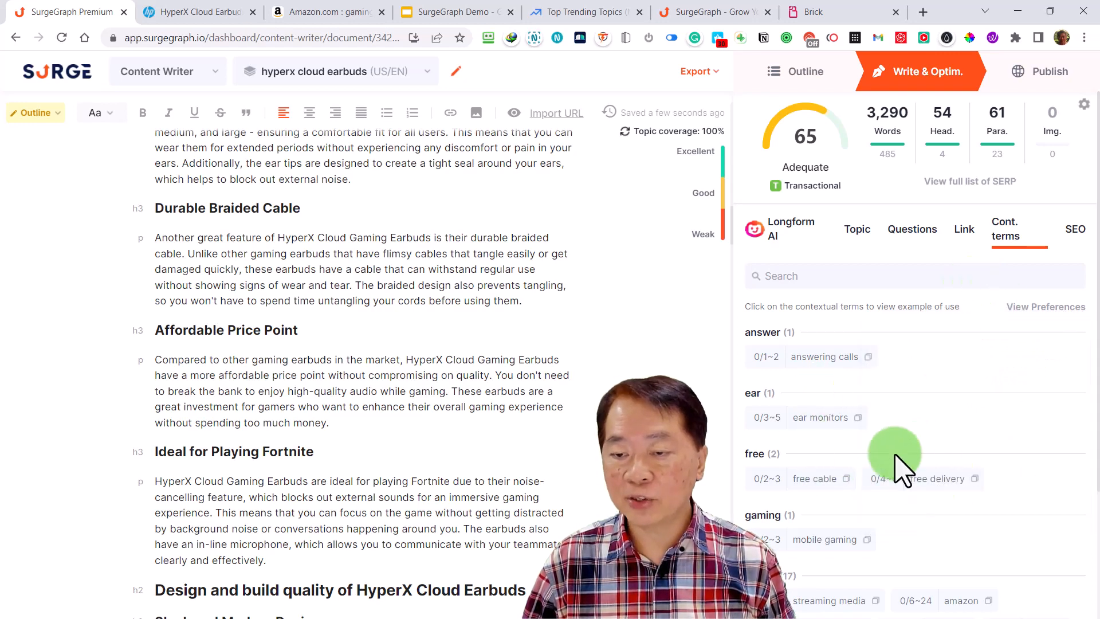
scroll(925, 550, "down", 2)
scroll(925, 550, "down", 1)
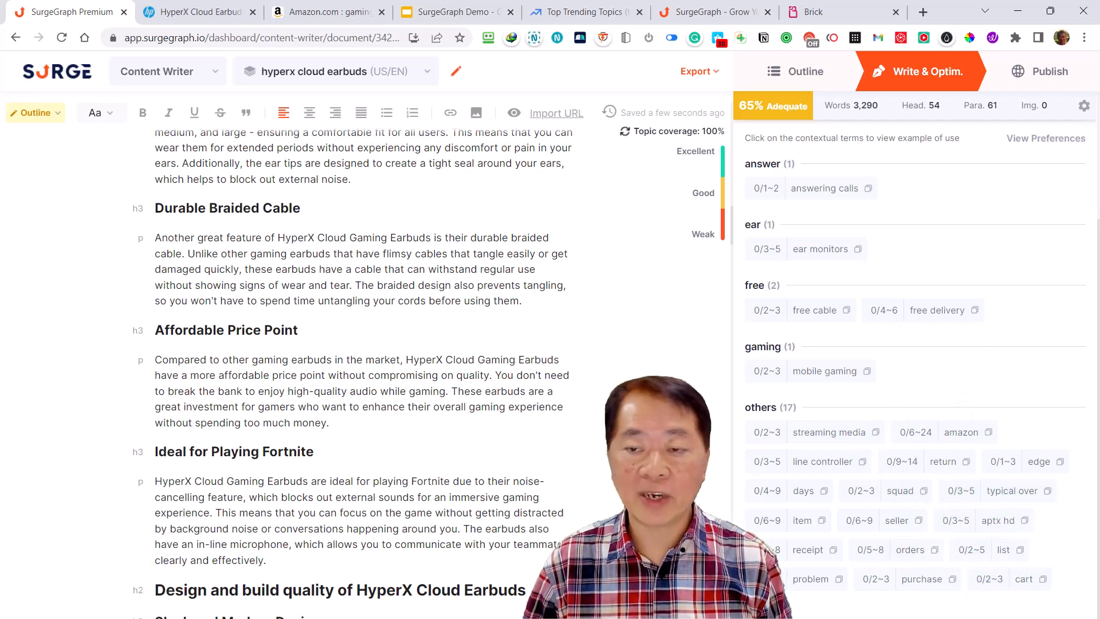
Show the used terms again alongside the unused ones, keeping the contextual terms grouped by topic
scroll(868, 484, "up", 3)
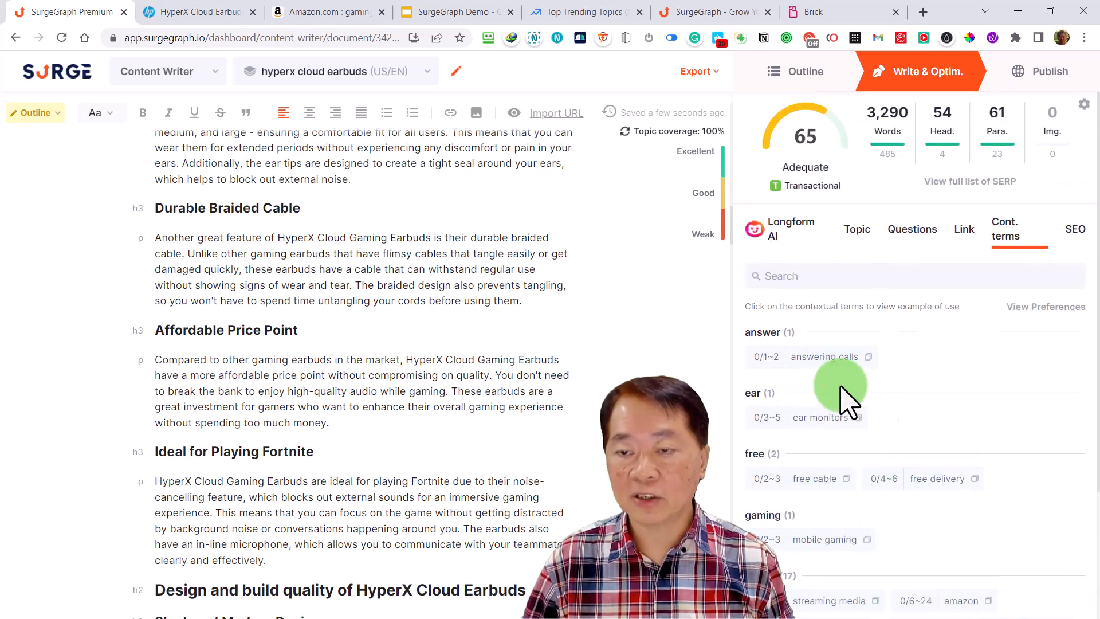
left_click(1042, 310)
left_click(926, 489)
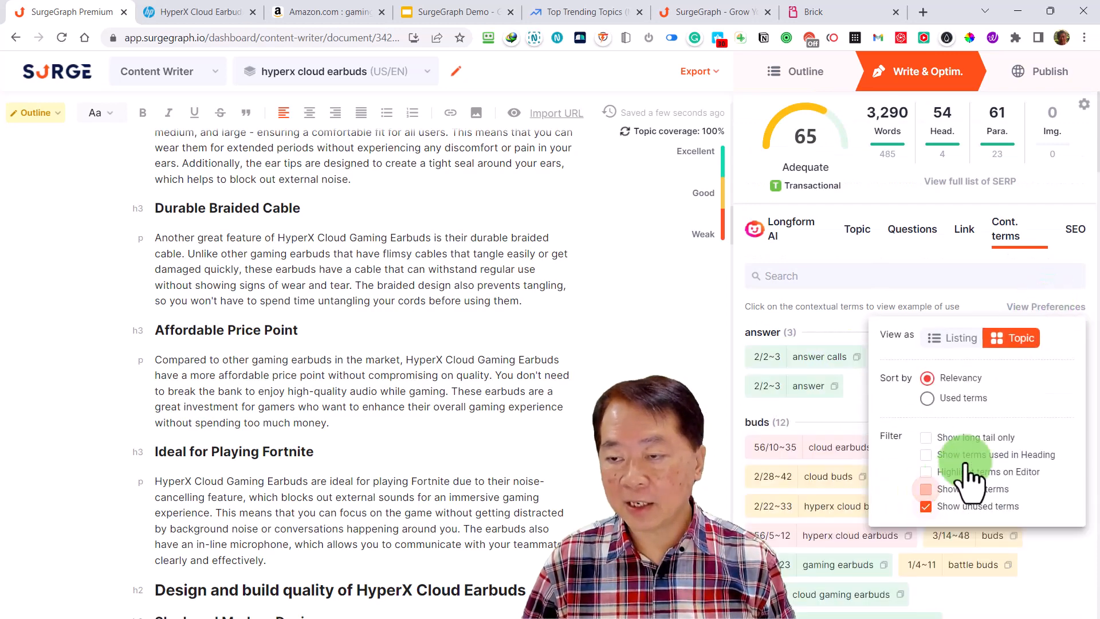
left_click(925, 489)
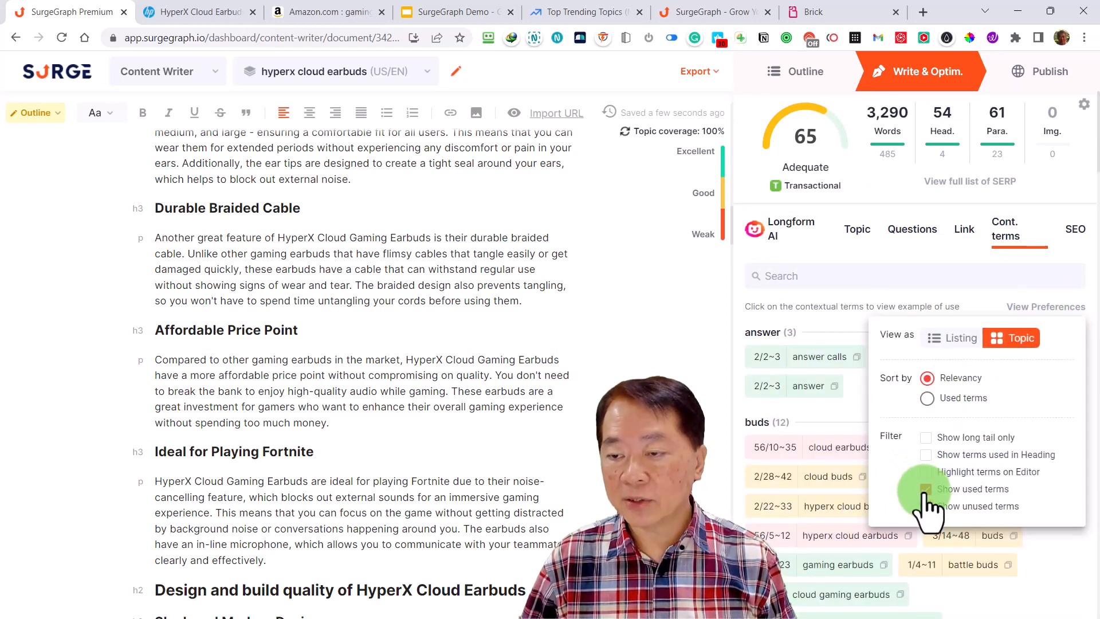
left_click(940, 507)
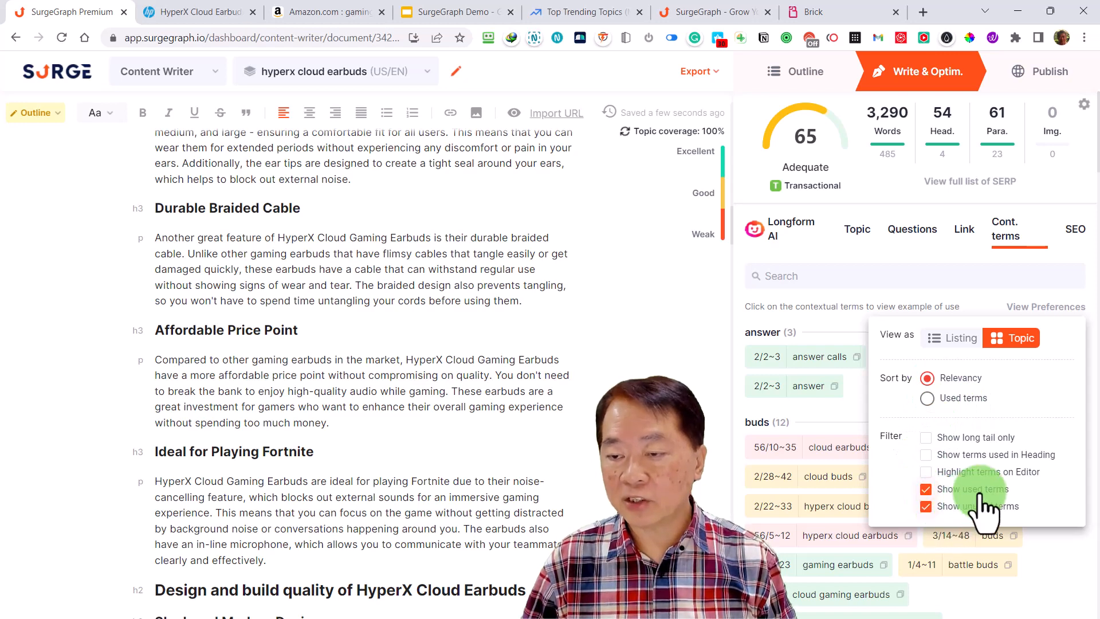
left_click(955, 341)
left_click(1016, 338)
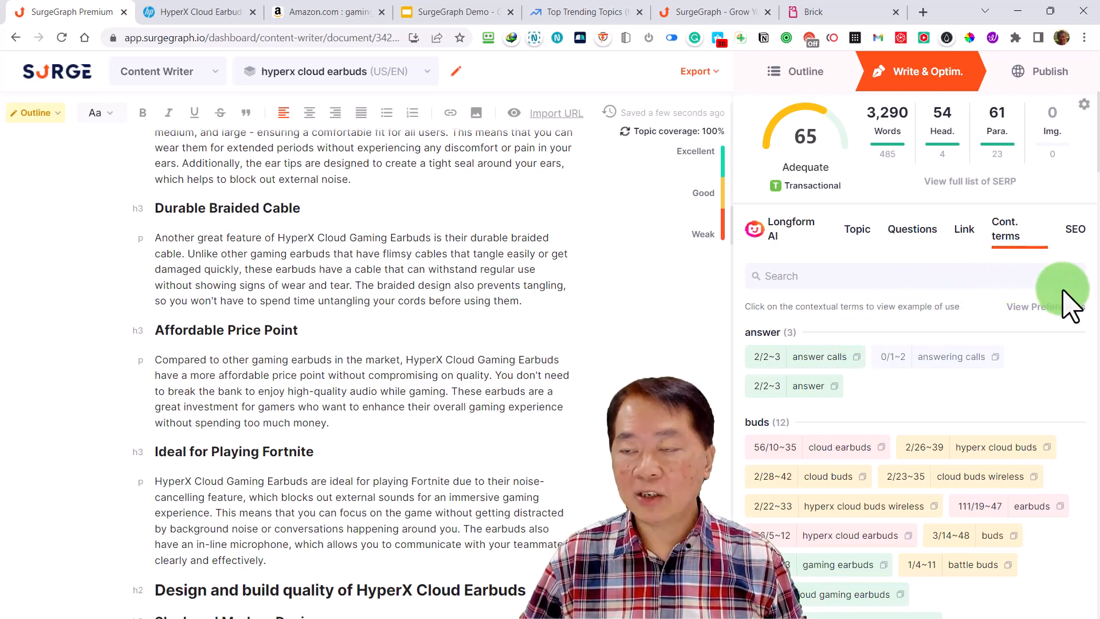
Open the article's SEO analysis
left_click(1085, 241)
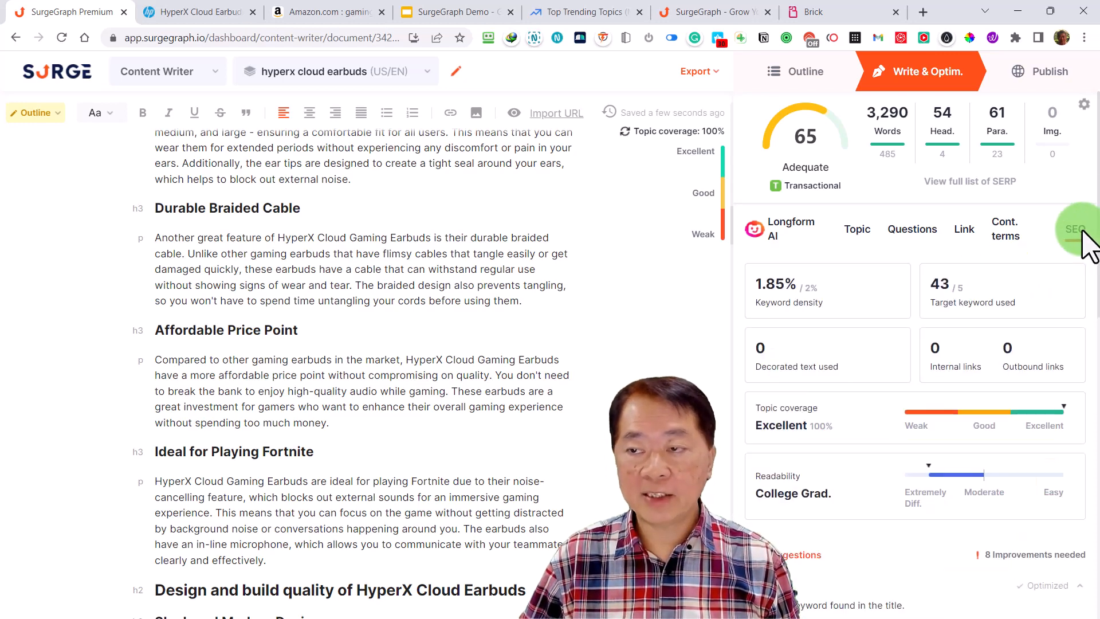
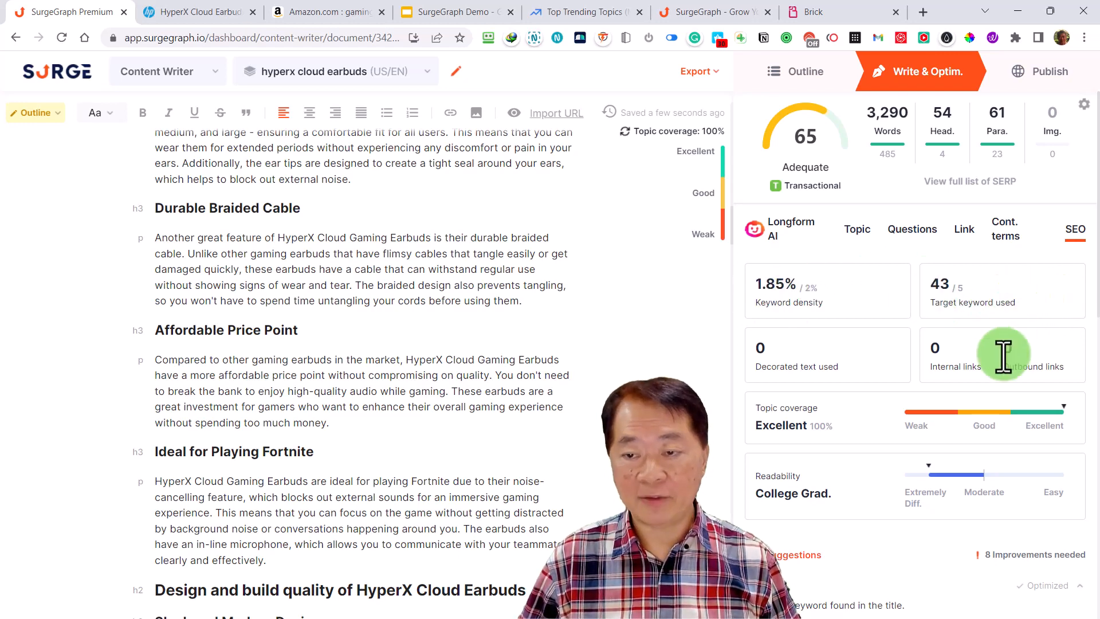
Review the article's SEO metrics and the suggestions for its title and headings
scroll(1006, 361, "down", 1)
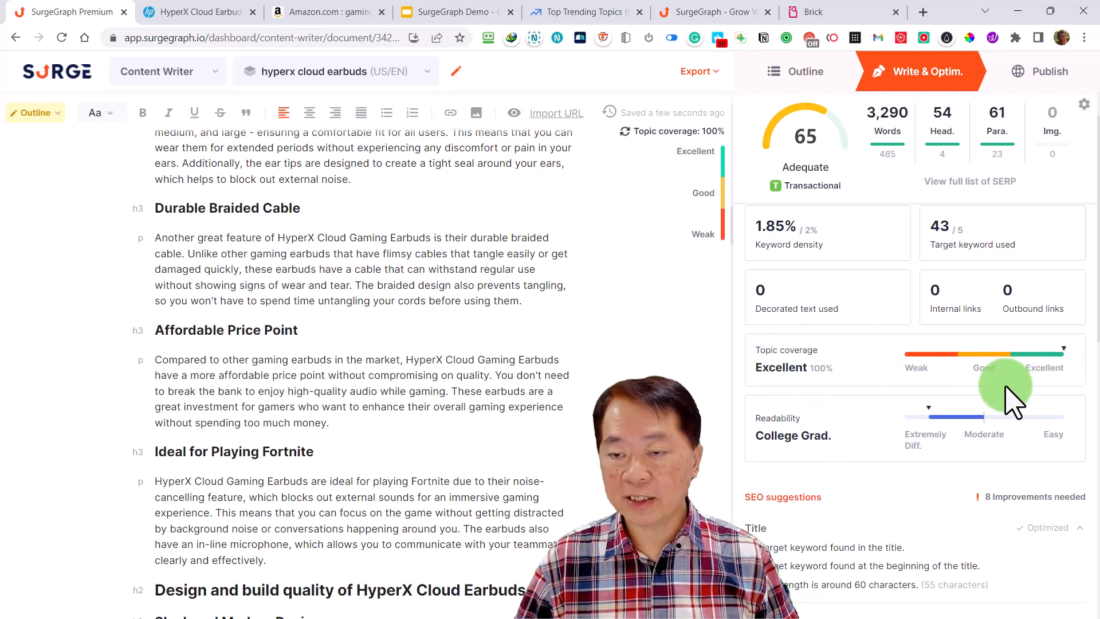
scroll(943, 464, "down", 1)
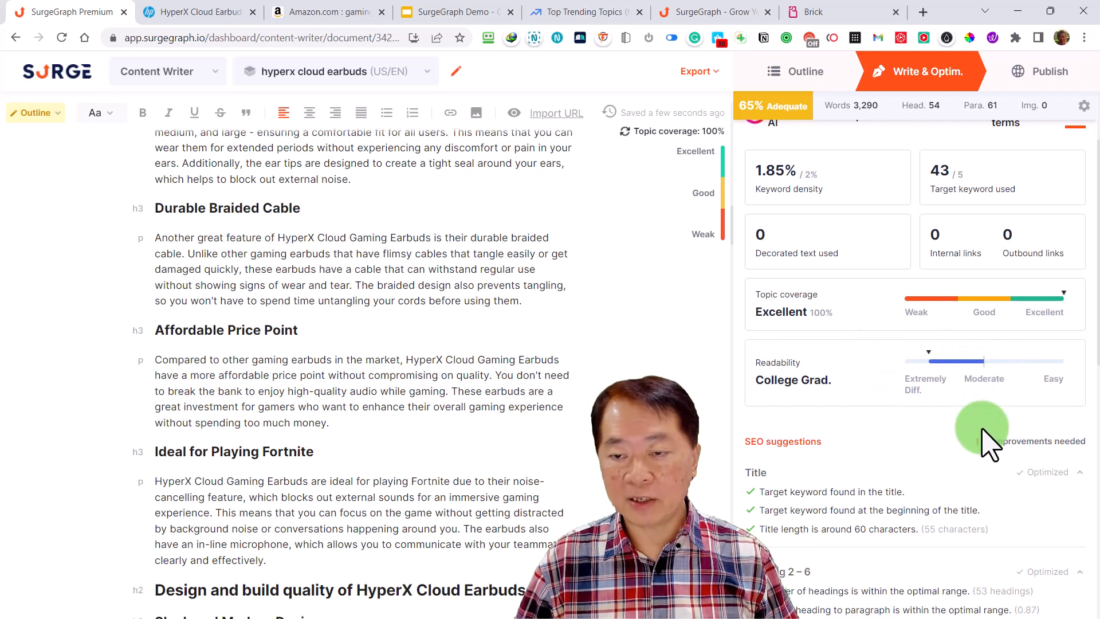
scroll(985, 437, "down", 1)
scroll(985, 438, "down", 2)
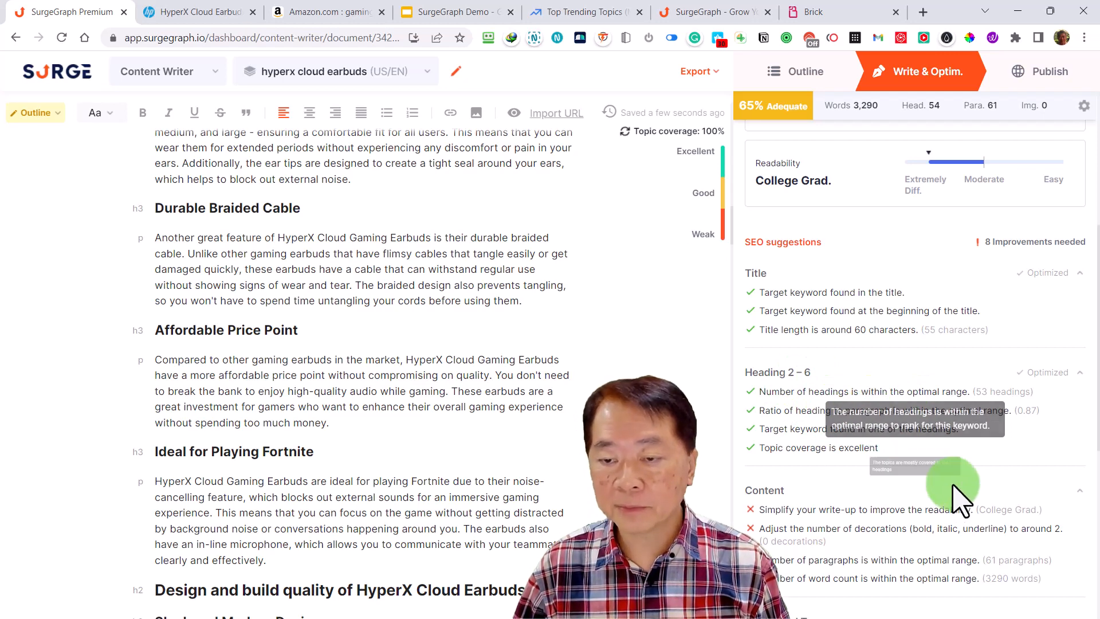
scroll(982, 504, "down", 1)
scroll(1000, 516, "down", 4)
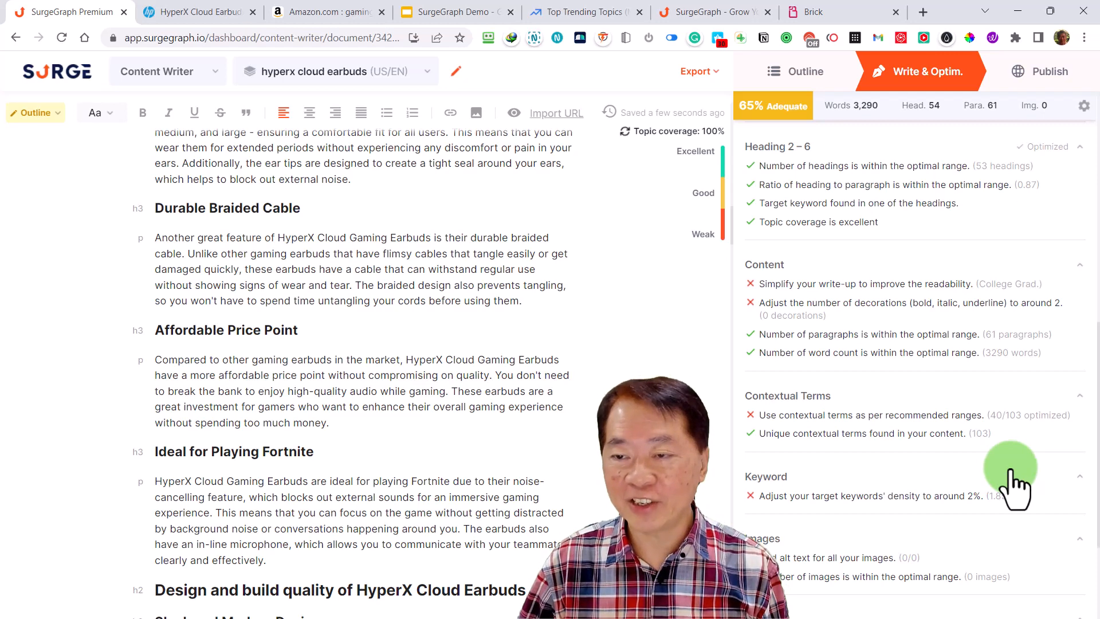
Examine the SEO suggestions for content, contextual terms, keyword, images, URL and linking, and return to the metrics overview
mouse_move(905, 319)
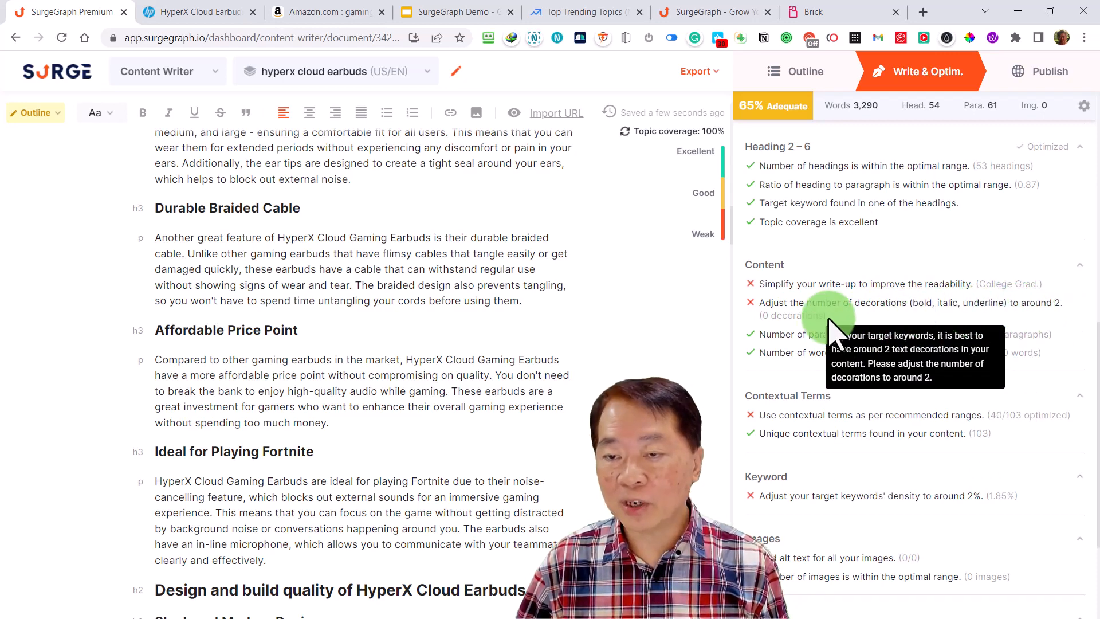
mouse_move(780, 108)
mouse_move(804, 309)
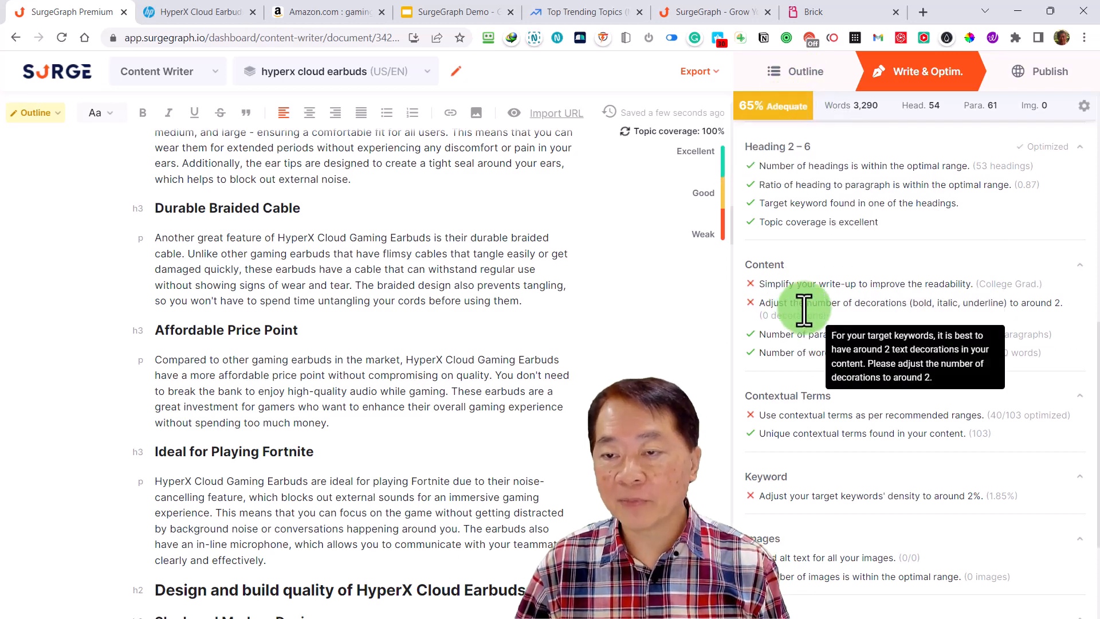
mouse_move(876, 290)
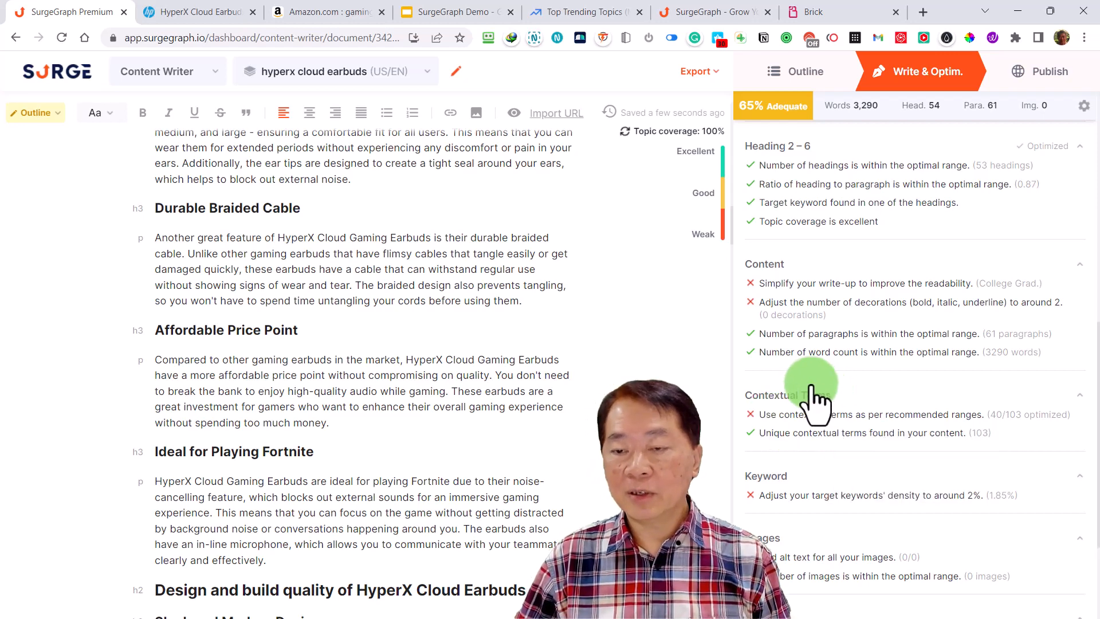
mouse_move(973, 424)
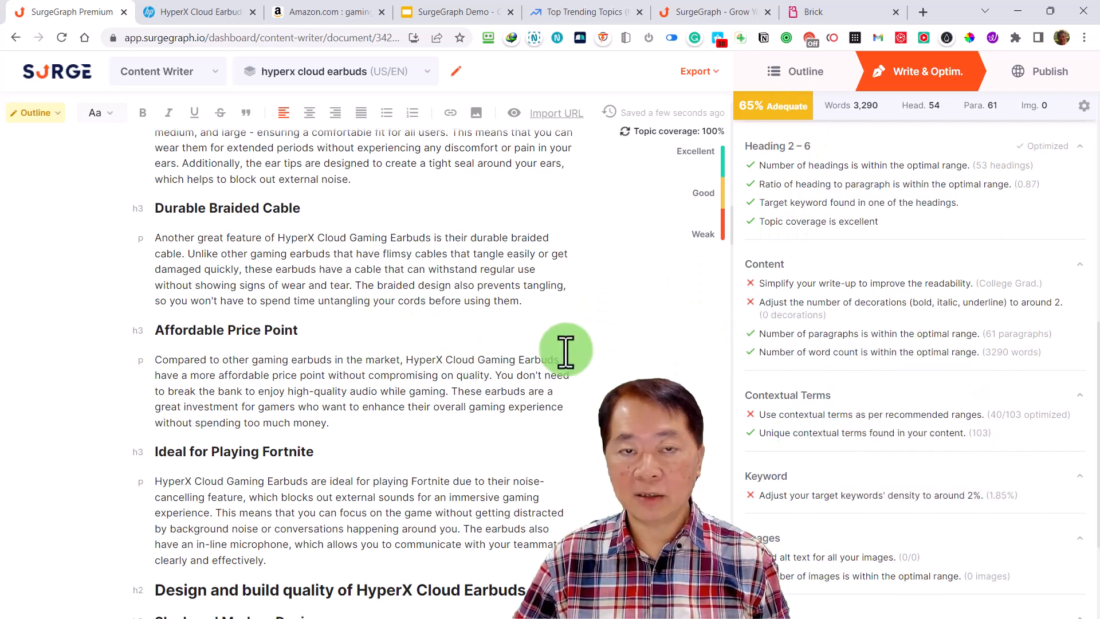
scroll(882, 470, "down", 2)
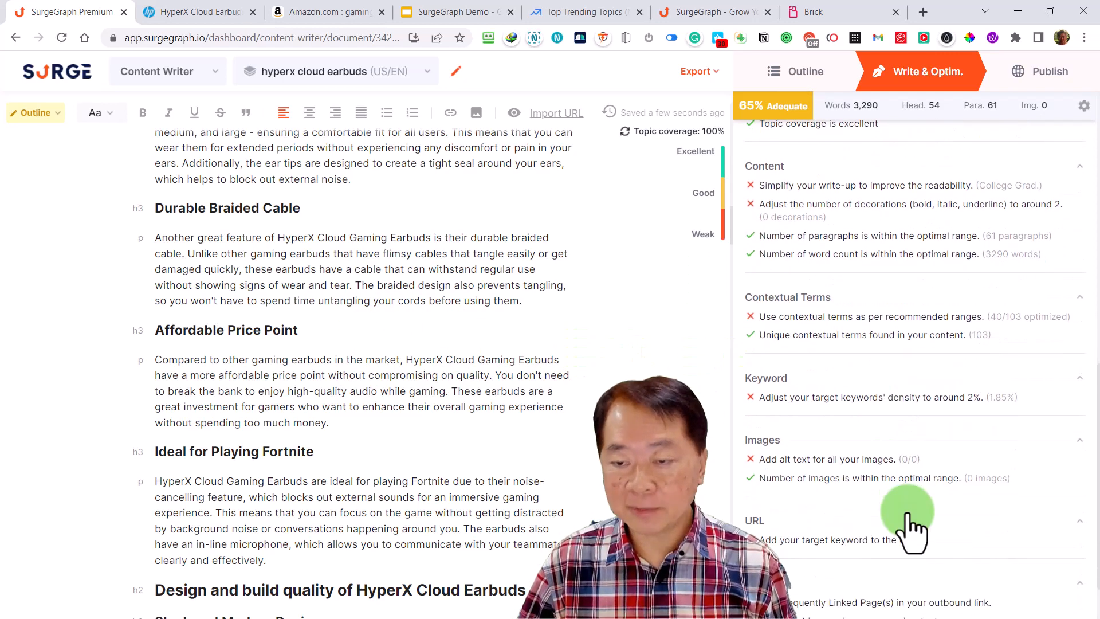
mouse_move(791, 408)
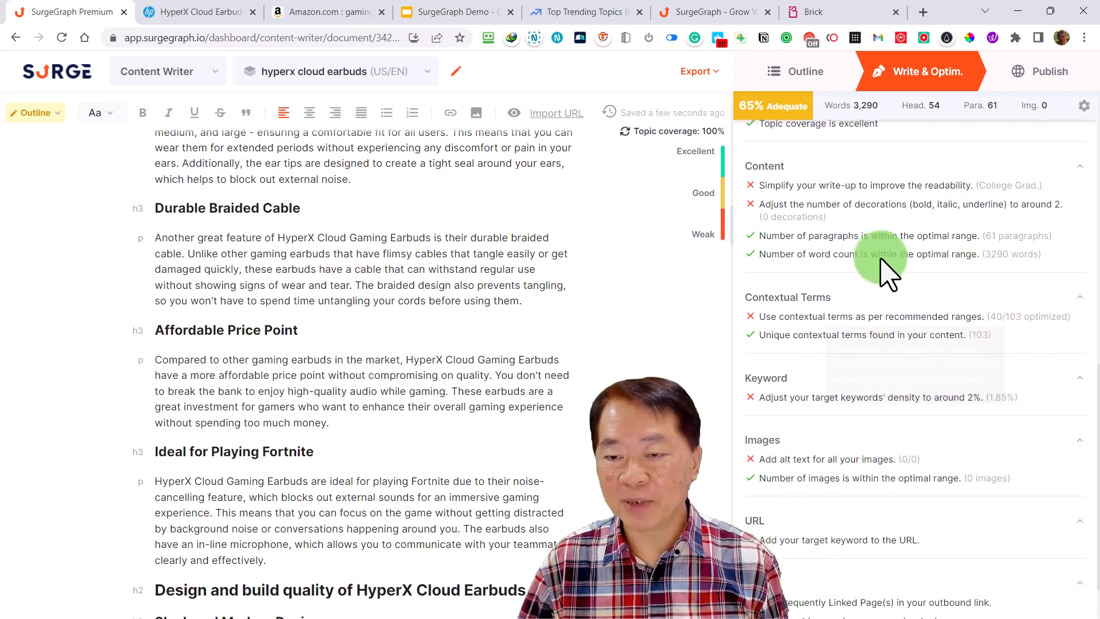
scroll(871, 437, "down", 1)
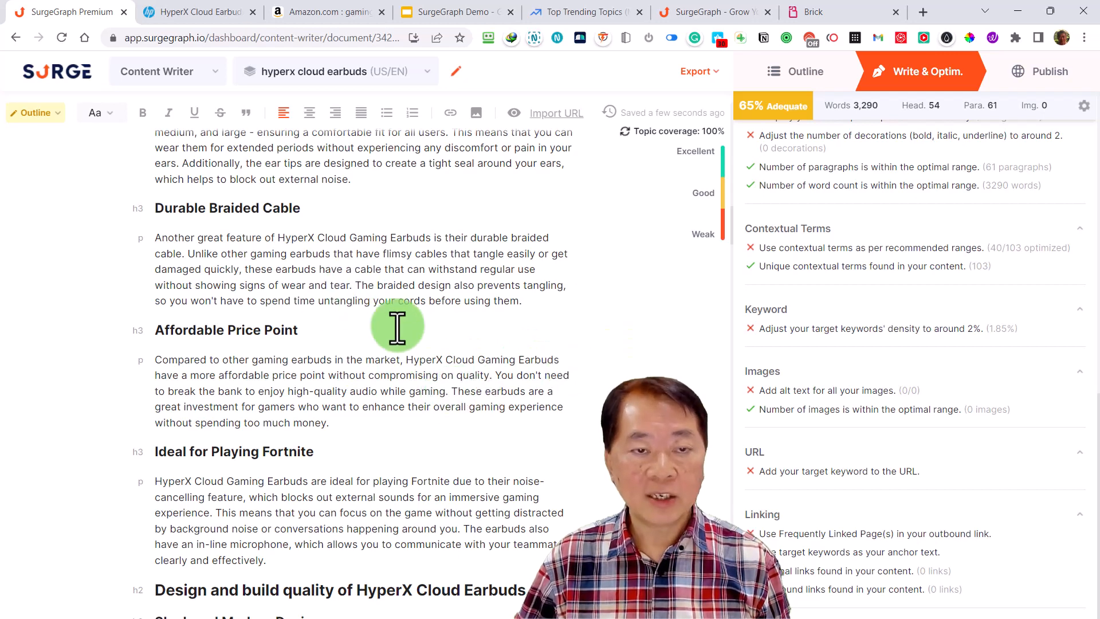
scroll(868, 521, "up", 15)
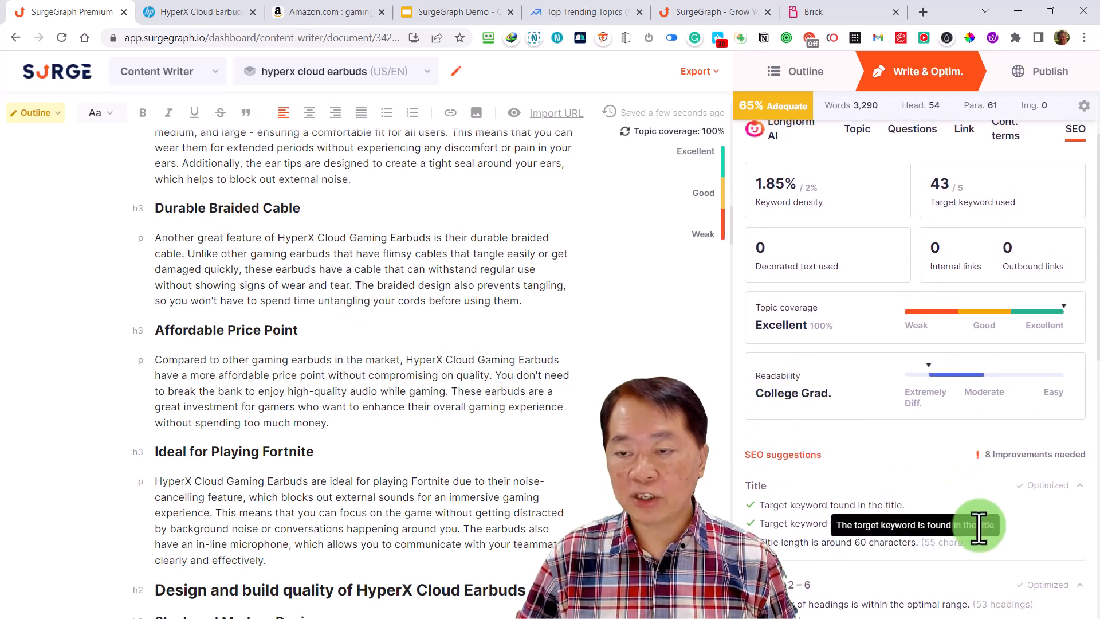
scroll(938, 547, "up", 2)
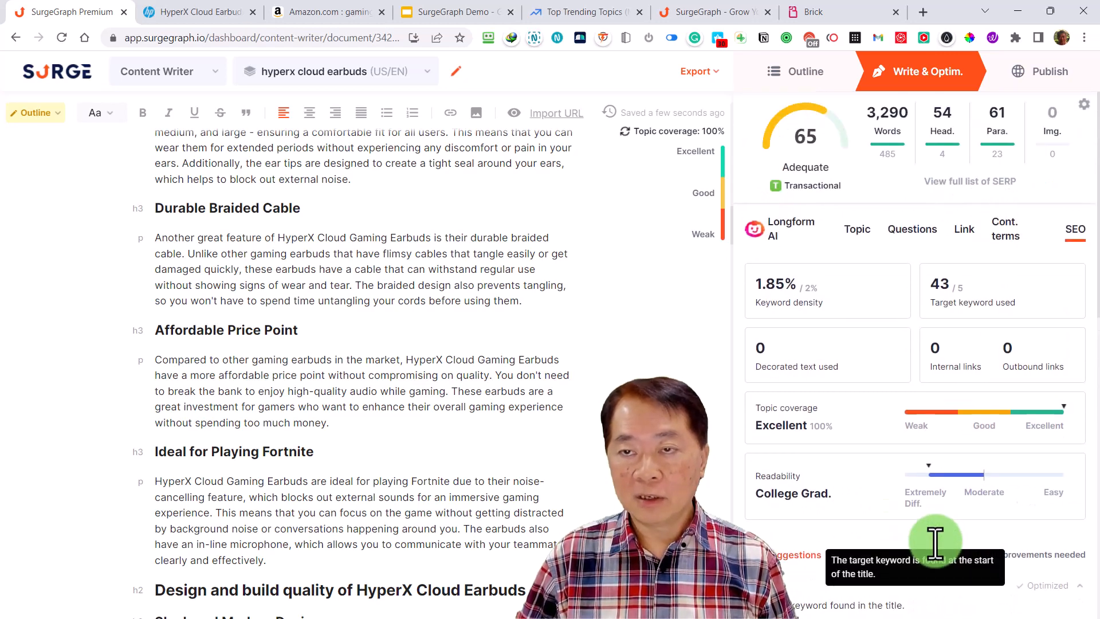
Open the Longform AI settings and copy the article's full title
mouse_move(810, 147)
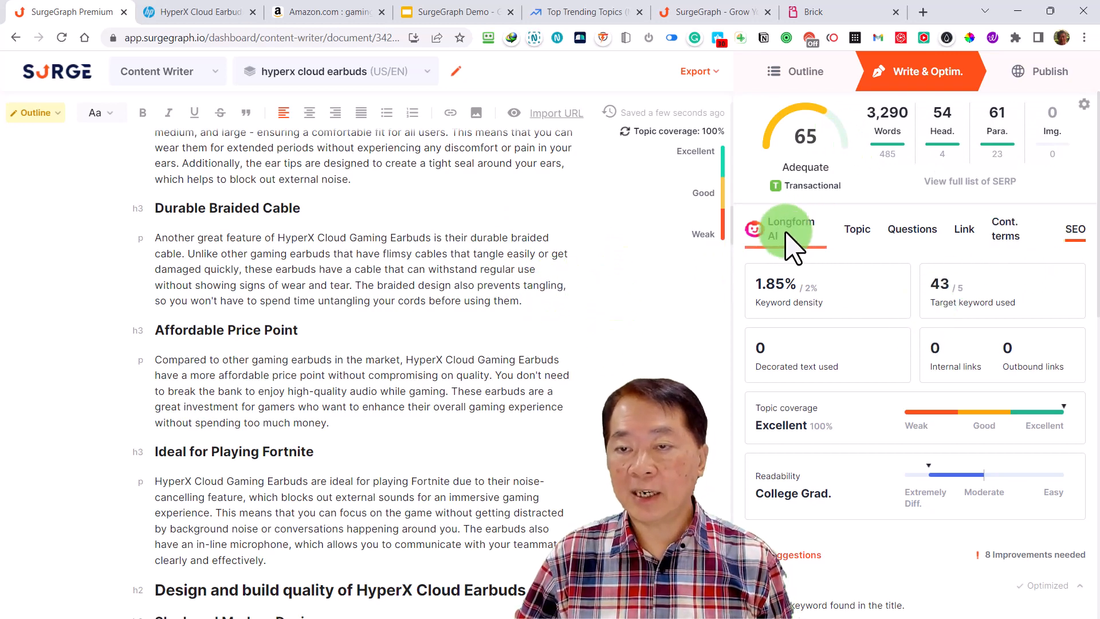
left_click(790, 245)
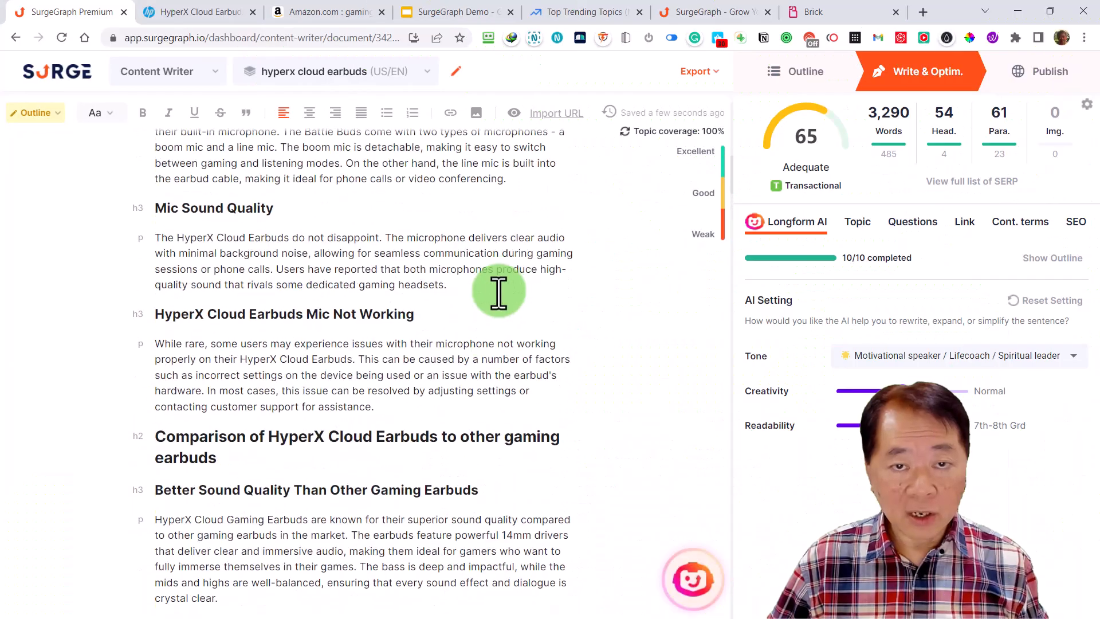
scroll(499, 289, "up", 10)
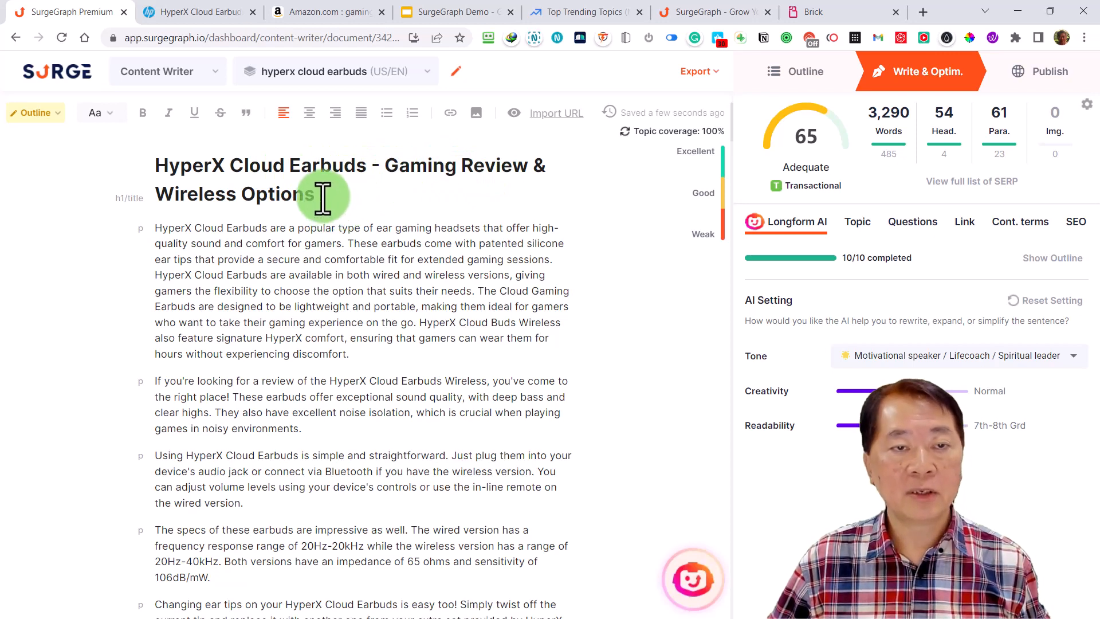
left_click_drag(318, 196, 163, 161)
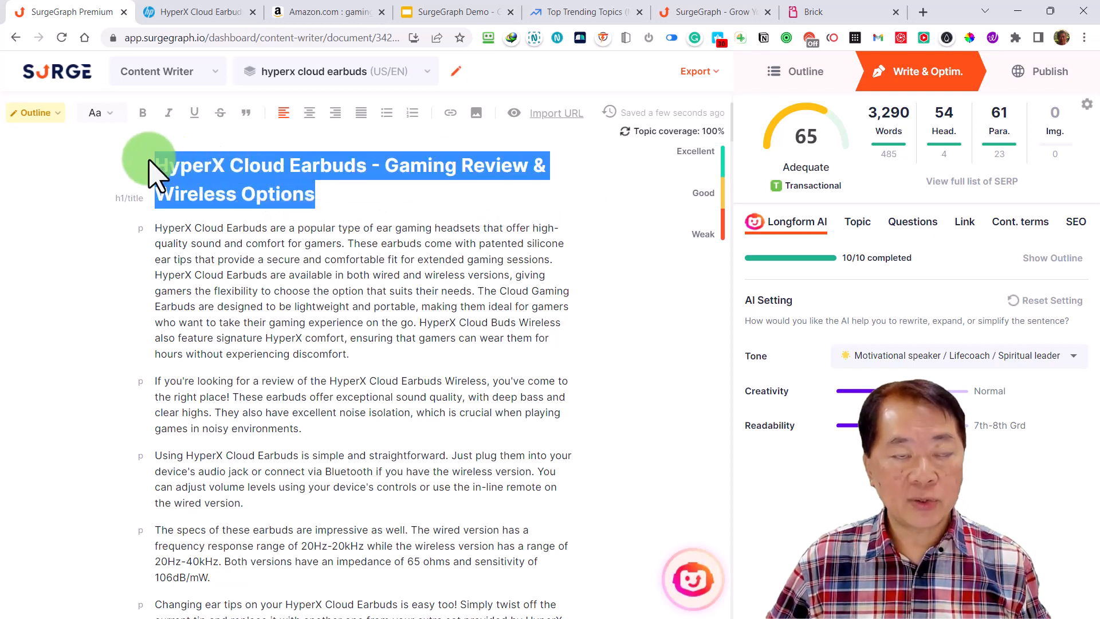
left_click(312, 186)
left_click_drag(316, 194, 155, 166)
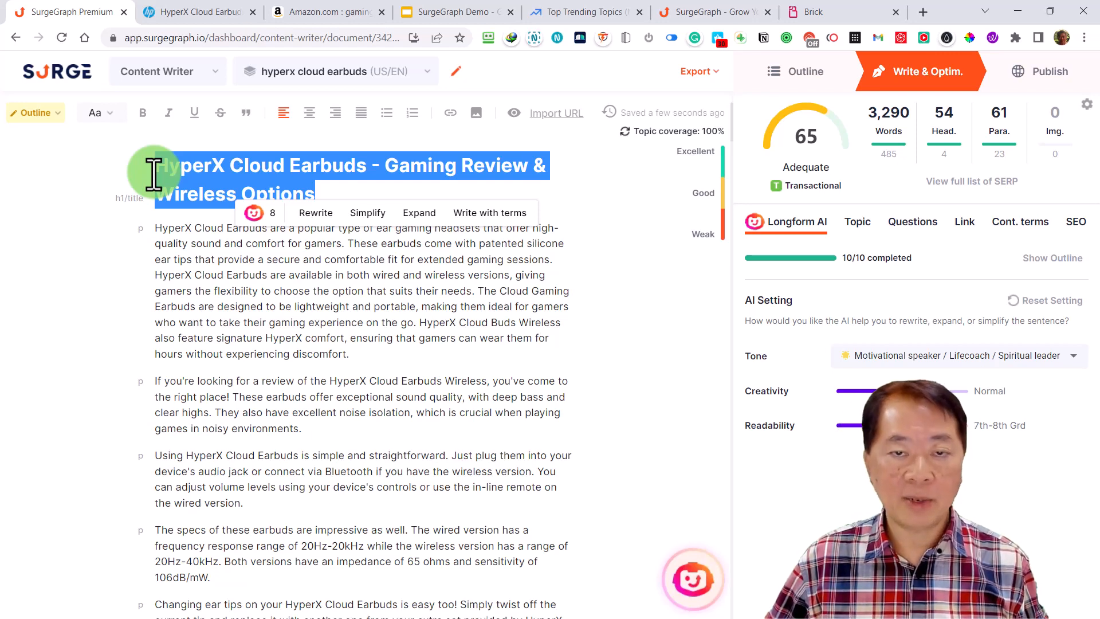
key("ctrl+c")
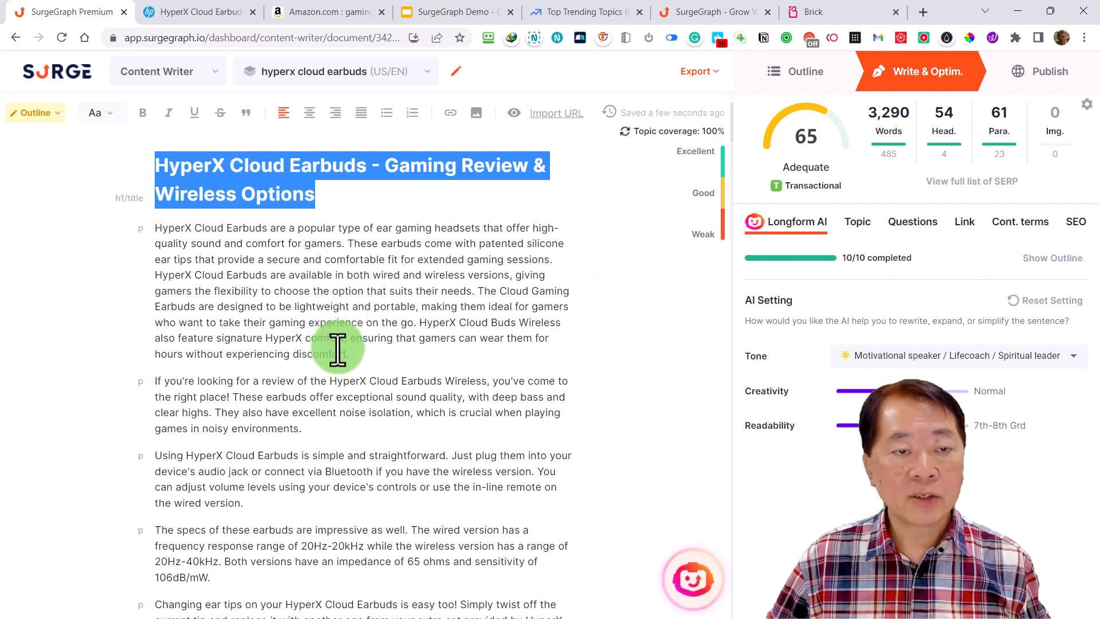
Open Write with terms for the paragraph on changing ear tips and view the contextual terms offered for insertion
scroll(344, 352, "down", 2)
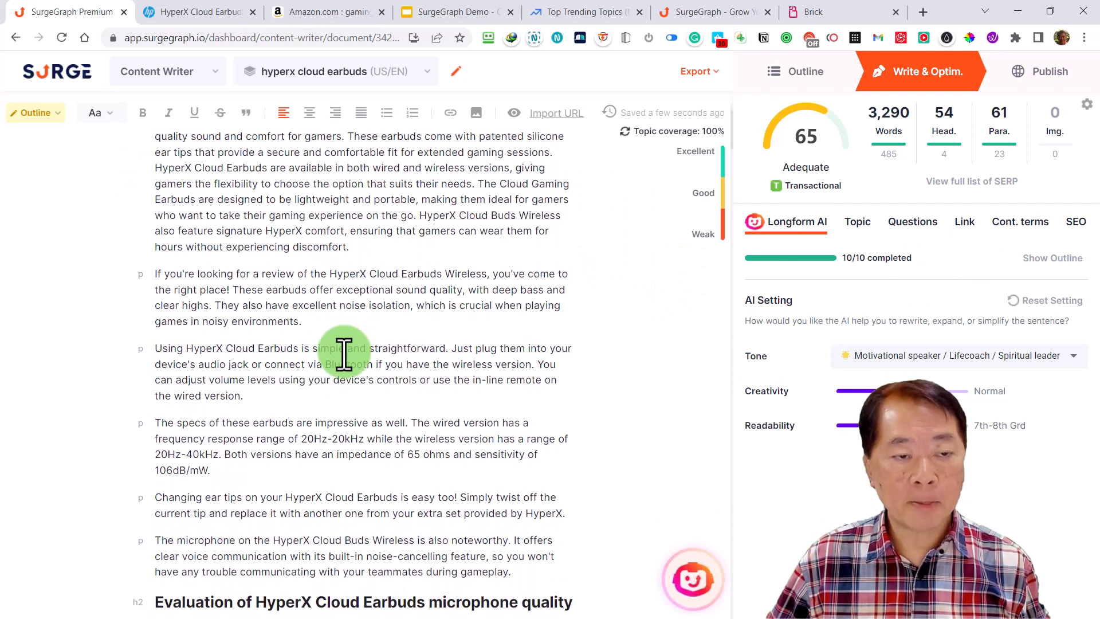
scroll(344, 352, "down", 2)
scroll(344, 352, "down", 3)
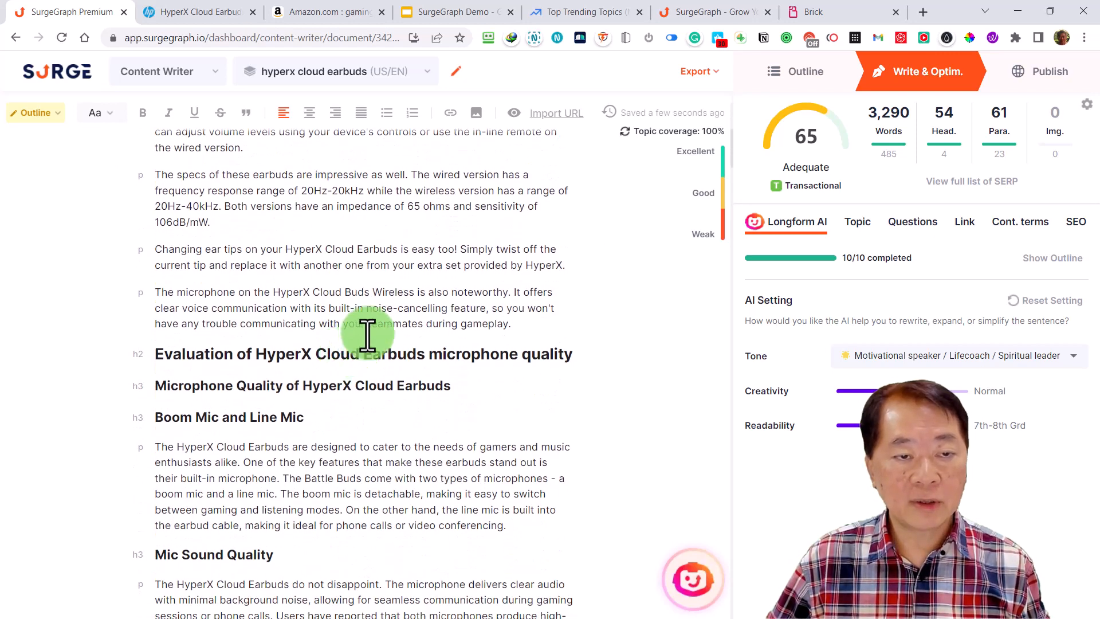
left_click_drag(565, 265, 153, 253)
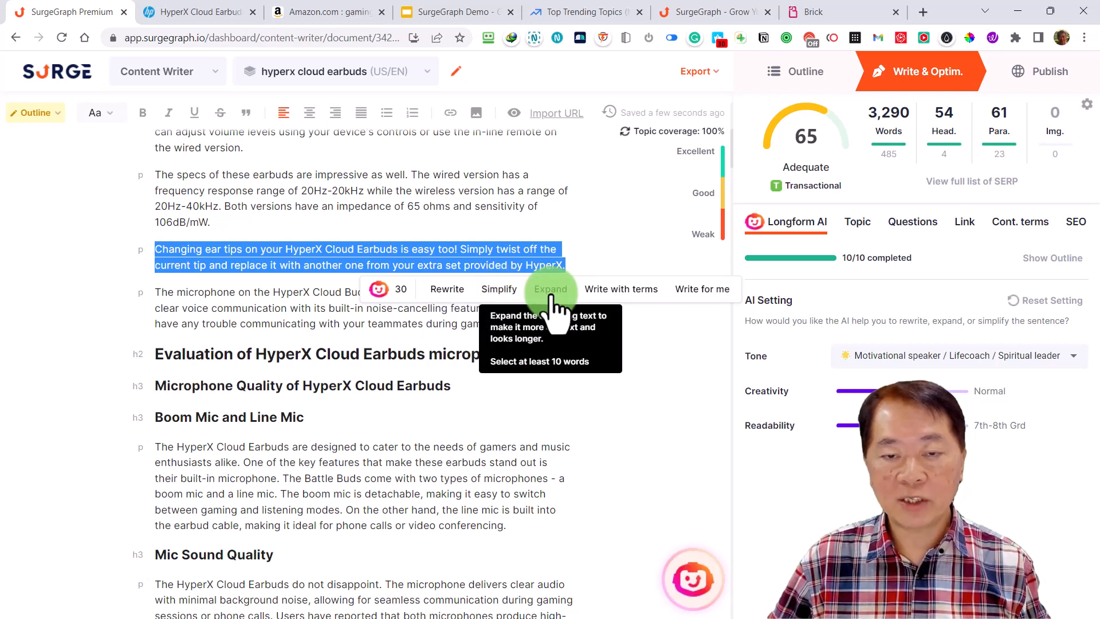
left_click(611, 292)
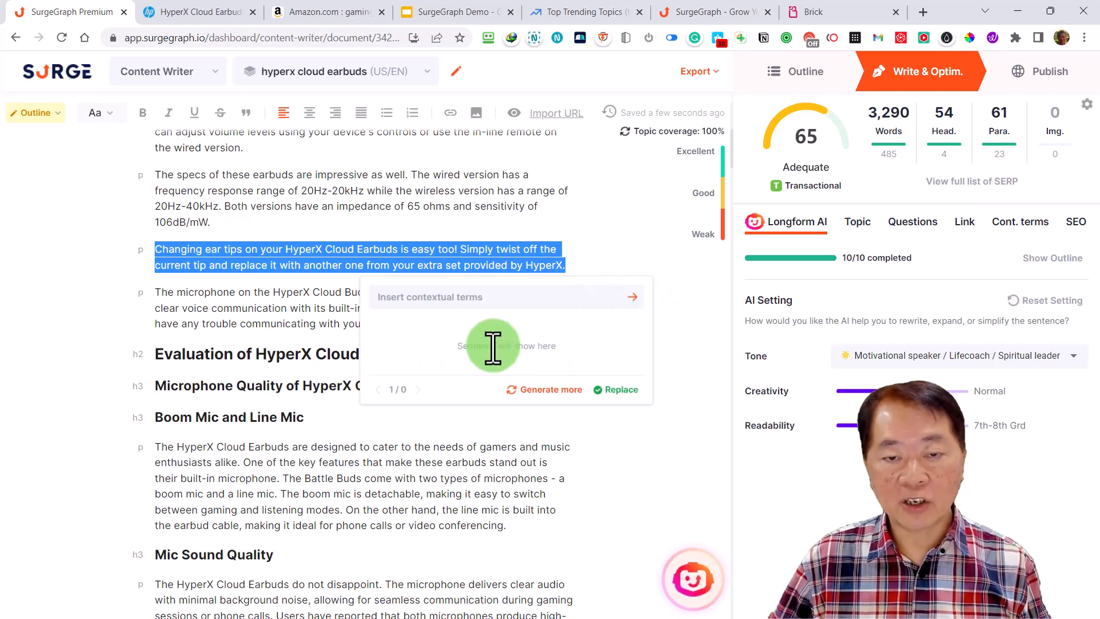
left_click(441, 299)
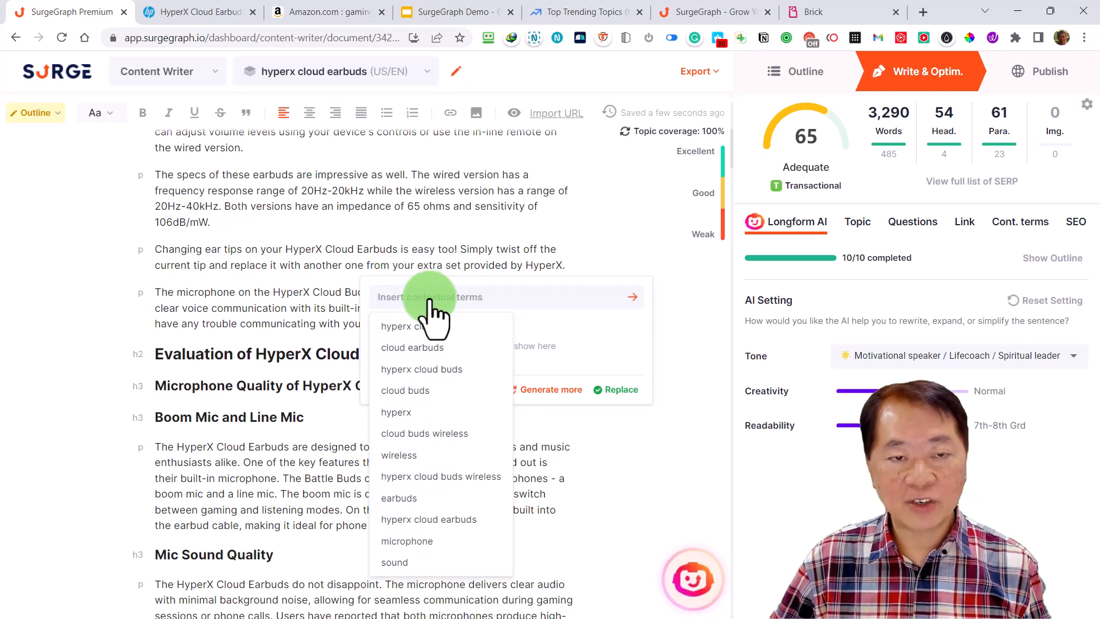
left_click(459, 256)
Expand the paragraph on changing ear tips with Longform AI and replace the original text with the generated version
left_click_drag(570, 266, 153, 251)
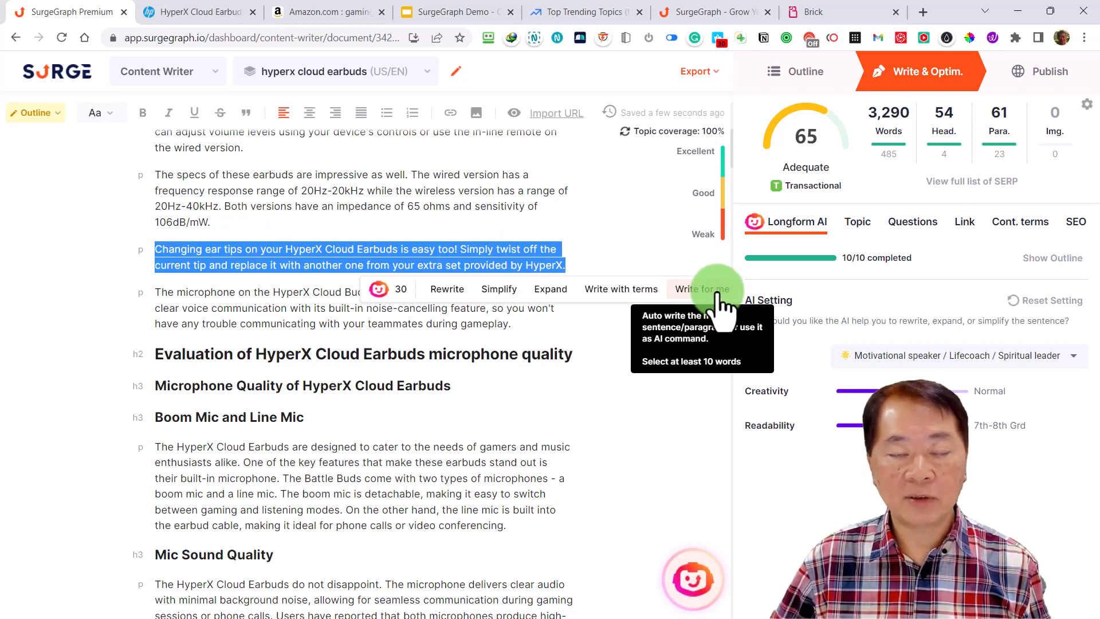
left_click(550, 290)
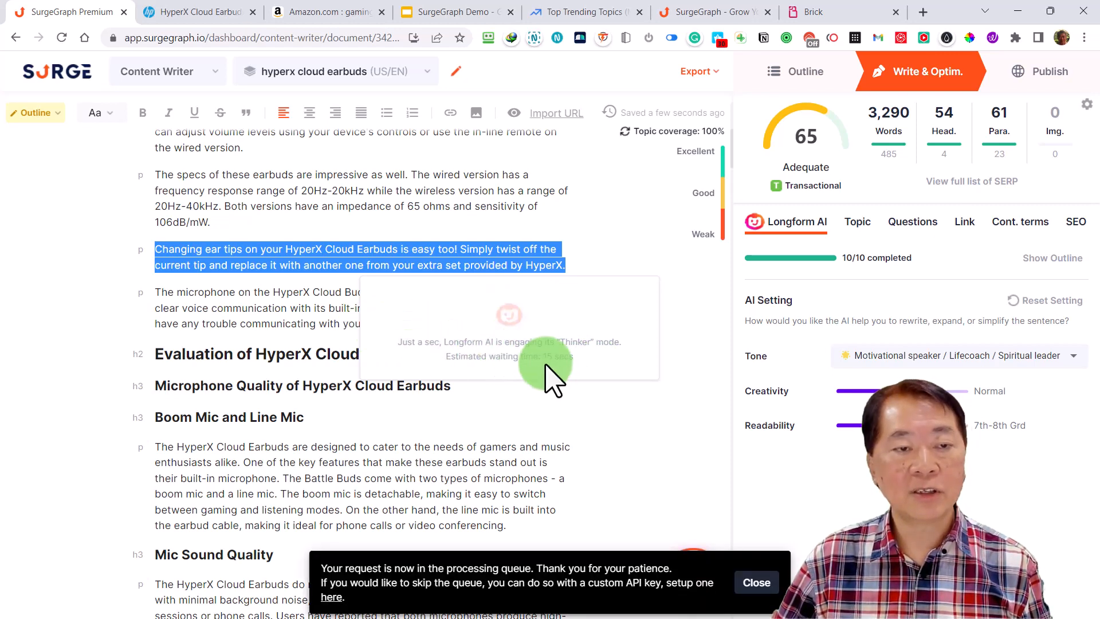
left_click(753, 582)
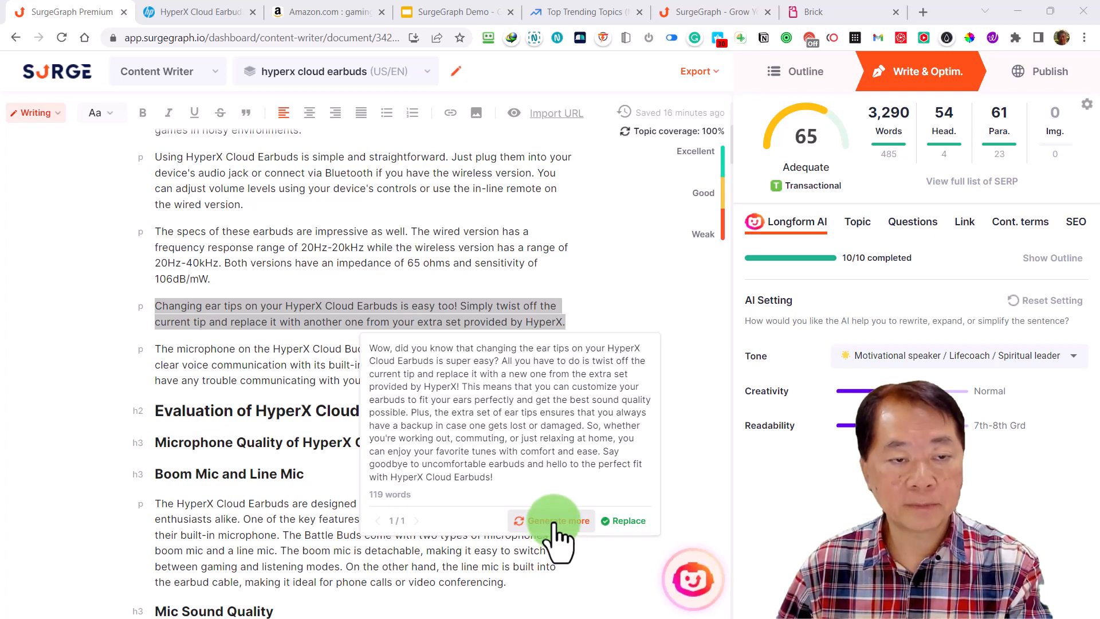
left_click(621, 521)
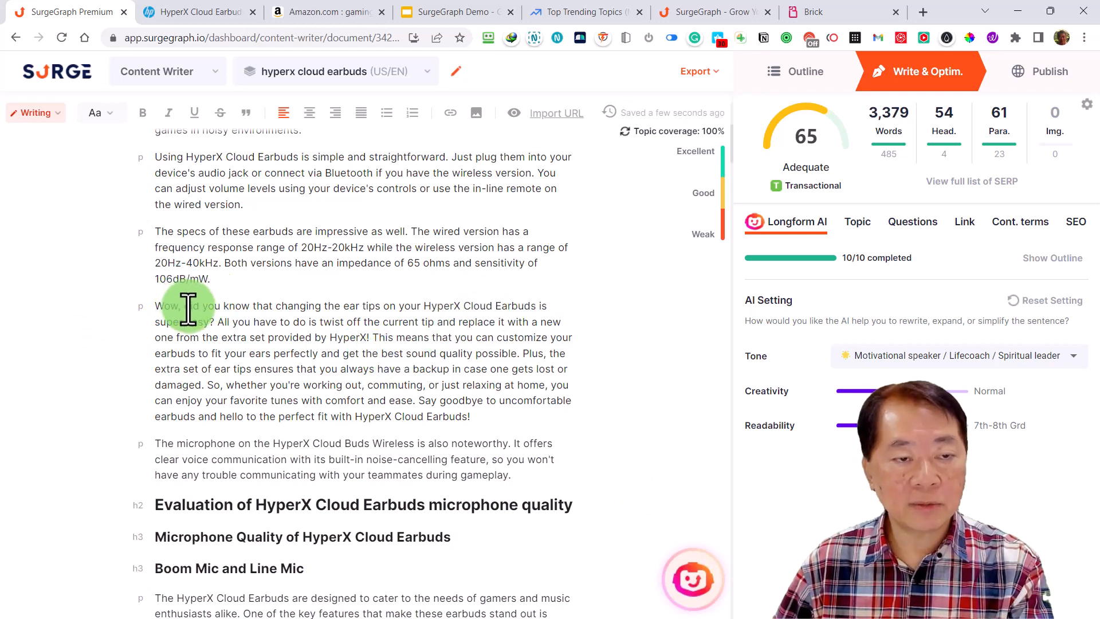
Remove the opening "Wow," from the expanded ear tips paragraph and capitalize "Did" as its first word
key("BackSpace")
key("BackSpace")
key("BackSpace")
key("BackSpace")
key("BackSpace")
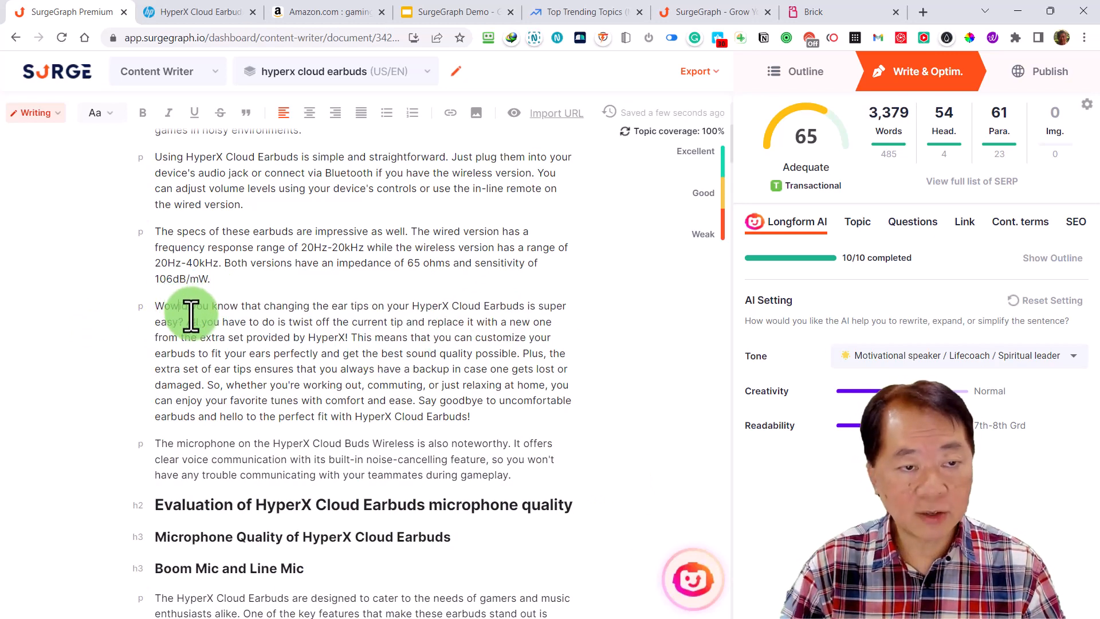
type("D")
key("Delete")
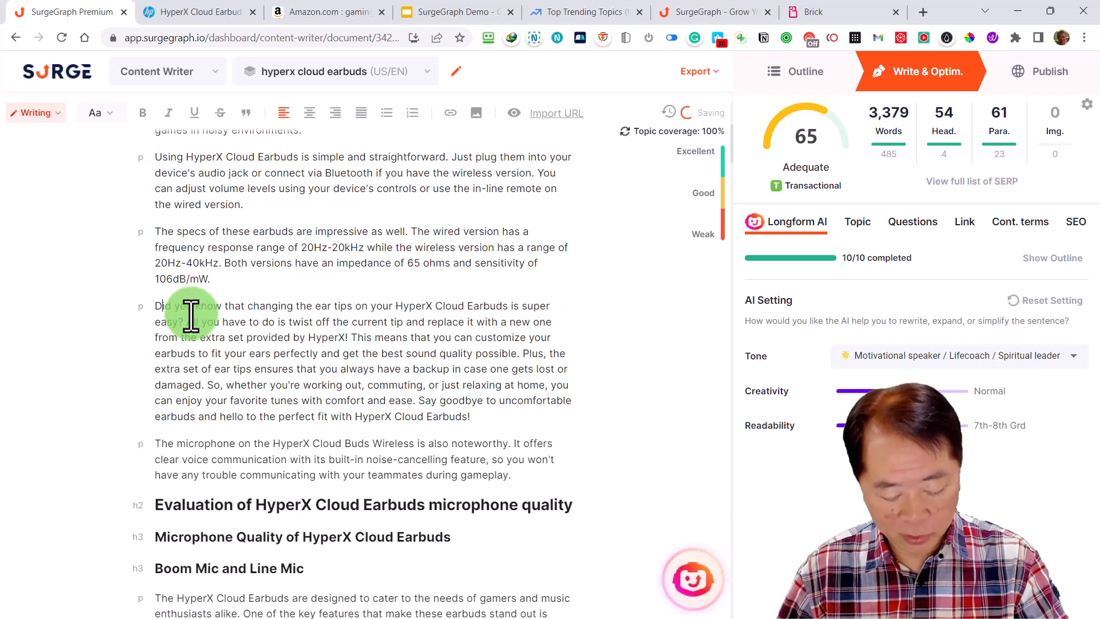
Generate additional text with Write for me from the last sentence of the "Affordable Price Point" paragraph
scroll(551, 408, "down", 2)
scroll(551, 408, "down", 5)
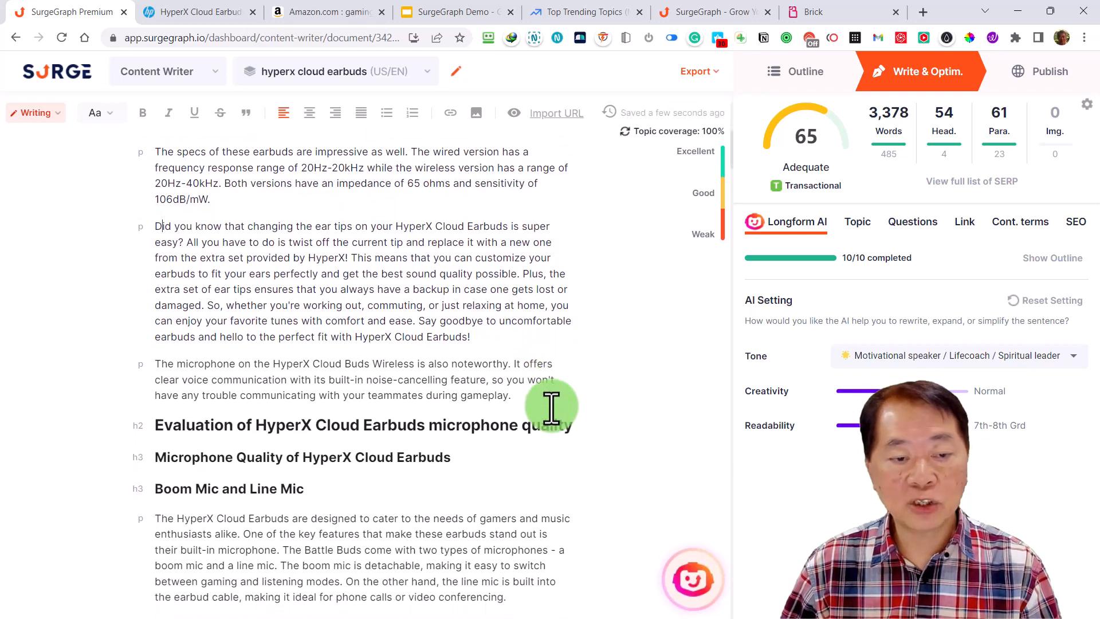
scroll(616, 427, "down", 8)
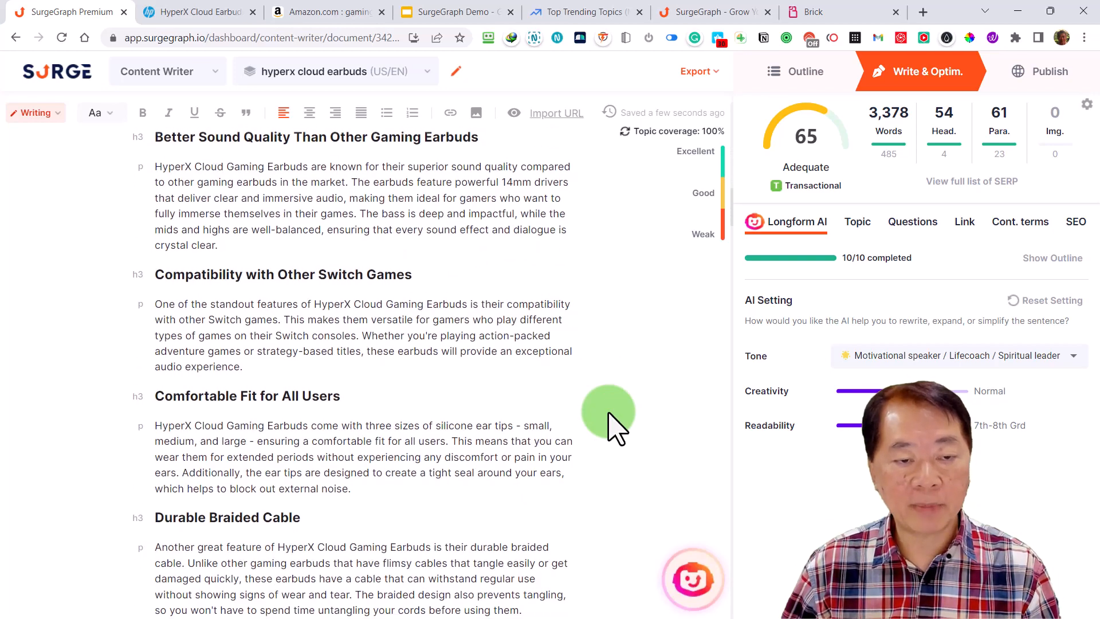
scroll(615, 424, "down", 4)
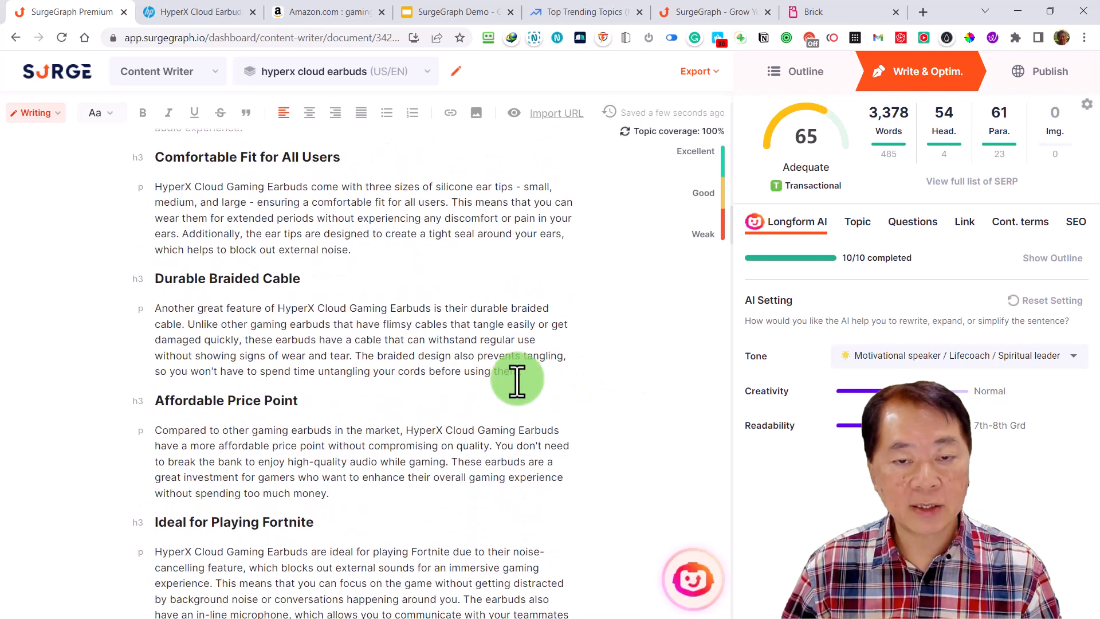
left_click_drag(332, 494, 448, 470)
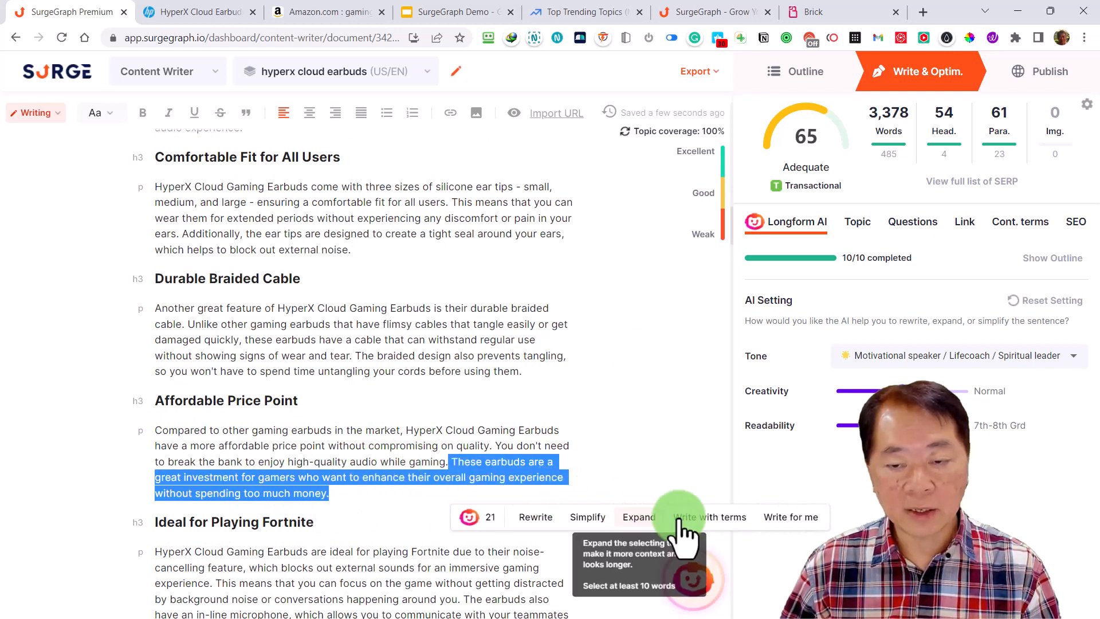
left_click(797, 518)
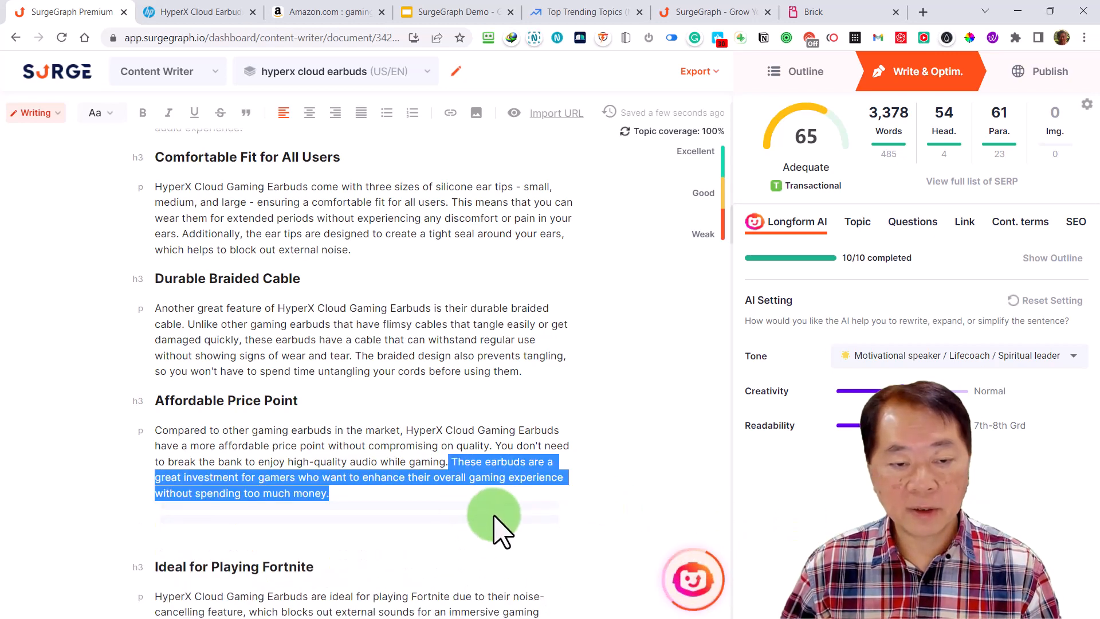
Below the article's last conclusion paragraph, paste the expert prompt asking for 5 FAQs with answers on "Noise cancelling technology in gaming earbuds?" as plain text
scroll(453, 513, "down", 2)
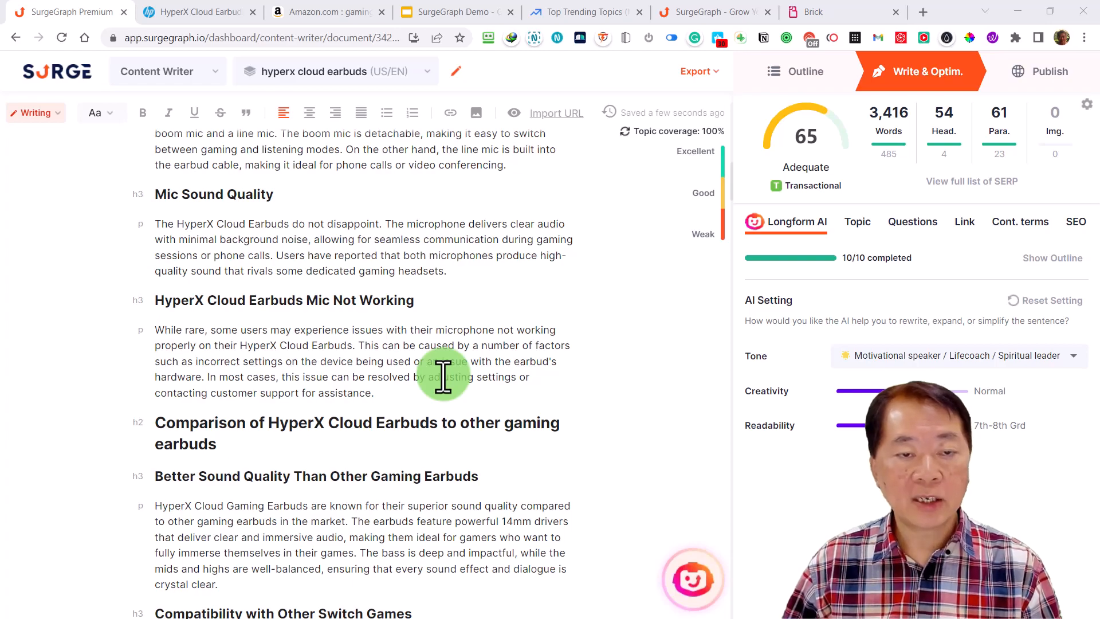
scroll(443, 377, "down", 20)
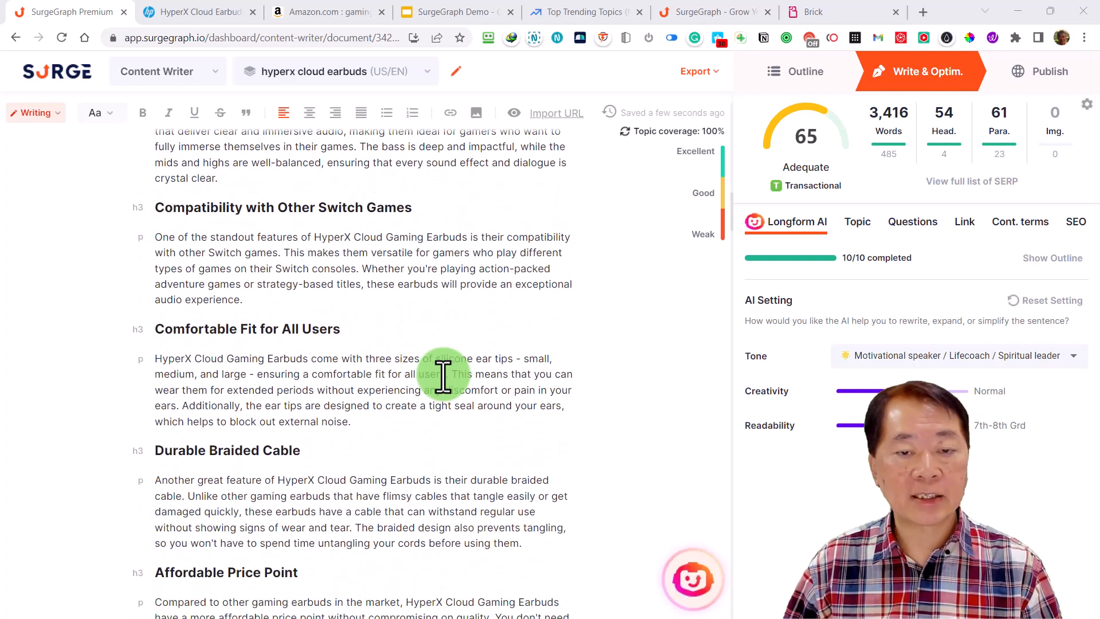
scroll(443, 377, "down", 20)
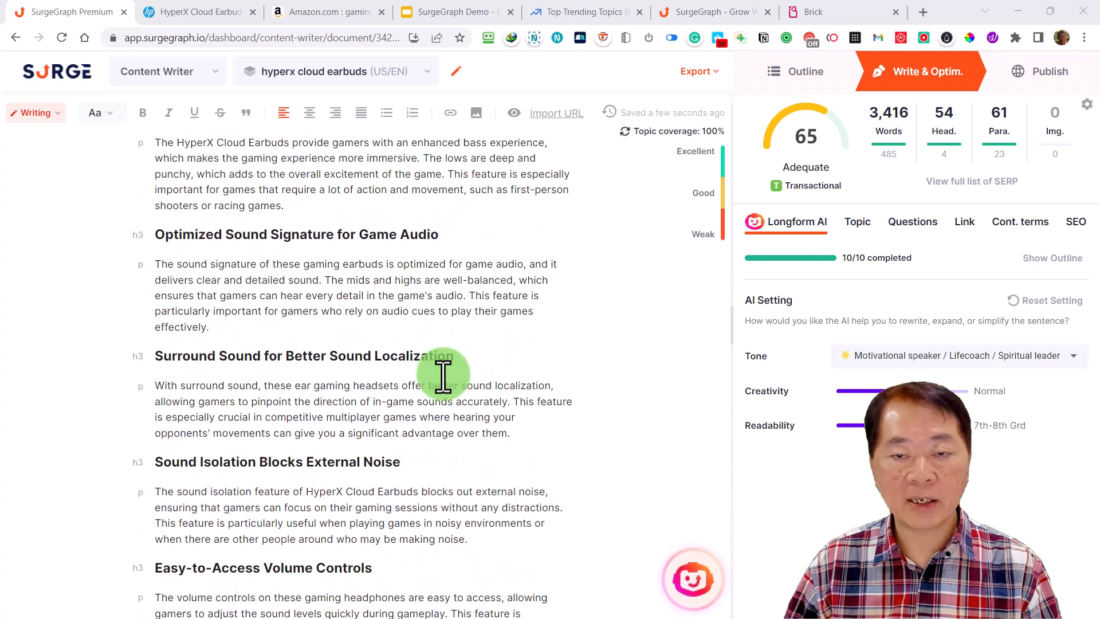
scroll(442, 376, "down", 20)
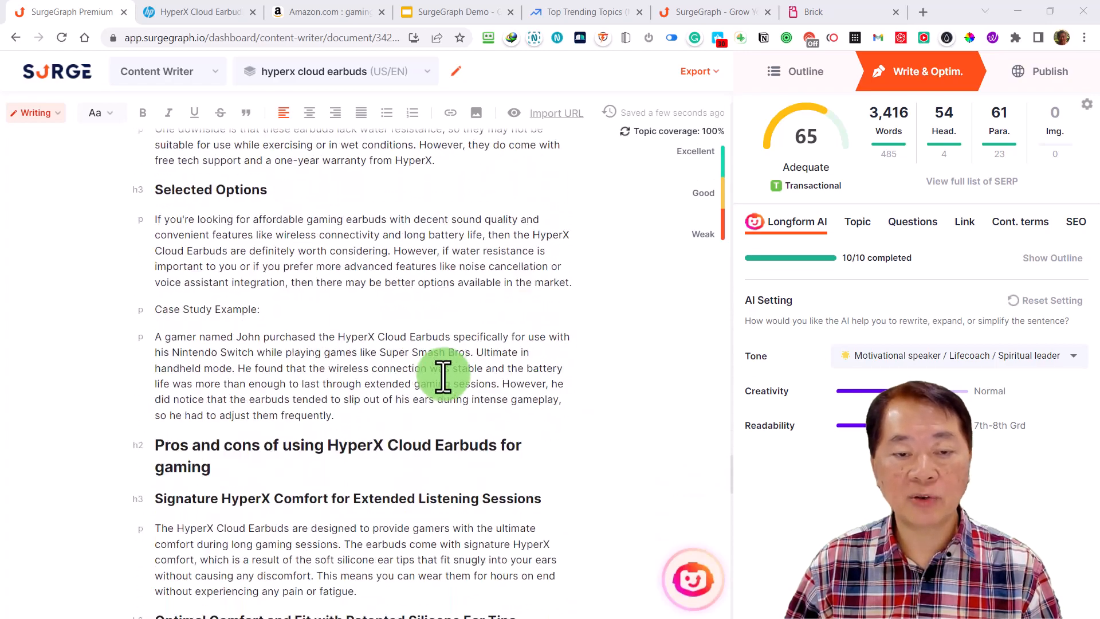
scroll(396, 353, "down", 6)
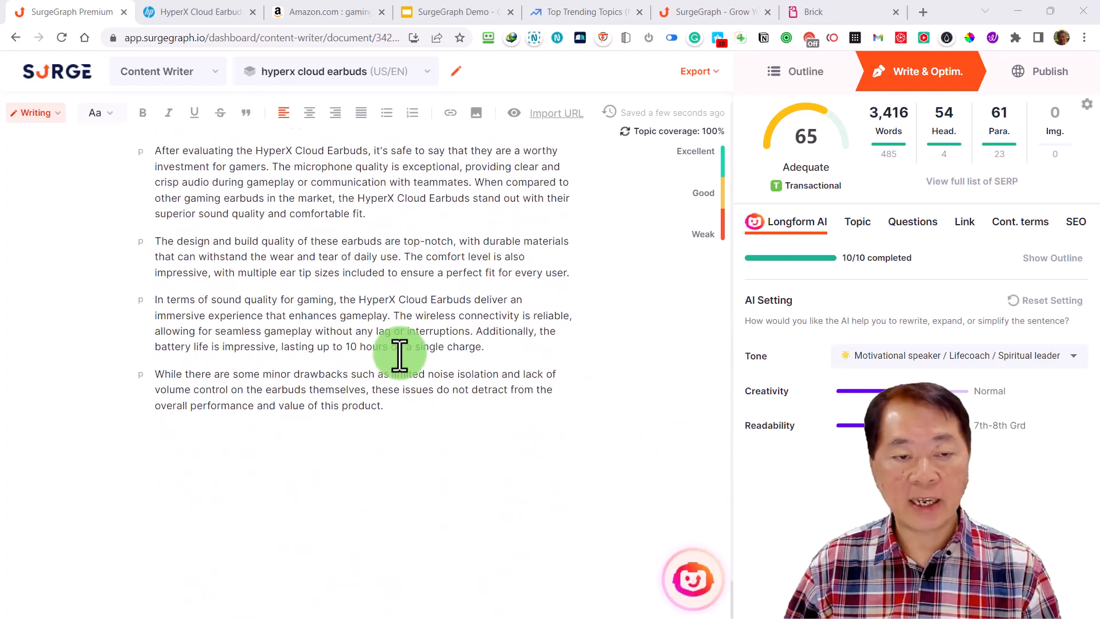
left_click(400, 407)
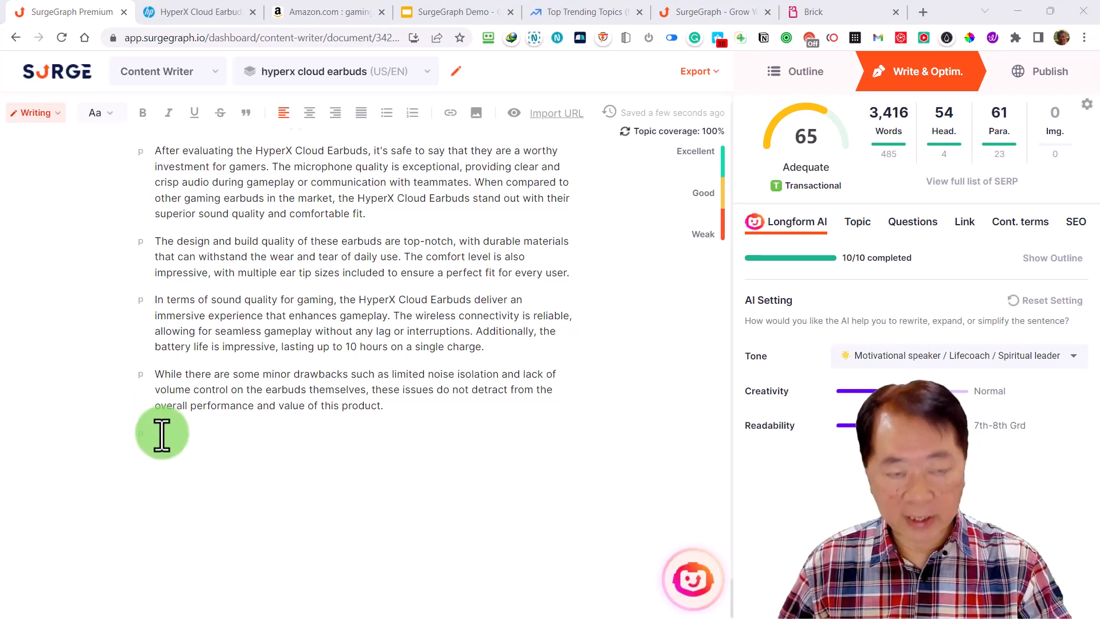
left_click(160, 435)
right_click(160, 435)
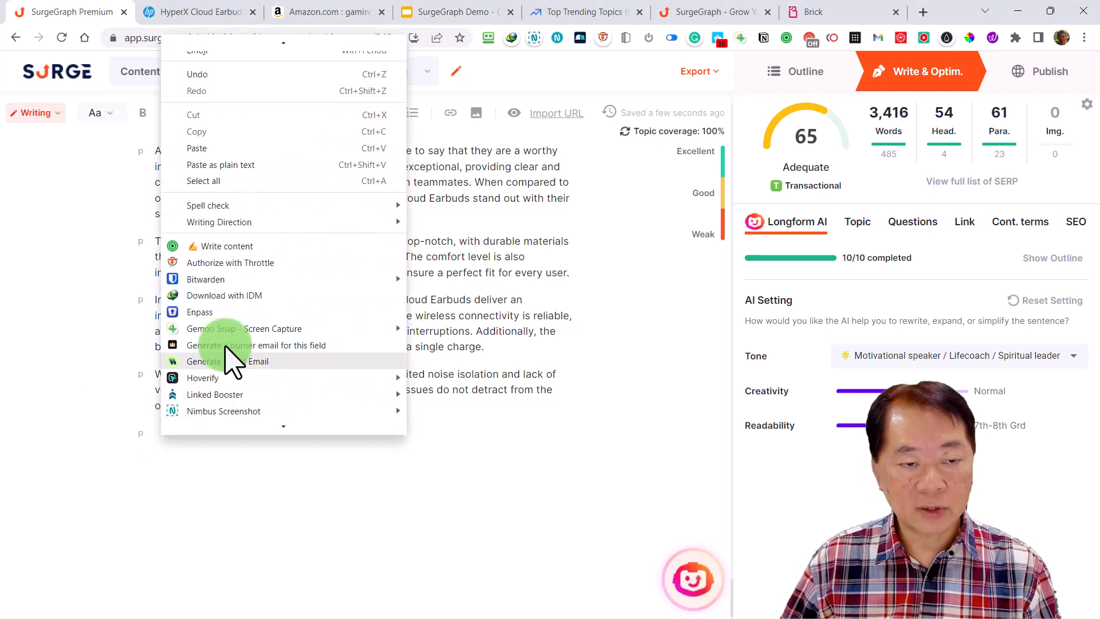
left_click(234, 167)
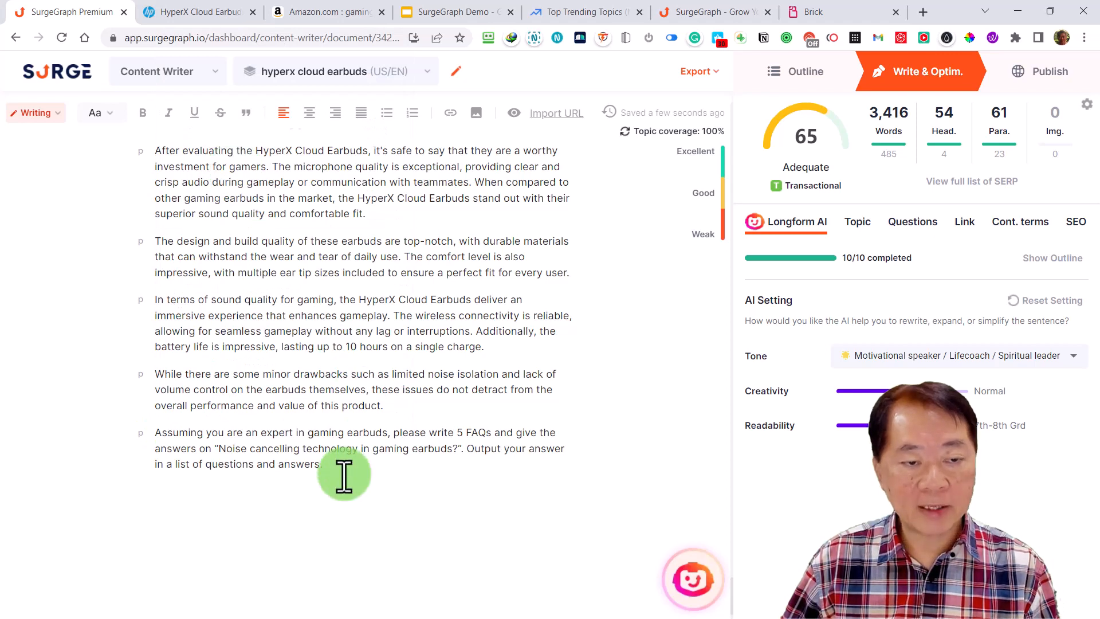
Generate the next paragraph from the selected FAQ prompt with Write For Me, using the Next Paragraph option
left_click(324, 470)
left_click_drag(330, 464, 130, 450)
key("alt+Tab")
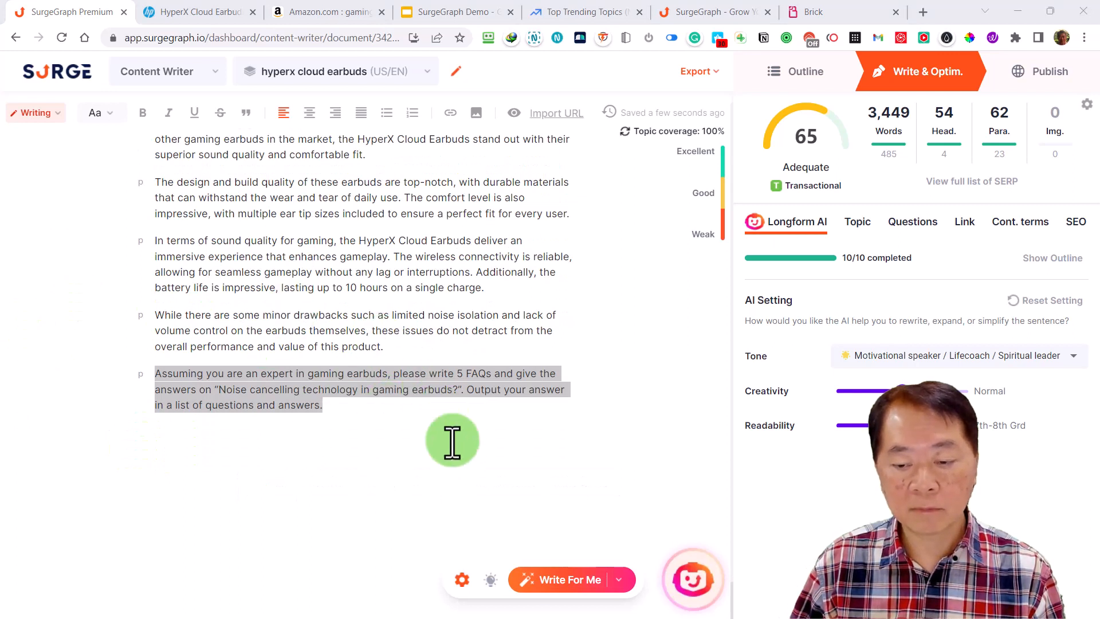
left_click(593, 577)
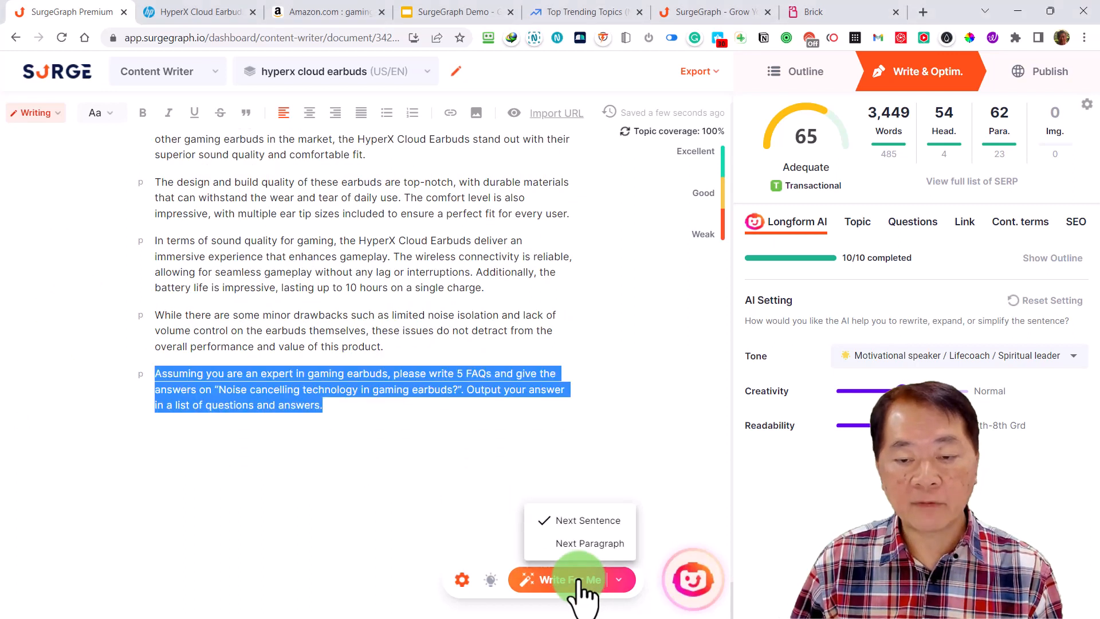
left_click(583, 544)
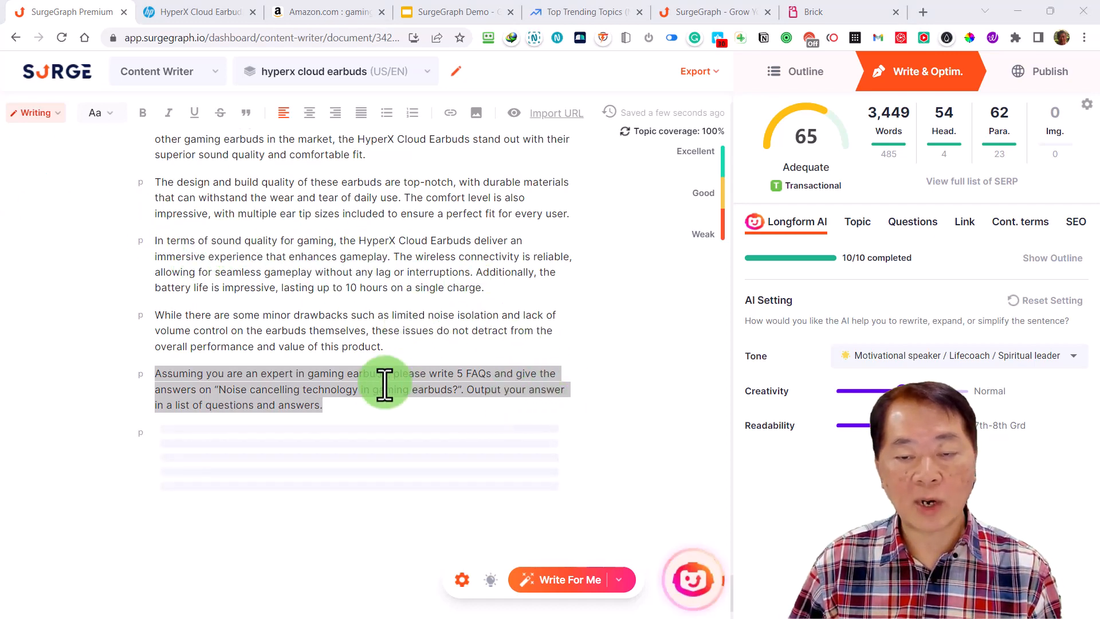
scroll(470, 412, "down", 3)
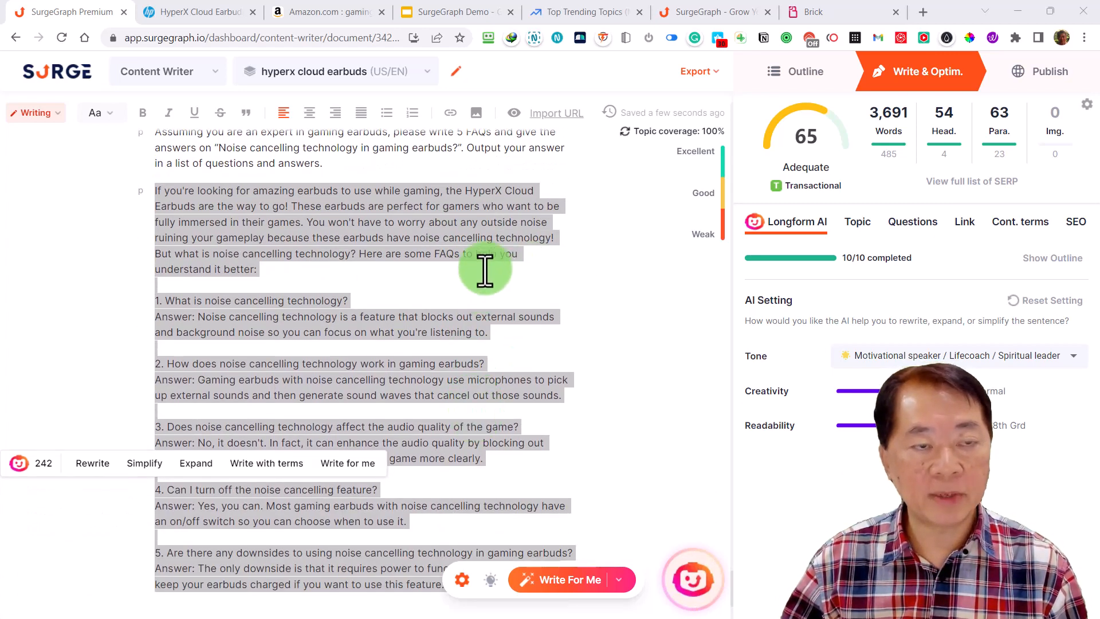
scroll(519, 298, "up", 1)
left_click(423, 349)
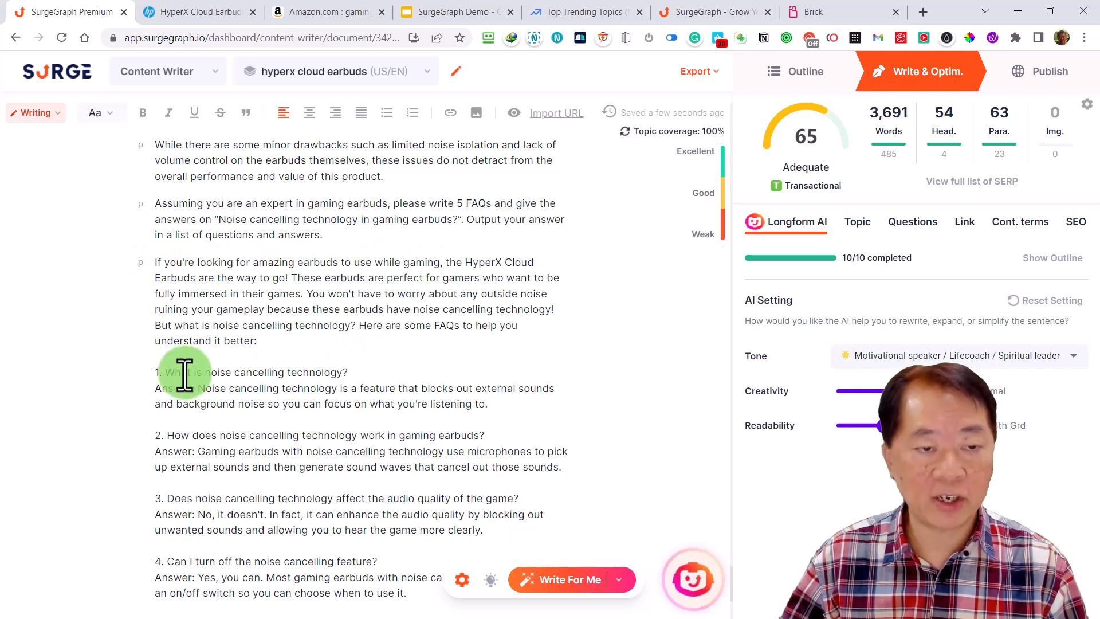
Delete the "Assuming you are an expert in gaming earbuds" prompt paragraph above the generated FAQs
scroll(452, 504, "down", 2)
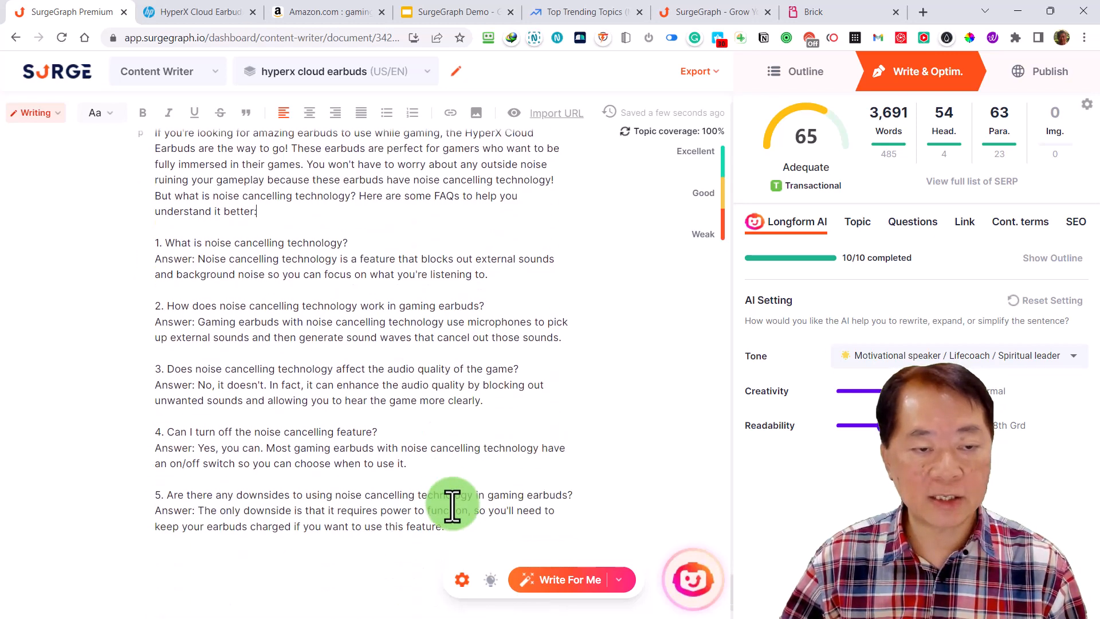
scroll(452, 504, "down", 2)
scroll(454, 505, "up", 5)
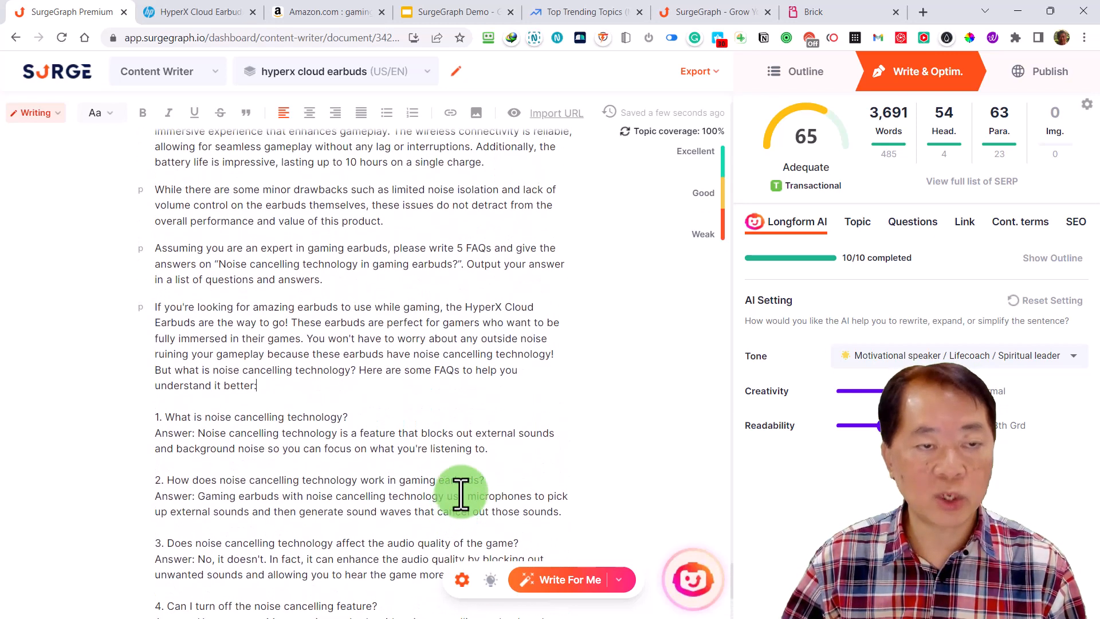
left_click_drag(344, 280, 165, 245)
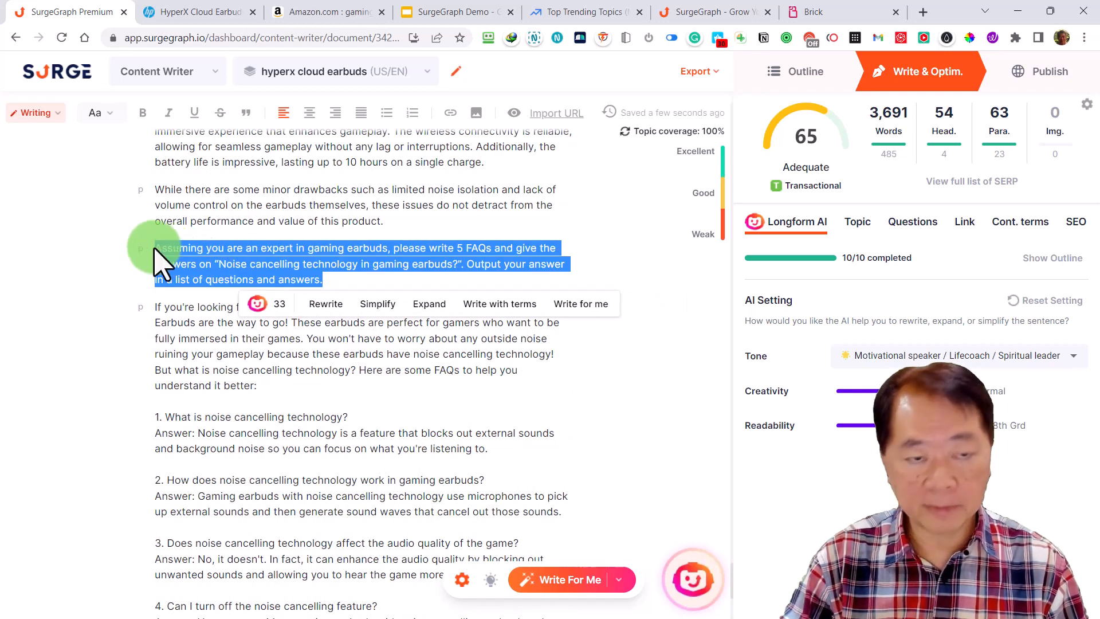
key("BackSpace")
key("BackSpace")
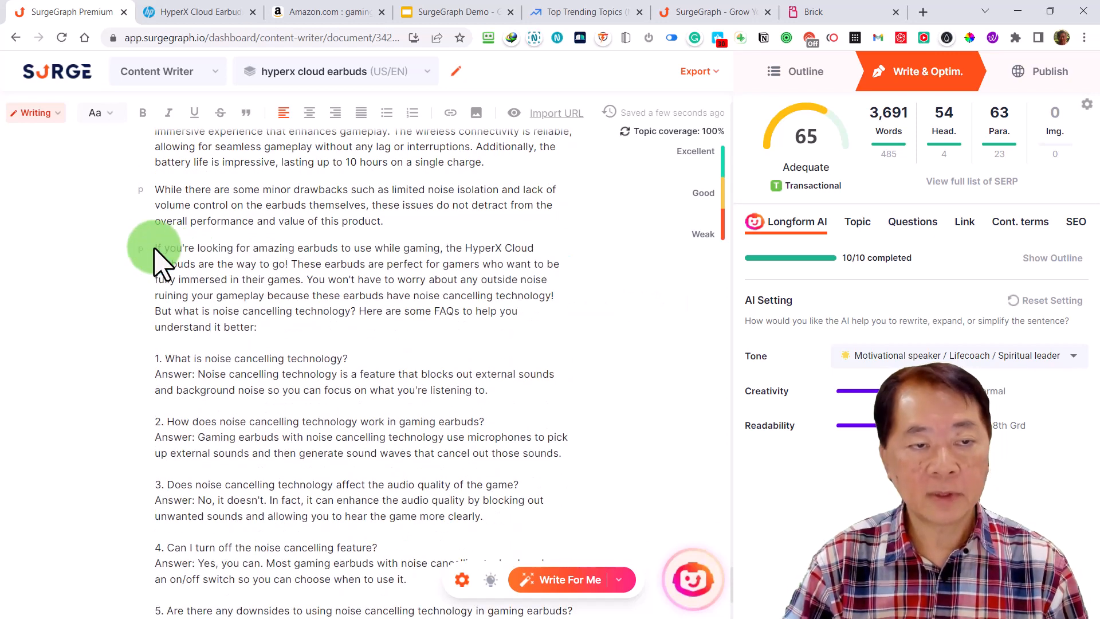
Add the title "FAQ (noise Cancelling)" on its own line above the generated FAQ text
type("FA ")
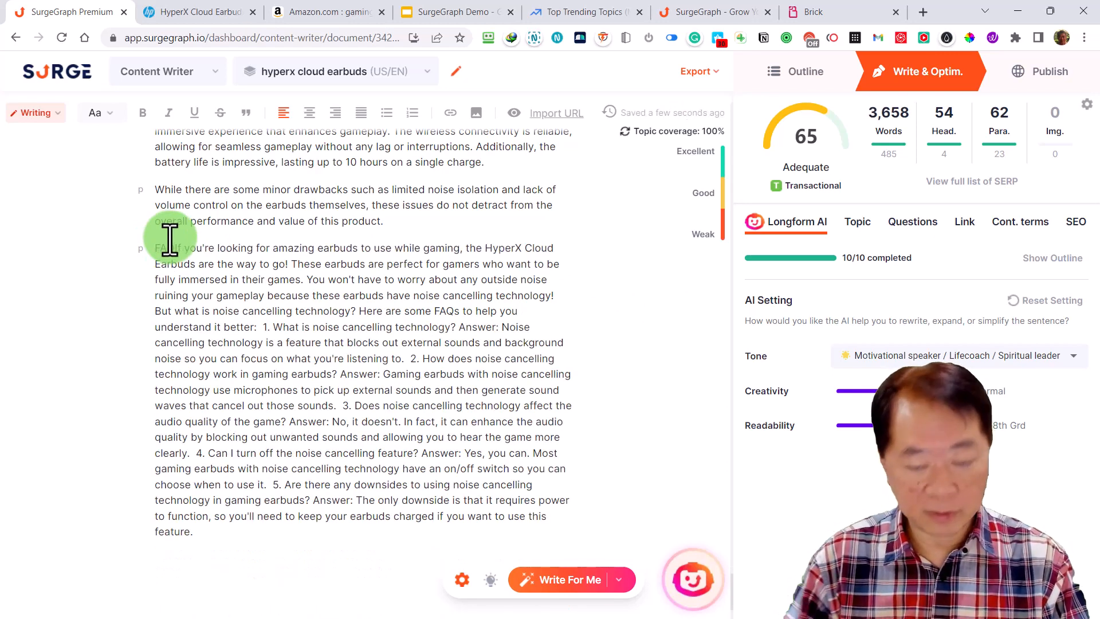
type("Q")
key("Return")
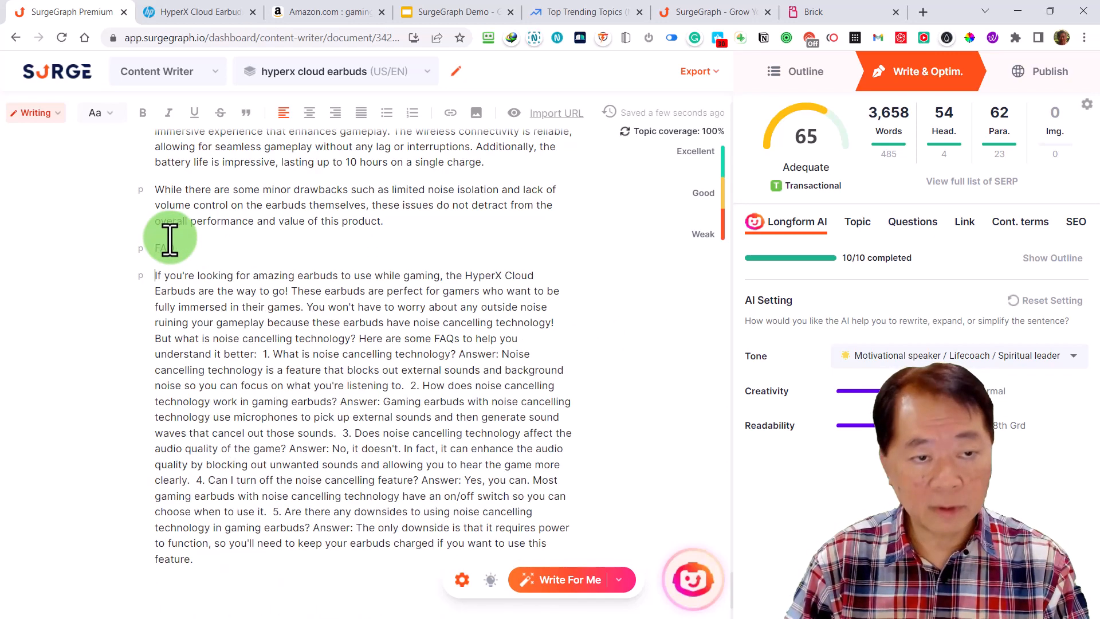
left_click(205, 250)
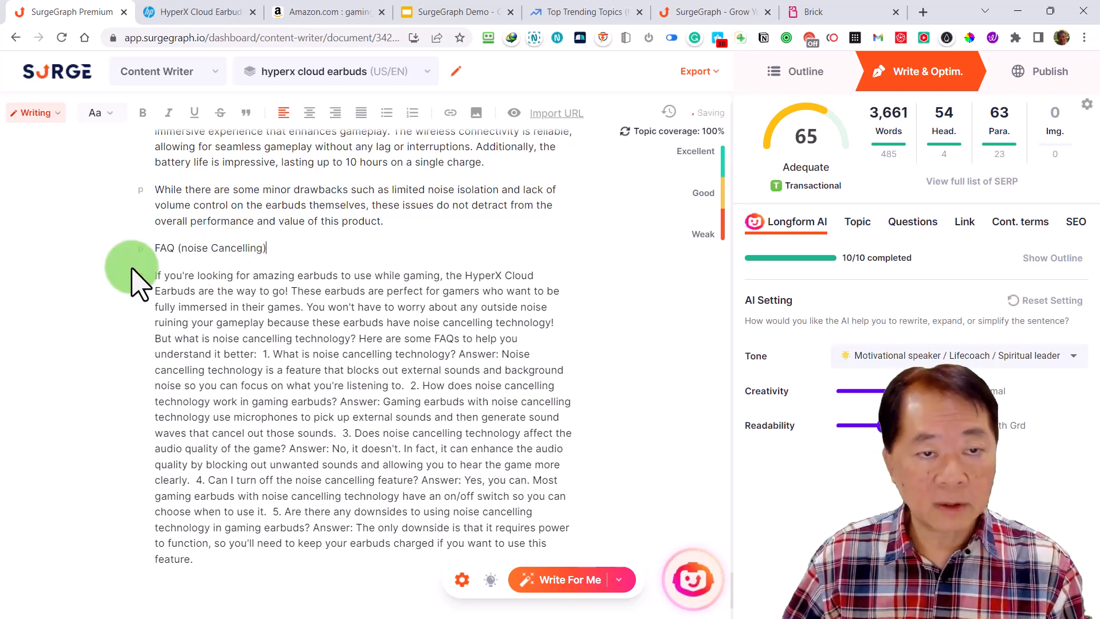
Make the whole "FAQ (noise Cancelling)" line bold
left_click_drag(290, 247, 149, 253)
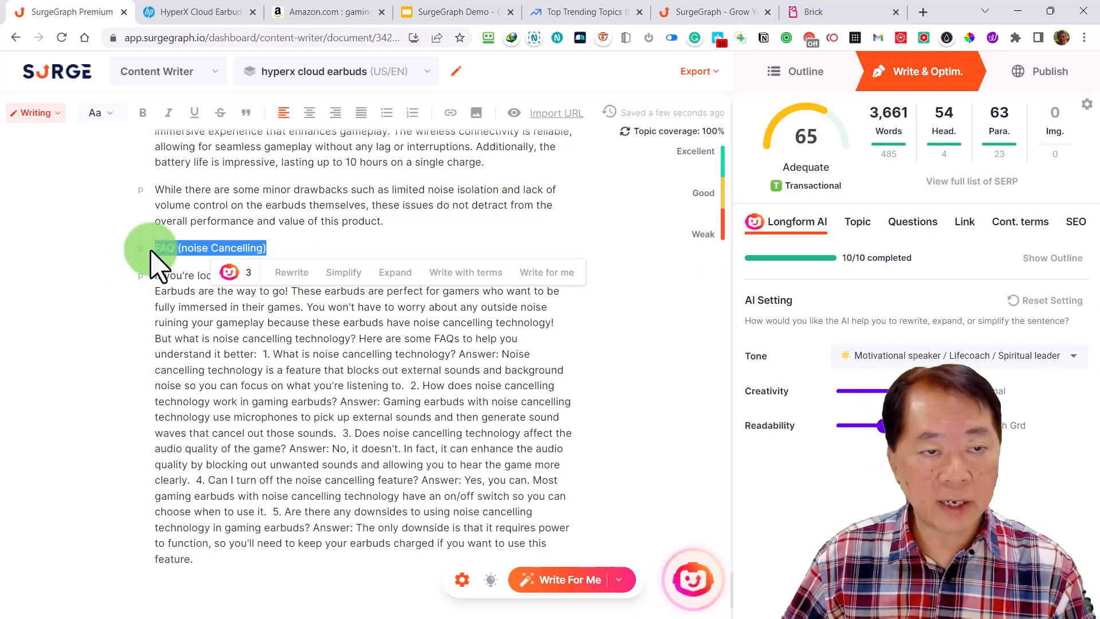
left_click(155, 248)
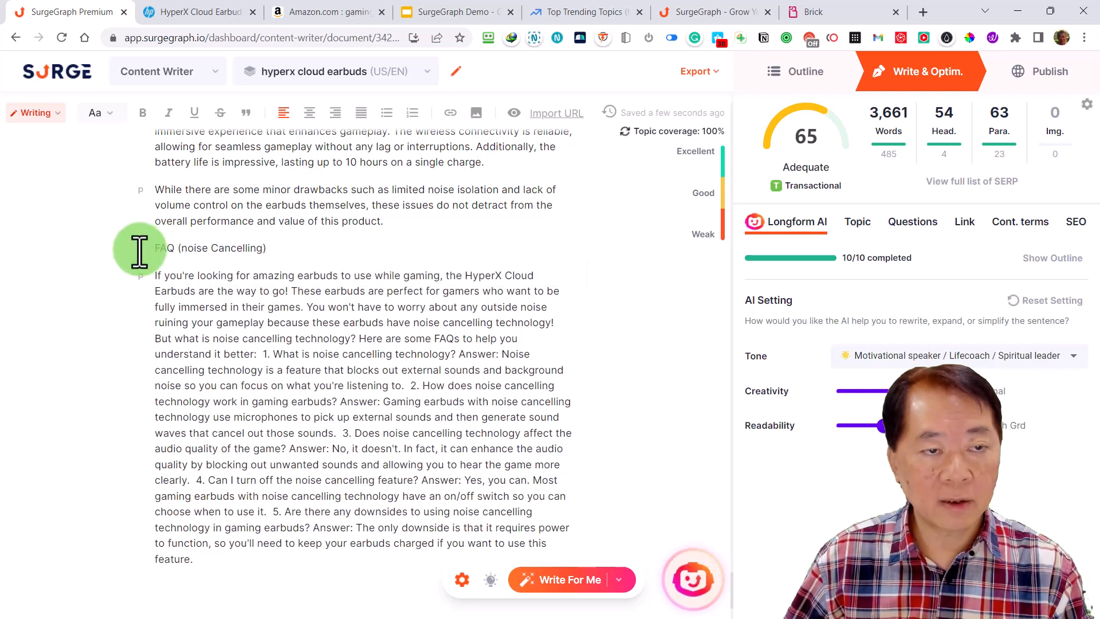
left_click_drag(267, 247, 167, 247)
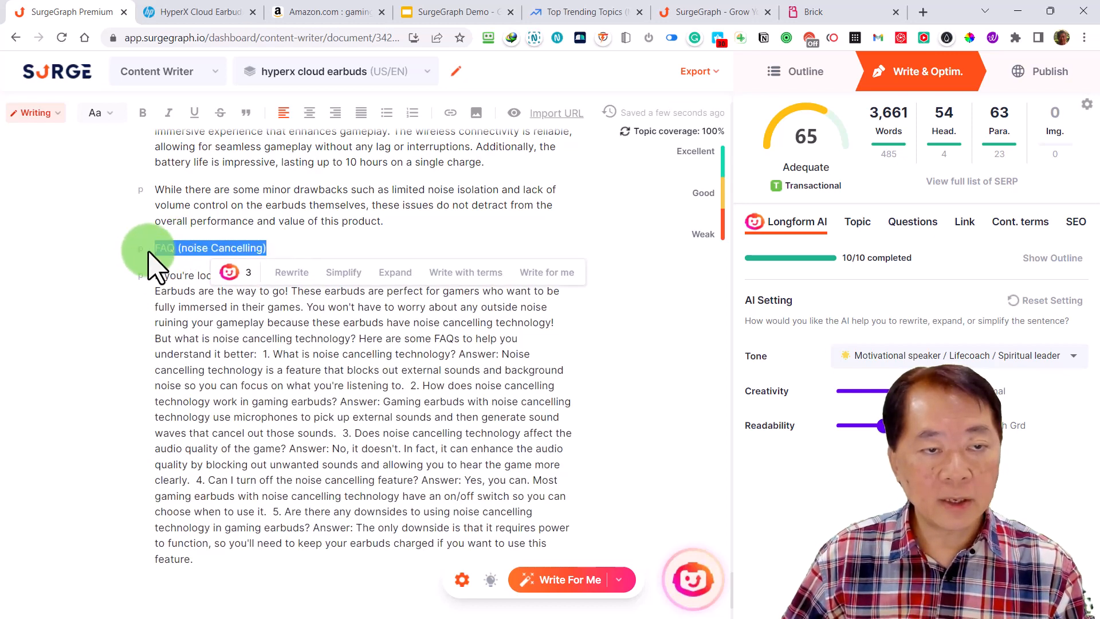
left_click(142, 113)
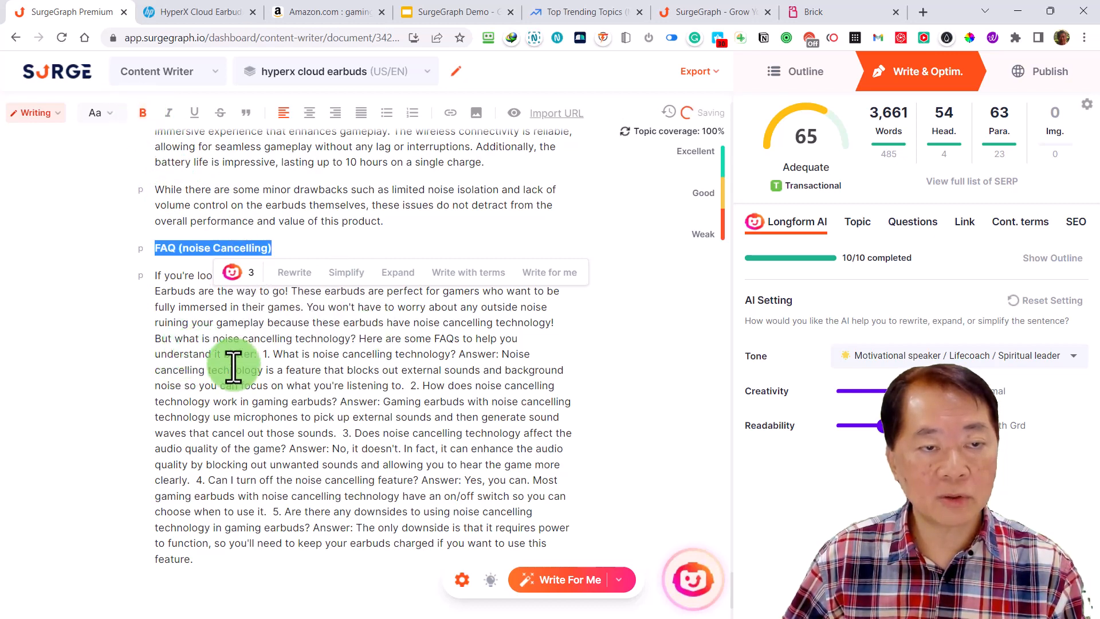
scroll(436, 423, "up", 1)
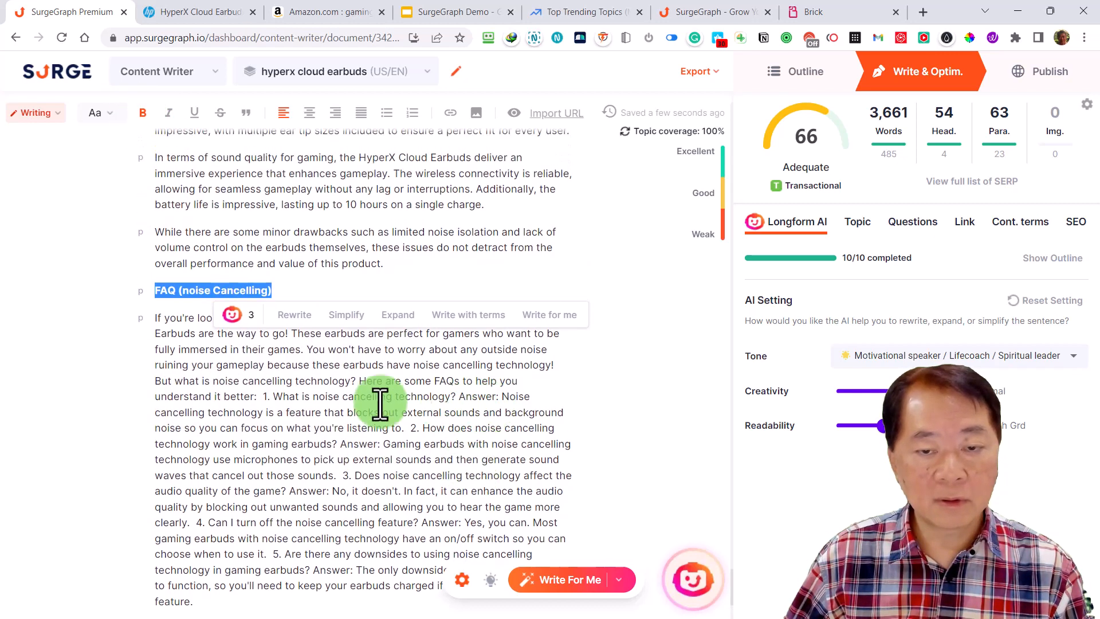
left_click(486, 284)
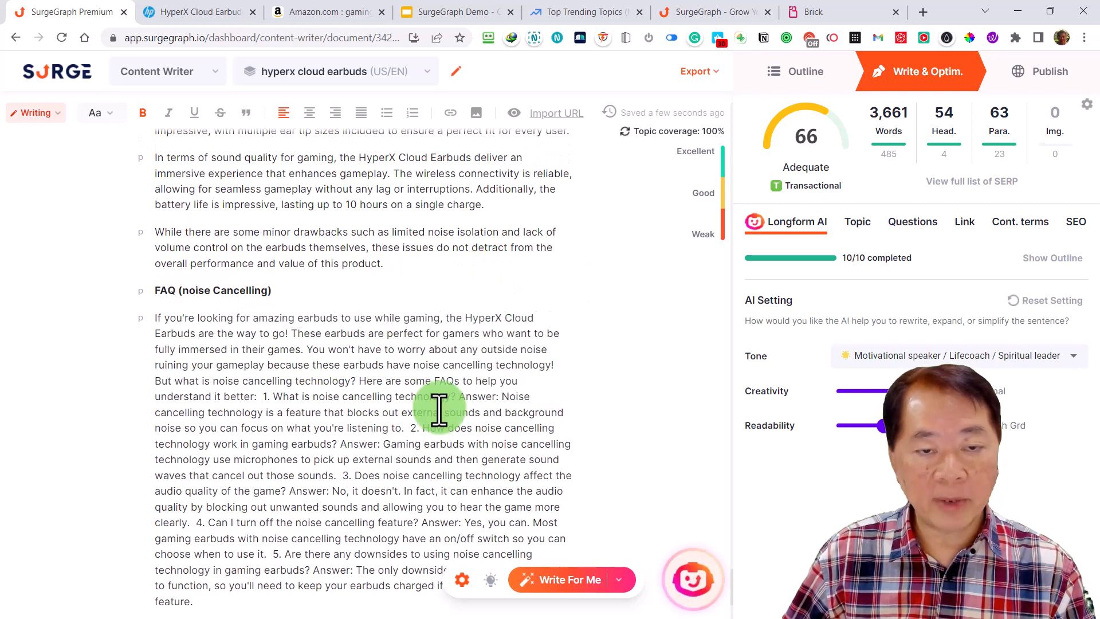
Split the generated FAQ text so that the intro and each of the five numbered questions with its answer form separate paragraphs
left_click(265, 396)
key("Return")
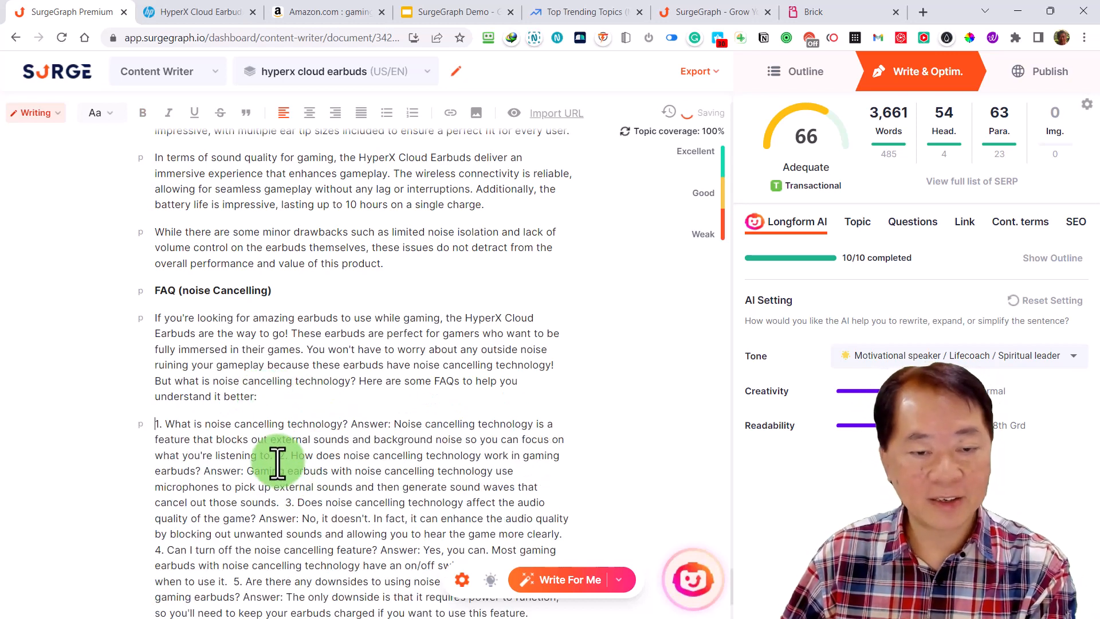
left_click(276, 459)
key("Return")
scroll(344, 457, "down", 3)
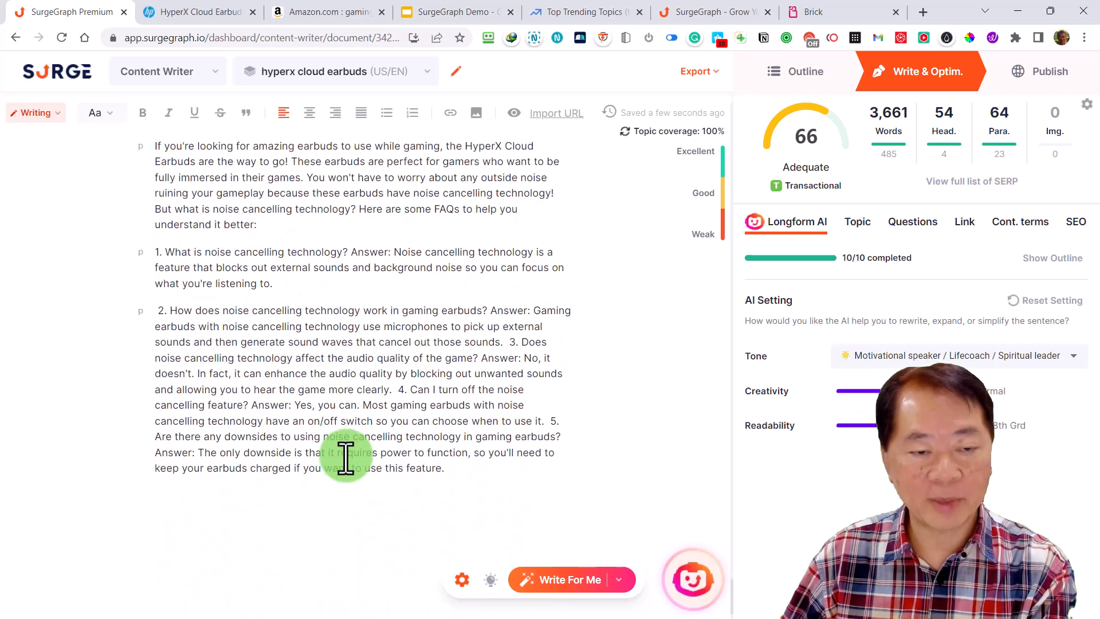
left_click(508, 318)
key("Return")
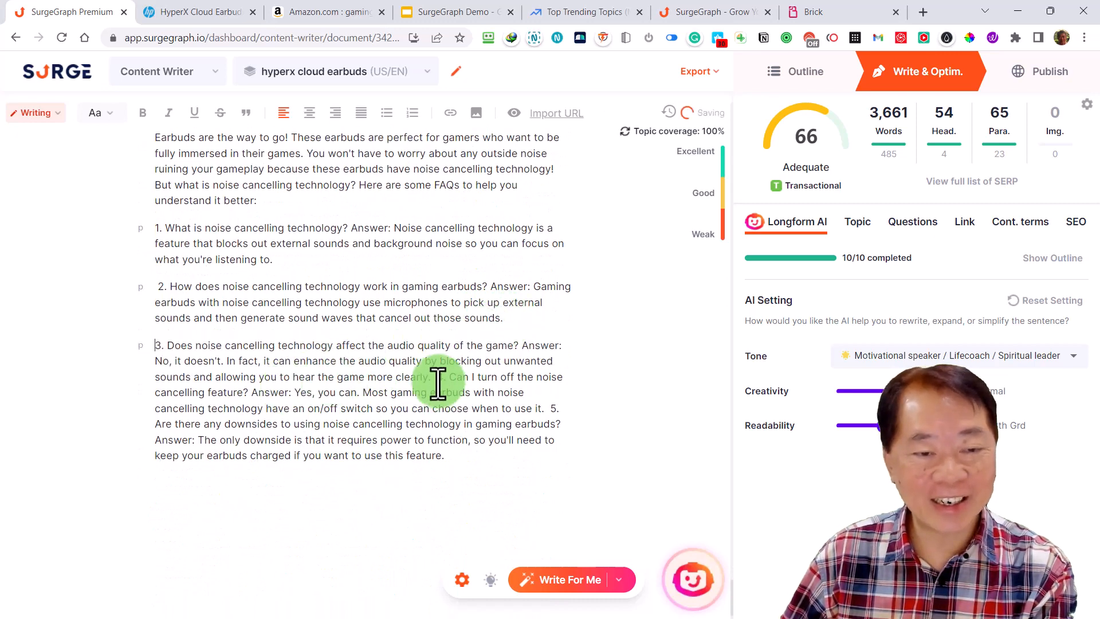
left_click(437, 377)
key("Return")
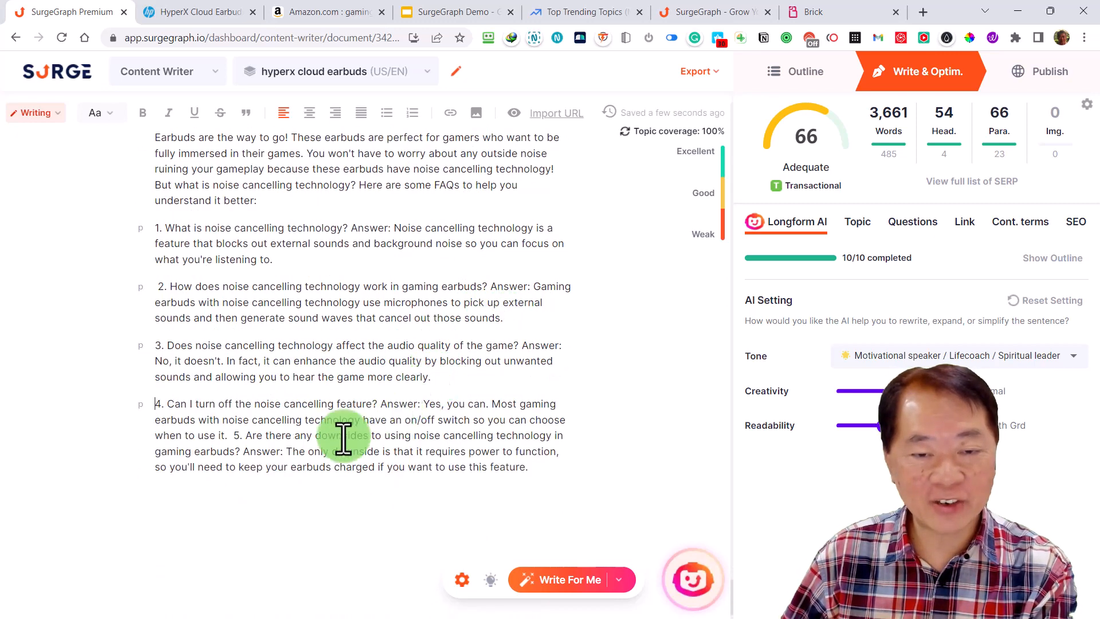
left_click(235, 436)
key("Return")
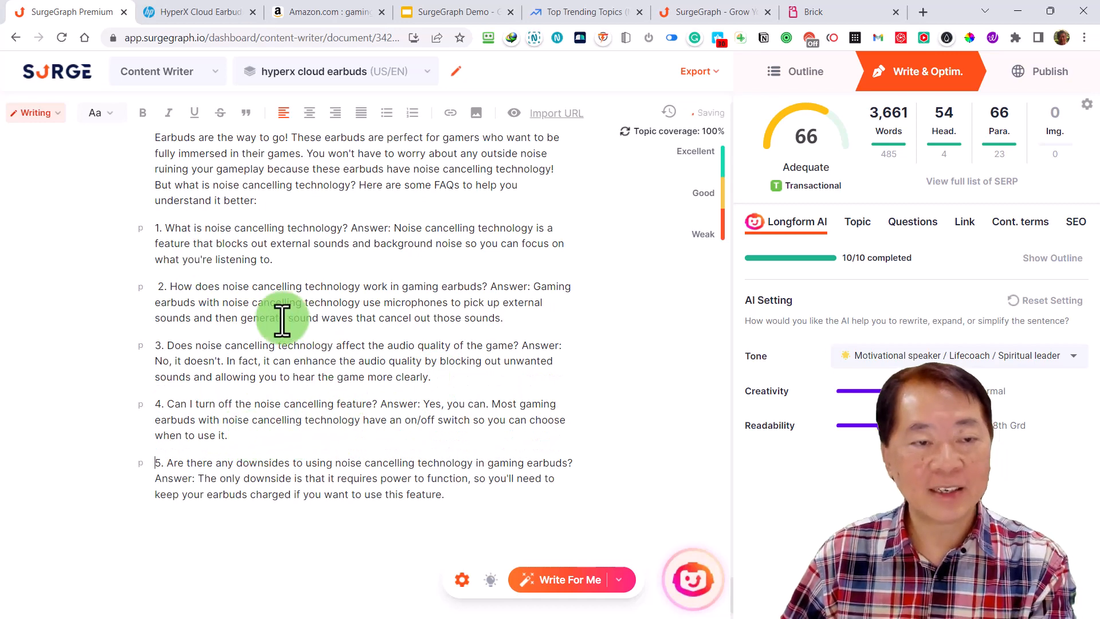
Open the preview of the full HyperX Cloud Earbuds article and look through its formatted sections
scroll(289, 339, "up", 1)
scroll(289, 340, "up", 3)
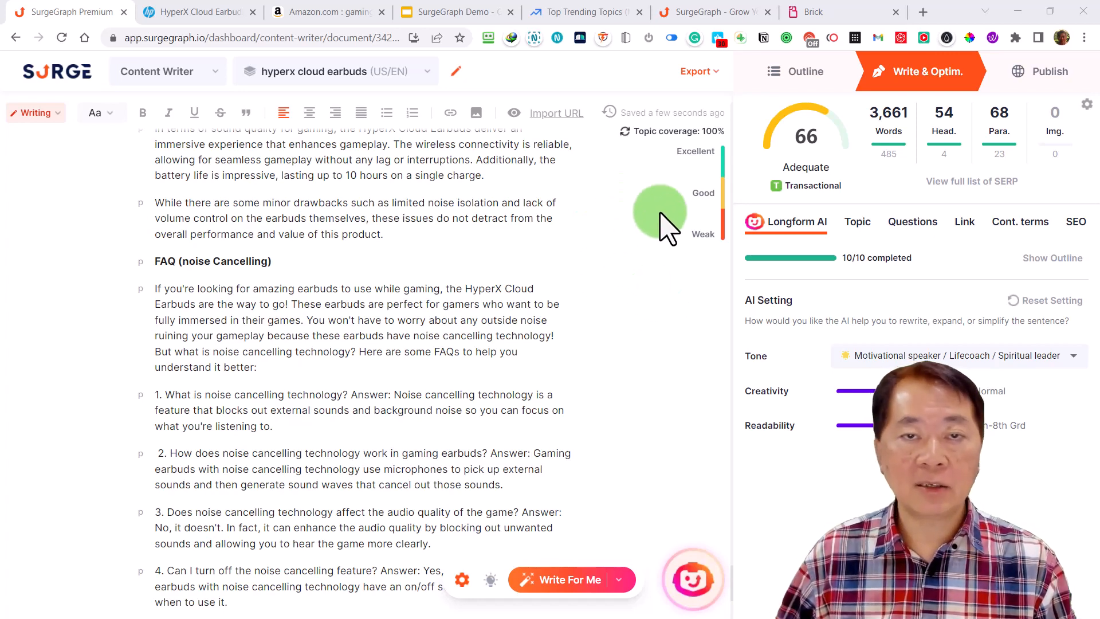
scroll(668, 234, "up", 8)
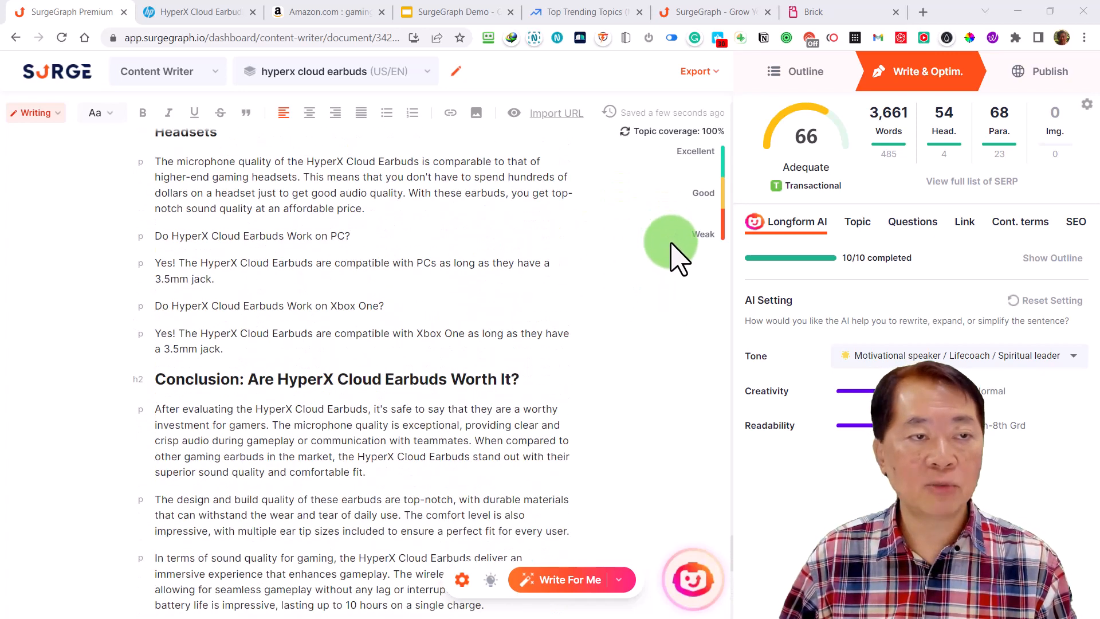
left_click(513, 113)
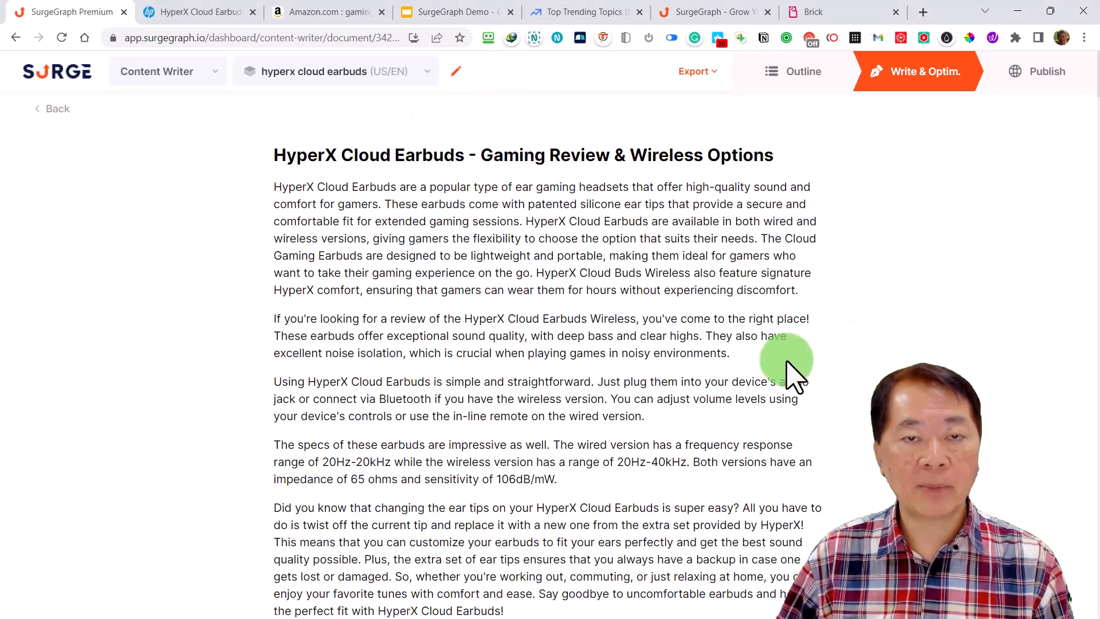
scroll(790, 370, "down", 14)
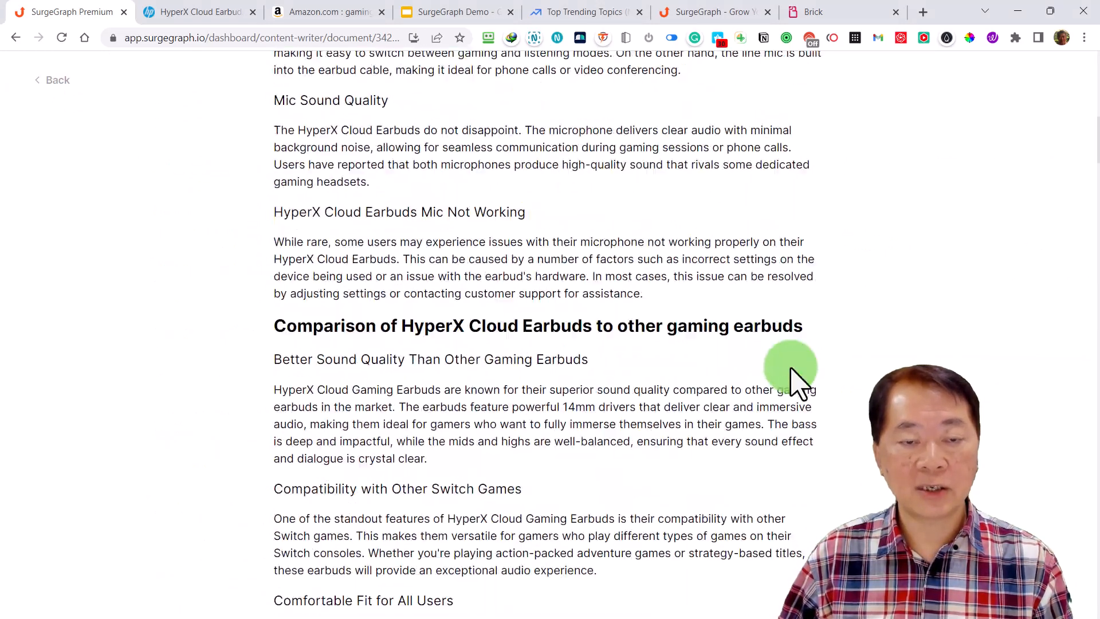
Read through the previewed article from its title down to the pros and cons section, and return to the editor
scroll(791, 370, "down", 9)
scroll(790, 369, "up", 20)
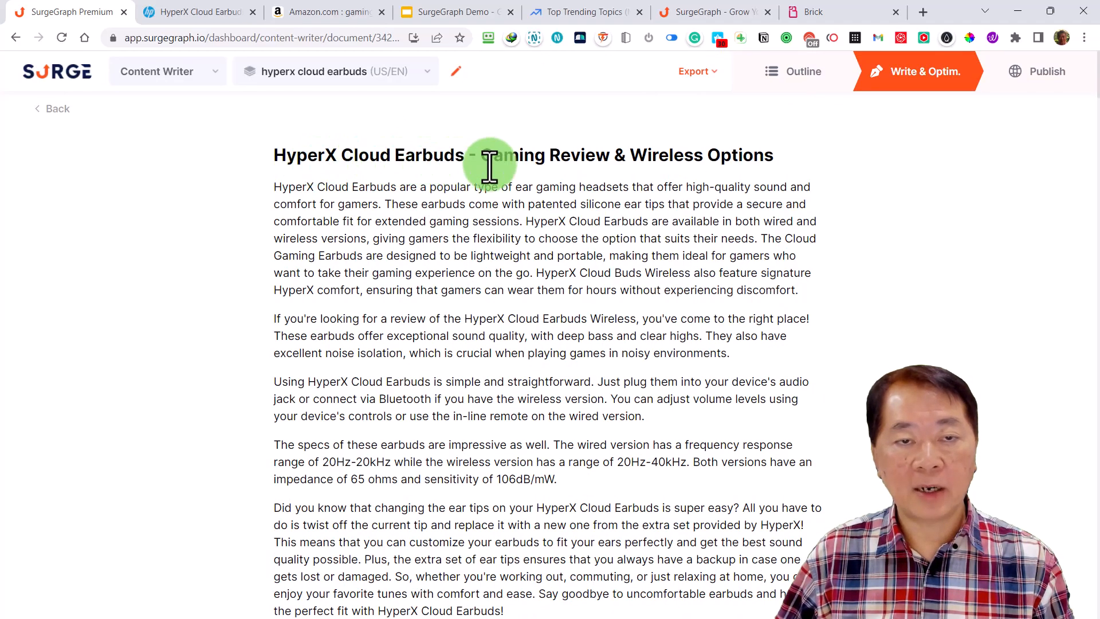
scroll(722, 298, "down", 18)
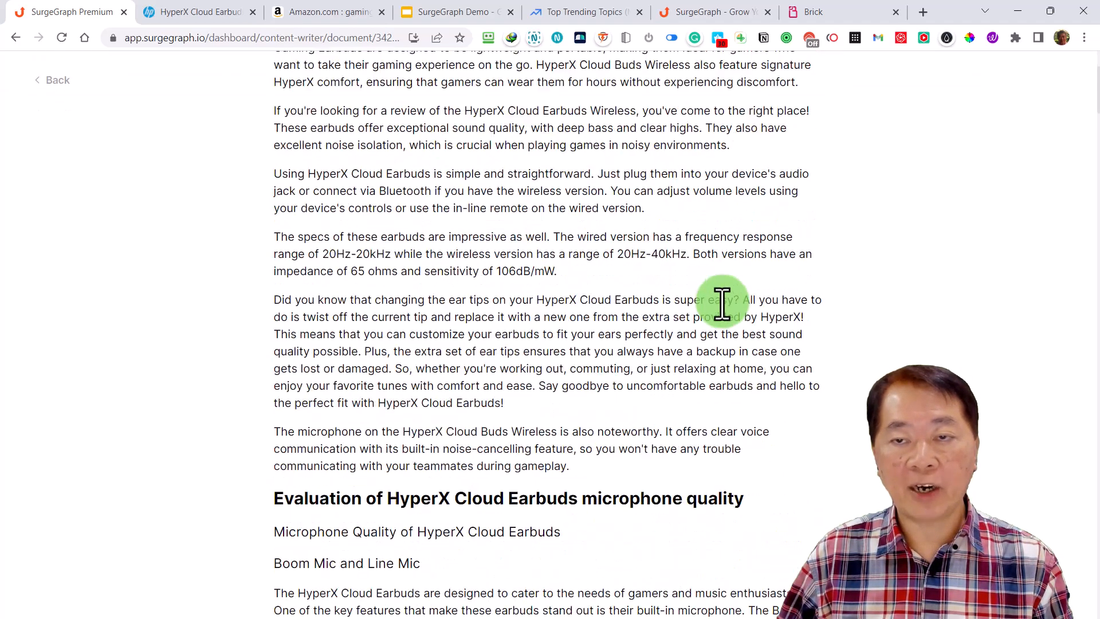
scroll(723, 312, "down", 20)
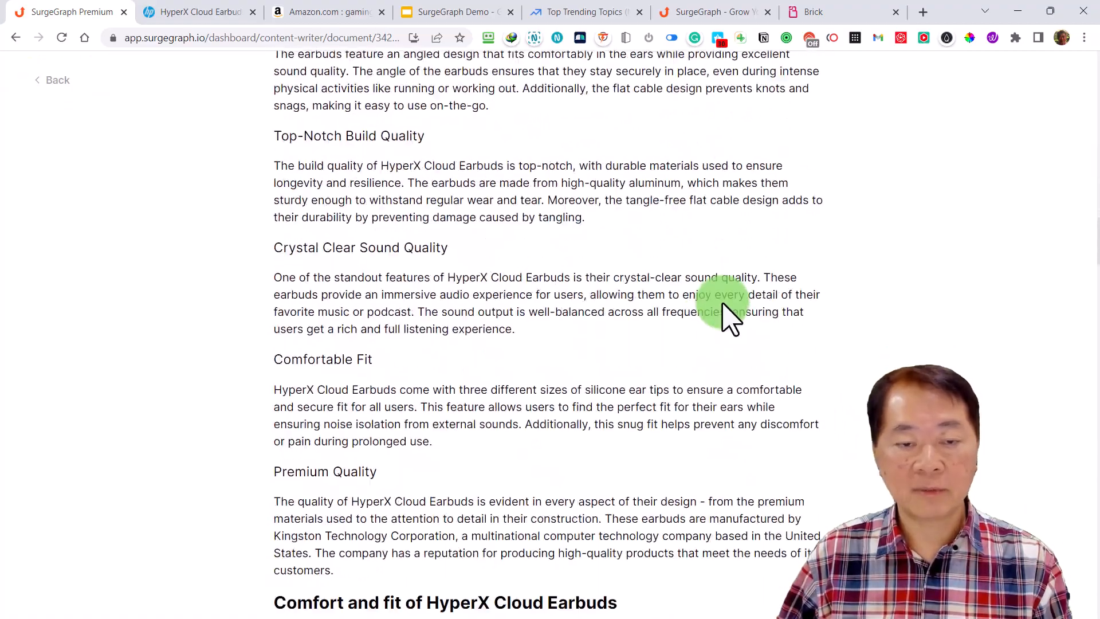
scroll(722, 303, "down", 20)
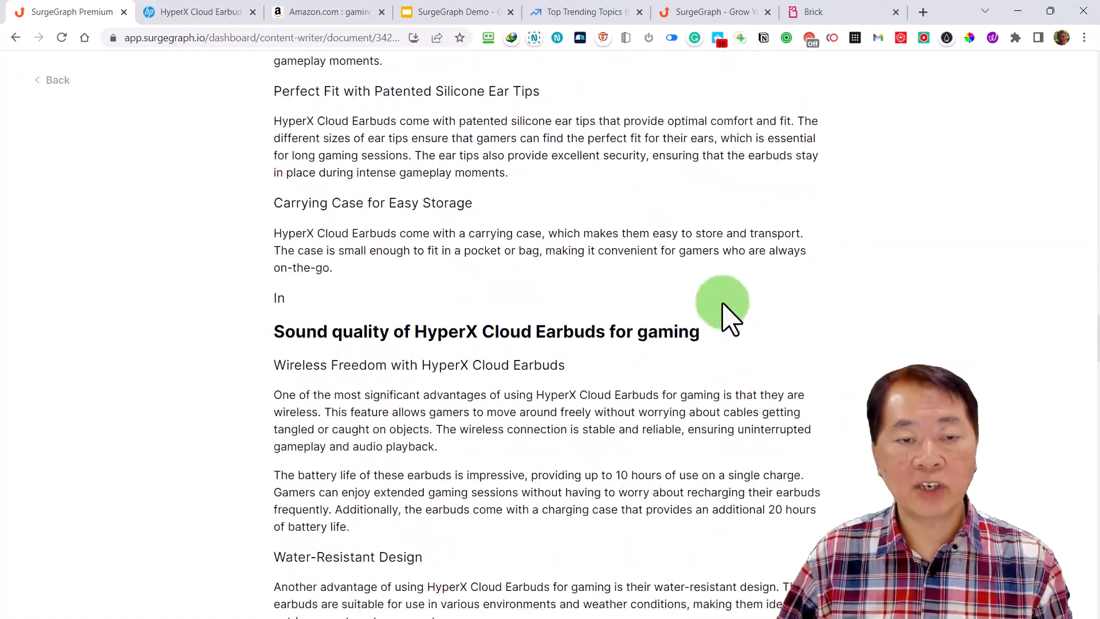
scroll(723, 315, "down", 11)
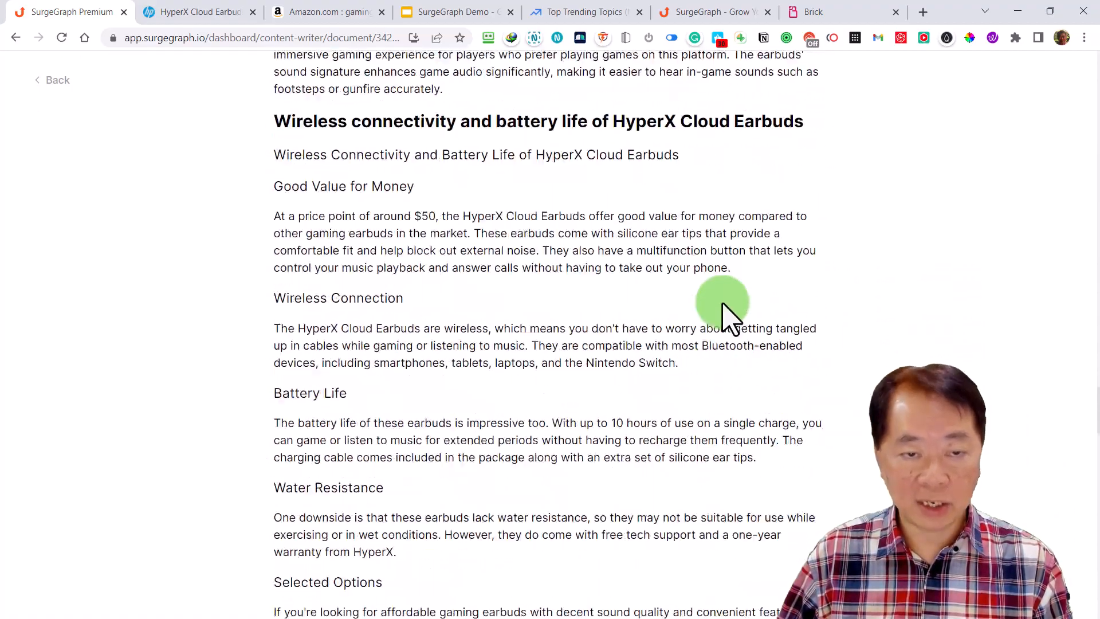
scroll(723, 304, "down", 15)
scroll(722, 298, "up", 18)
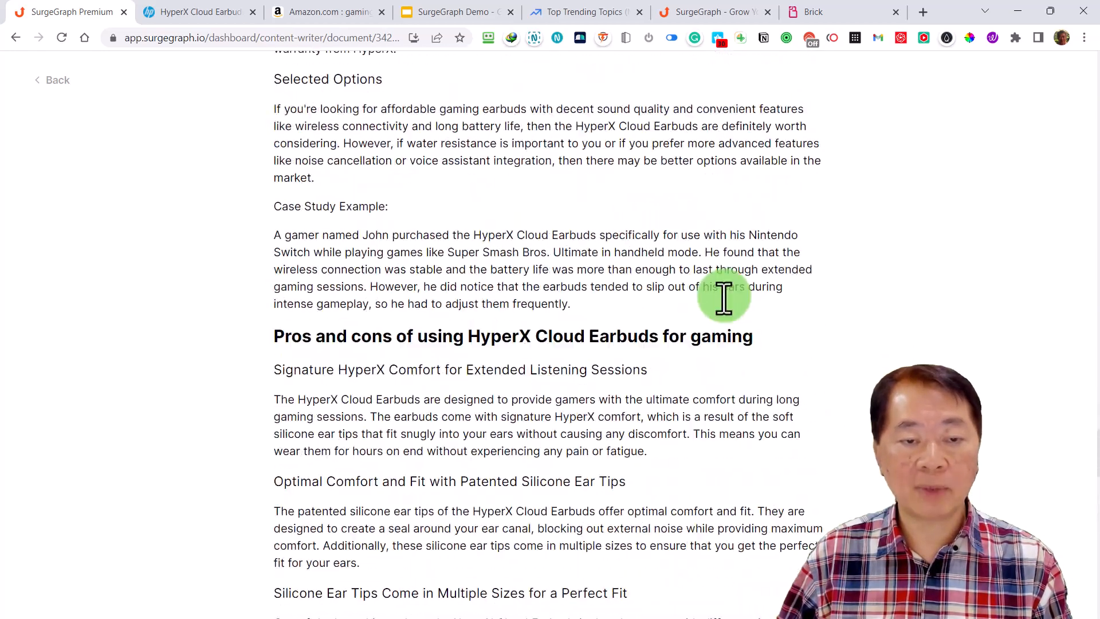
scroll(745, 218, "up", 1)
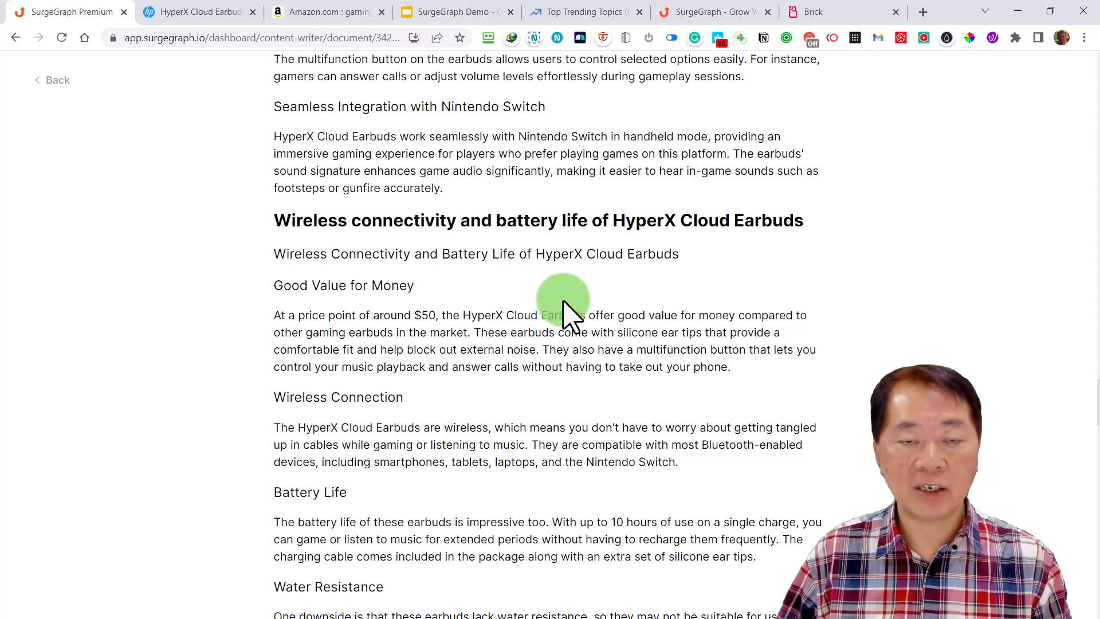
left_click(55, 81)
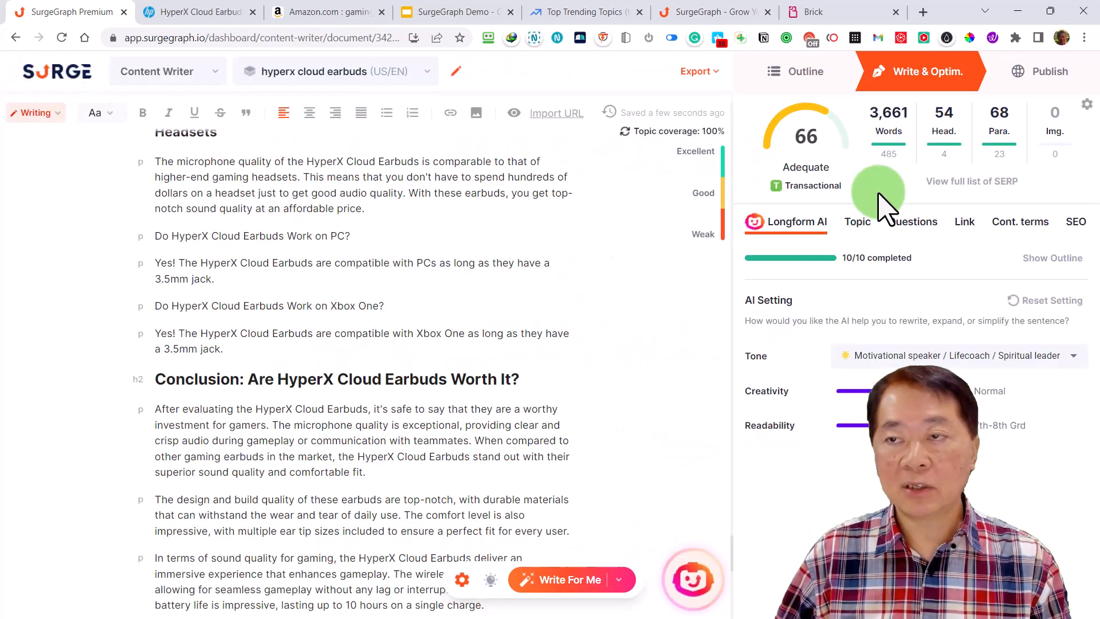
Open the article's publishing options and view the WordPress export form, closing it without filling it in
left_click(712, 77)
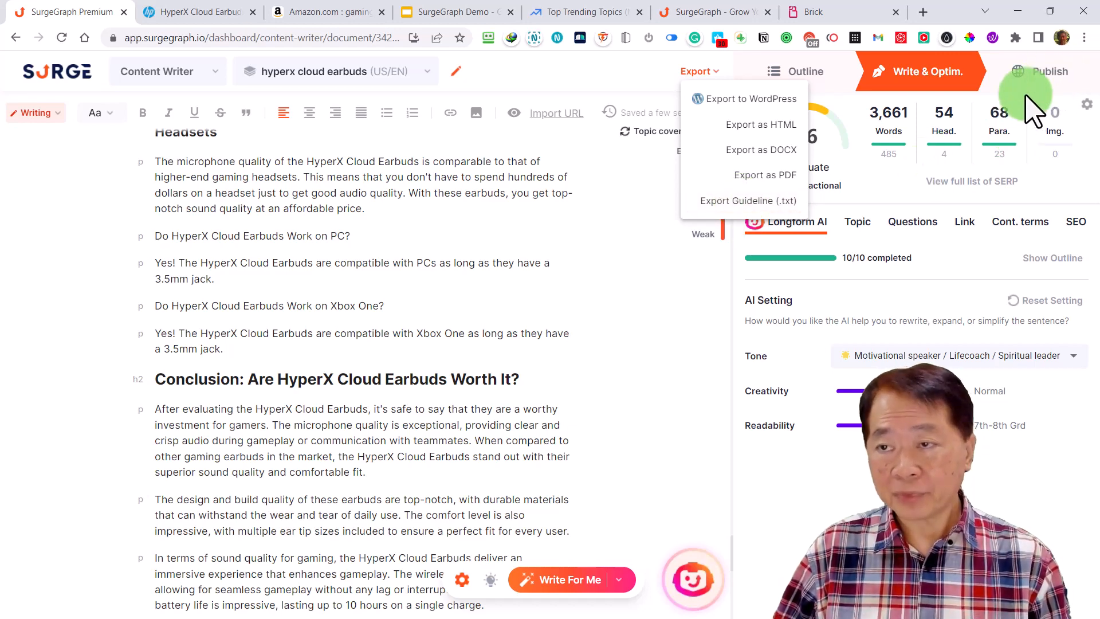
left_click(1051, 73)
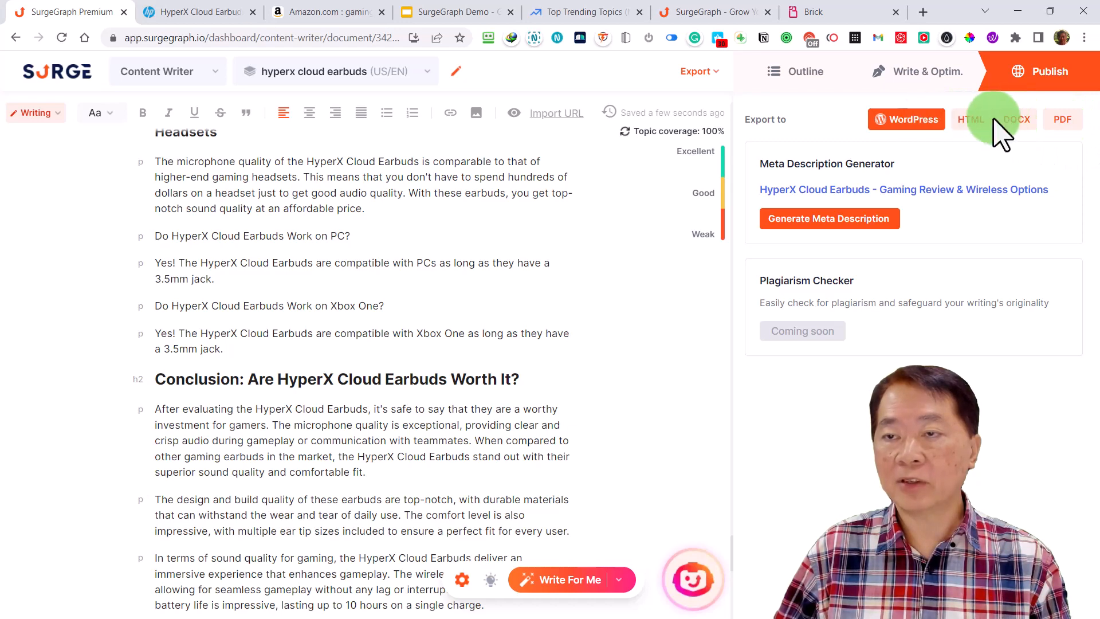
left_click(910, 123)
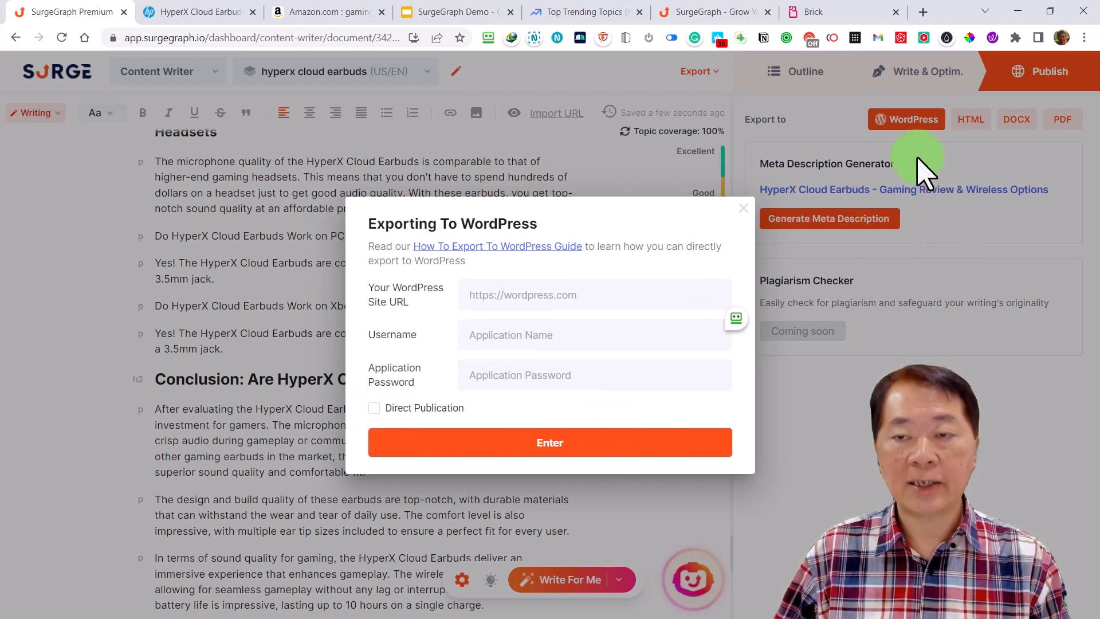
left_click(968, 157)
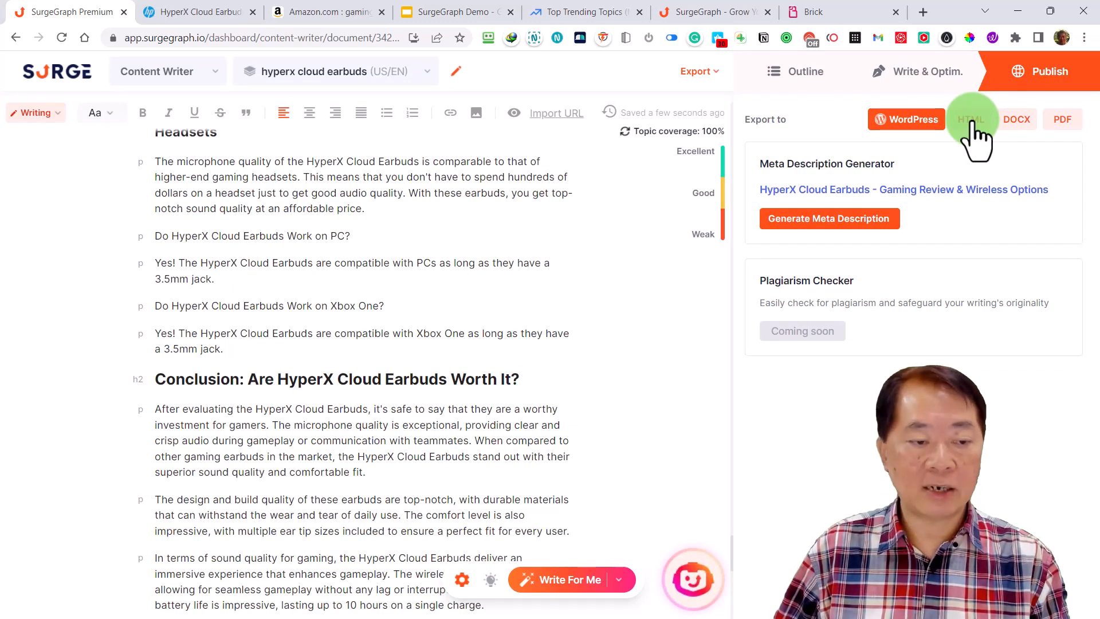
Export the article as an HTML file and as a DOCX file, opening each download
left_click(968, 119)
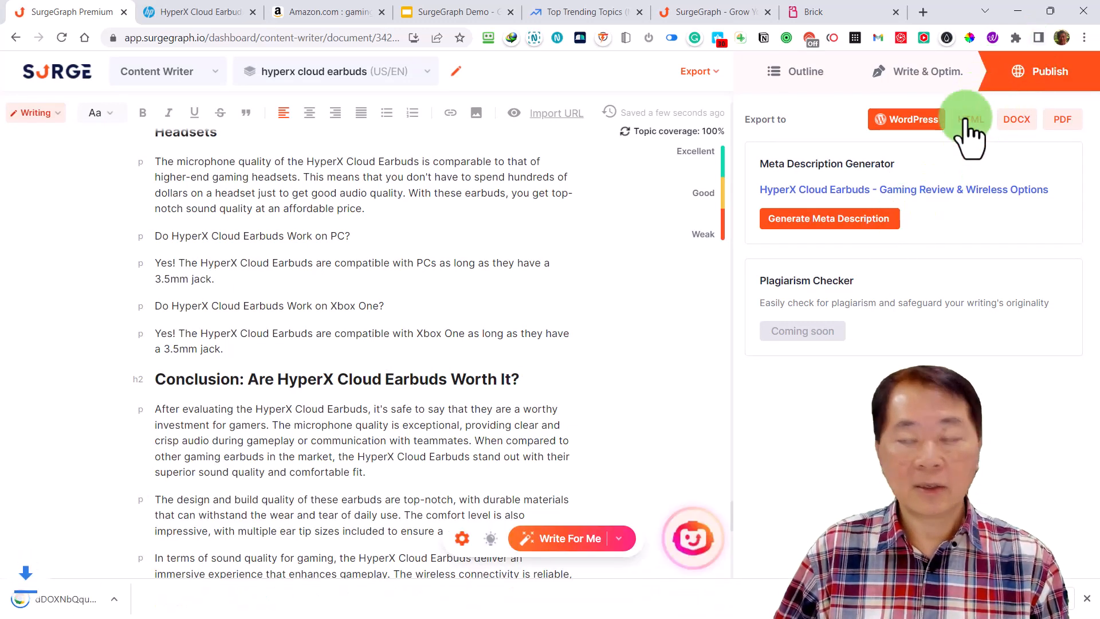
left_click(80, 600)
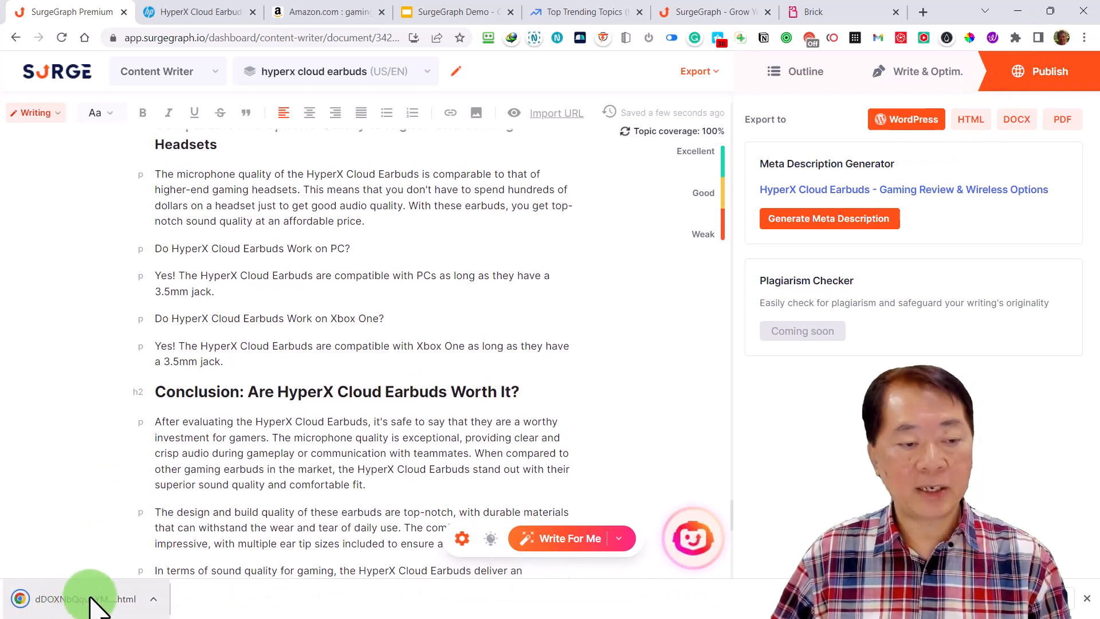
left_click(1014, 120)
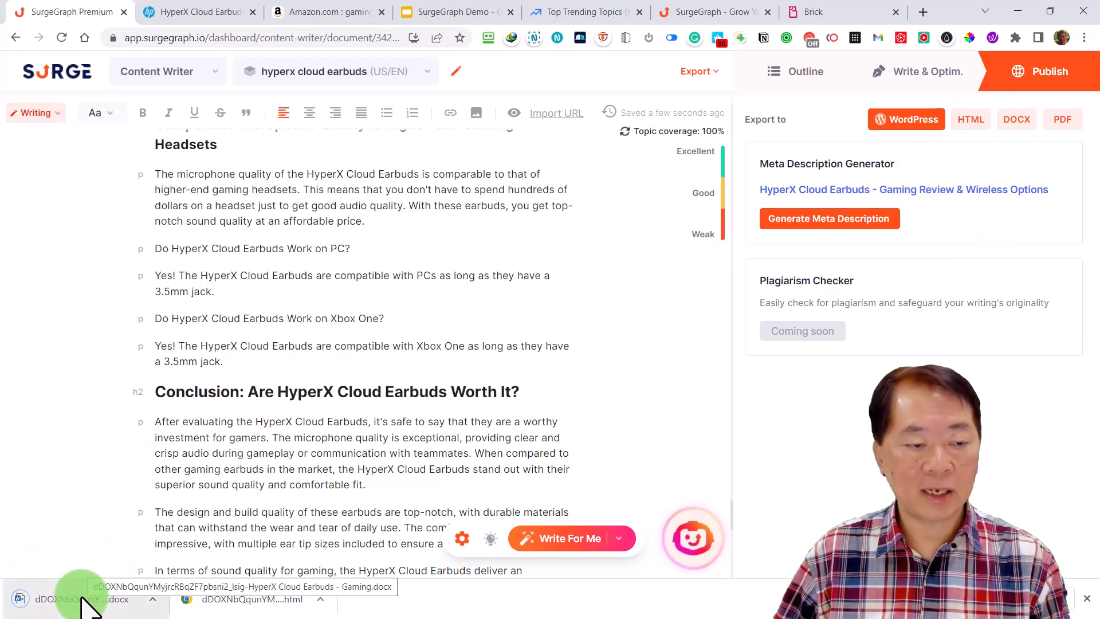
left_click(83, 599)
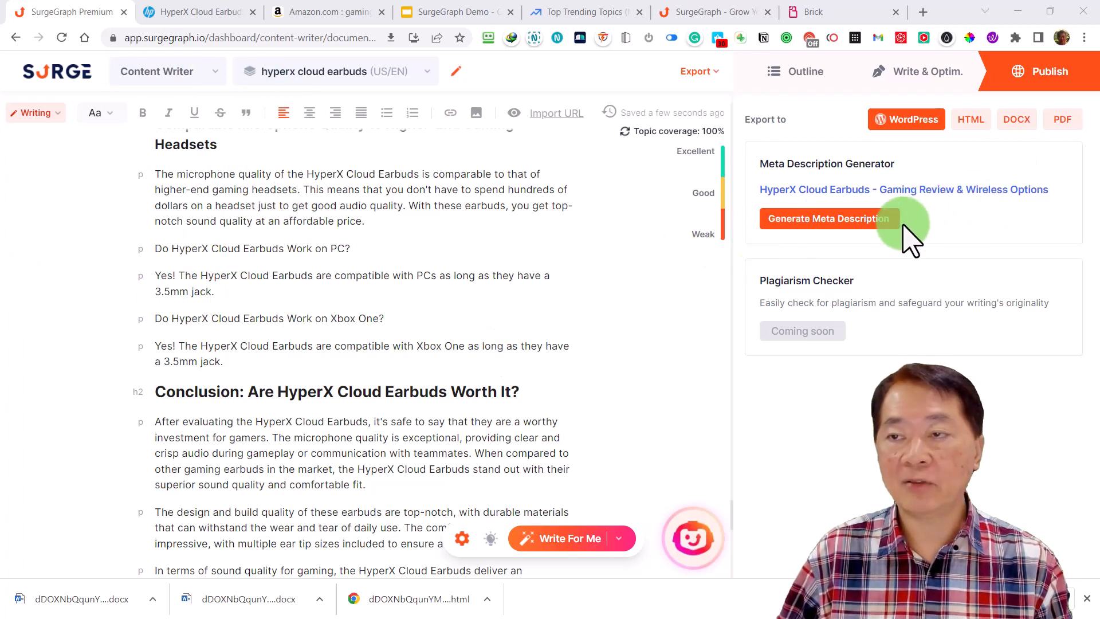
Generate a meta description for the article and revisit its outline stage
left_click(838, 222)
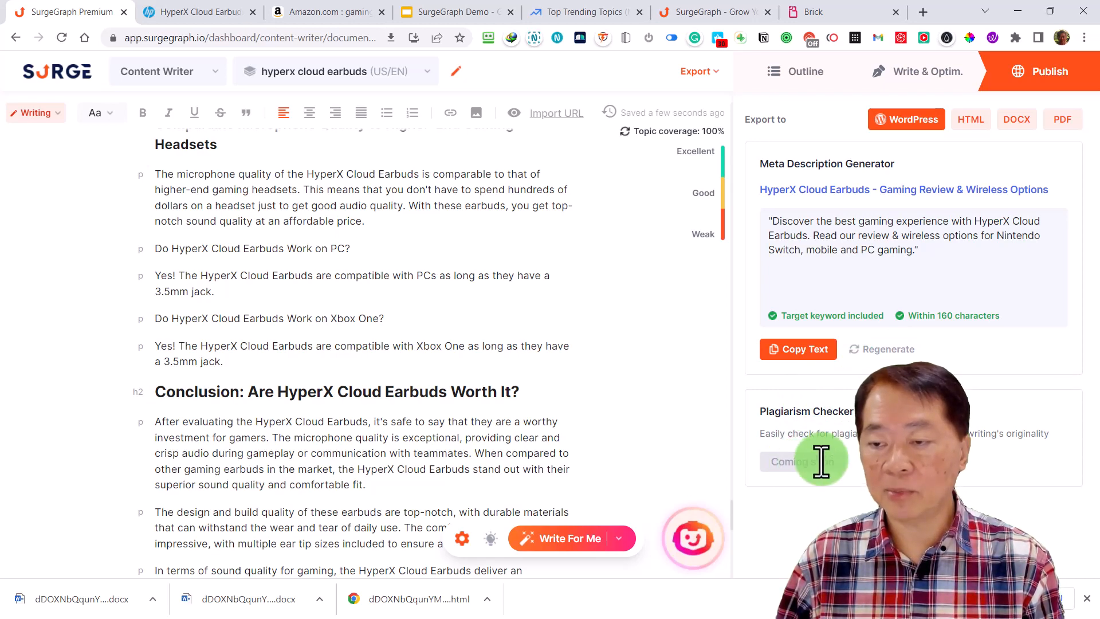
left_click(1087, 599)
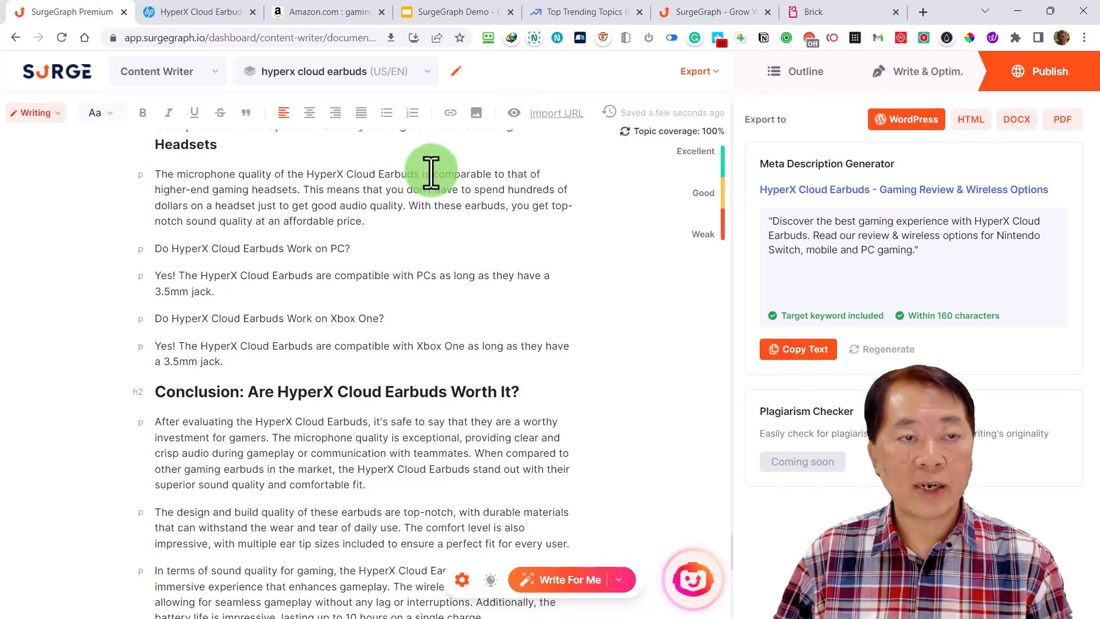
left_click(806, 73)
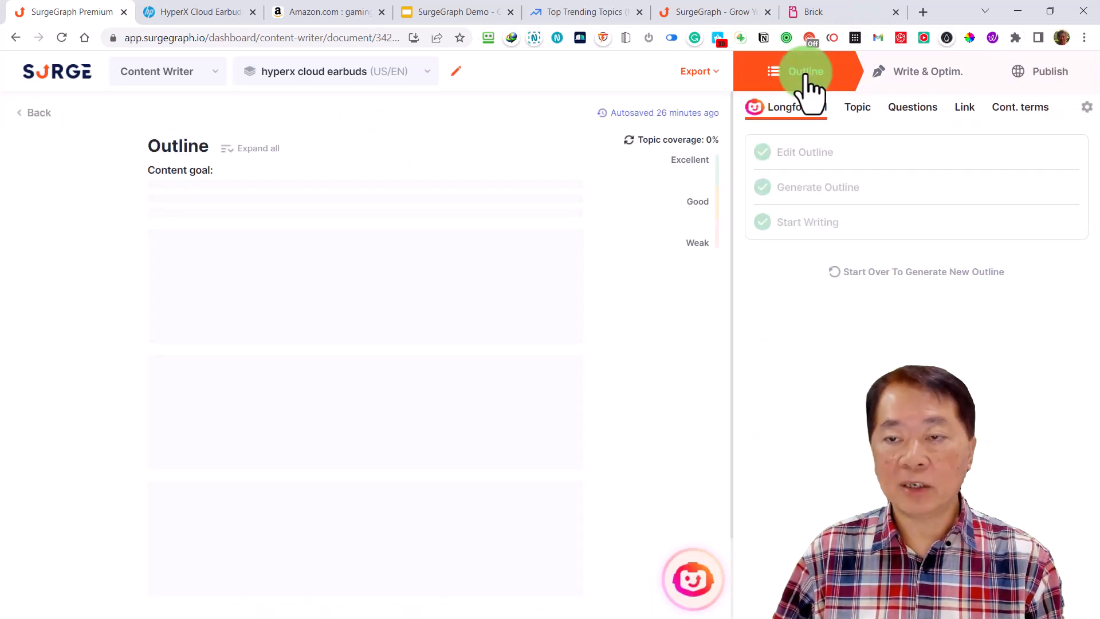
left_click(1050, 80)
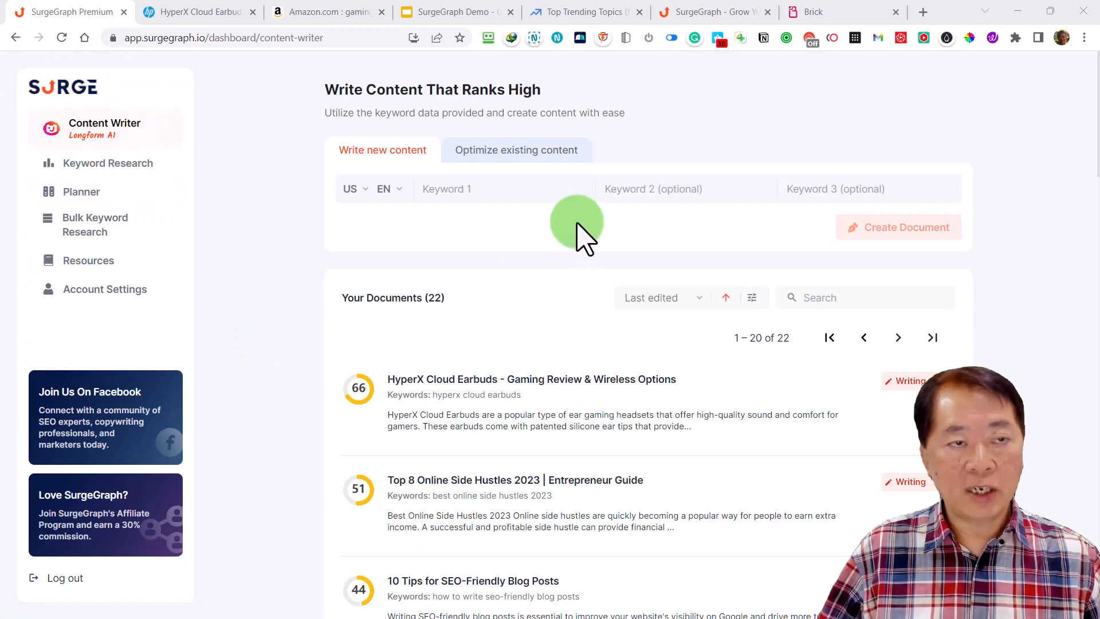
View the keyword listing of the Pilates Exercises project in the Planner and return to the main dashboard
left_click(86, 198)
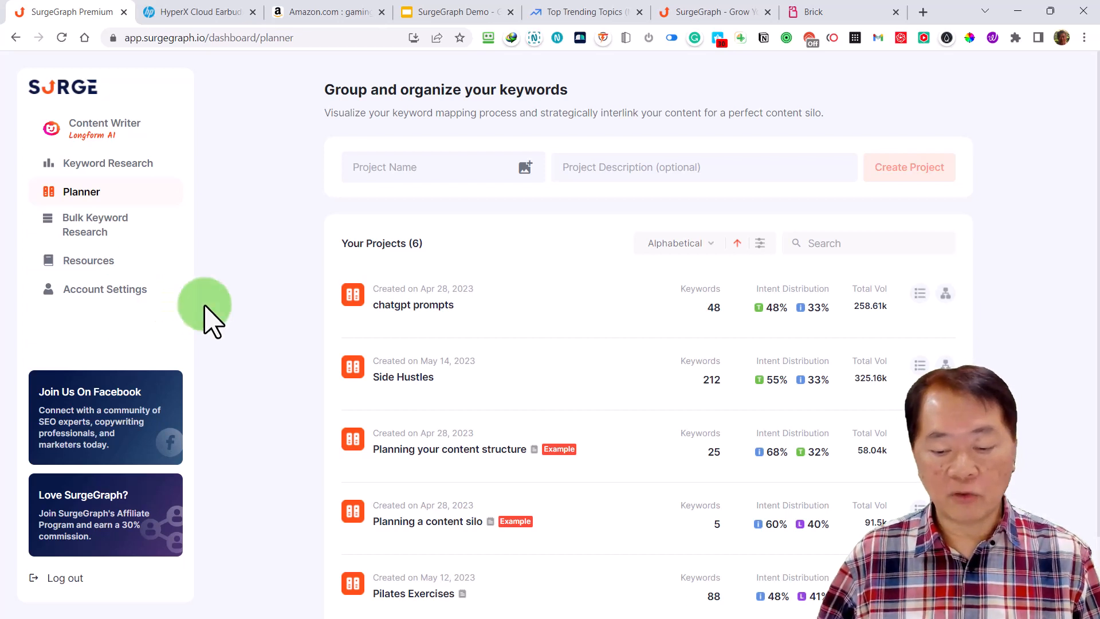
scroll(299, 317, "down", 2)
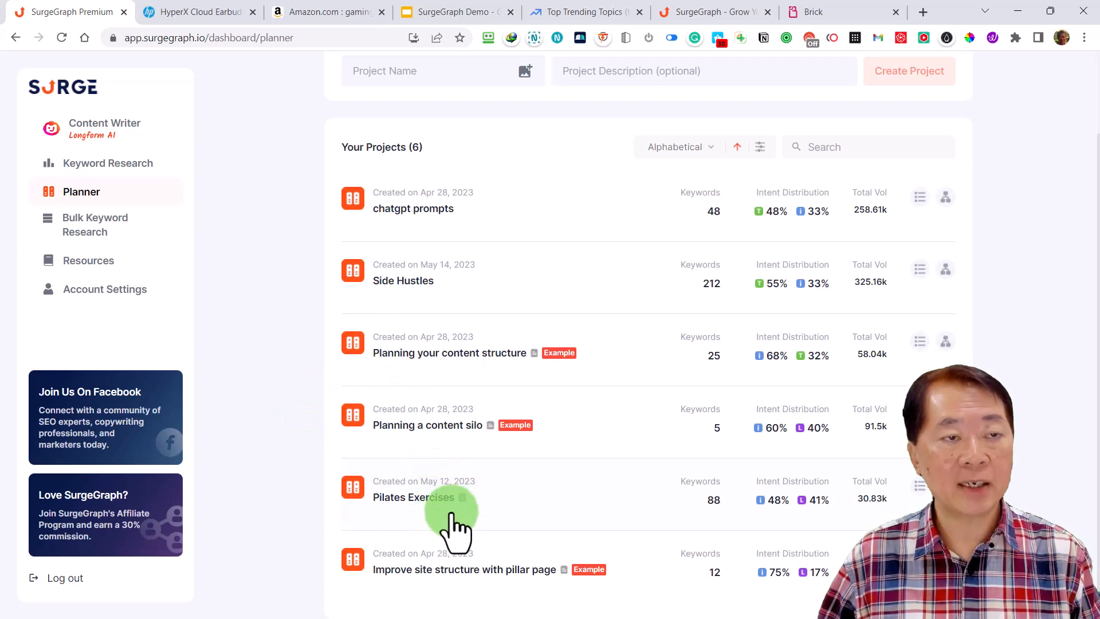
left_click(426, 498)
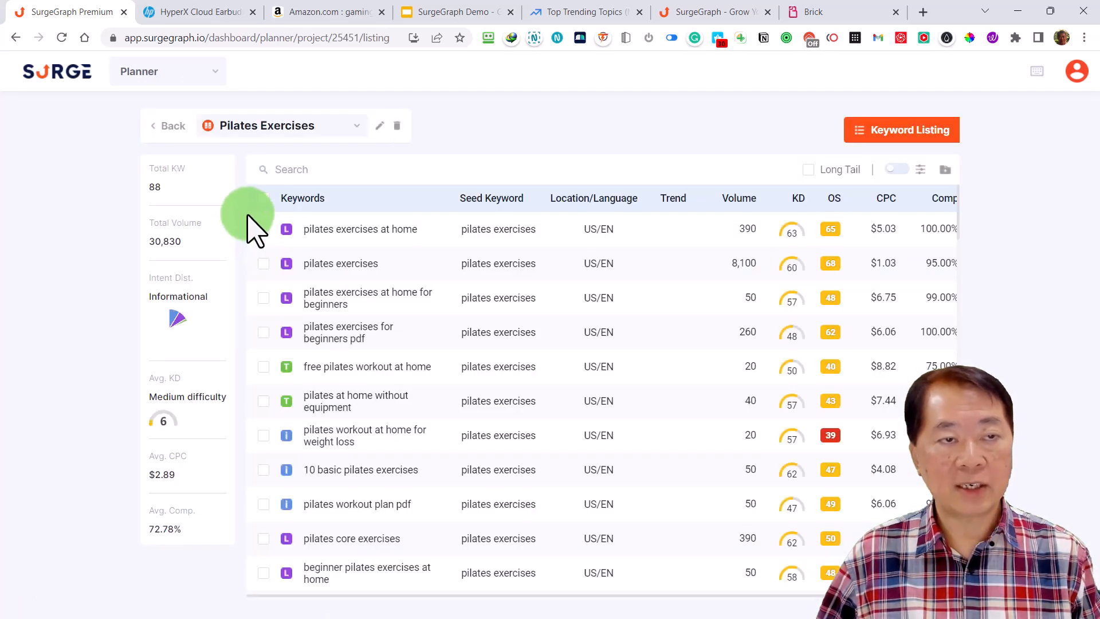
left_click(51, 86)
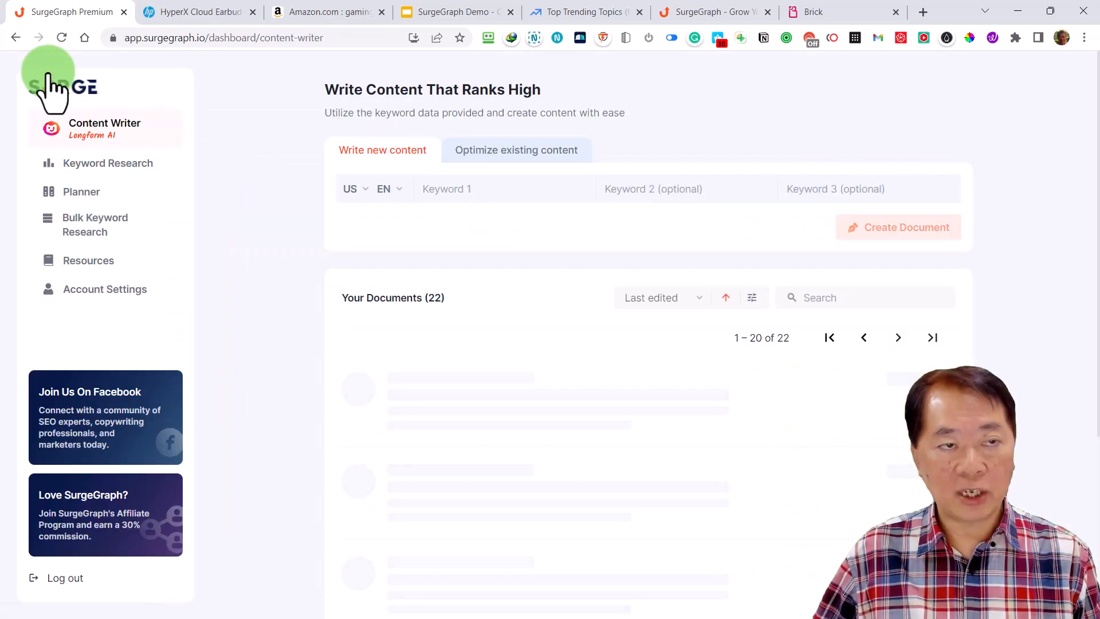
Open the keyword research results for "pilates exercises" and sort the keywords by opportunity score, highest first
left_click(120, 163)
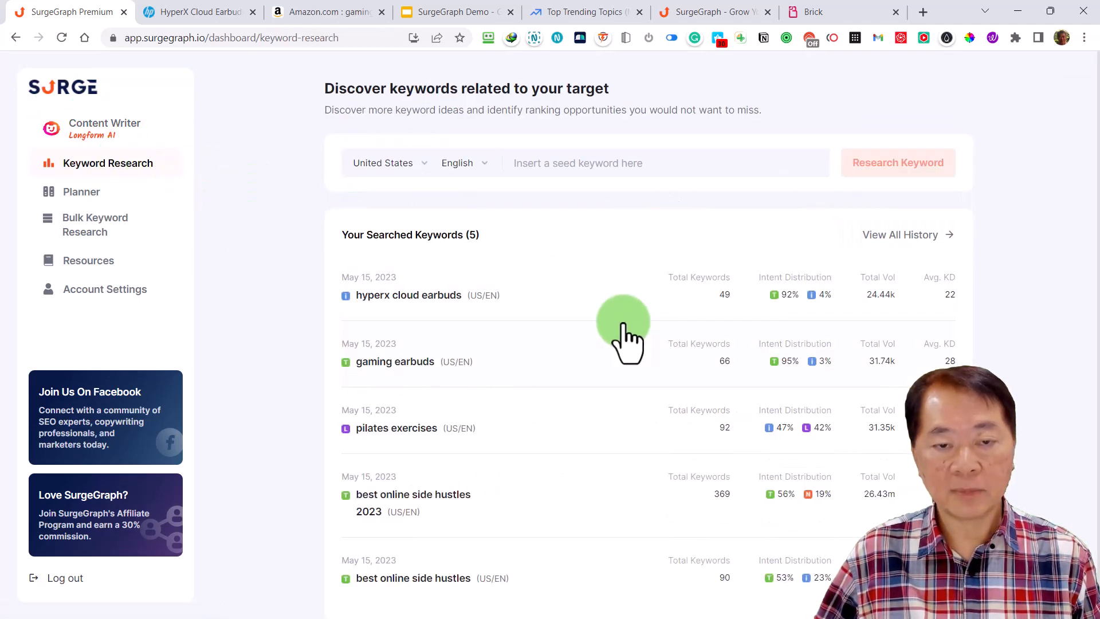
left_click(397, 430)
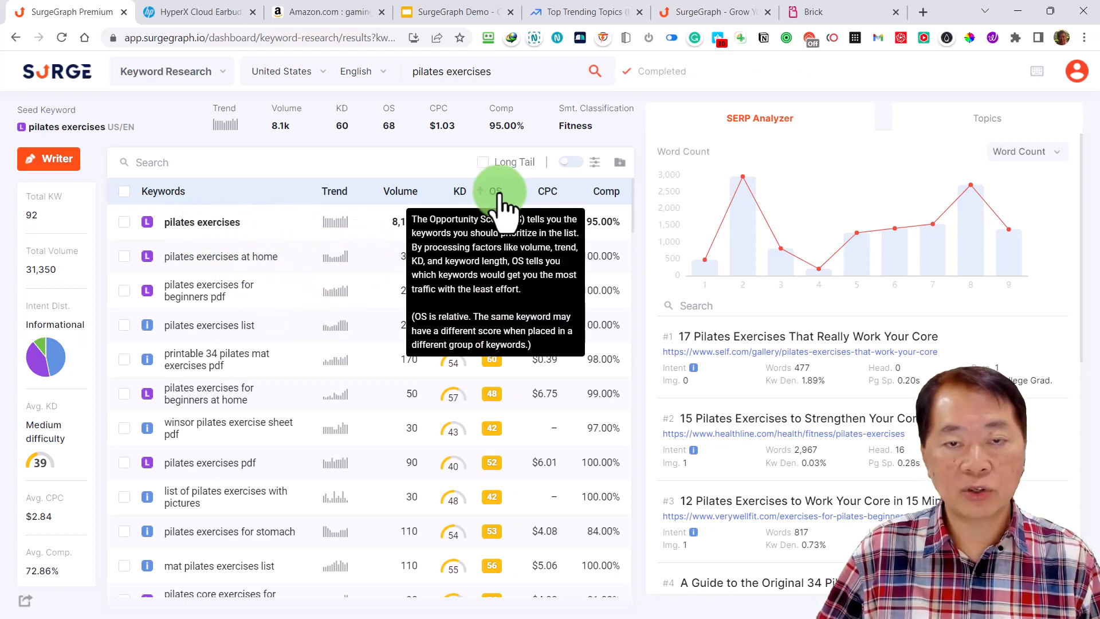
left_click(496, 192)
left_click(498, 193)
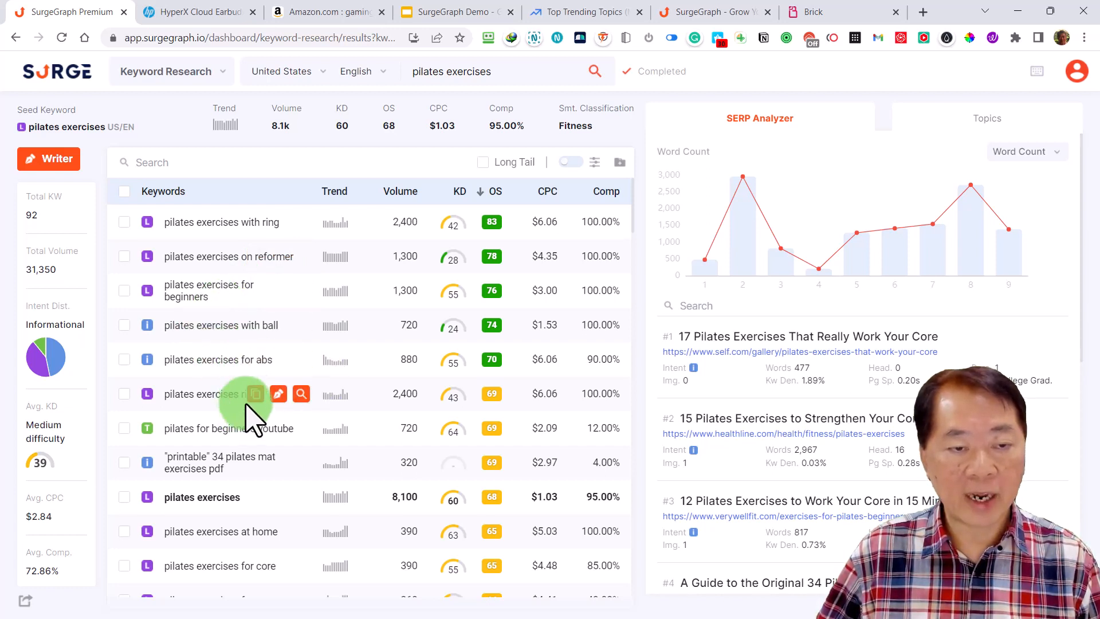
scroll(483, 458, "down", 3)
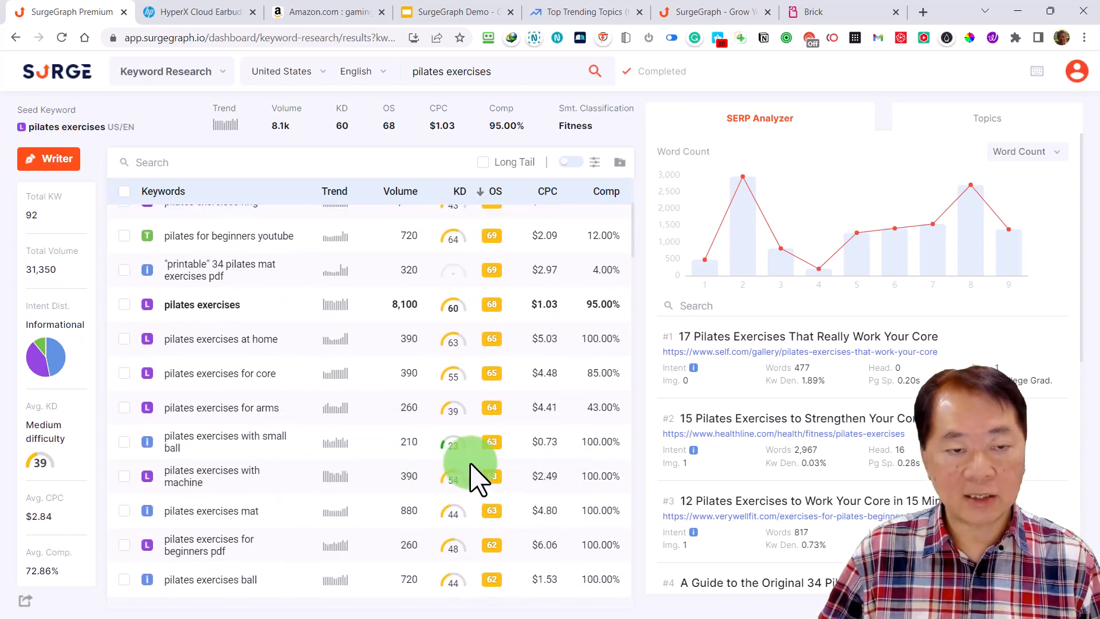
scroll(479, 480, "up", 3)
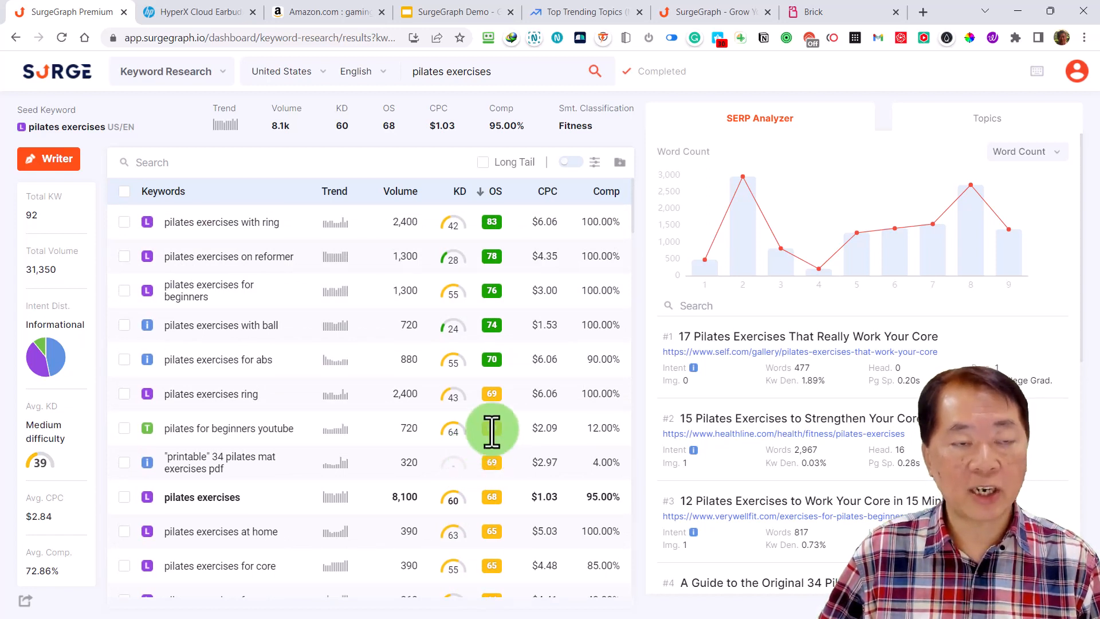
Select the nine keywords from "pilates exercises with ring" through "pilates exercises at home", leaving out the "printable" PDF keyword
left_click(124, 222)
left_click(125, 256)
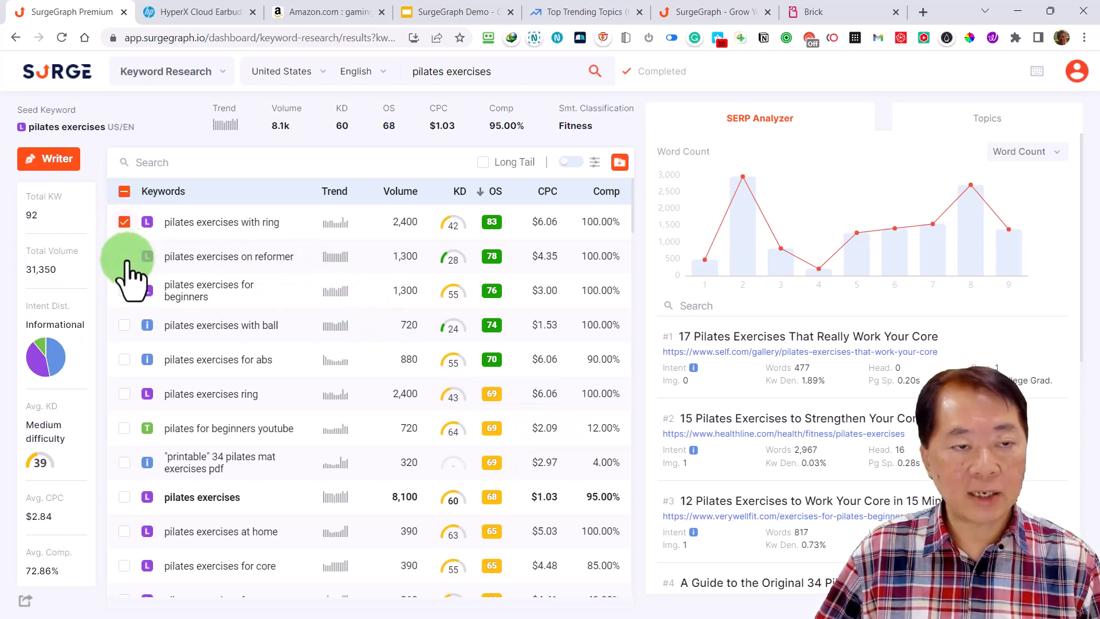
left_click(124, 290)
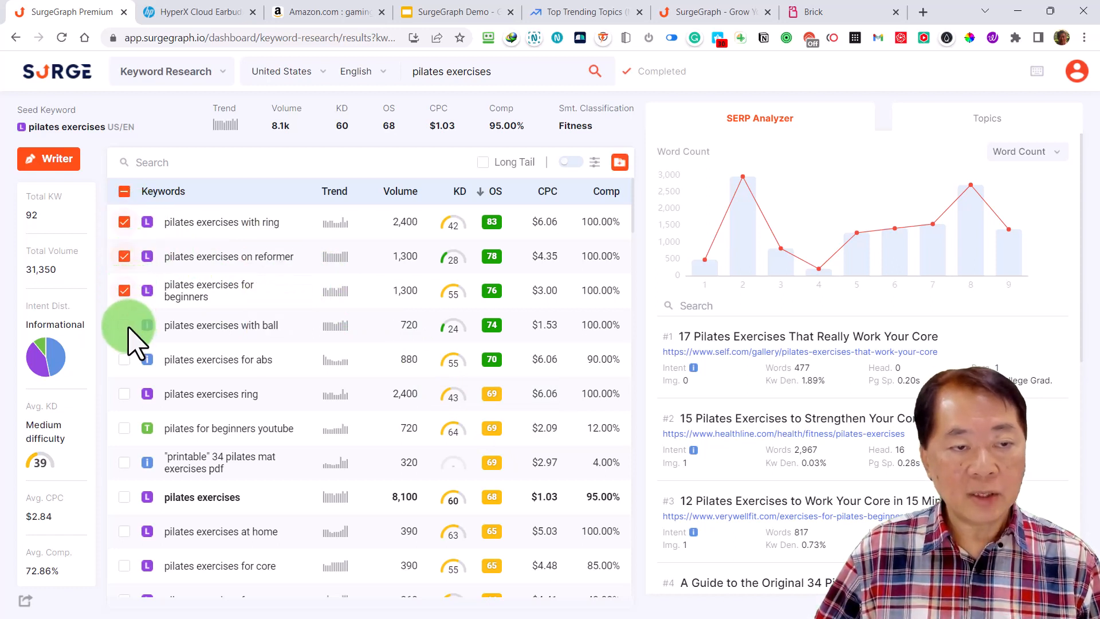
left_click(124, 325)
left_click(125, 359)
left_click(124, 393)
left_click(124, 428)
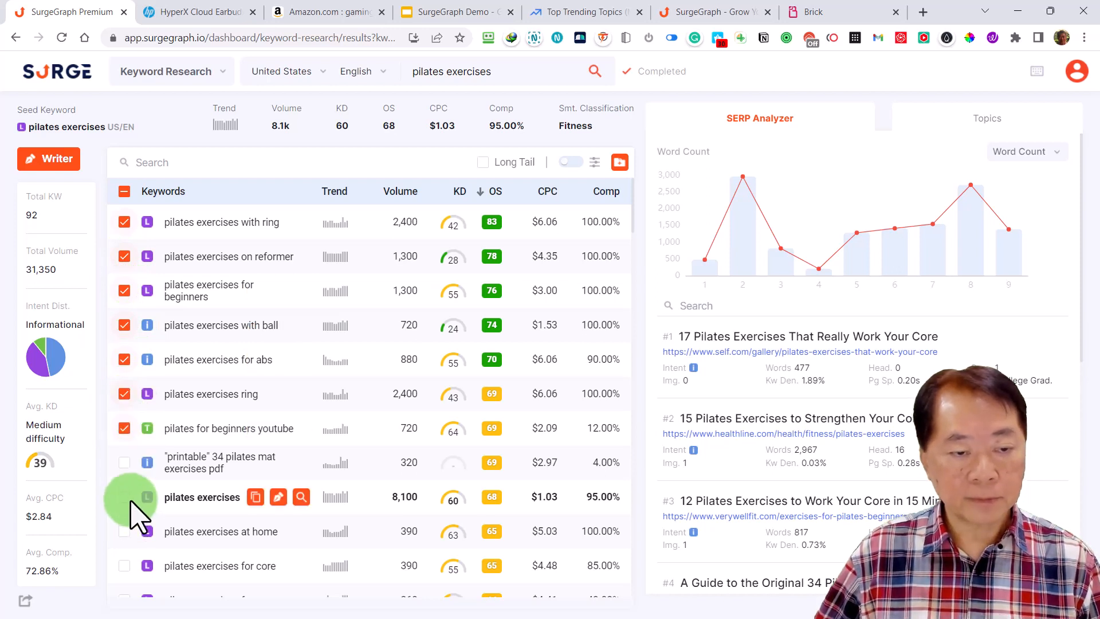
left_click(124, 463)
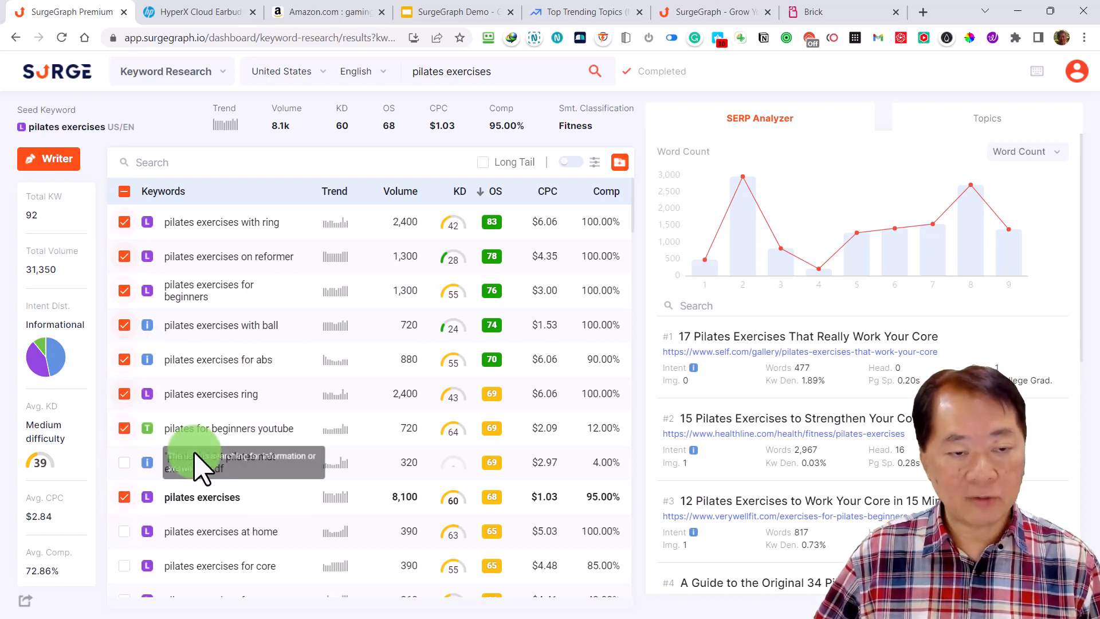
left_click(126, 532)
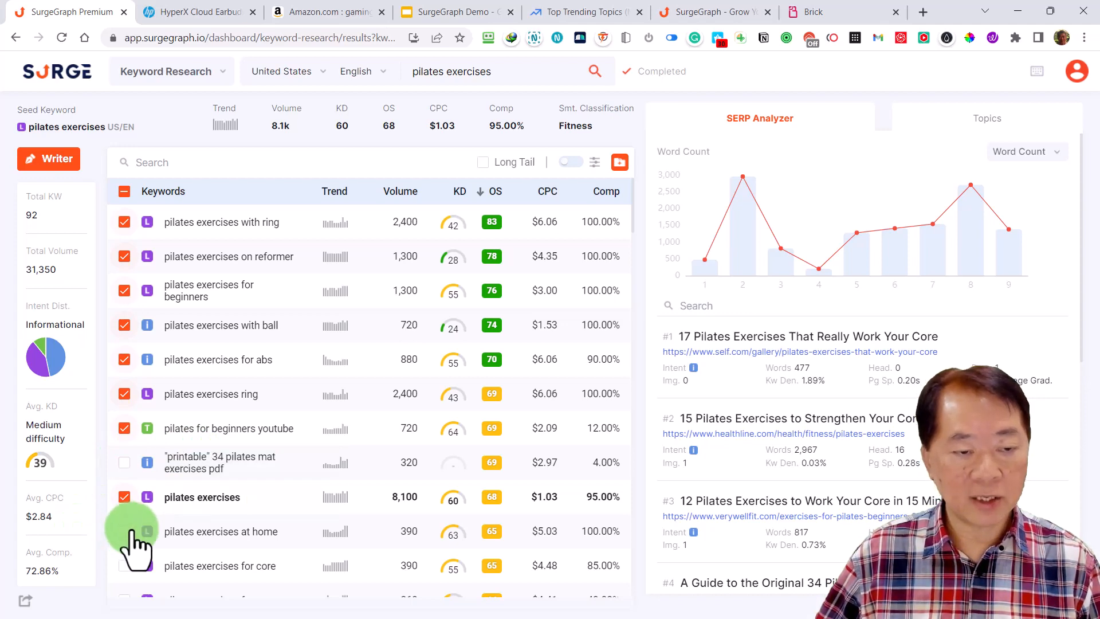
Add "pilates exercises ball", "pilates exercises mat", "pilates exercises with small ball" and "pilates exercises reformer" to the keyword selection
scroll(270, 491, "down", 4)
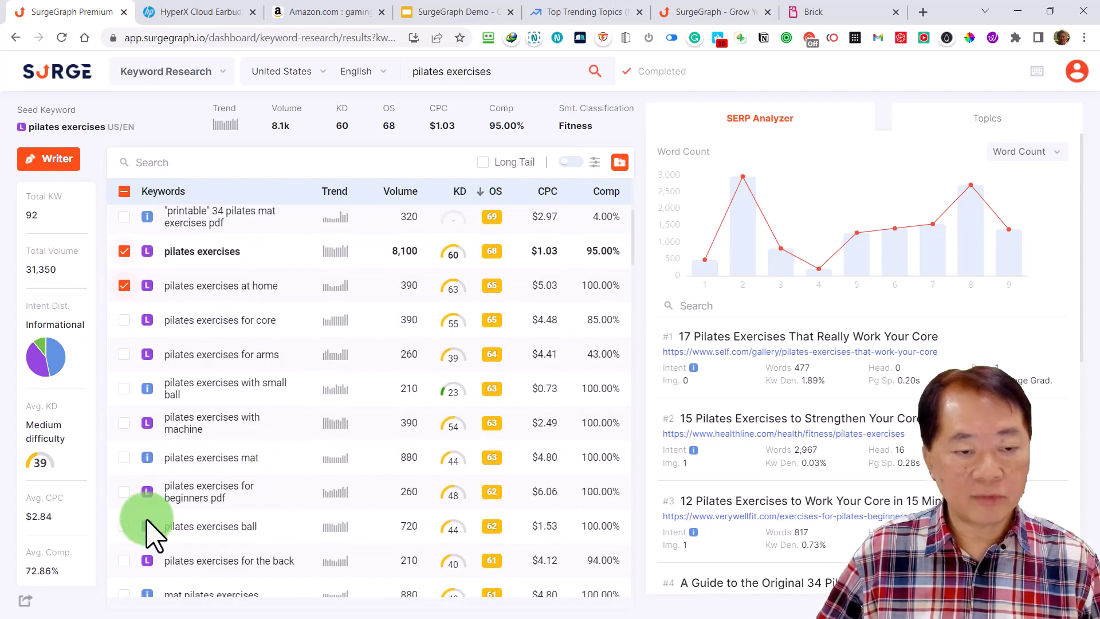
left_click(125, 526)
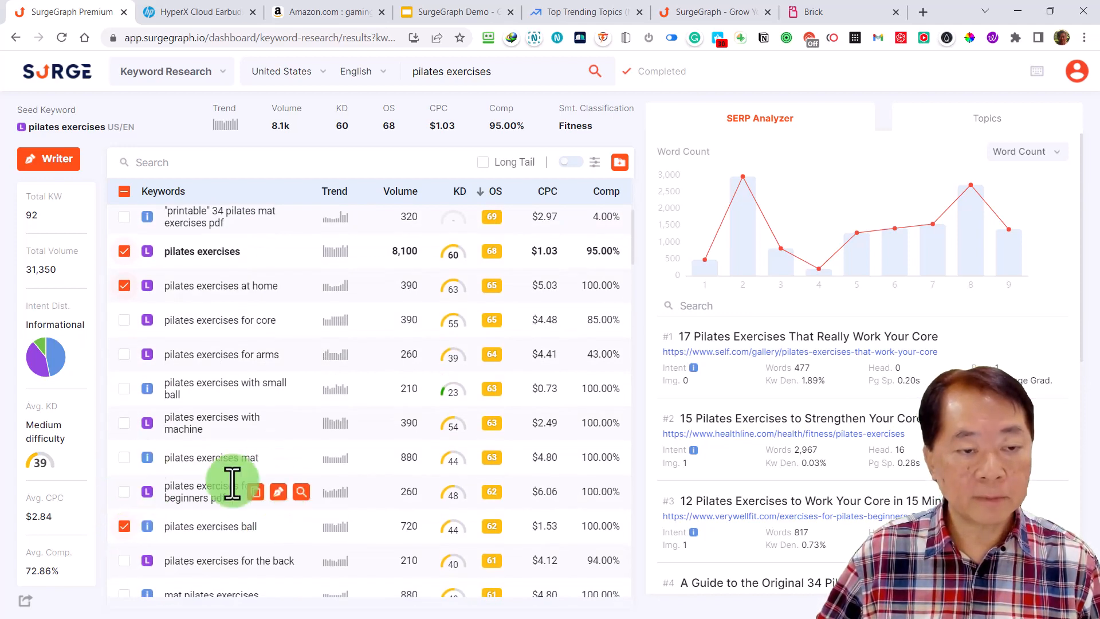
left_click(126, 458)
left_click(124, 388)
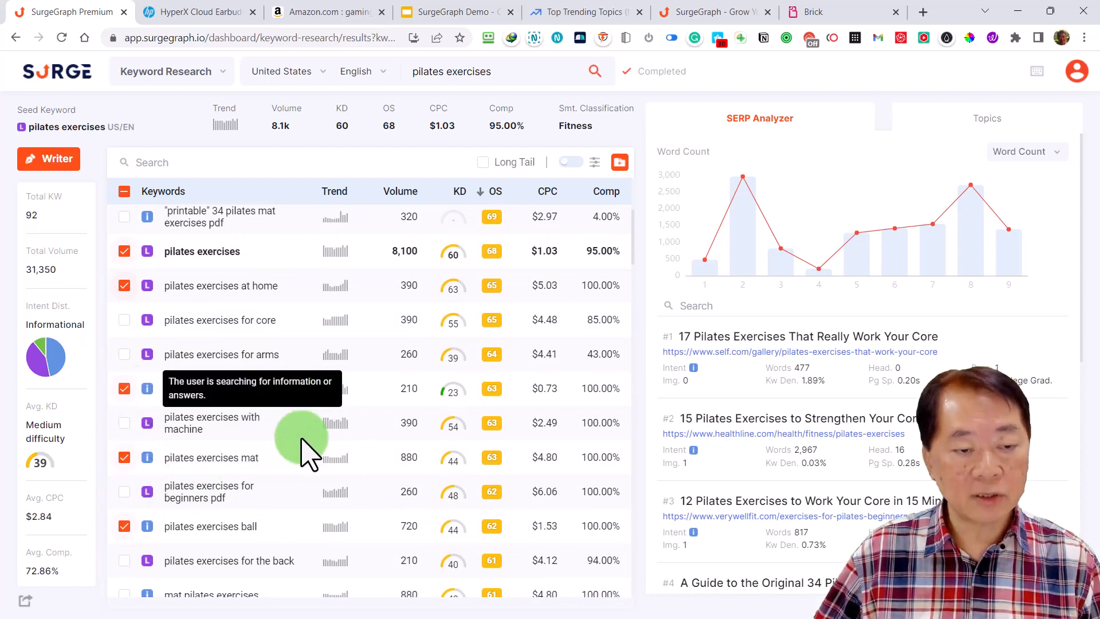
scroll(281, 467, "down", 4)
scroll(285, 475, "down", 2)
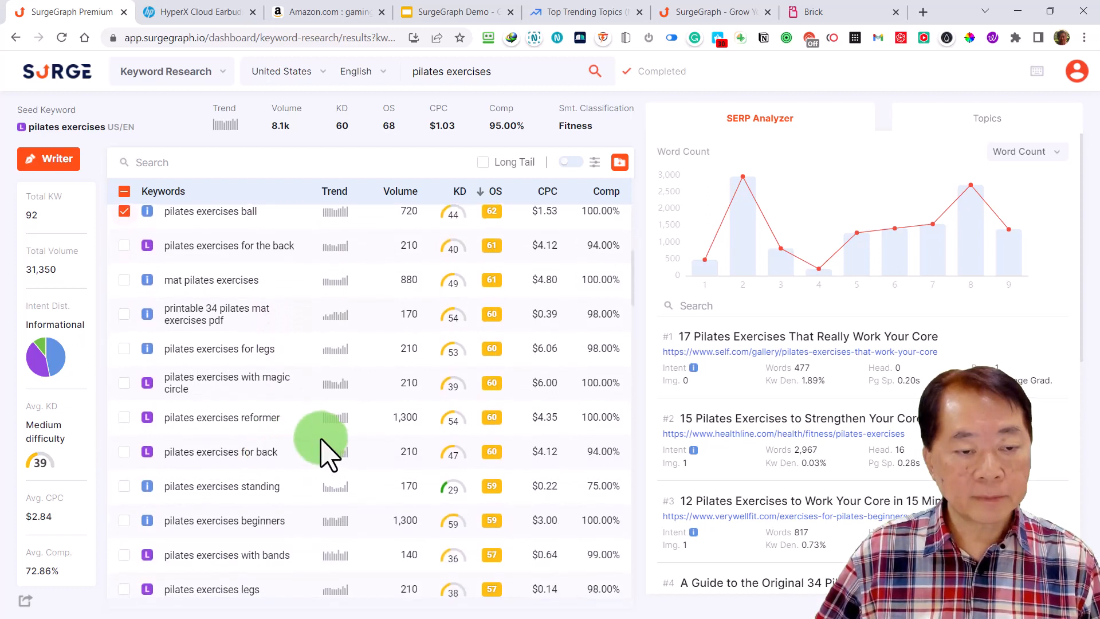
left_click(125, 418)
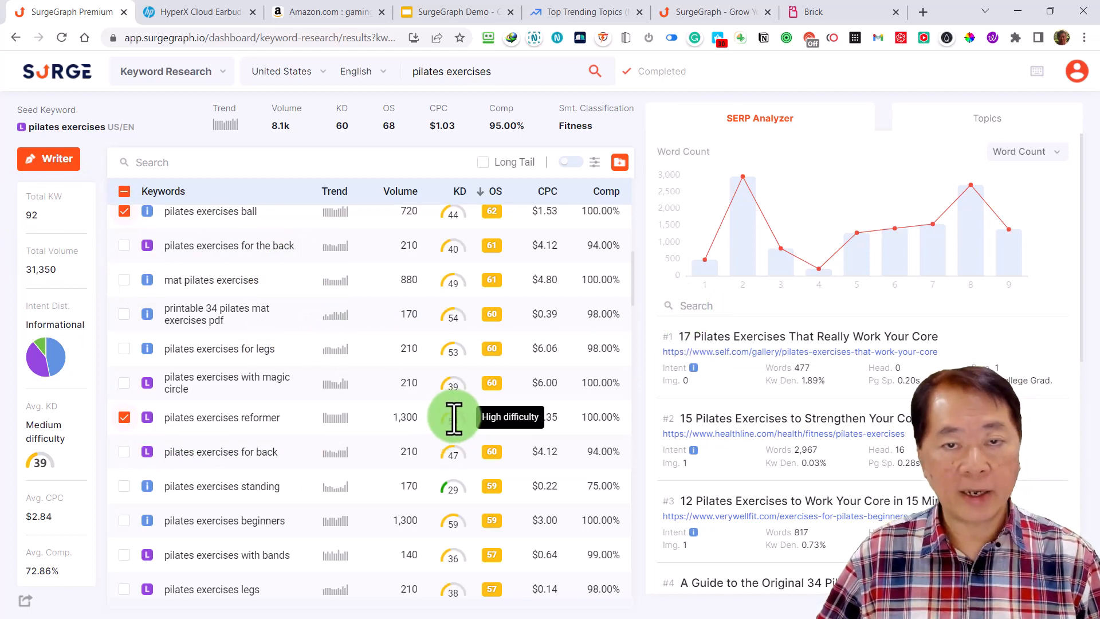
Add the selected keywords to a new project named "Pilates Content Silo Planning" and open it in the Keyword Mapper
scroll(464, 421, "up", 7)
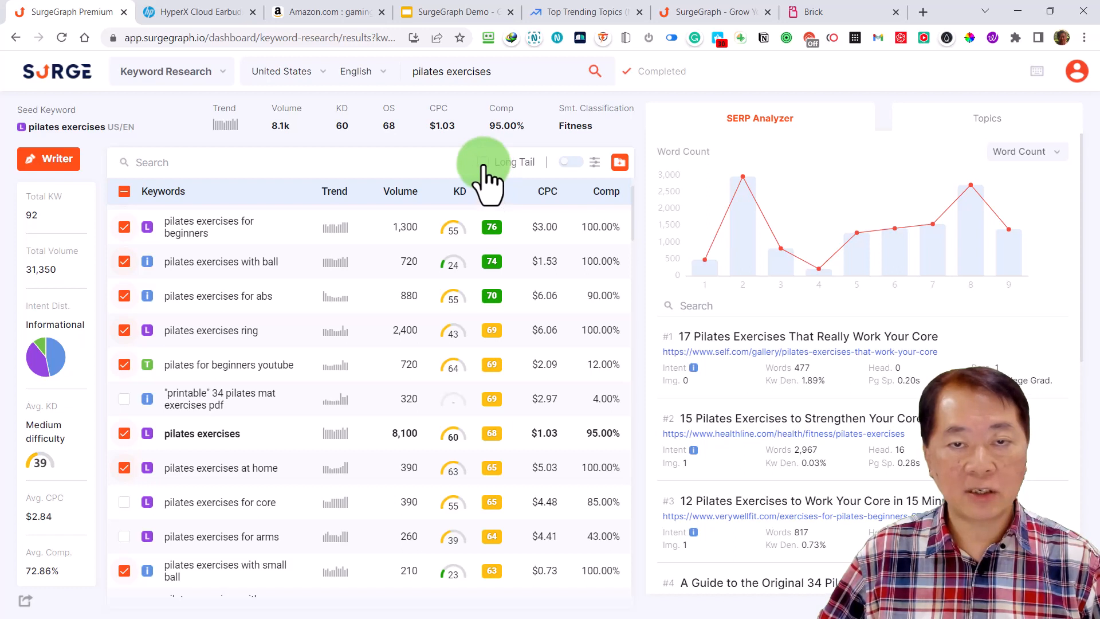
left_click(619, 165)
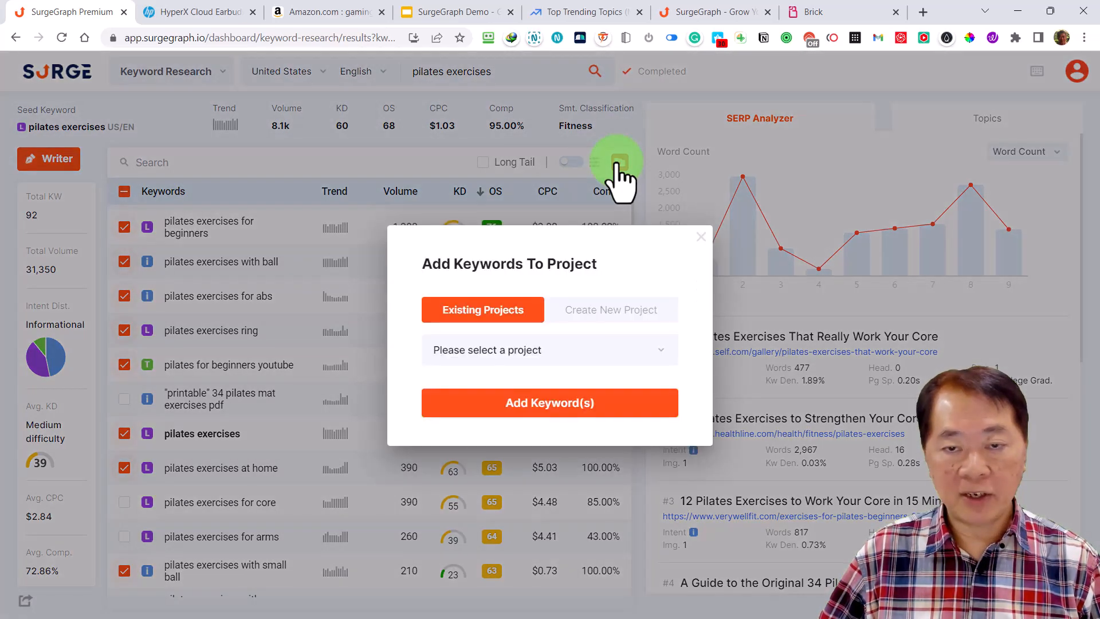
left_click(604, 312)
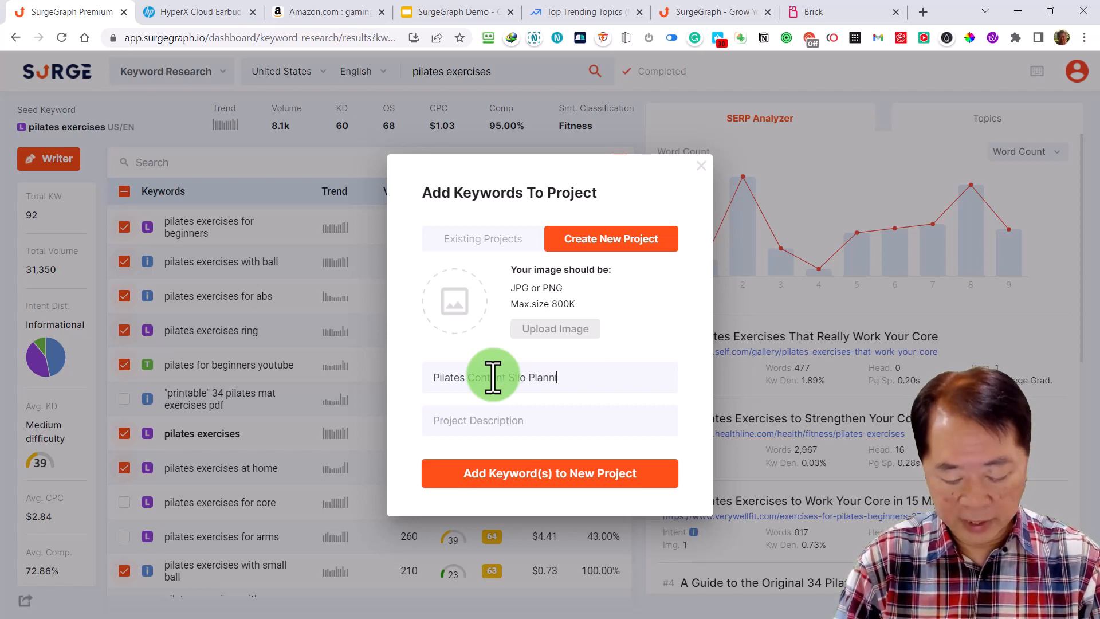
left_click(567, 482)
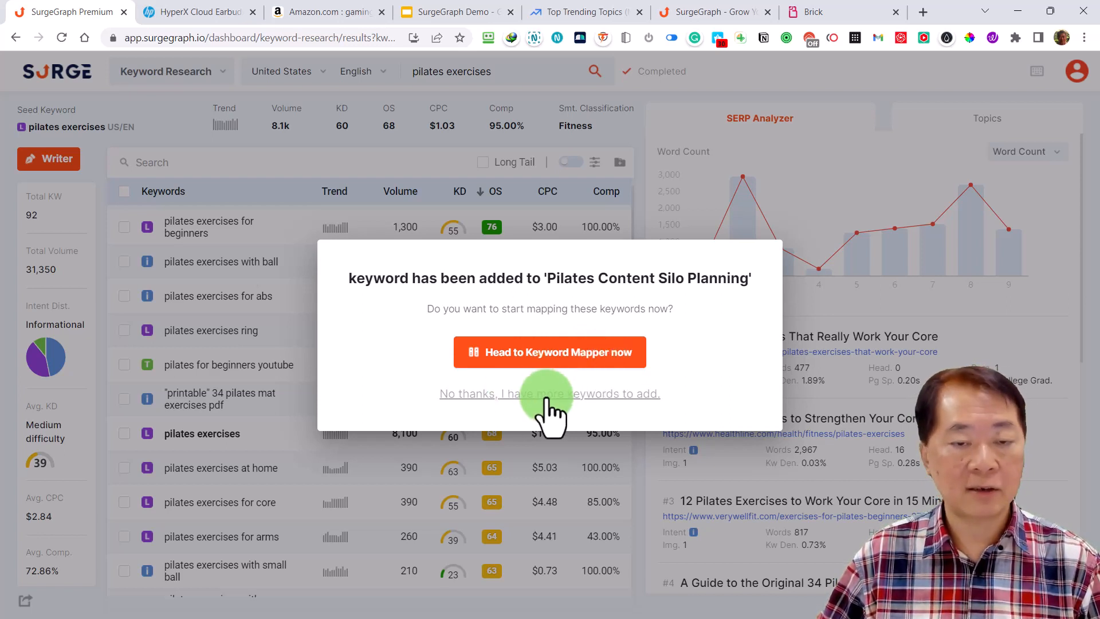
left_click(573, 367)
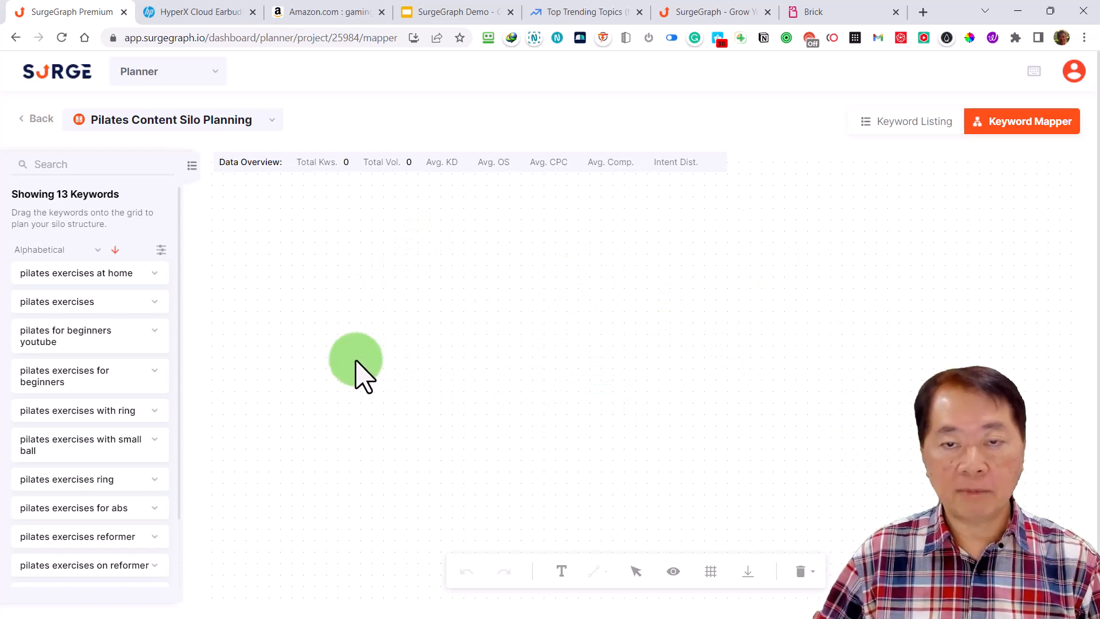
Place the "pilates exercises" keyword on the empty mapper grid, near the upper centre, as the head of the silo
left_click(96, 337)
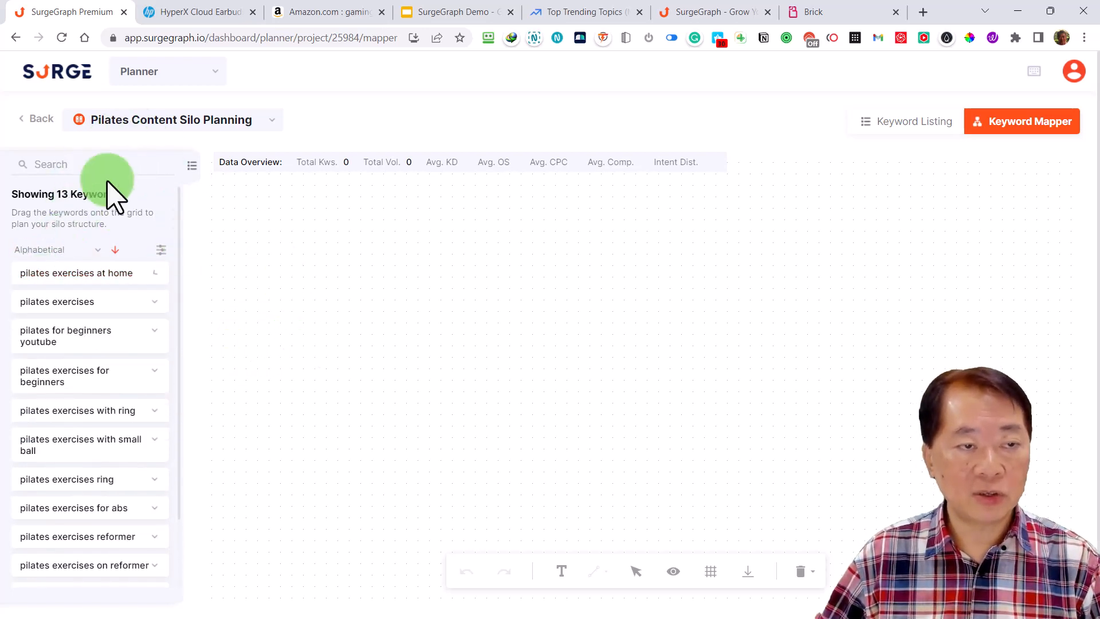
mouse_move(89, 319)
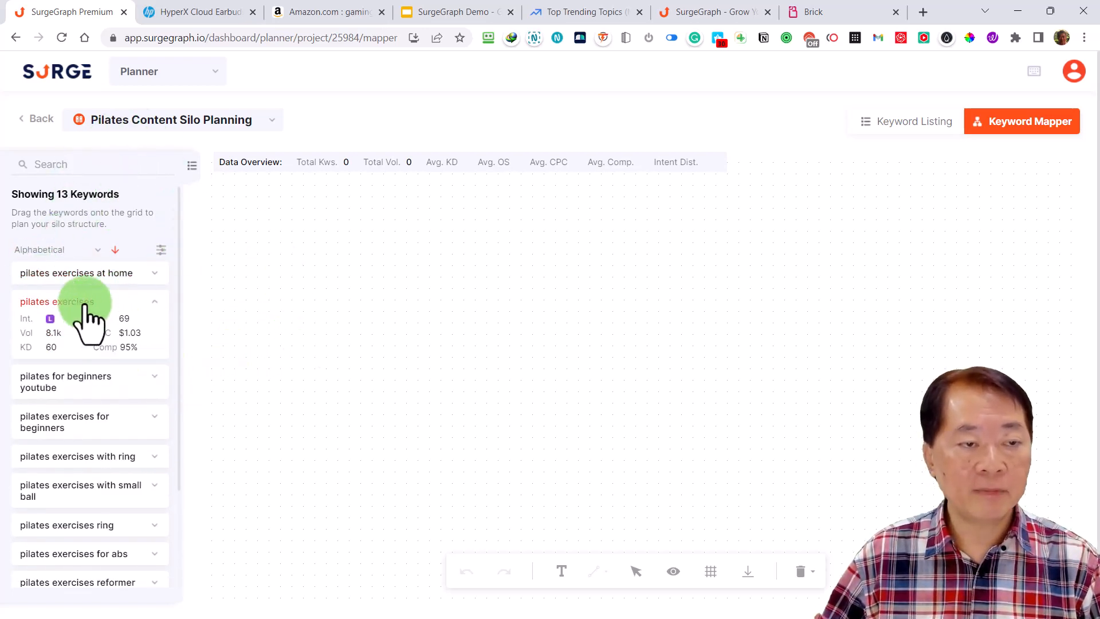
left_click_drag(87, 322, 631, 264)
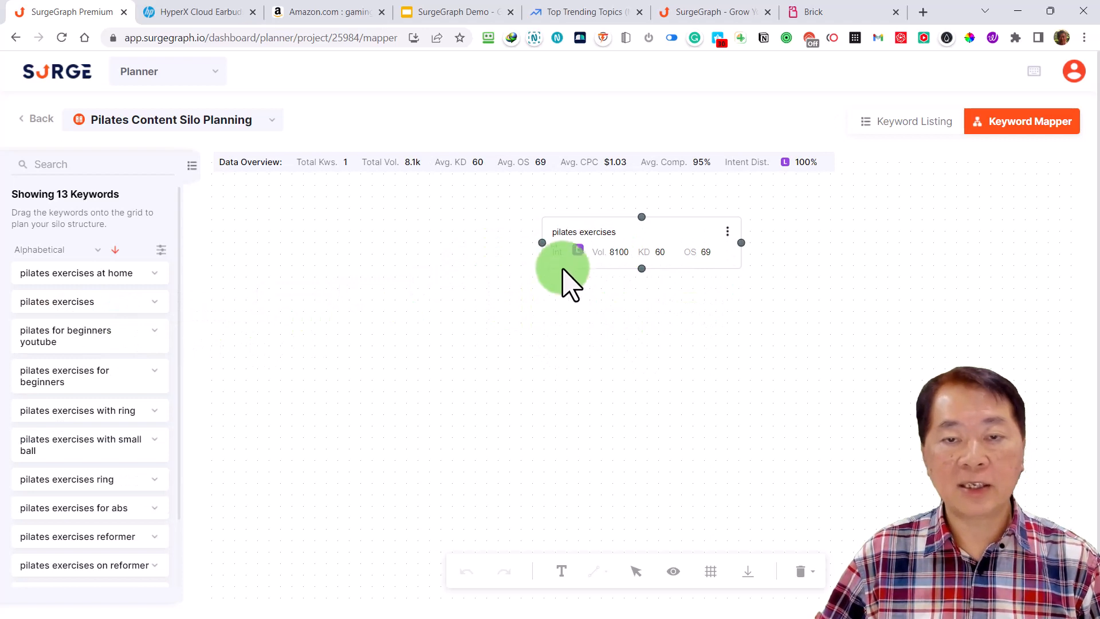